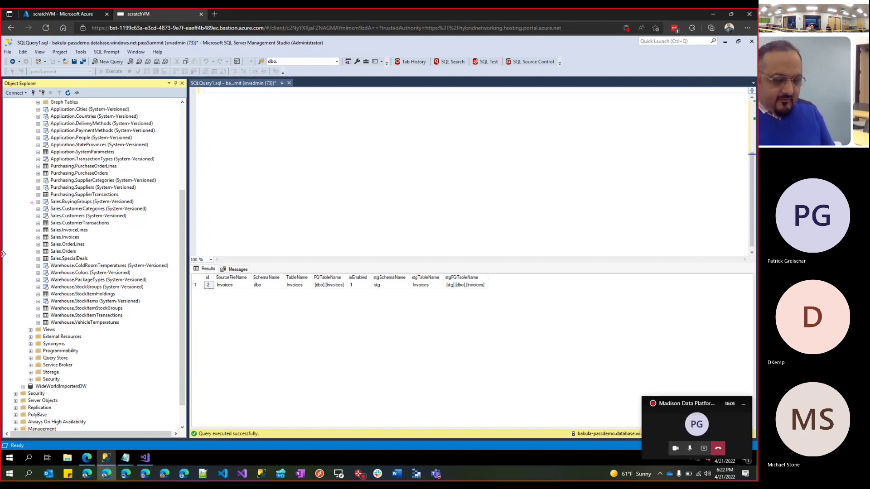
{"action": "mouse_move", "coordinate": [31, 221]}
{"action": "left_mouse_down"}
{"action": "mouse_move", "coordinate": [125, 242]}
{"action": "mouse_move", "coordinate": [141, 260]}
{"action": "mouse_move", "coordinate": [104, 274]}
{"action": "left_mouse_up"}
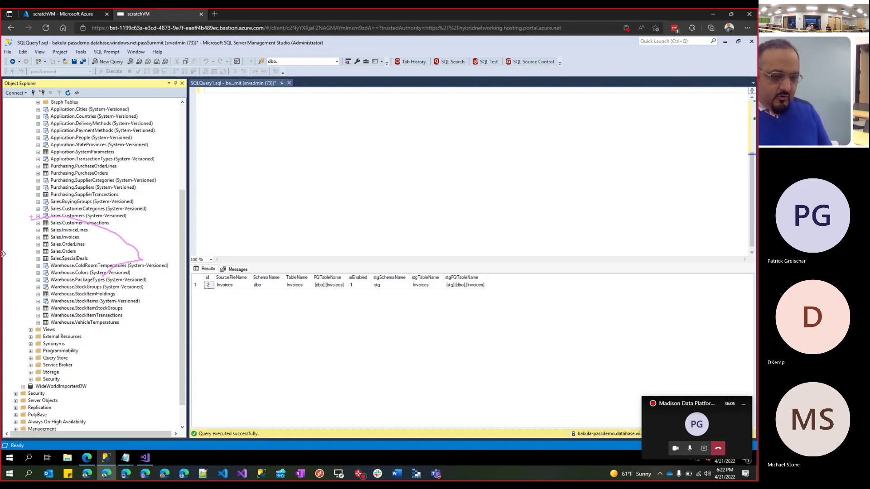
{"action": "mouse_move", "coordinate": [31, 218]}
{"action": "left_mouse_down"}
{"action": "mouse_move", "coordinate": [121, 253]}
{"action": "mouse_move", "coordinate": [40, 265]}
{"action": "mouse_move", "coordinate": [120, 263]}
{"action": "left_mouse_up"}
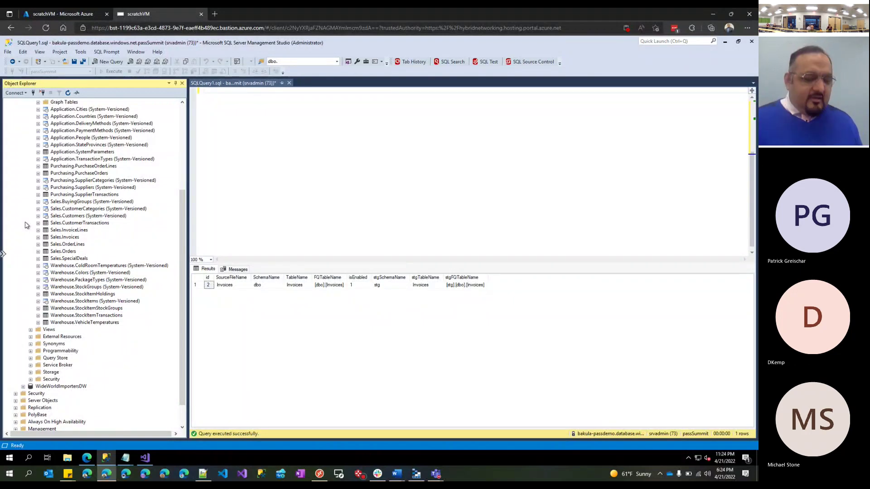
Step: Switch to the bakula-adfDemo data factory and open its list of integration runtimes
{"action": "key", "text": "alt+Tab"}
{"action": "key", "text": "alt+Tab"}
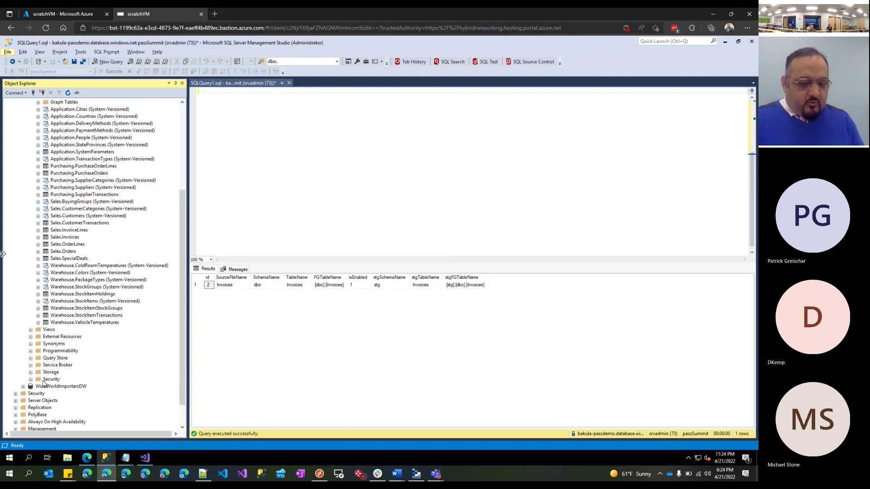
{"action": "mouse_move", "coordinate": [127, 473]}
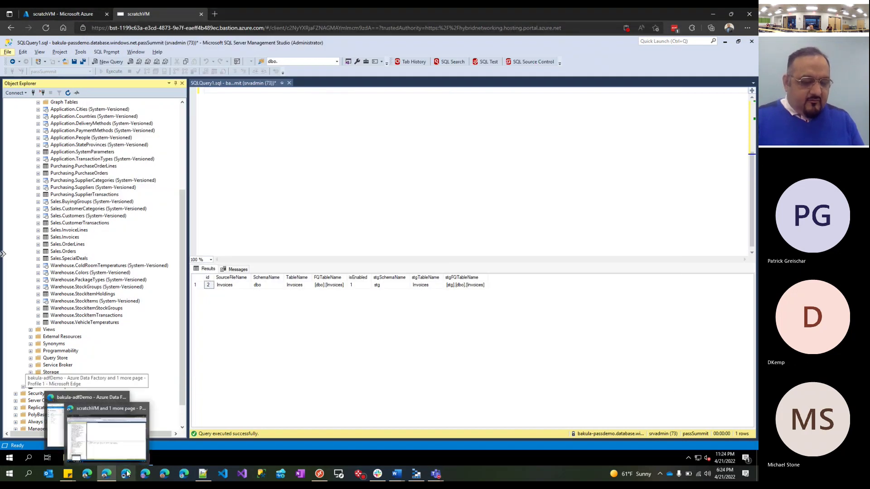
{"action": "left_click", "coordinate": [96, 409]}
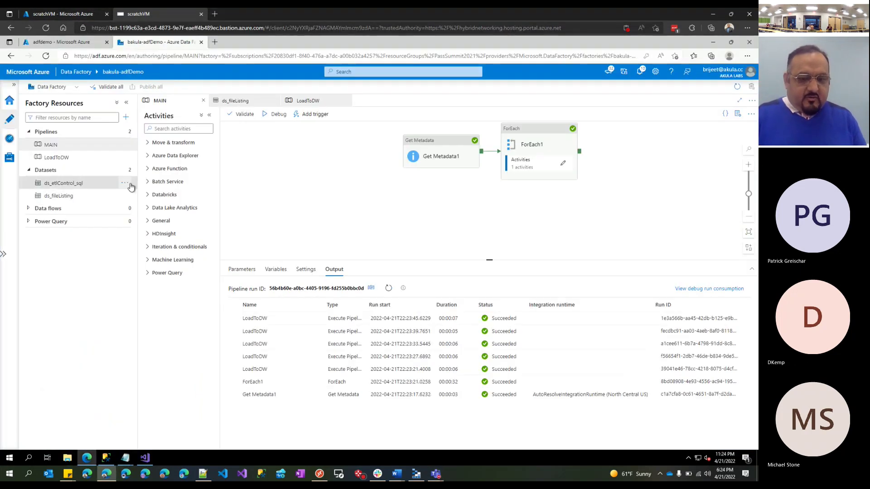
{"action": "left_click", "coordinate": [9, 158]}
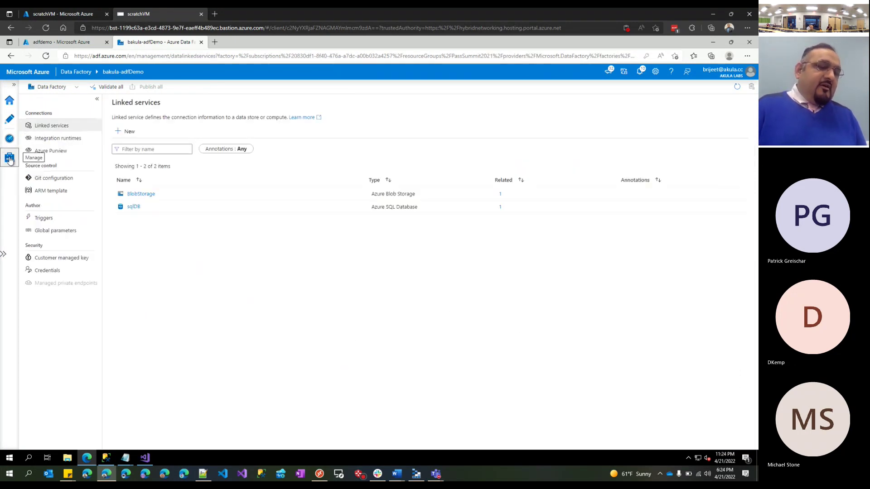
{"action": "left_click", "coordinate": [14, 84]}
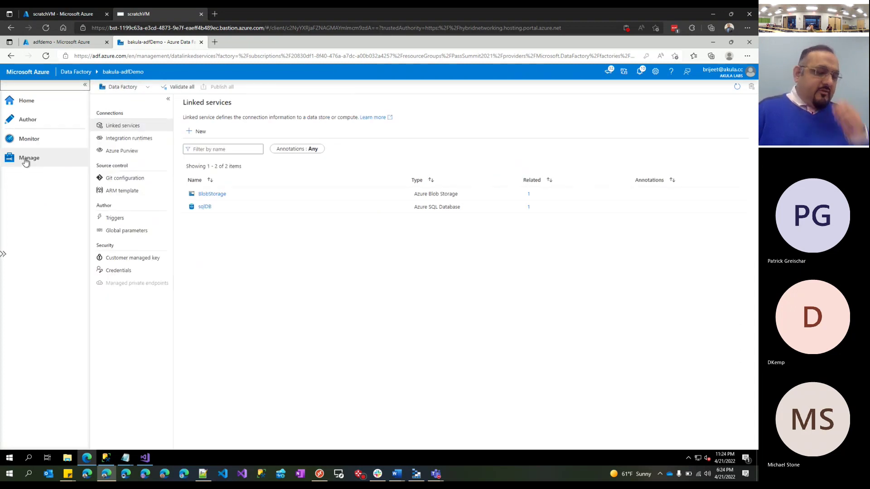
{"action": "left_click", "coordinate": [117, 143]}
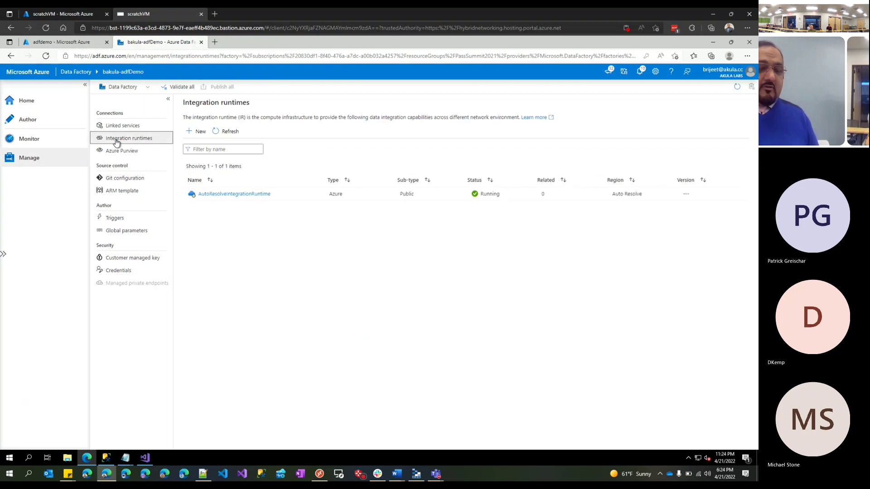
Step: Create a self-hosted integration runtime named integrationRuntime1
{"action": "left_click", "coordinate": [190, 133]}
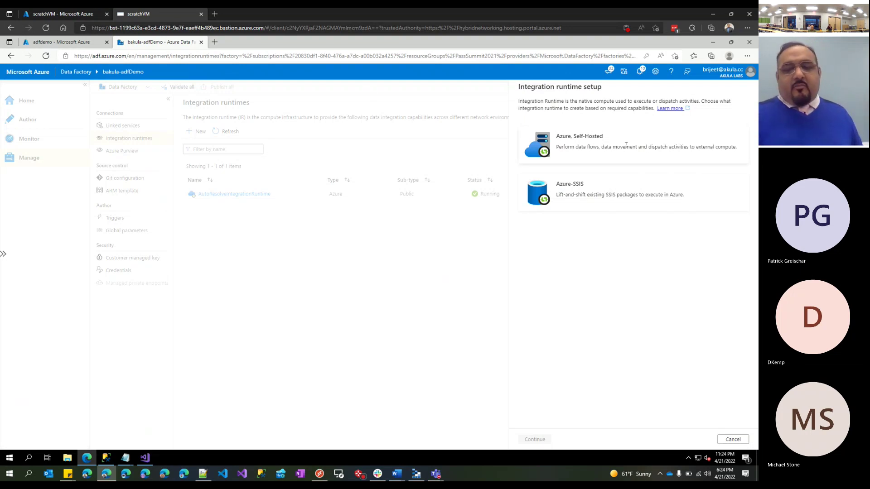
{"action": "left_click", "coordinate": [644, 146]}
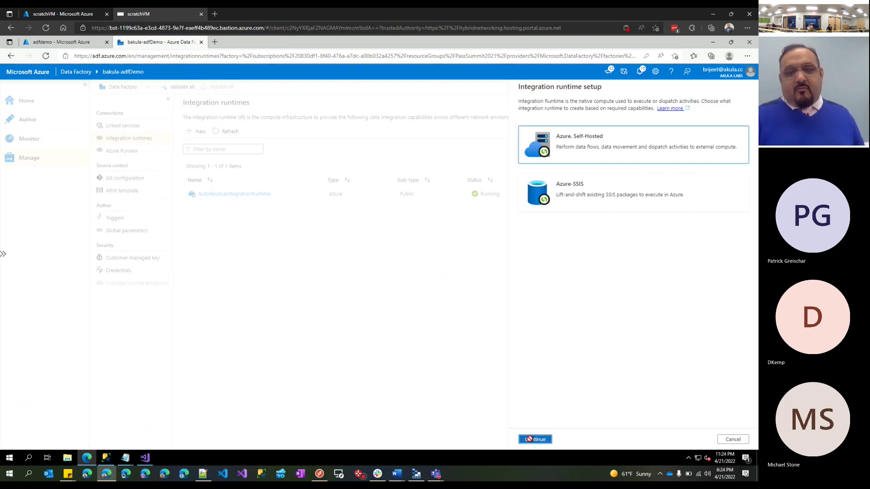
{"action": "left_click", "coordinate": [530, 440]}
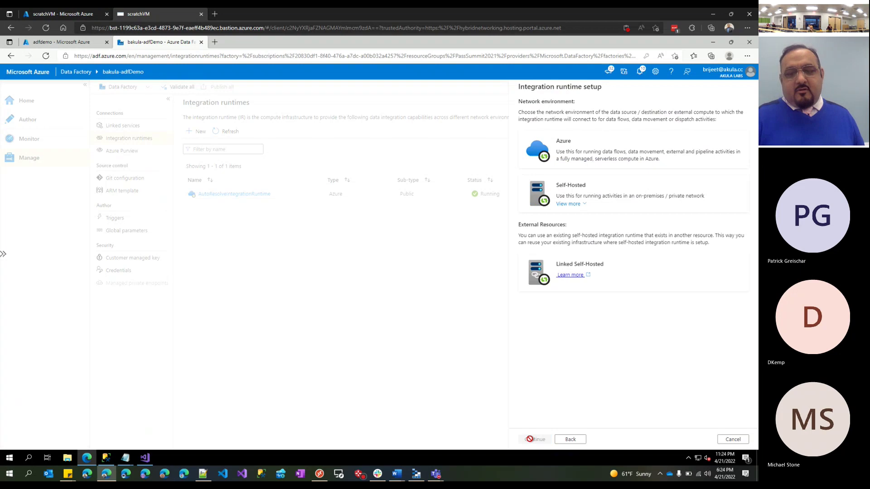
{"action": "left_click", "coordinate": [546, 191]}
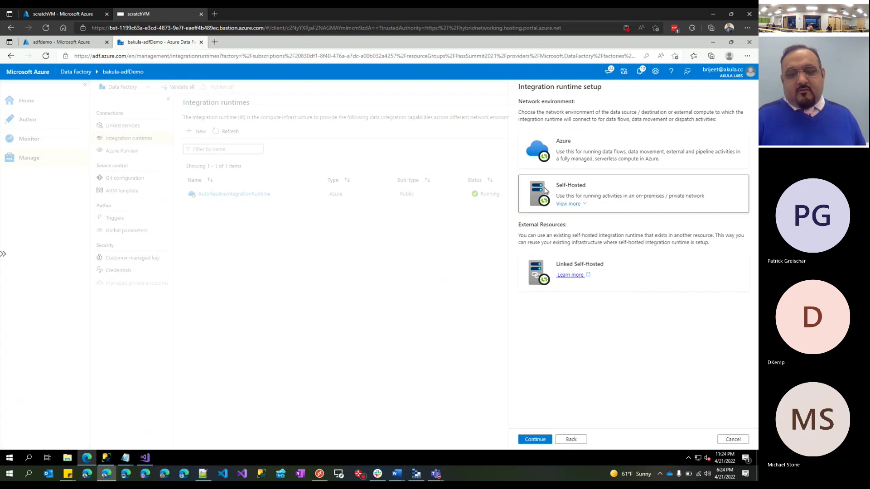
{"action": "left_click", "coordinate": [533, 439]}
{"action": "left_click", "coordinate": [529, 440]}
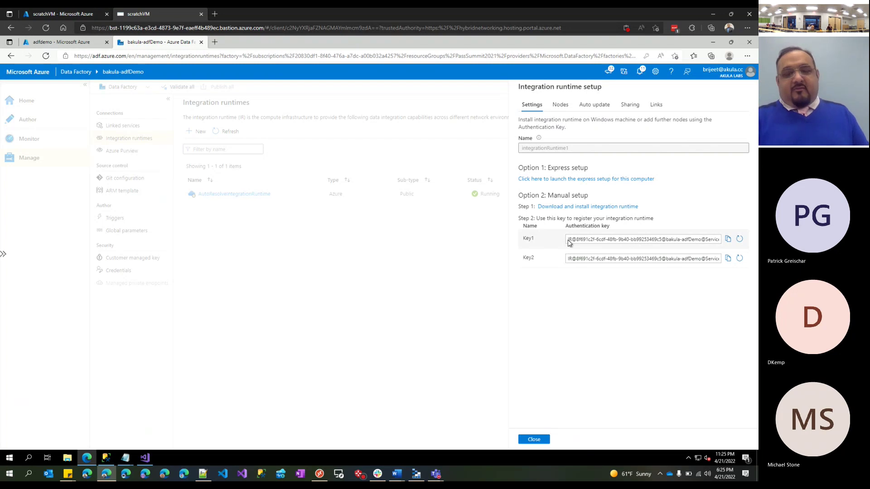
Step: Copy the Key1 authentication key into a new Notepad++ document and make it fully readable with larger, word-wrapped text
{"action": "left_click", "coordinate": [728, 241]}
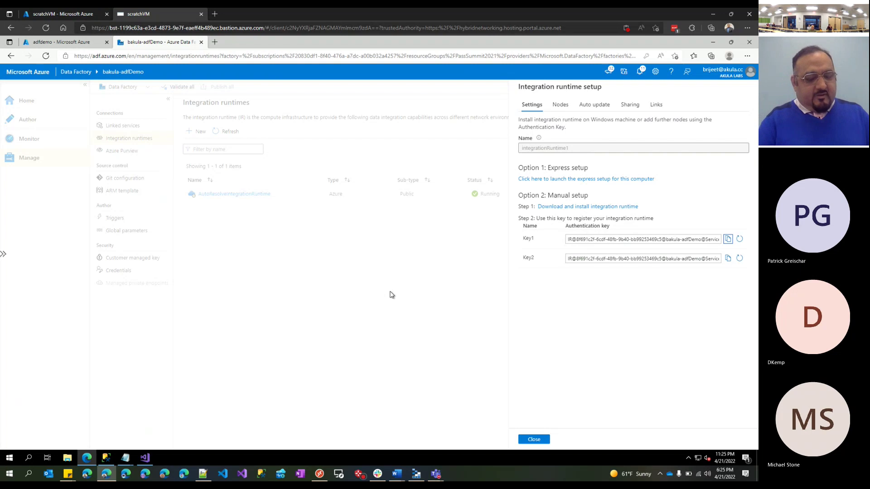
{"action": "key", "text": "super+r"}
{"action": "type", "text": "note"}
{"action": "key", "text": "Down"}
{"action": "key", "text": "Down"}
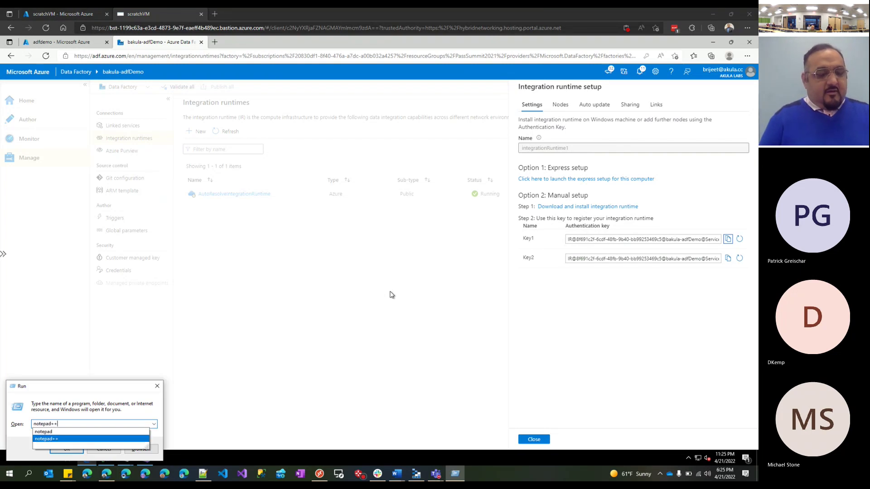
{"action": "key", "text": "Return"}
{"action": "key", "text": "ctrl+n"}
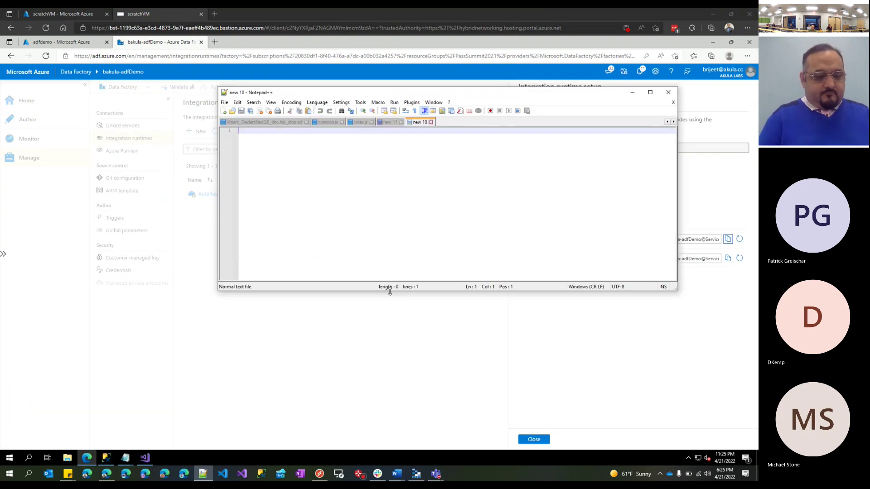
{"action": "key", "text": "ctrl+v"}
{"action": "scroll", "coordinate": [381, 150], "scroll_direction": "up", "scroll_amount": 3}
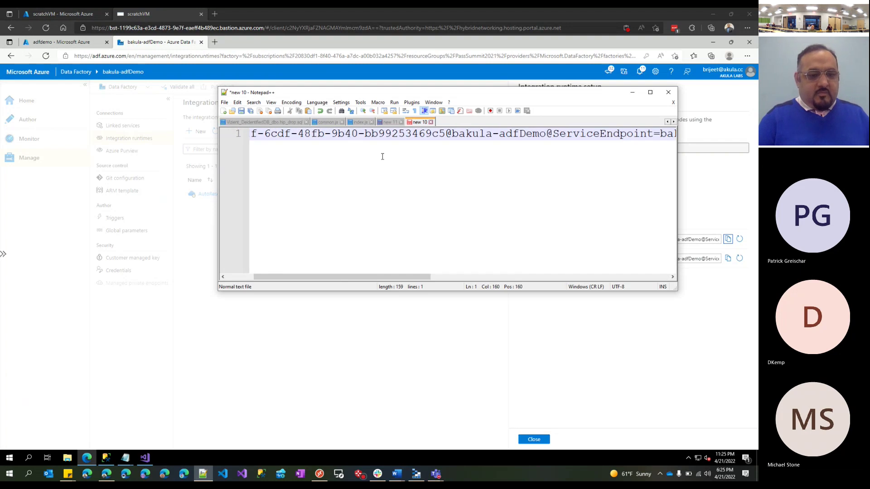
{"action": "left_click", "coordinate": [406, 111]}
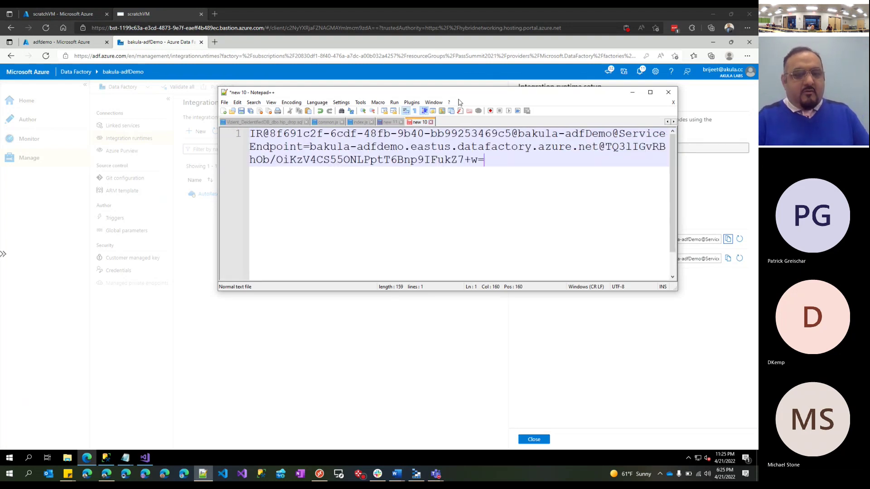
Step: Examine the data factory name and the final secret portion of the pasted authentication key
{"action": "left_click_drag", "start_coordinate": [460, 97], "coordinate": [379, 101]}
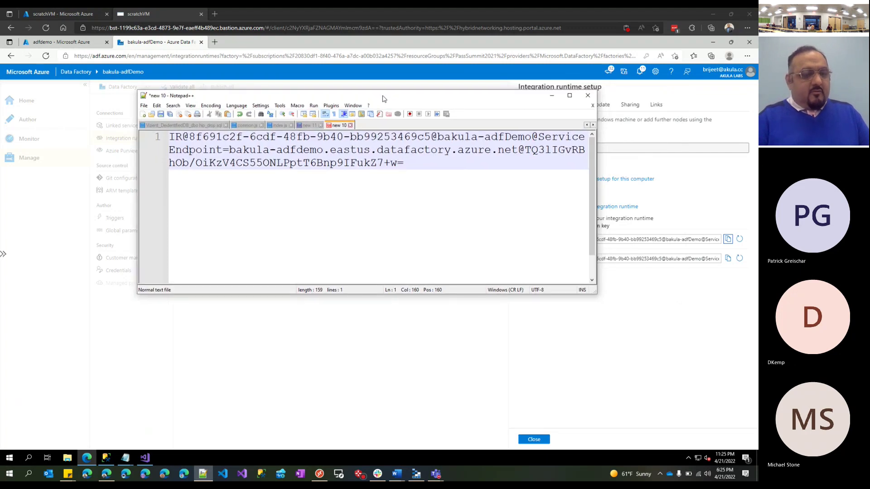
{"action": "left_click_drag", "start_coordinate": [191, 139], "coordinate": [527, 136]}
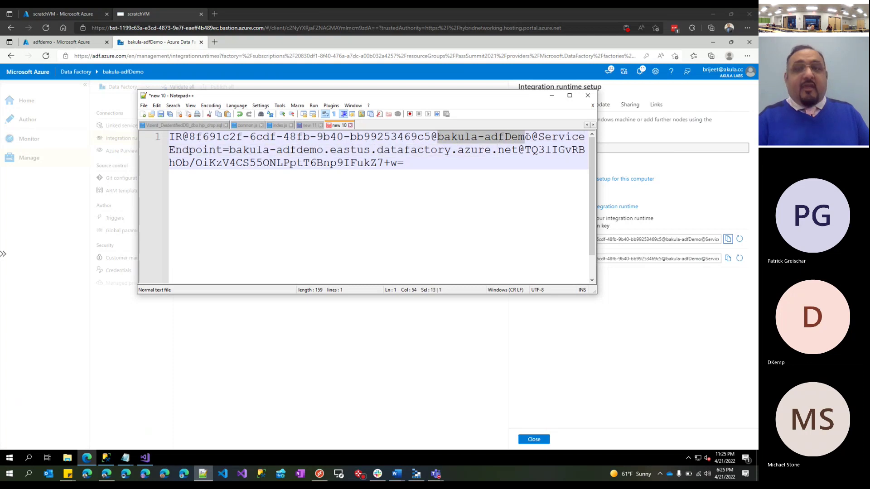
{"action": "left_click", "coordinate": [525, 159]}
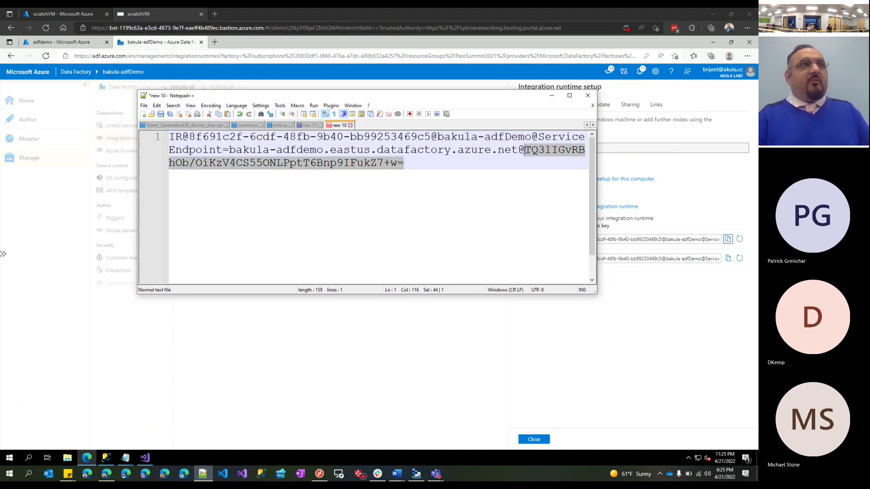
{"action": "left_click", "coordinate": [455, 234]}
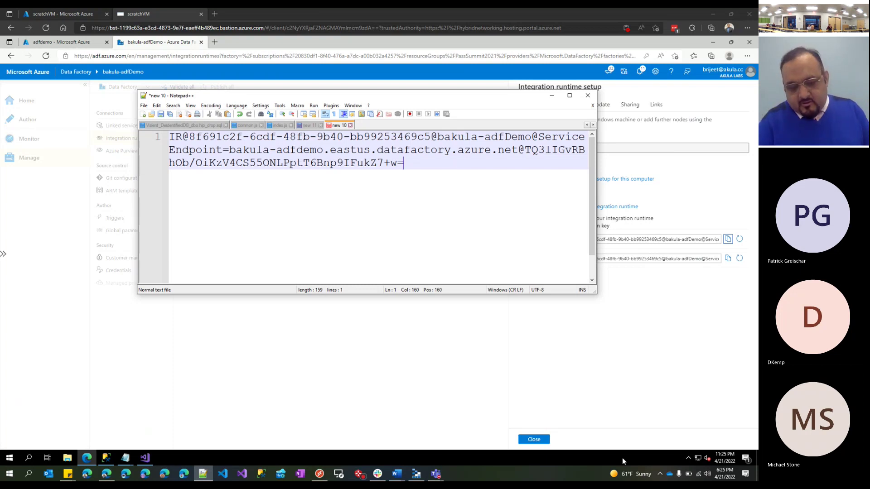
Step: Open Microsoft Integration Runtime Configuration Manager with permission to make changes, examine the node's cloud connection details, and close it
{"action": "left_click", "coordinate": [661, 475]}
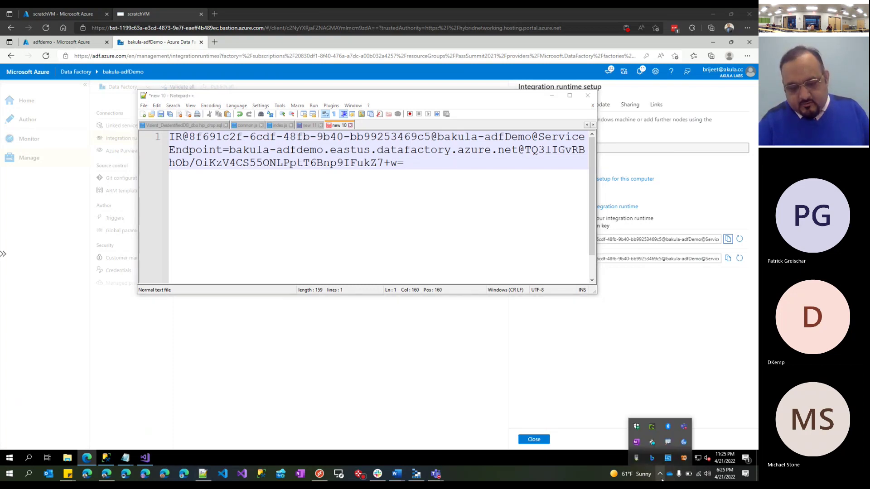
{"action": "left_click", "coordinate": [638, 460]}
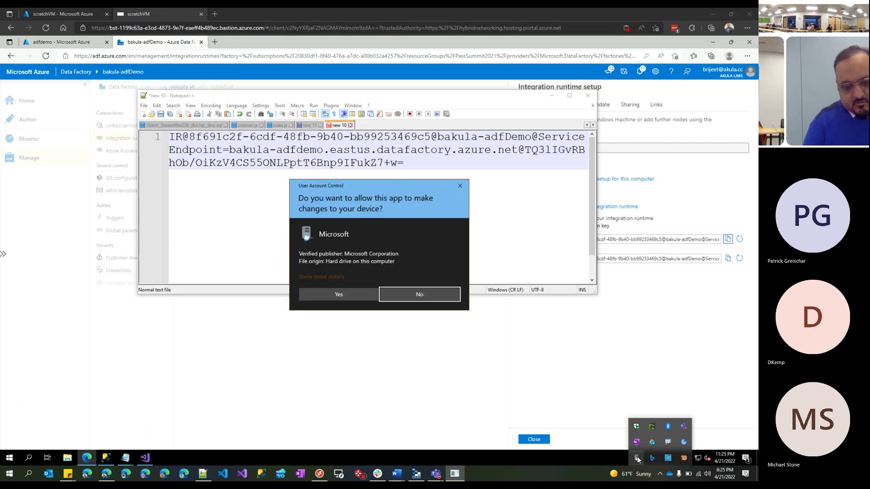
{"action": "left_click", "coordinate": [324, 293]}
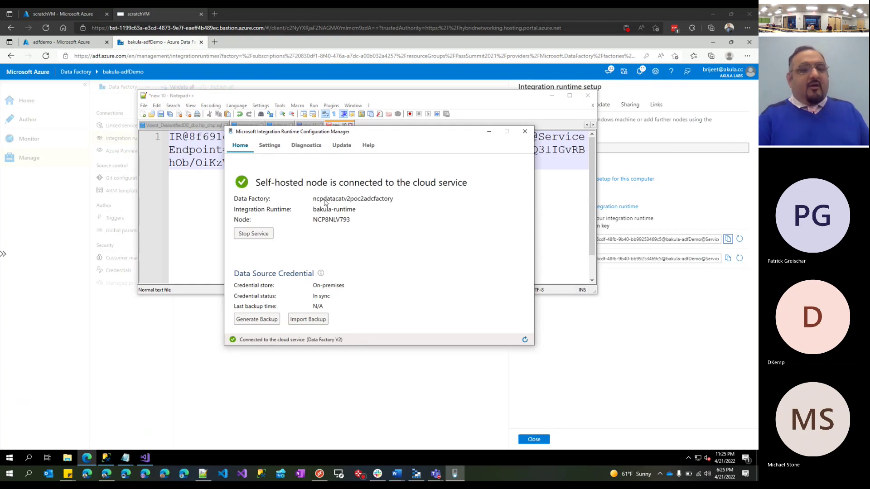
{"action": "left_click_drag", "start_coordinate": [334, 135], "coordinate": [281, 164]}
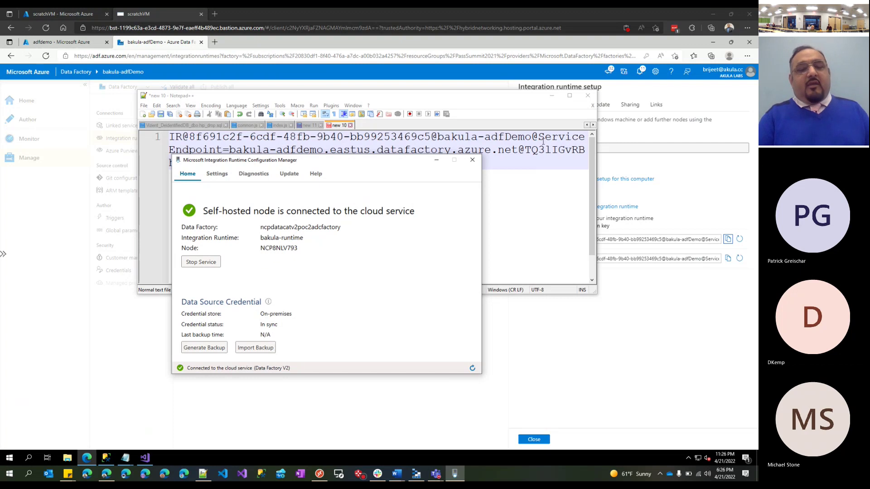
{"action": "left_click", "coordinate": [481, 164]}
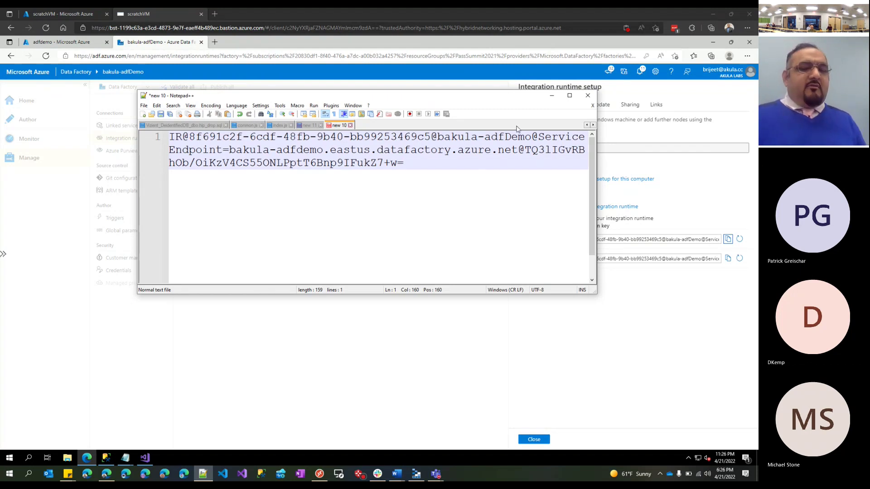
Step: Return to the data factory, close the runtime setup and open the settings of integrationRuntime1
{"action": "left_click", "coordinate": [550, 98]}
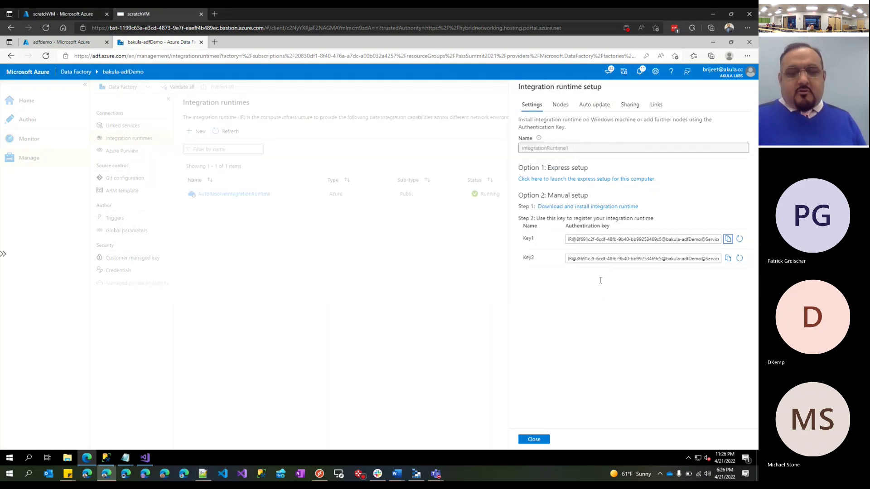
{"action": "left_click", "coordinate": [544, 441]}
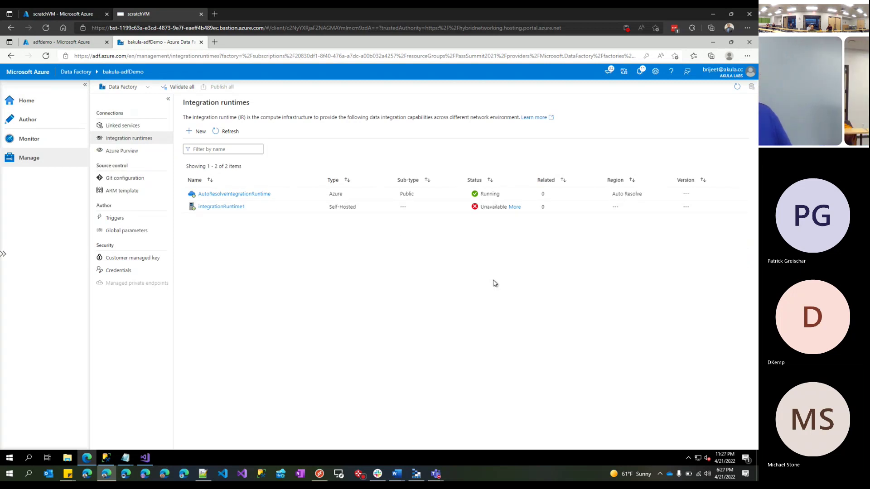
{"action": "left_click", "coordinate": [222, 208]}
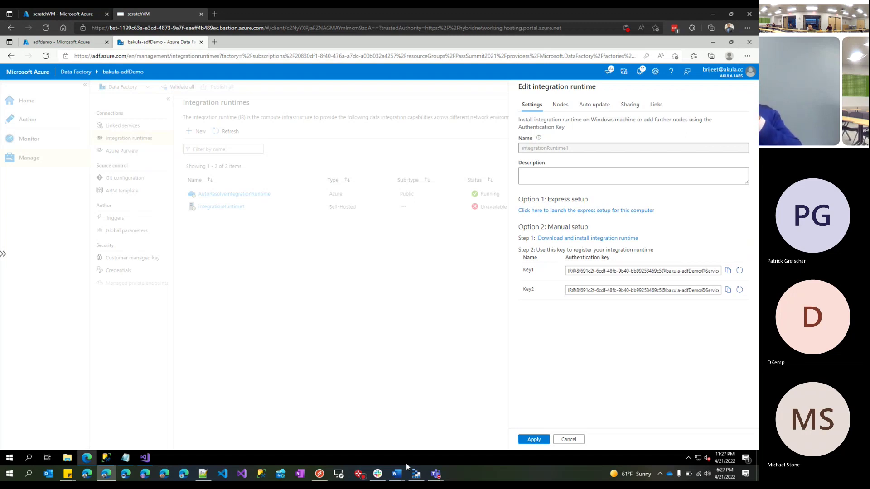
Step: Check the Microsoft Teams meeting window and return to the integration runtime settings
{"action": "left_click", "coordinate": [437, 476]}
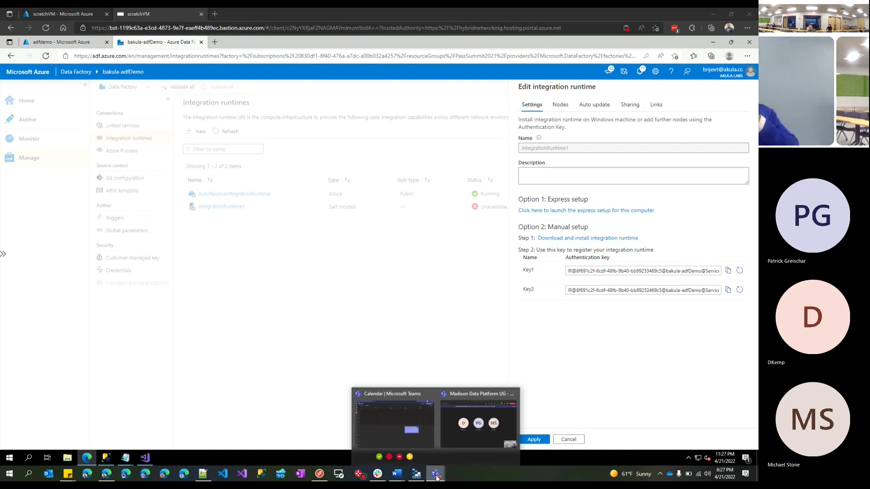
{"action": "left_click", "coordinate": [496, 420]}
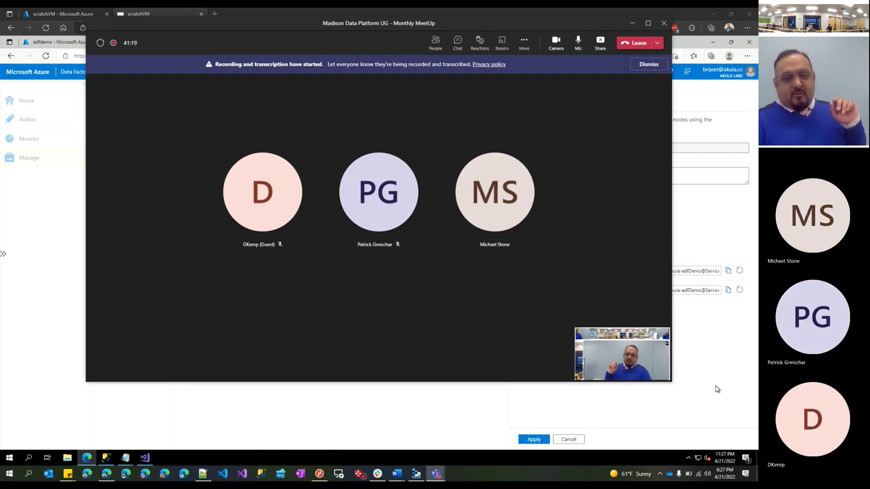
{"action": "left_click", "coordinate": [711, 334]}
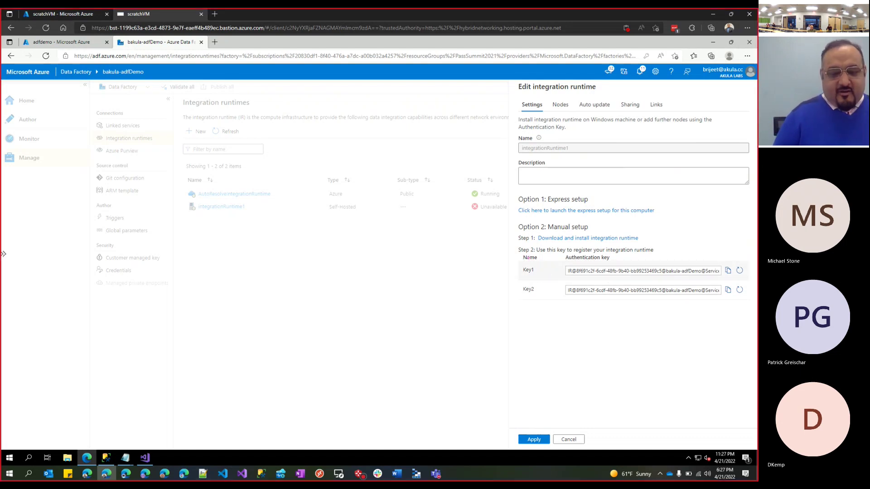
{"action": "left_click_drag", "start_coordinate": [520, 257], "coordinate": [749, 311]}
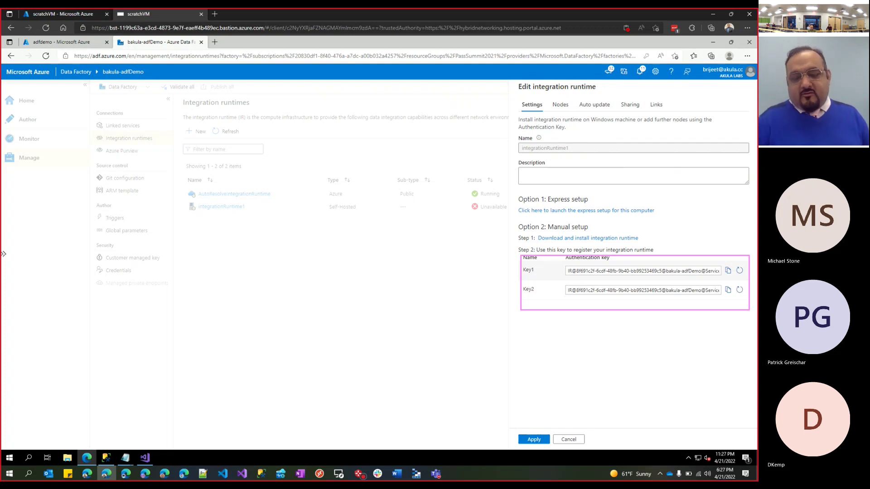
{"action": "key", "text": "Escape"}
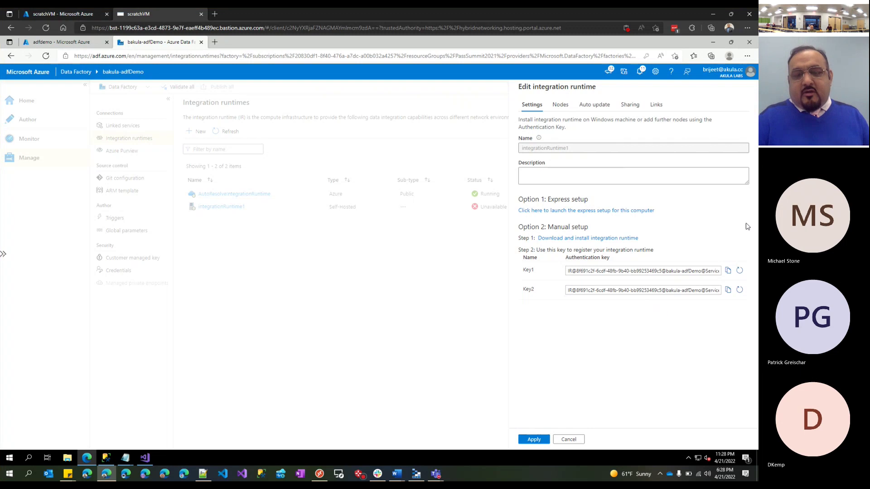
Step: Regenerate authentication Key1 of integrationRuntime1 and copy the new key
{"action": "left_click", "coordinate": [740, 271]}
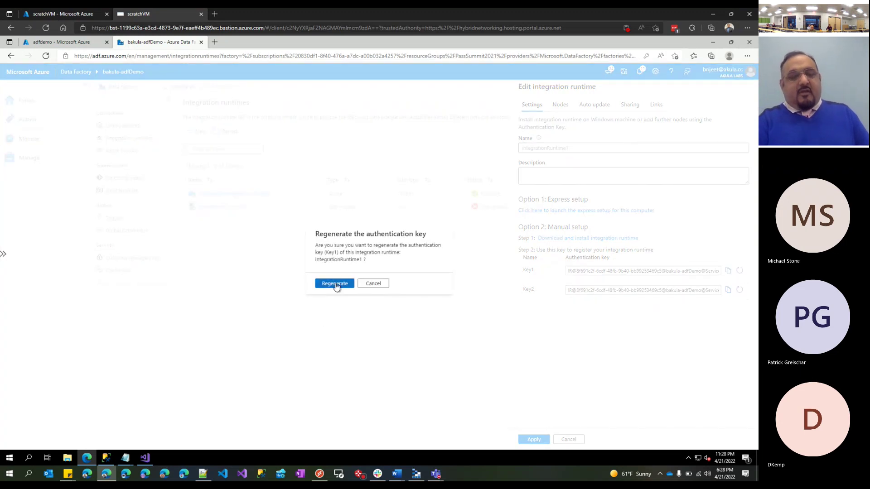
{"action": "left_click", "coordinate": [335, 284]}
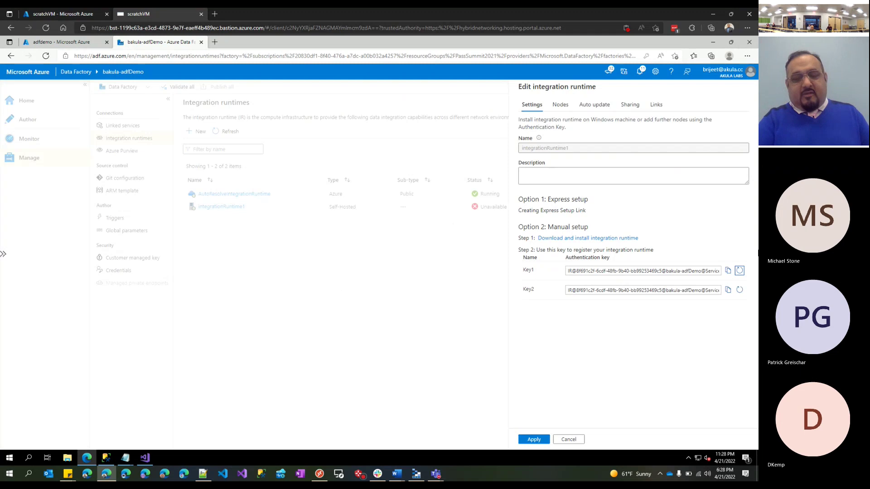
{"action": "left_click", "coordinate": [728, 271]}
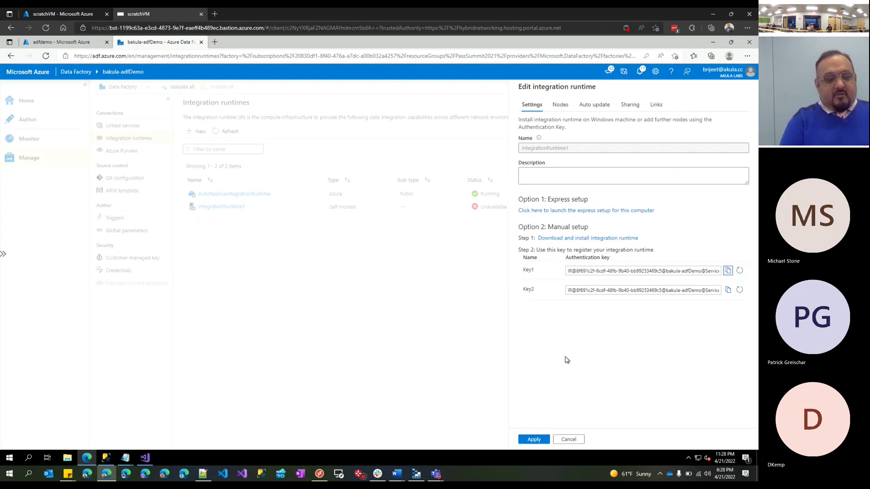
Step: Switch to Notepad++, paste the regenerated authentication key three lines below the old one, and examine its final secret portion
{"action": "key", "text": "alt+Tab"}
{"action": "key", "text": "alt+Tab"}
{"action": "key", "text": "ctrl+v"}
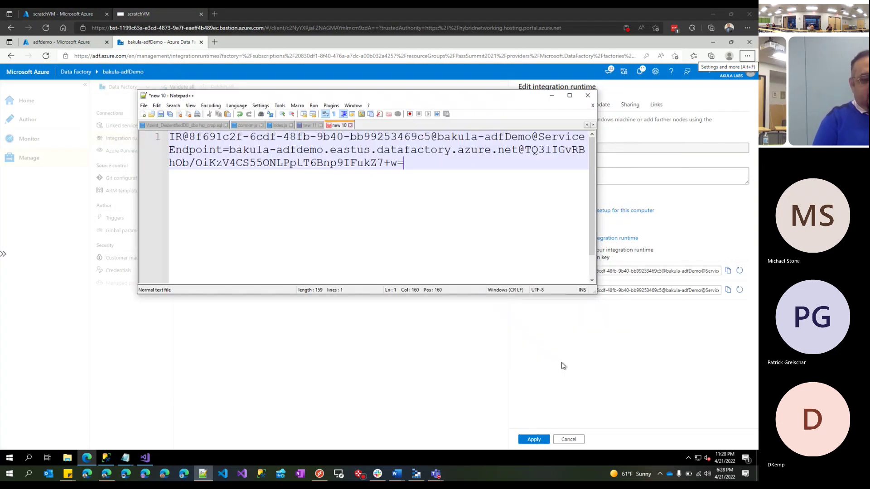
{"action": "key", "text": "Return"}
{"action": "key", "text": "Return"}
{"action": "key", "text": "Return"}
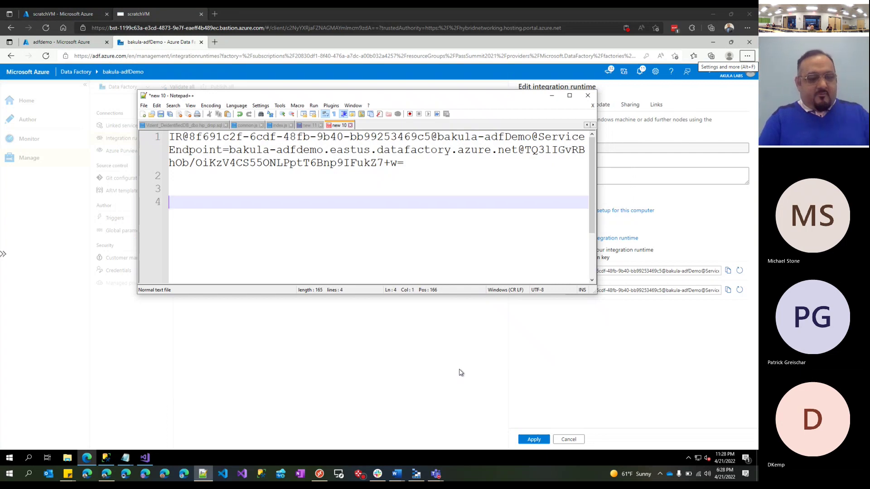
{"action": "key", "text": "ctrl+v"}
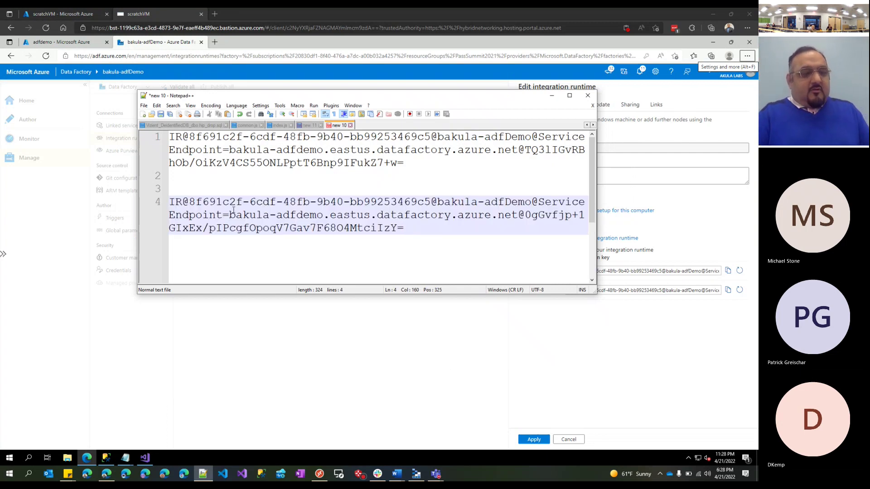
{"action": "left_click_drag", "start_coordinate": [405, 228], "coordinate": [170, 229]}
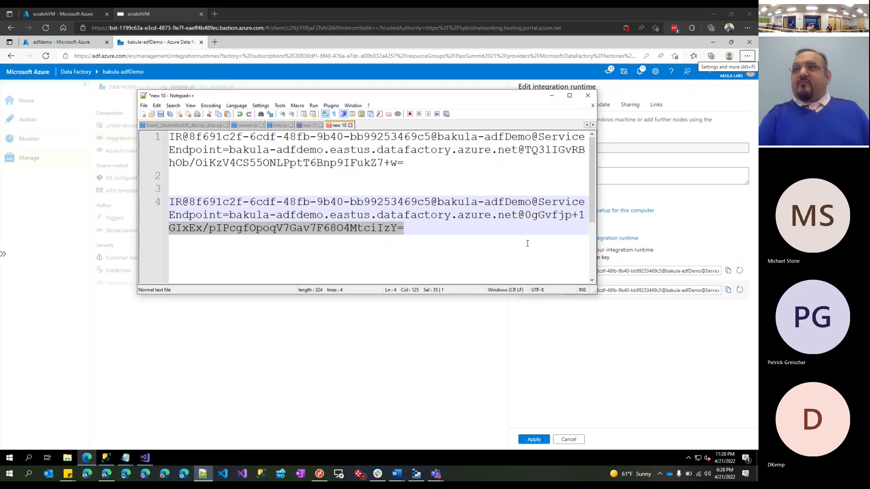
{"action": "left_click", "coordinate": [497, 255]}
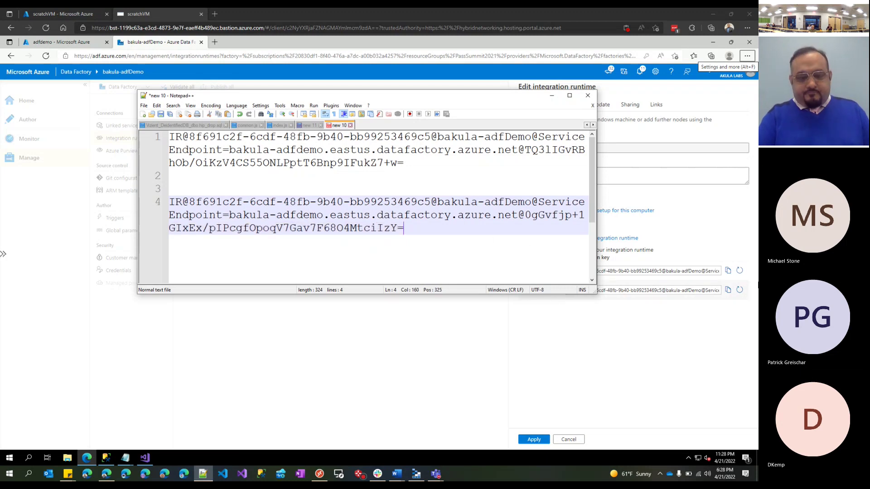
Step: Put Notepad++ away, close the integration runtime settings without applying changes, and go to the data factory's home page
{"action": "left_click", "coordinate": [552, 96]}
{"action": "left_click", "coordinate": [572, 441]}
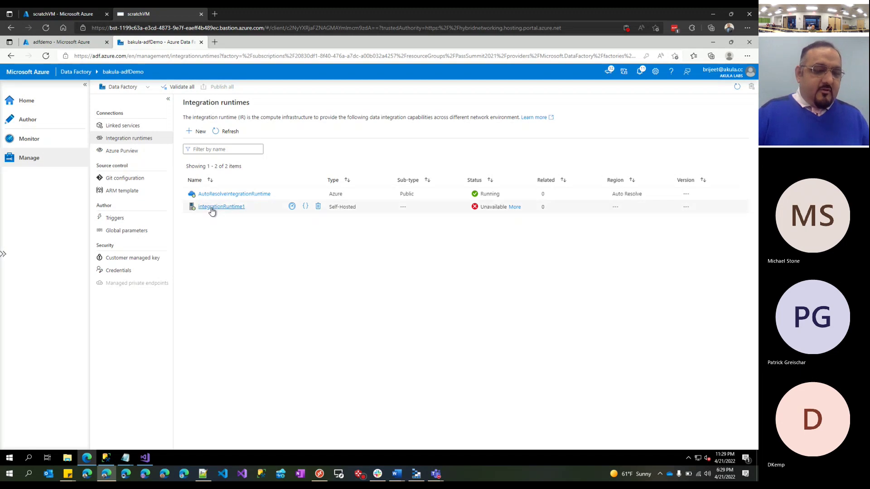
{"action": "left_click", "coordinate": [27, 103]}
{"action": "key", "text": "alt+Tab"}
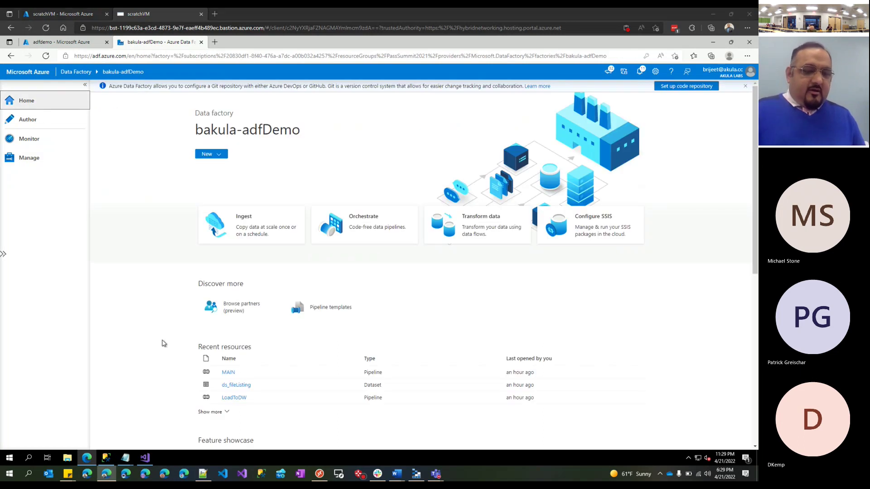
{"action": "key", "text": "Escape"}
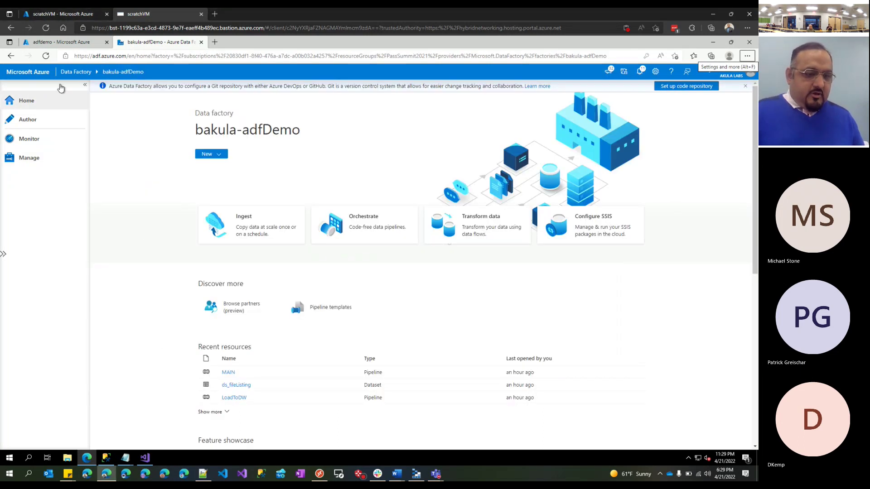
Step: Switch to SQL Server Management Studio on the scratchVM remote session and examine the tables of the WideWorldImporters database
{"action": "left_click", "coordinate": [51, 15]}
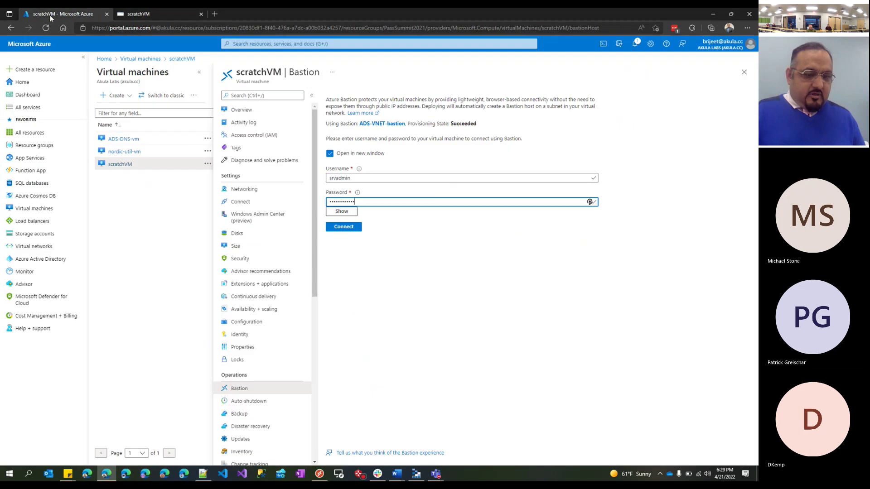
{"action": "left_click", "coordinate": [179, 20]}
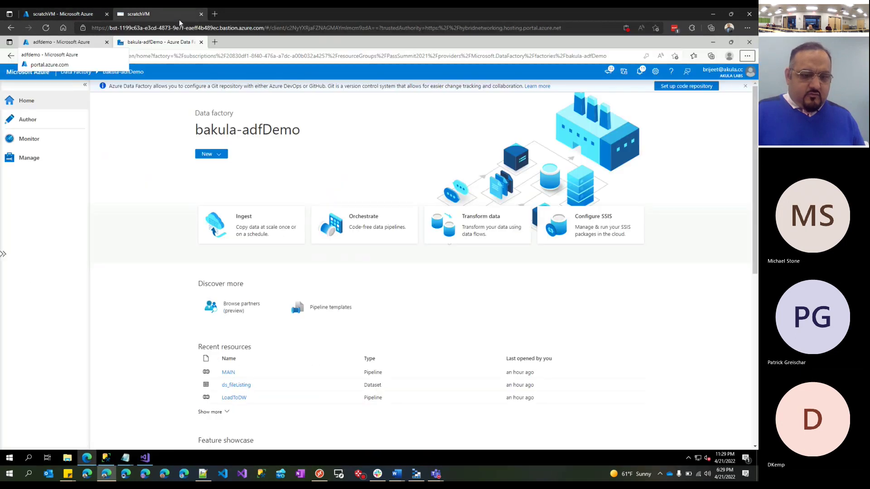
{"action": "left_click", "coordinate": [107, 459]}
{"action": "left_click", "coordinate": [103, 459]}
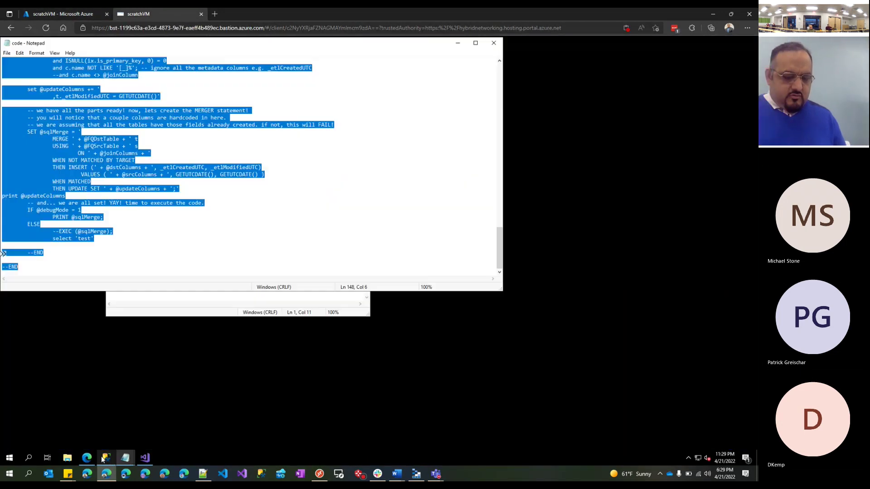
{"action": "left_click", "coordinate": [107, 460]}
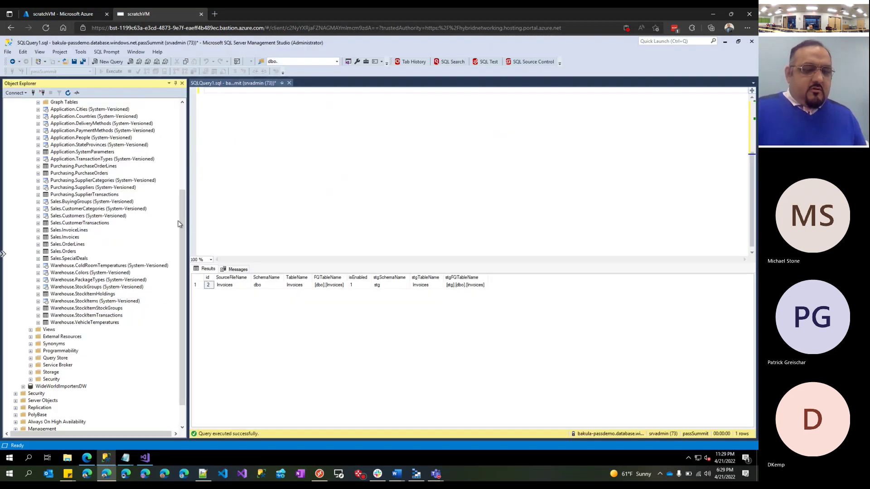
{"action": "left_click_drag", "start_coordinate": [185, 226], "coordinate": [190, 195]}
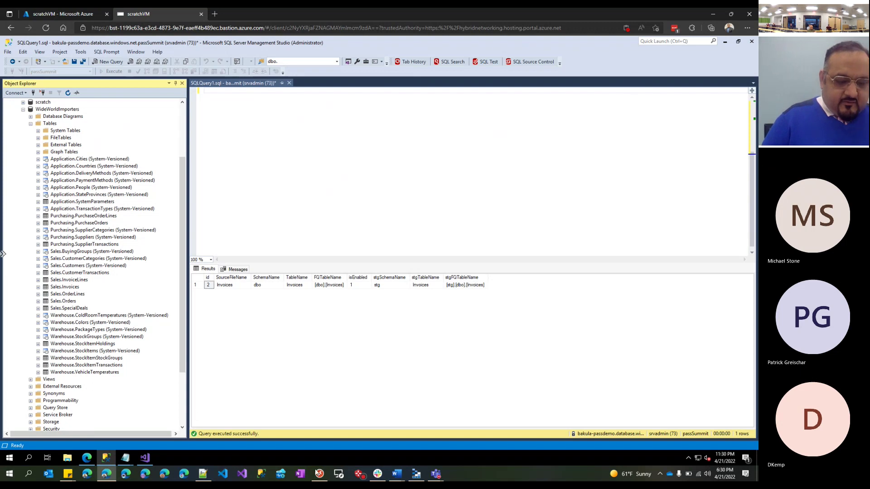
Step: Switch to Microsoft Azure Storage Explorer, reposition its window over the remote session and dismiss the version update notice
{"action": "left_click", "coordinate": [416, 474]}
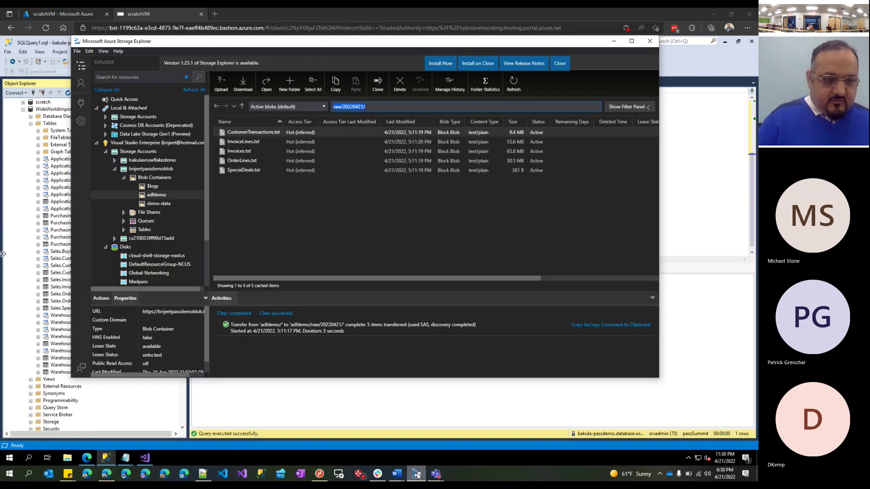
{"action": "left_click", "coordinate": [322, 194]}
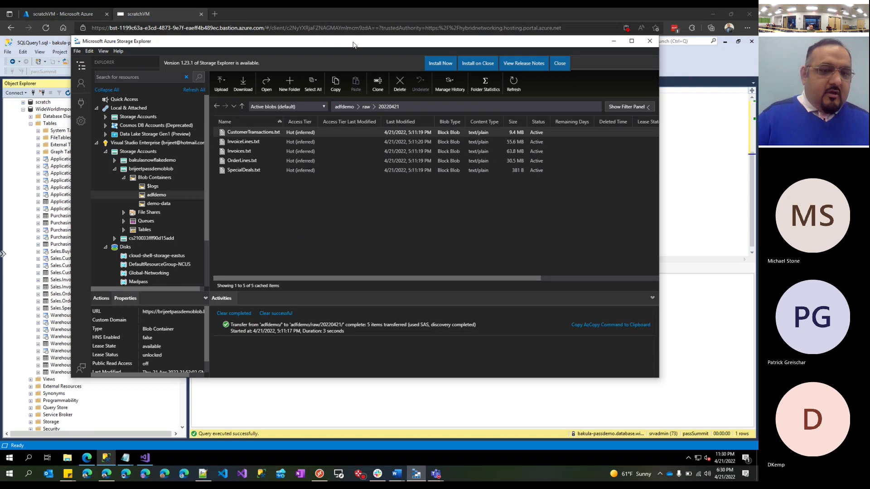
{"action": "left_click_drag", "start_coordinate": [376, 47], "coordinate": [340, 62]}
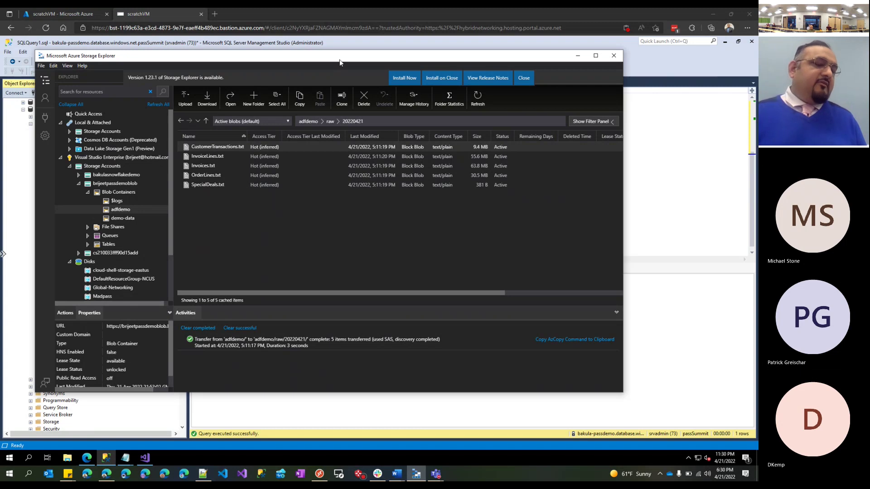
{"action": "left_click", "coordinate": [524, 78]}
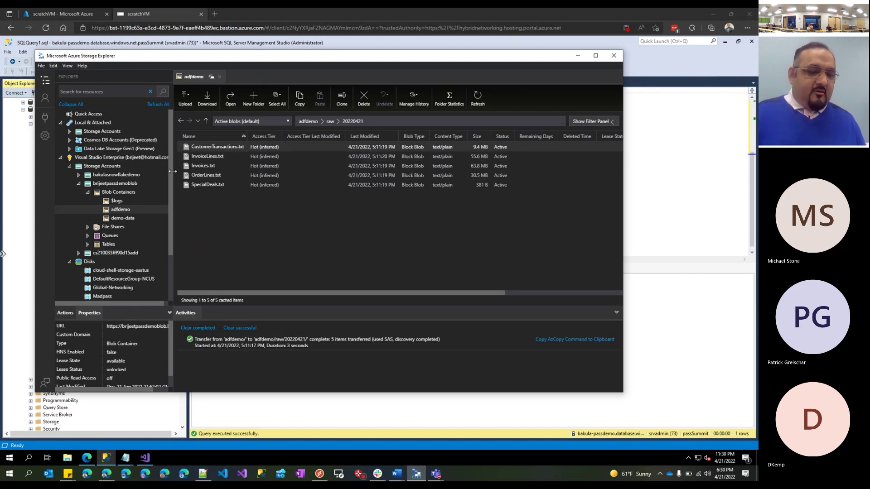
Step: Examine the demo blob storage account and its Blob Containers node in Storage Explorer
{"action": "left_click", "coordinate": [118, 185]}
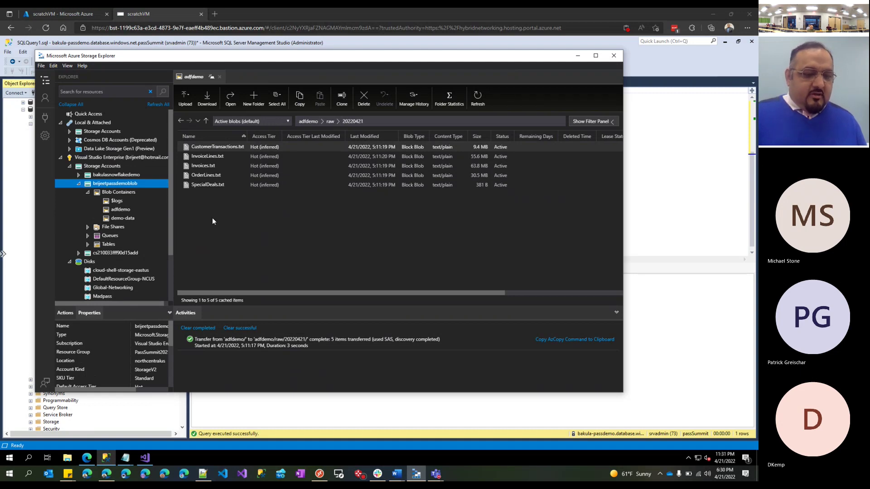
{"action": "left_click", "coordinate": [134, 193]}
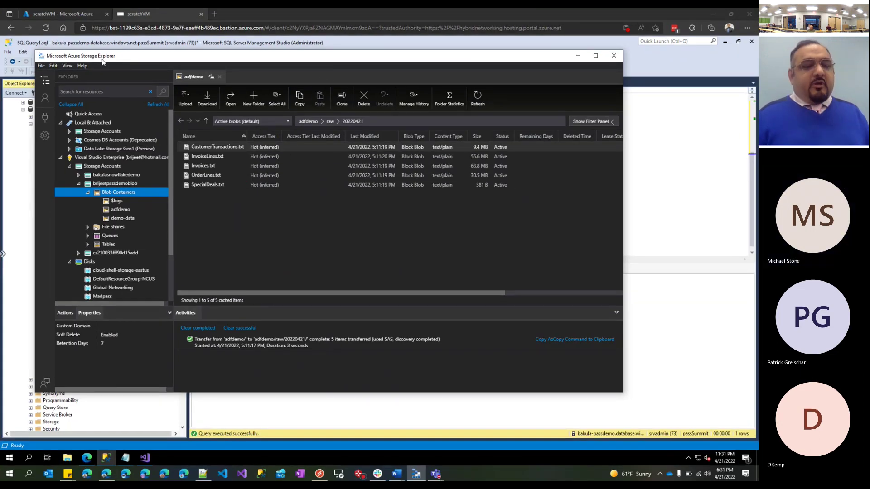
{"action": "left_click_drag", "start_coordinate": [83, 58], "coordinate": [121, 58]}
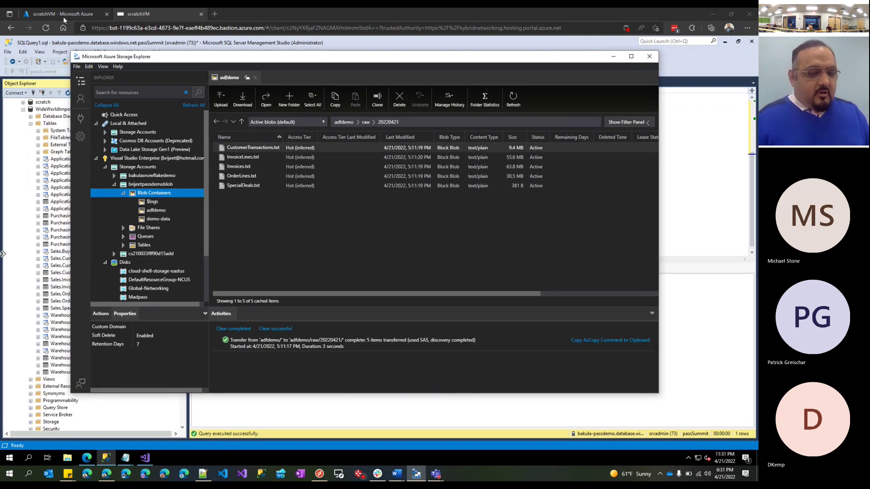
Step: Return to the Azure portal in the remote session's browser and open the PassSummit2021 resource group
{"action": "left_click", "coordinate": [82, 15]}
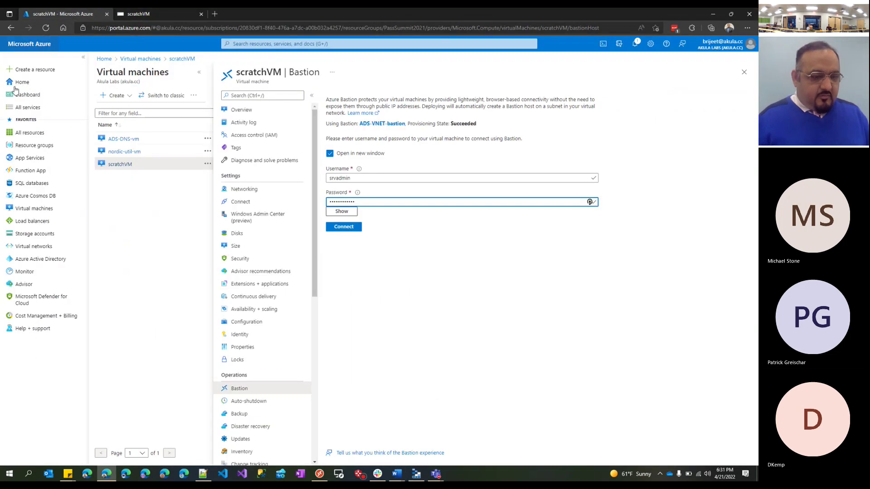
{"action": "left_click", "coordinate": [140, 15]}
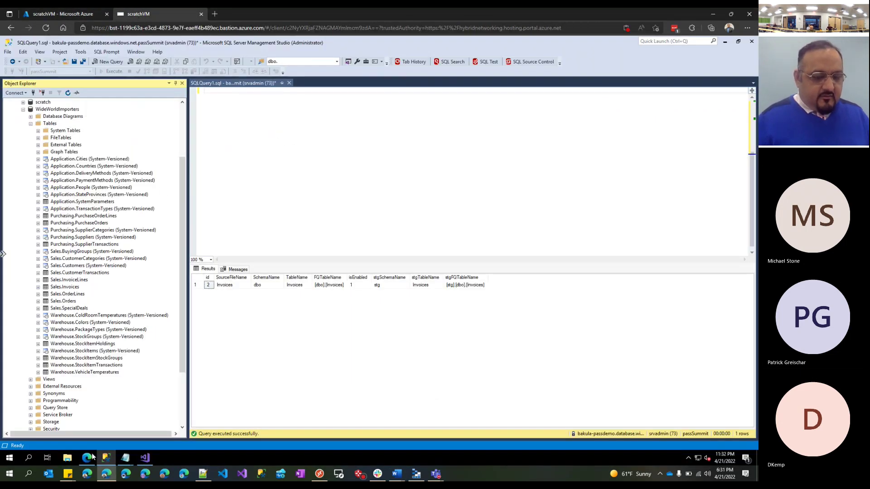
{"action": "left_click", "coordinate": [82, 464]}
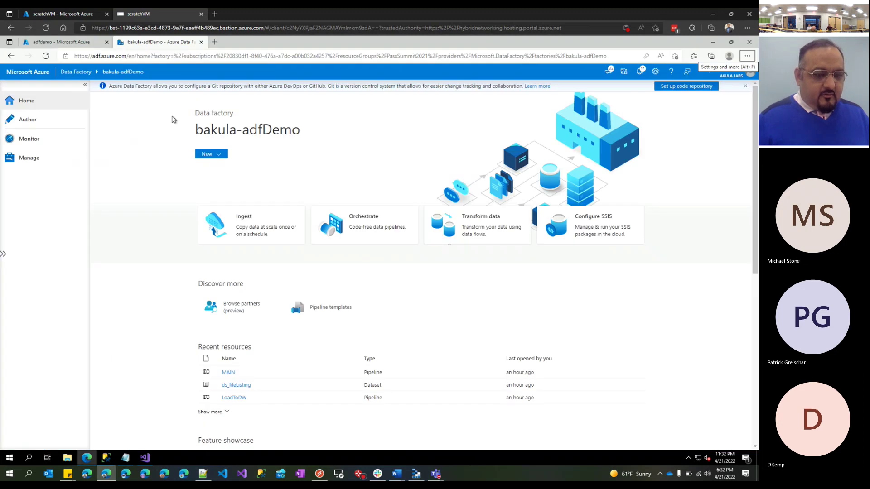
{"action": "left_click", "coordinate": [55, 41]}
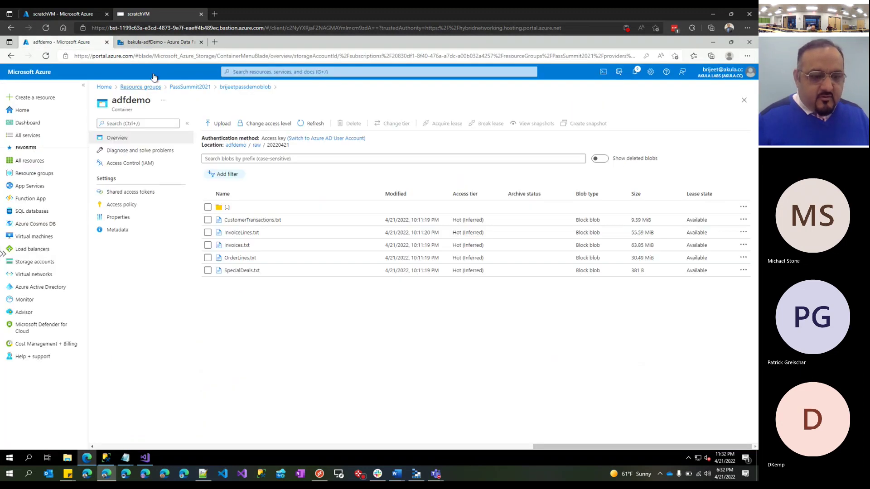
{"action": "left_click", "coordinate": [126, 87]}
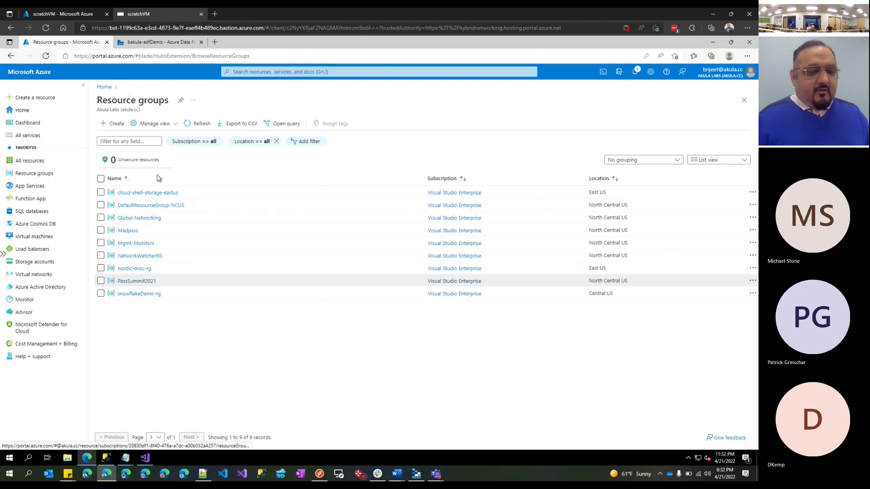
{"action": "left_click", "coordinate": [136, 282]}
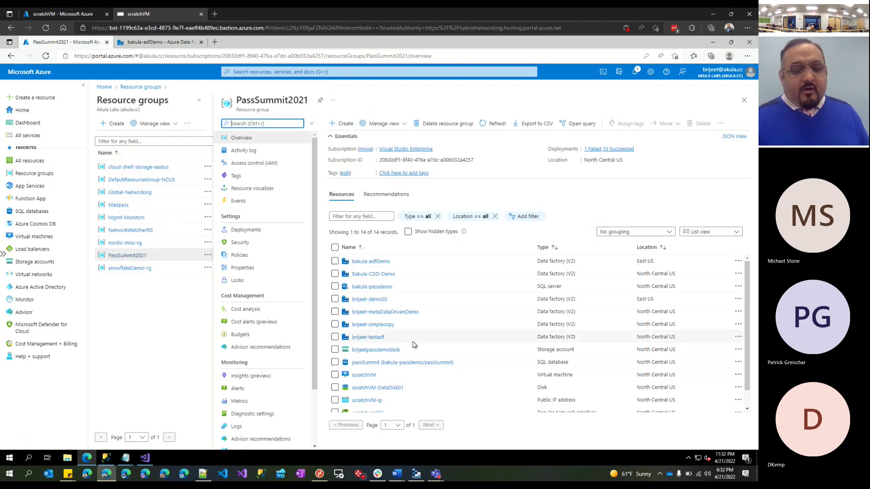
Step: Open the resource group's demo blob storage account and the adfdemo container in it
{"action": "left_click", "coordinate": [387, 351]}
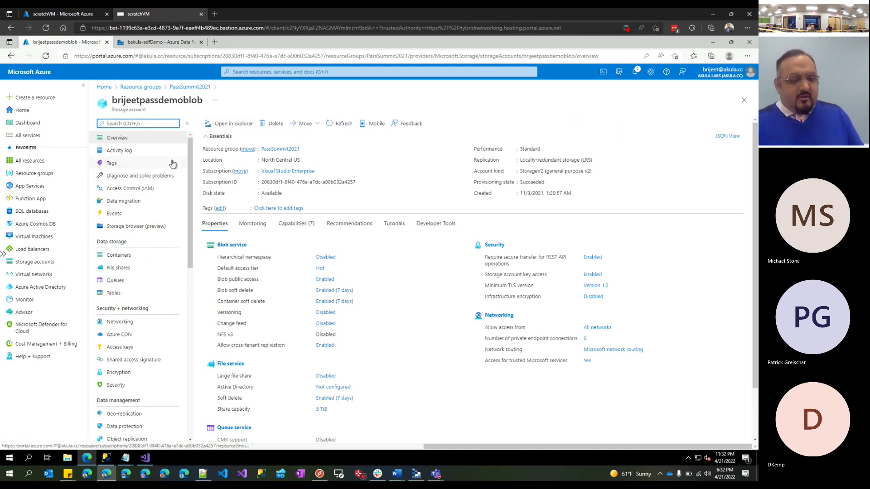
{"action": "left_click", "coordinate": [119, 257]}
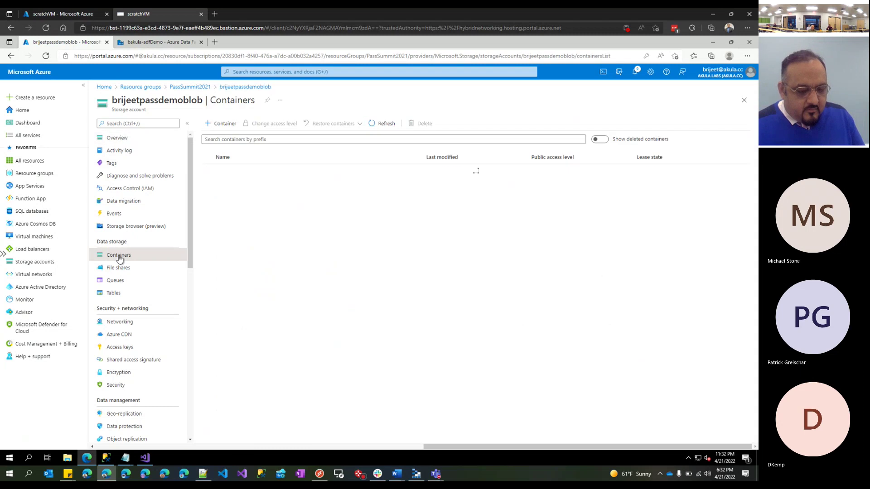
{"action": "left_click", "coordinate": [231, 184]}
{"action": "left_click", "coordinate": [232, 185]}
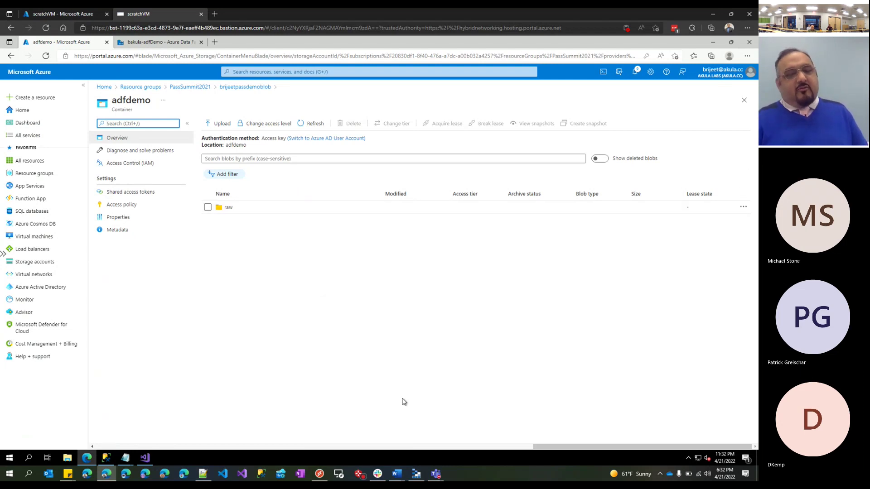
Step: Switch back to Azure Storage Explorer and view the files in the adfdemo container's raw/20220421 folder
{"action": "key", "text": "alt+Tab"}
{"action": "key", "text": "alt+Tab"}
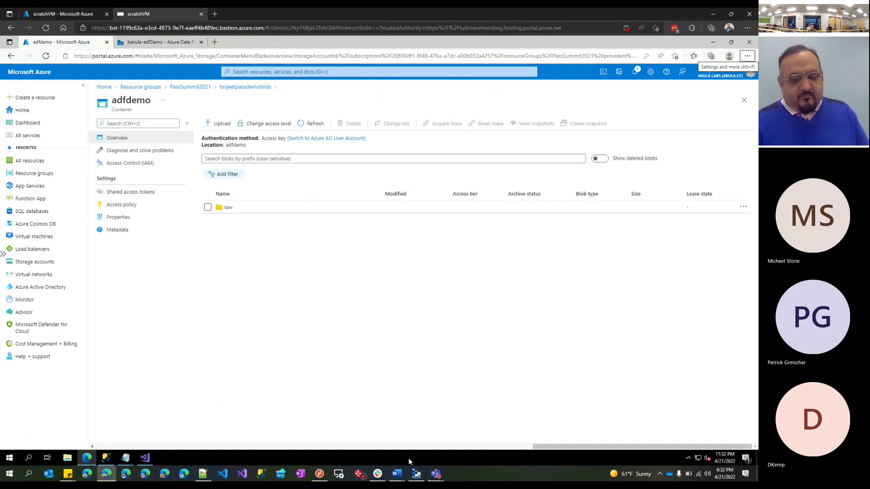
{"action": "left_click", "coordinate": [420, 477]}
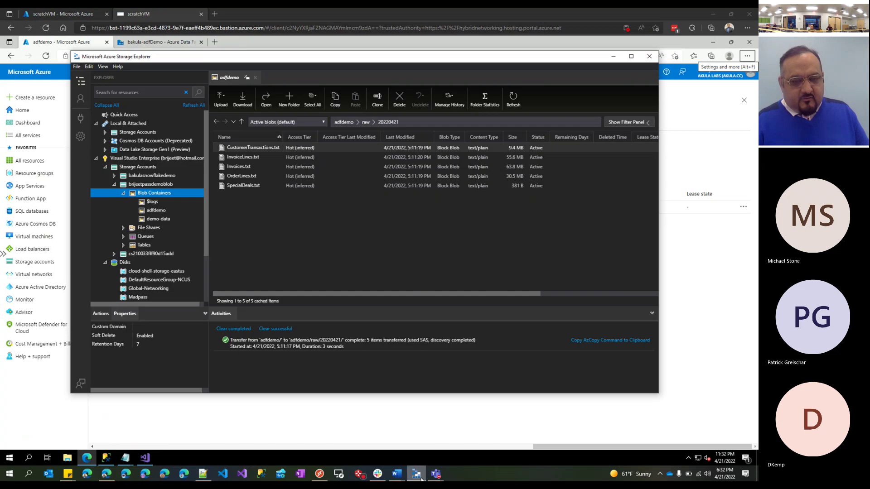
{"action": "left_click", "coordinate": [279, 199]}
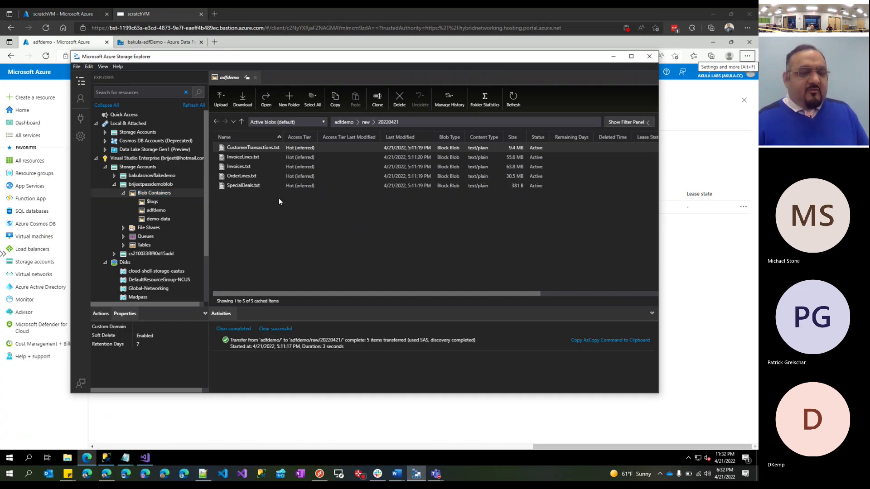
Step: Highlight the files from InvoiceLines.txt through SpecialDeals.txt in the raw/20220421 folder, and clear the selection
{"action": "left_click", "coordinate": [264, 160]}
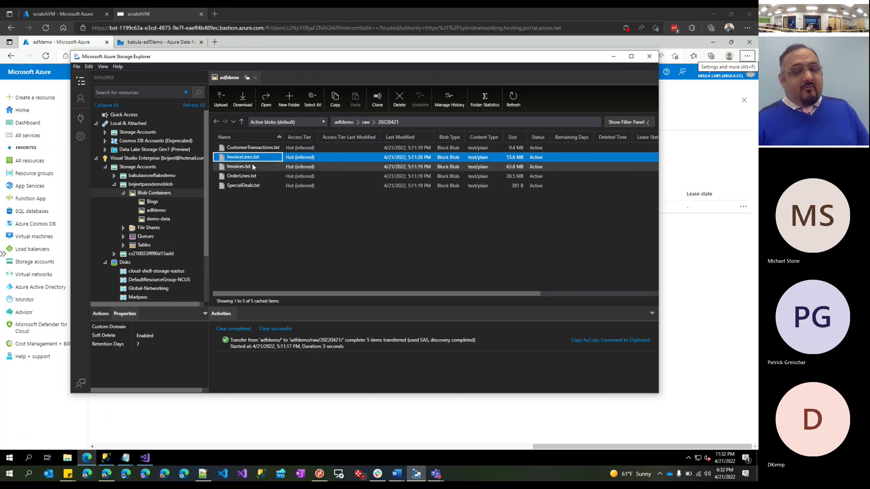
{"action": "left_click", "coordinate": [255, 186], "text": "shift"}
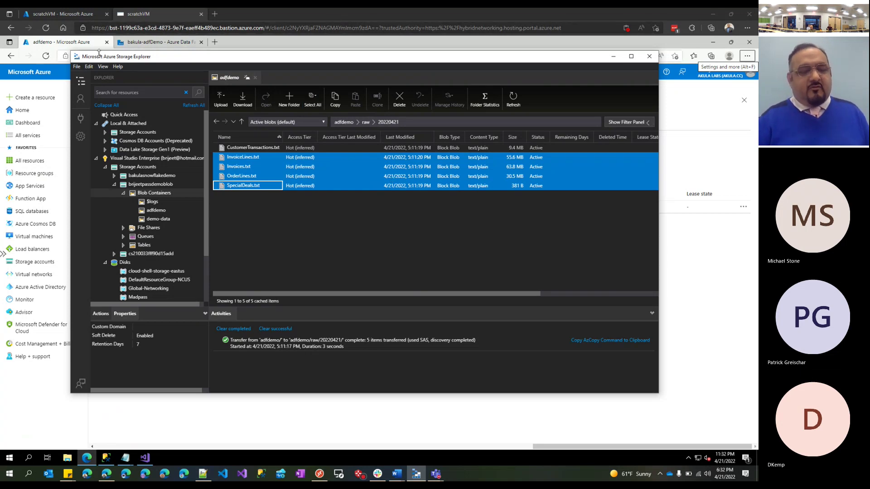
{"action": "left_click_drag", "start_coordinate": [108, 57], "coordinate": [111, 57]}
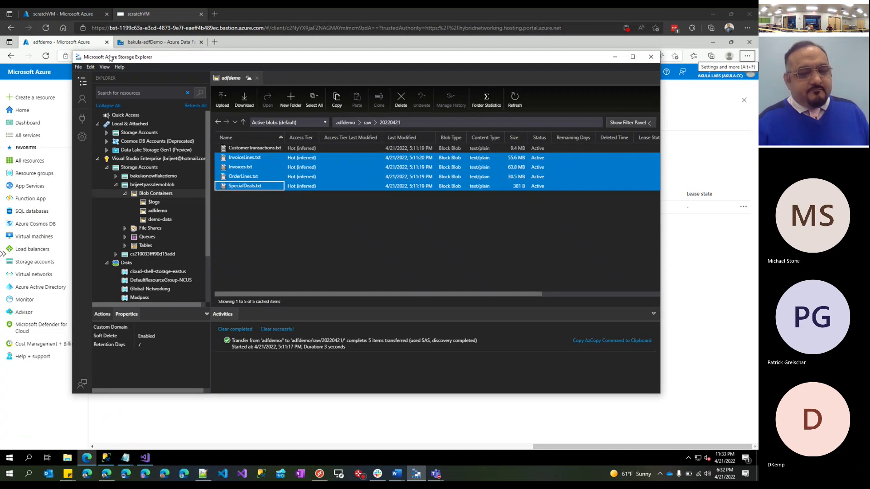
{"action": "left_click", "coordinate": [508, 239]}
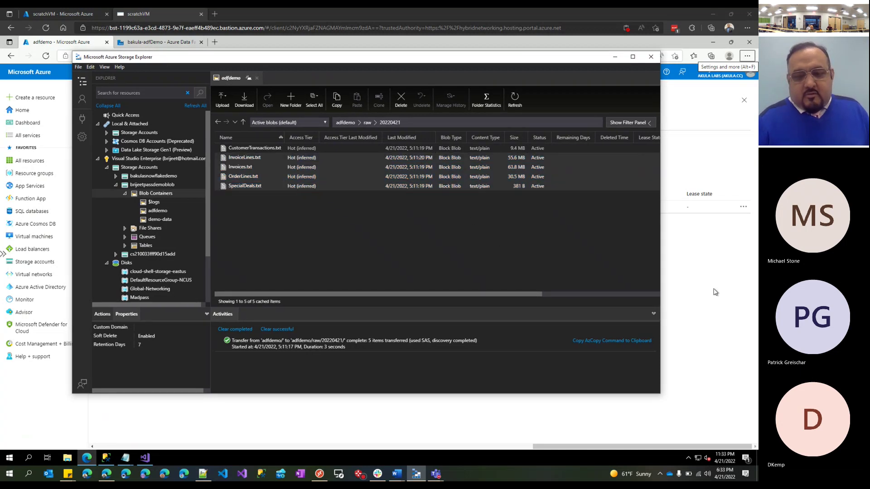
Step: Switch back to the Azure portal, return to the PassSummit2021 resource group, and find and open the Data factories service
{"action": "left_click", "coordinate": [715, 295]}
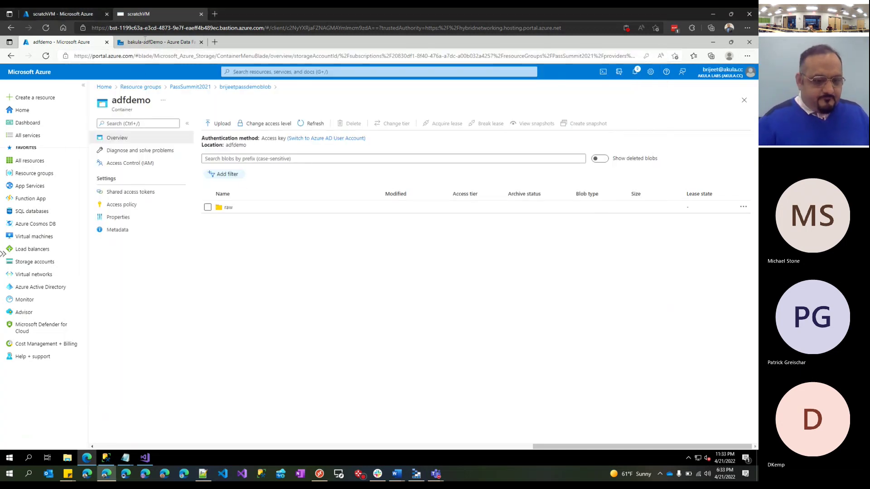
{"action": "left_click", "coordinate": [191, 87]}
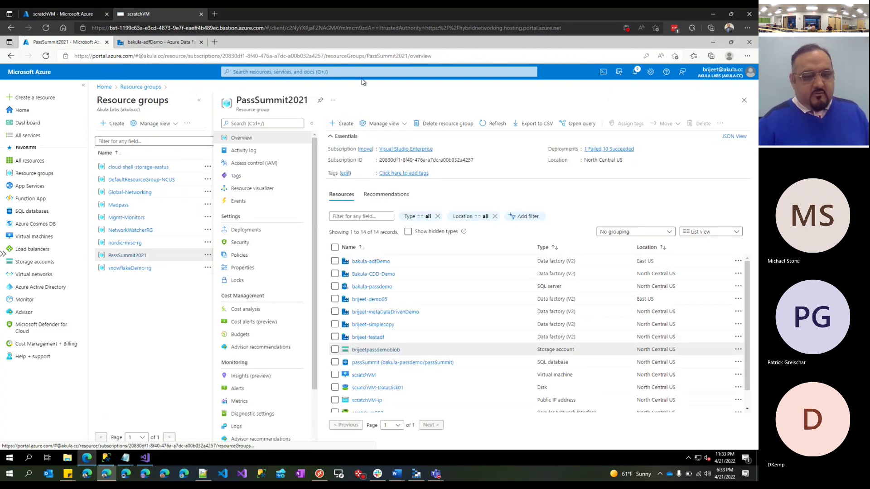
{"action": "left_click", "coordinate": [371, 72]}
{"action": "type", "text": "data"}
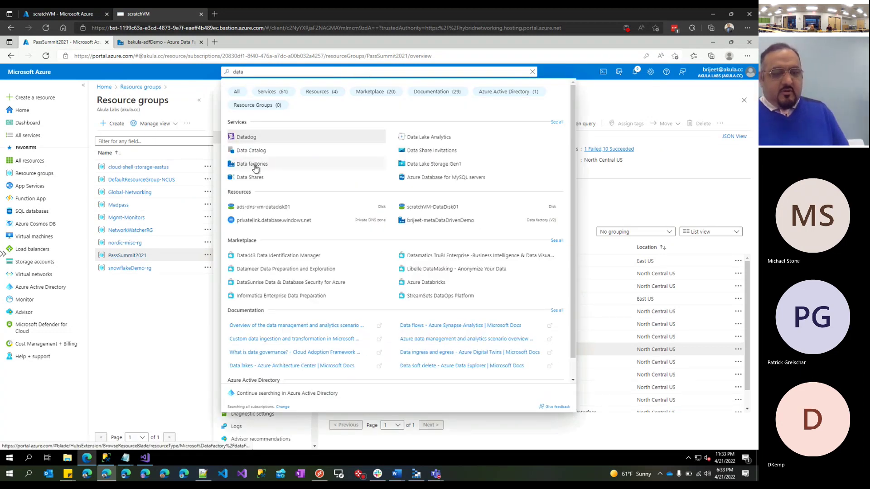
{"action": "left_click", "coordinate": [254, 166]}
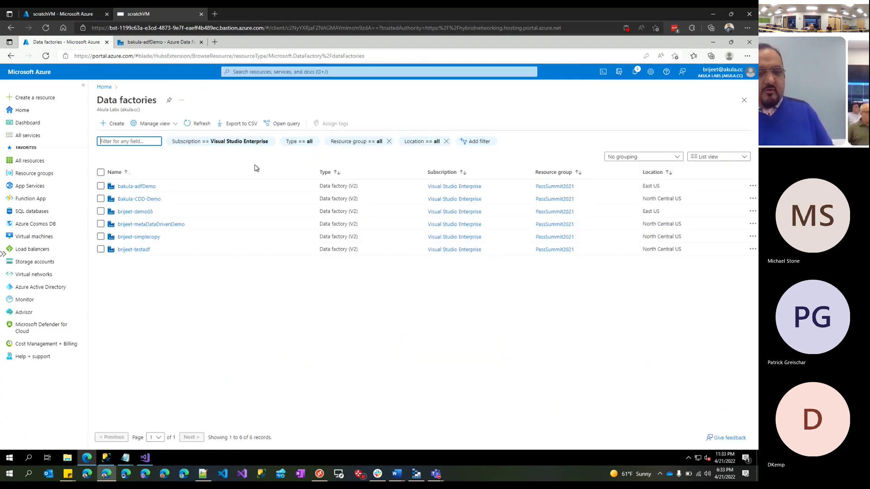
Step: Start creating a new data factory and assign it to the PassSummit2021 resource group
{"action": "left_click", "coordinate": [115, 124]}
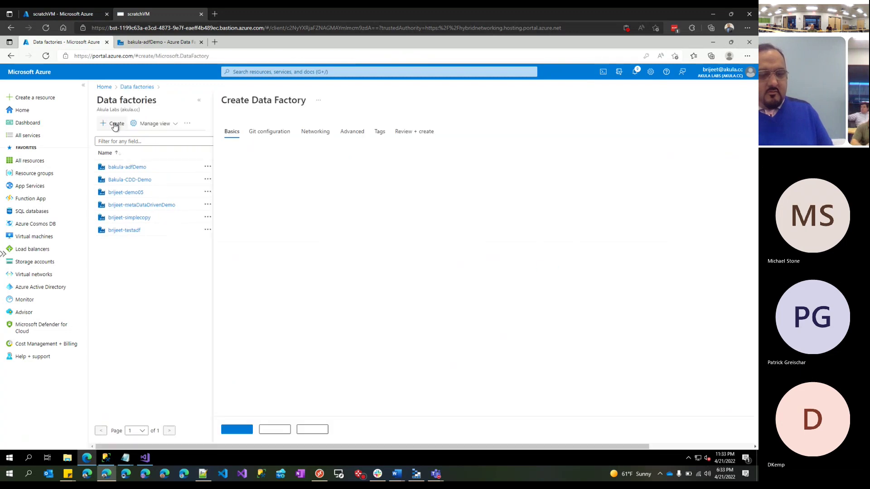
{"action": "left_click", "coordinate": [345, 198]}
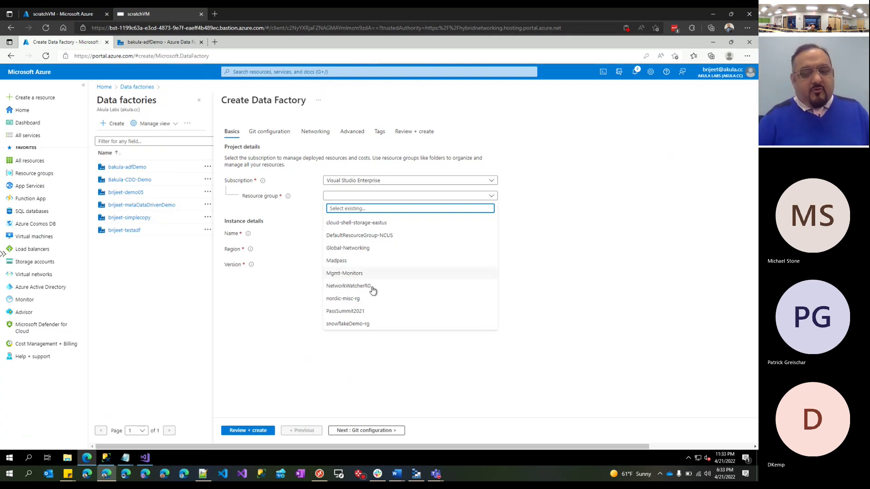
{"action": "left_click", "coordinate": [360, 313]}
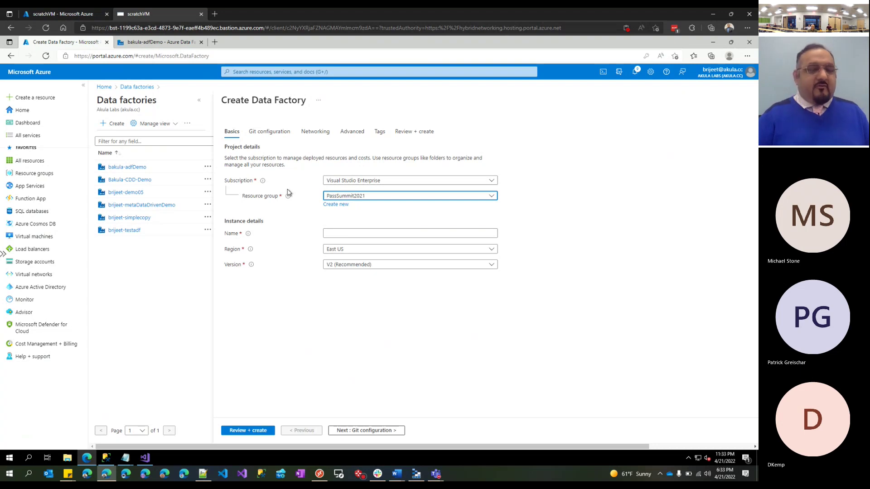
Step: Name the new data factory bakula-adfDemo-LIVE
{"action": "left_click", "coordinate": [352, 233]}
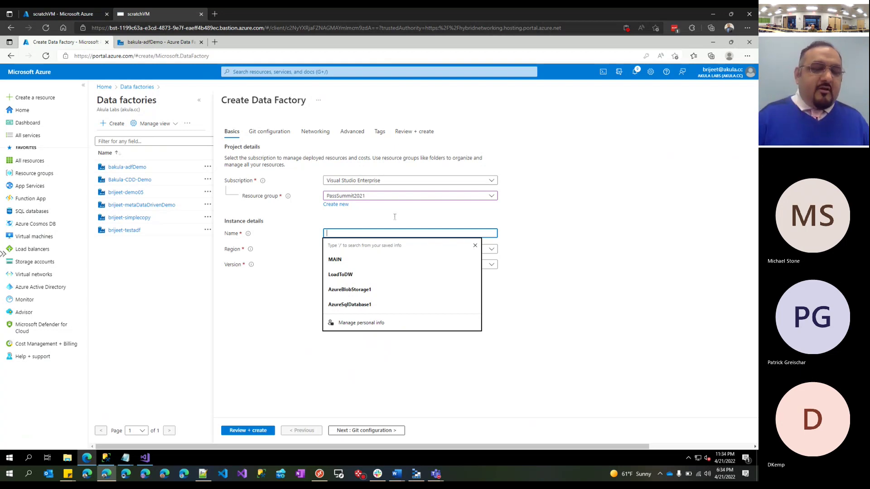
{"action": "left_click", "coordinate": [463, 223]}
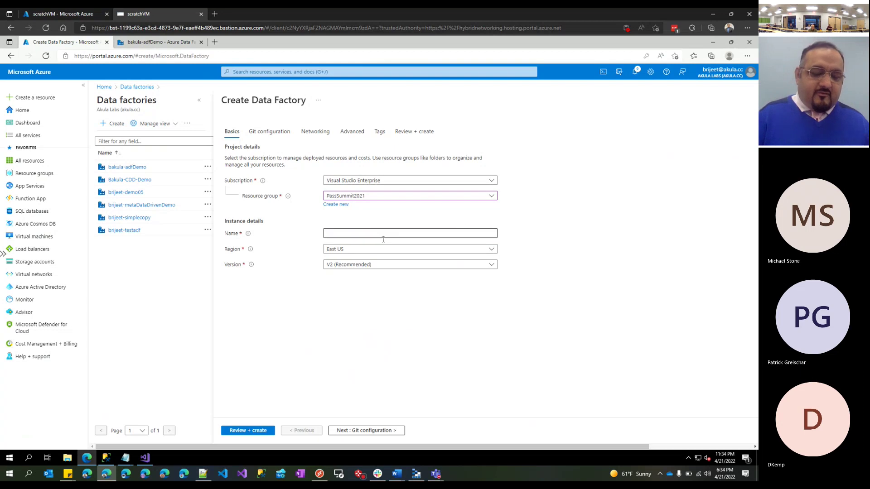
{"action": "left_click", "coordinate": [352, 233]}
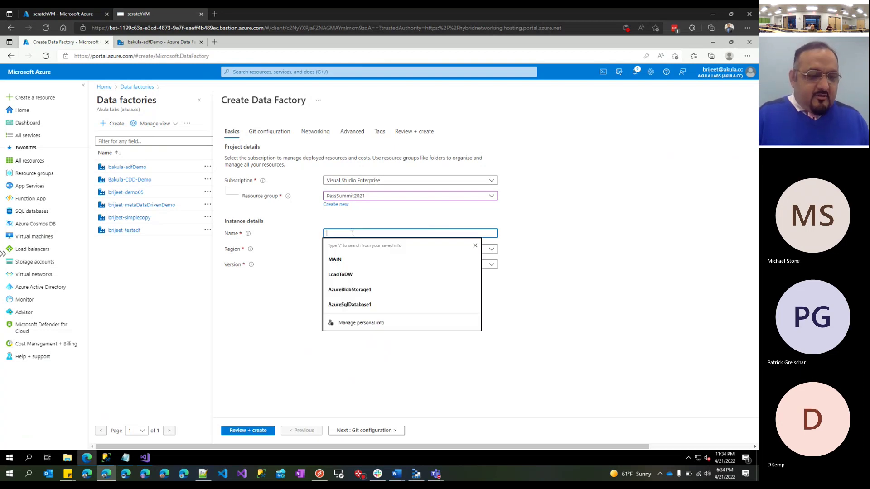
{"action": "type", "text": "bakula-"}
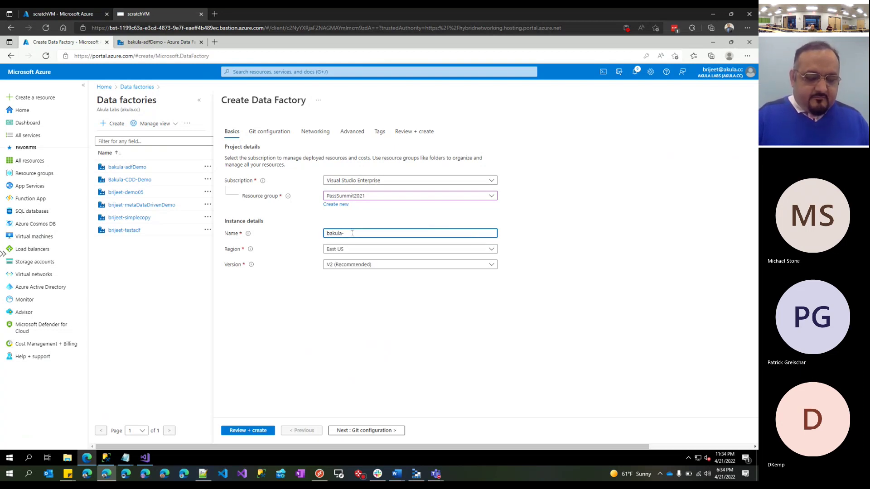
{"action": "type", "text": "adfDemo"}
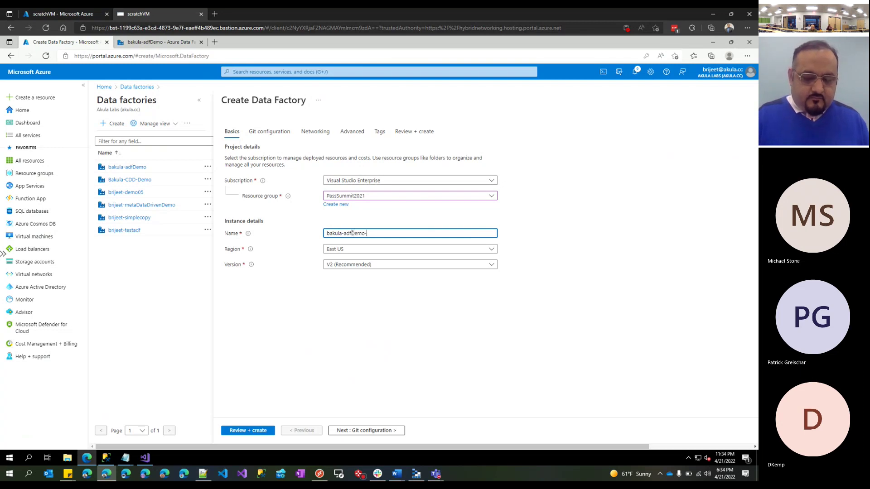
{"action": "type", "text": "-"}
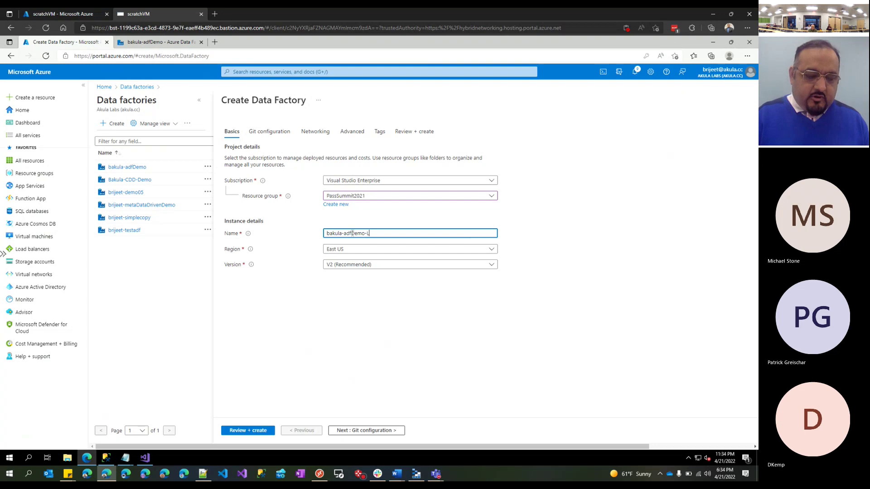
{"action": "type", "text": "LIVE"}
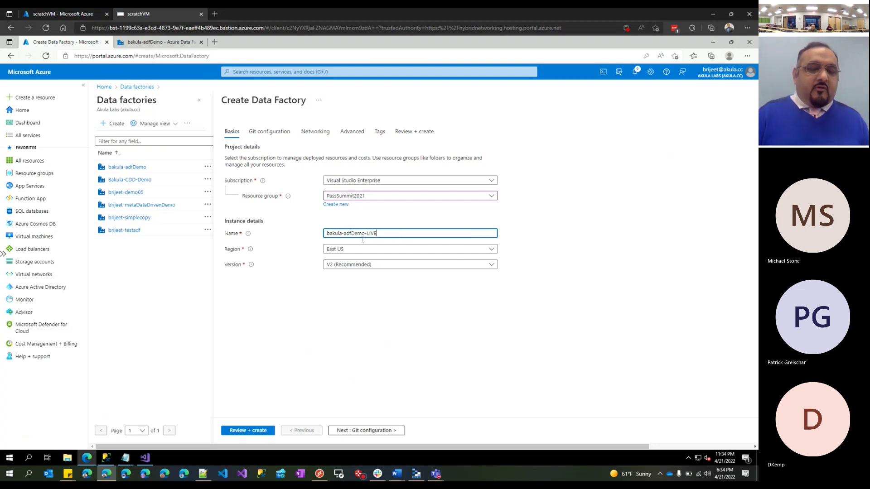
{"action": "left_click_drag", "start_coordinate": [397, 234], "coordinate": [319, 234]}
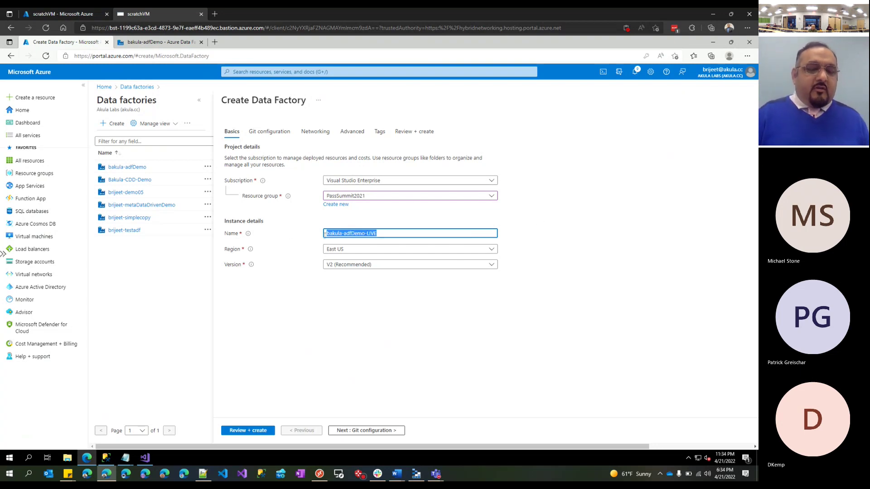
Step: Set the data factory's region to North Central US
{"action": "left_click", "coordinate": [400, 249]}
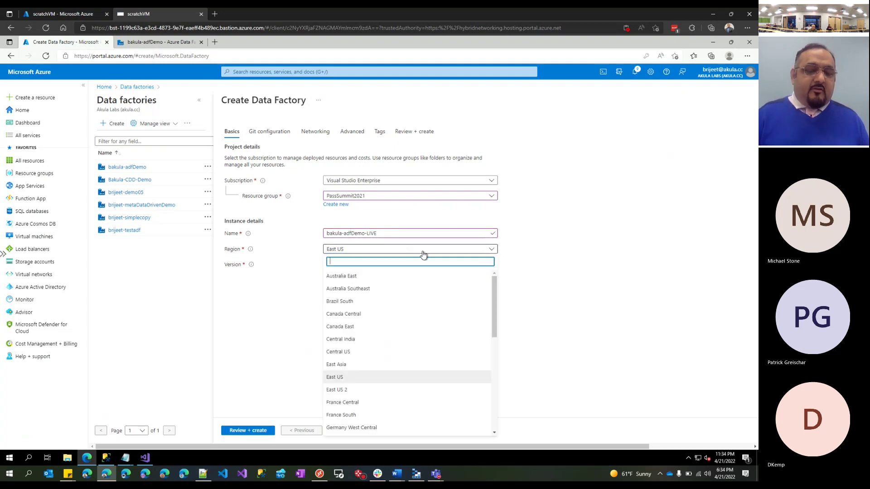
{"action": "type", "text": "north"}
{"action": "left_click", "coordinate": [350, 278]}
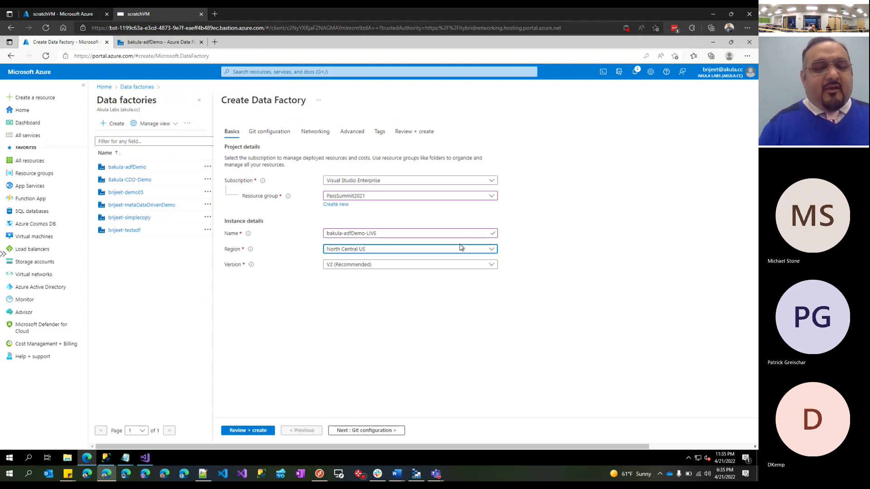
{"action": "left_click", "coordinate": [462, 250]}
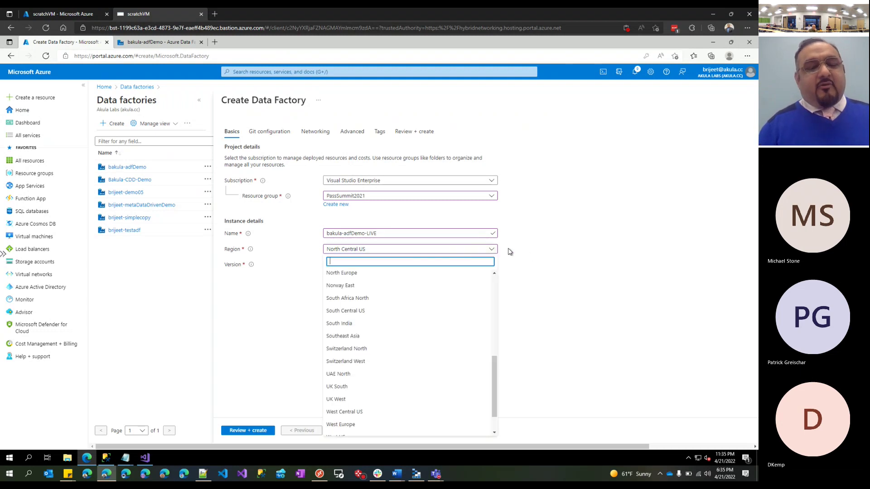
{"action": "left_click", "coordinate": [560, 262]}
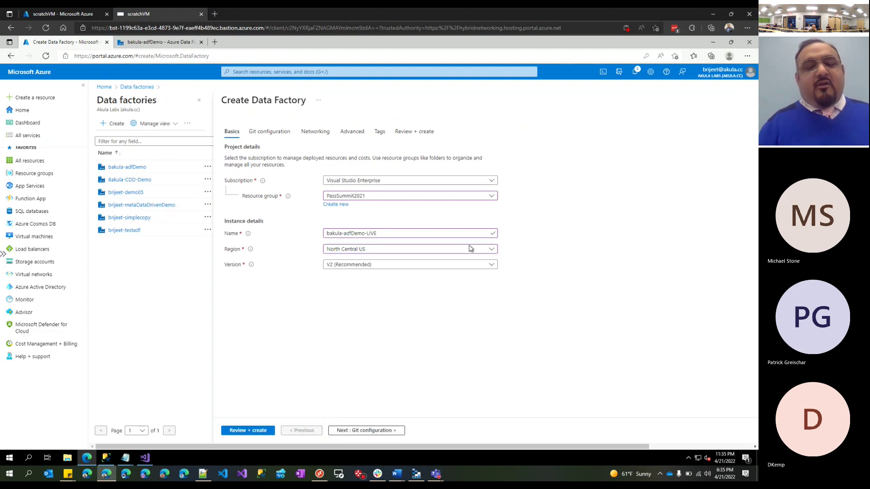
{"action": "left_click", "coordinate": [468, 250]}
{"action": "left_click", "coordinate": [467, 251]}
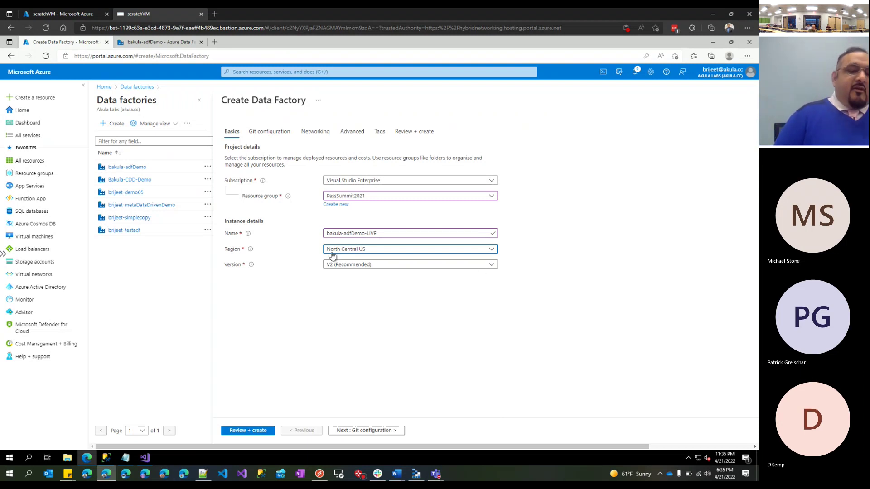
Step: Choose version V2 (Recommended) for the data factory and enable the Configure Git later option
{"action": "left_click", "coordinate": [363, 268]}
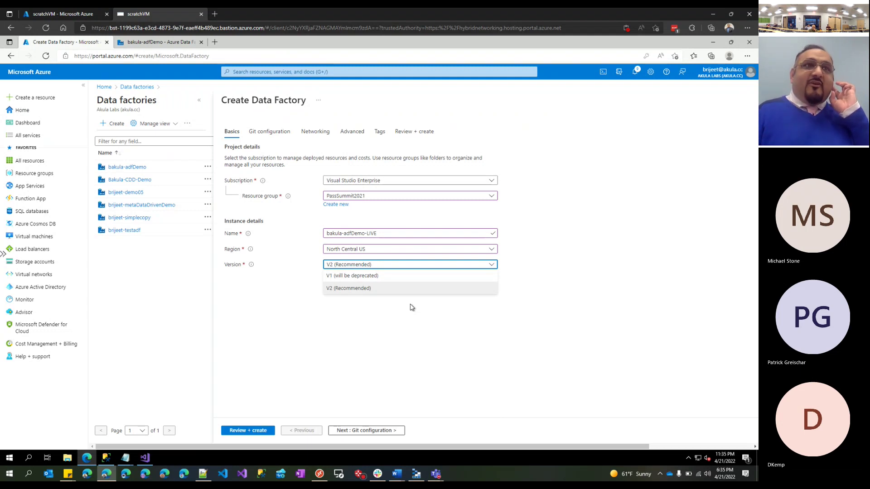
{"action": "left_click", "coordinate": [350, 292]}
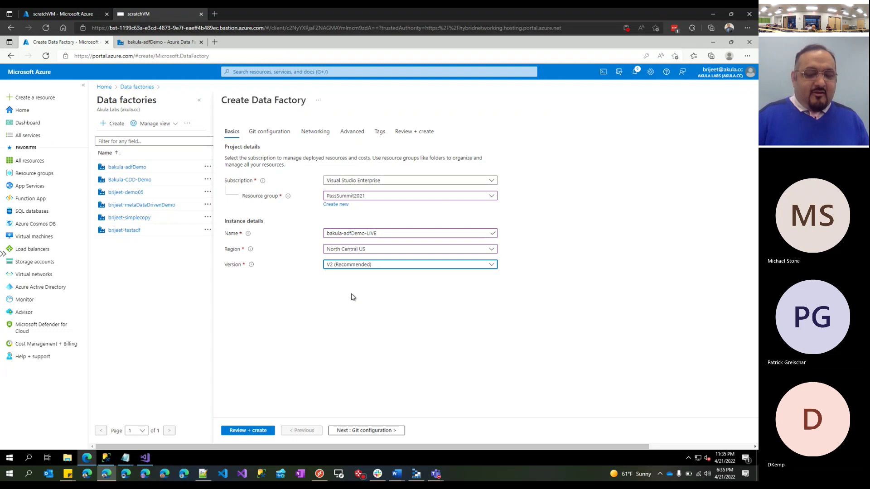
{"action": "left_click", "coordinate": [376, 432]}
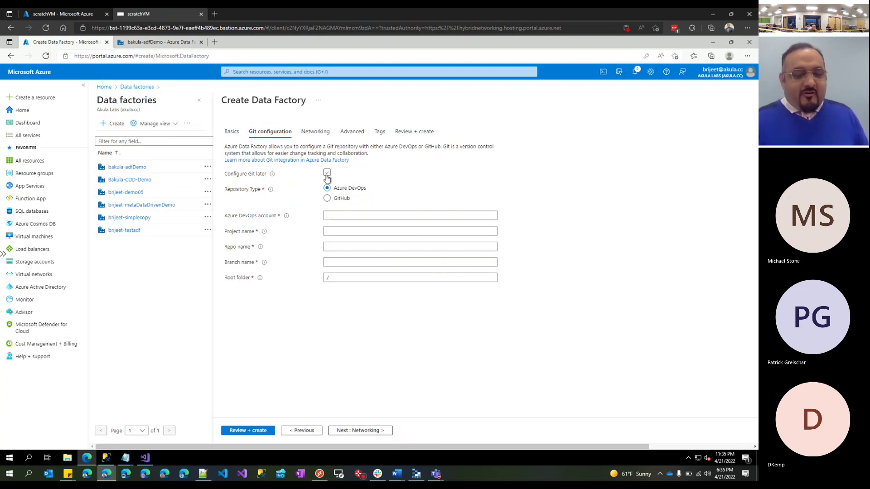
{"action": "left_click", "coordinate": [327, 173]}
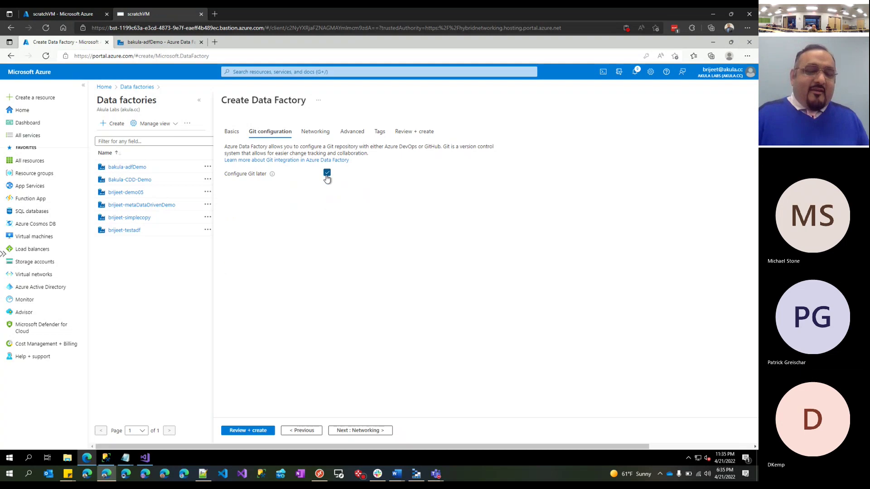
{"action": "left_click", "coordinate": [327, 173]}
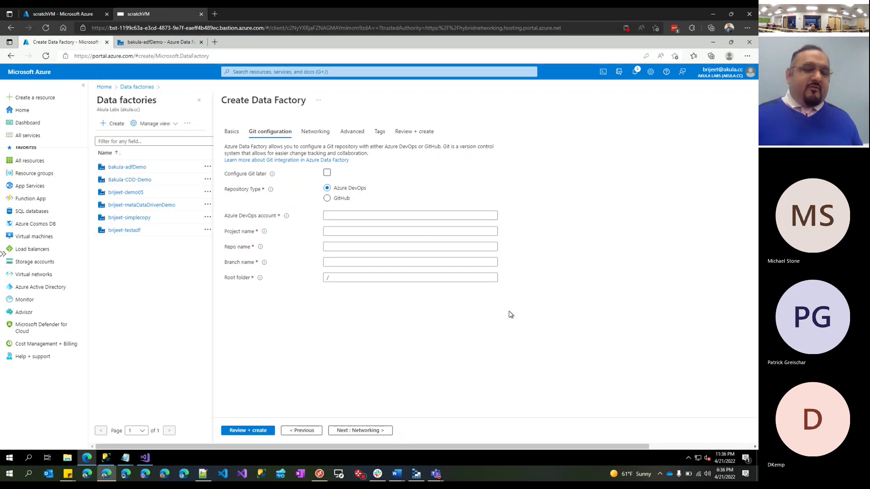
{"action": "left_click", "coordinate": [328, 173]}
Step: Keep the default networking, encryption and tag settings, and create the data factory
{"action": "left_click", "coordinate": [378, 431]}
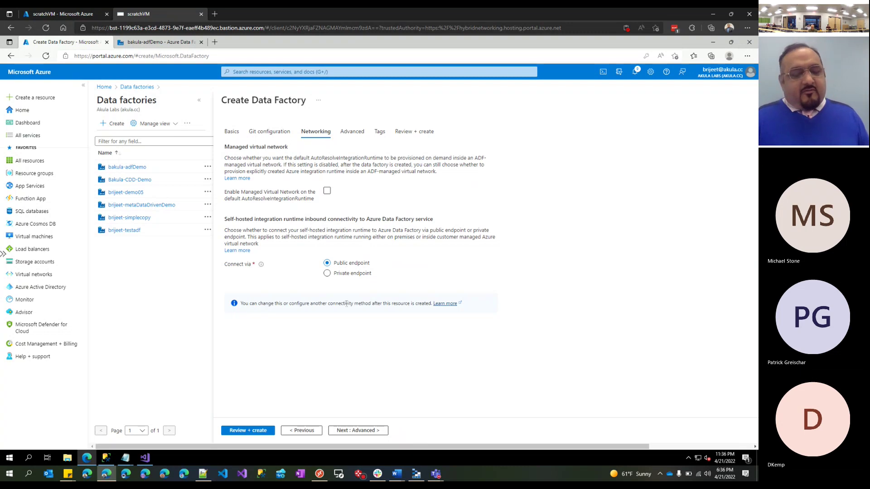
{"action": "left_click", "coordinate": [379, 429]}
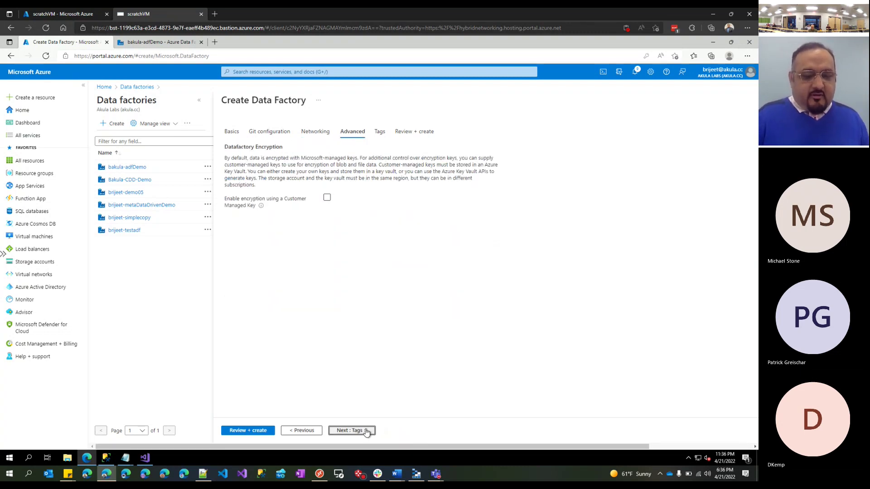
{"action": "left_click", "coordinate": [367, 431]}
{"action": "left_click", "coordinate": [367, 431]}
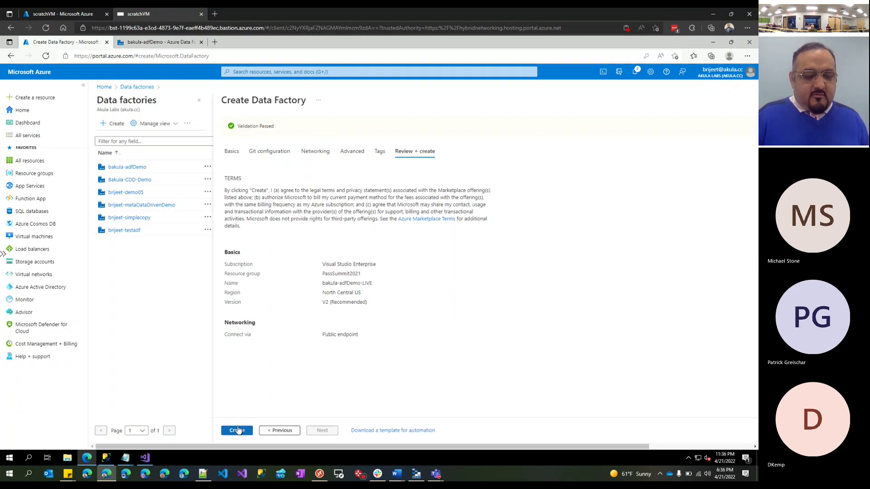
{"action": "left_click", "coordinate": [237, 430]}
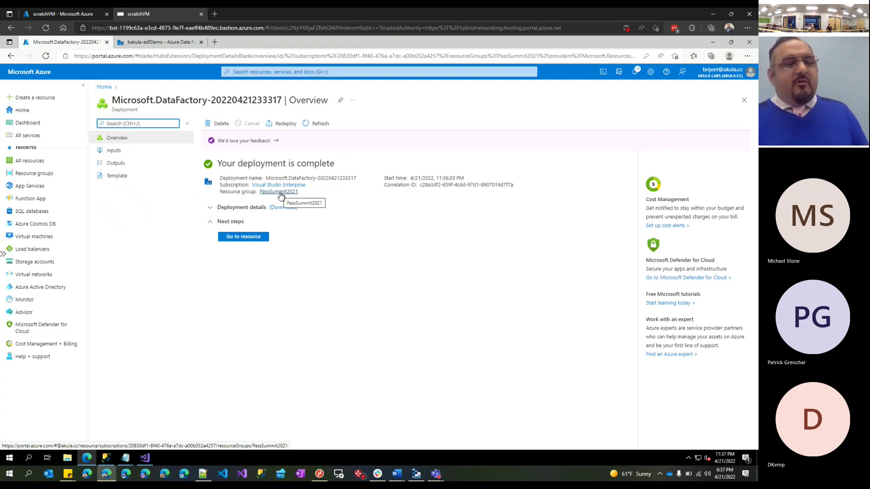
Step: Open the deployed data factory's overview and return to the portal home page
{"action": "left_click", "coordinate": [256, 238]}
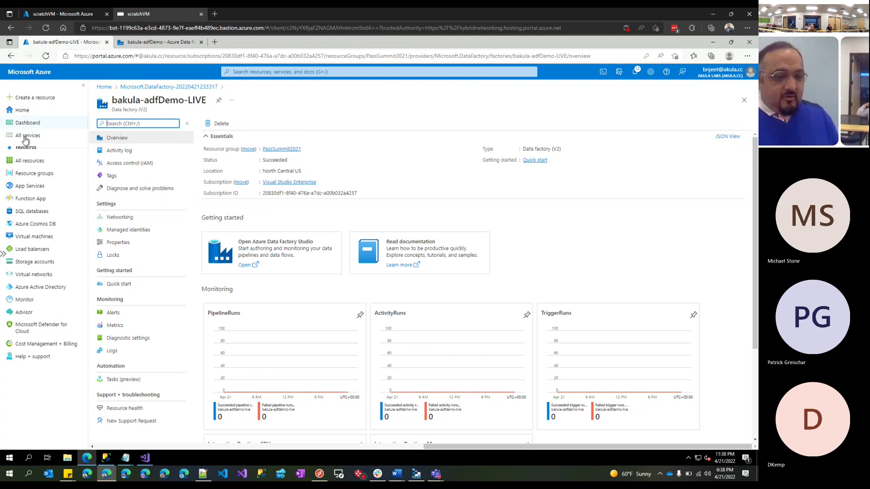
{"action": "left_click", "coordinate": [32, 110]}
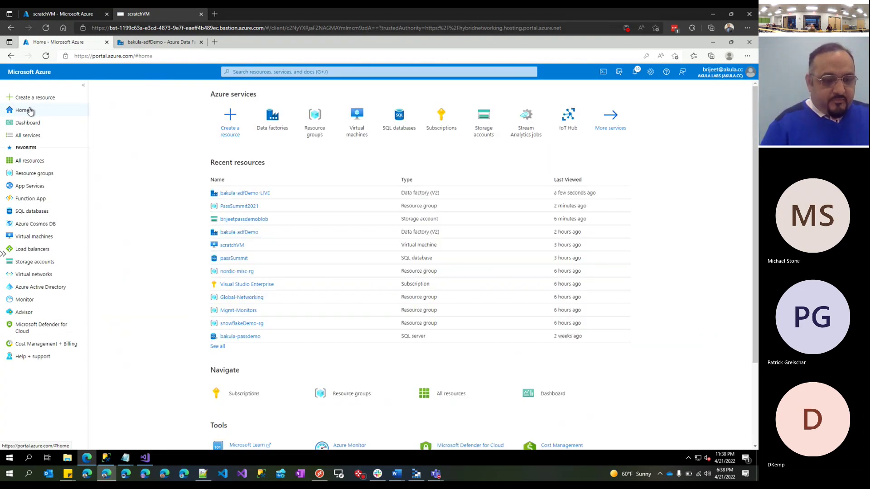
Step: Open the PassSummit2021 resource group, review its resources and access control page, and return to its overview
{"action": "left_click", "coordinate": [251, 207]}
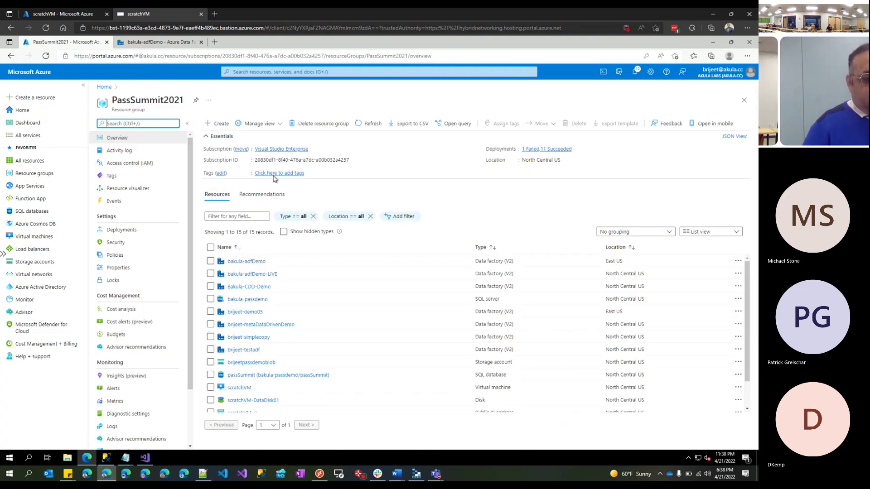
{"action": "left_click", "coordinate": [206, 136]}
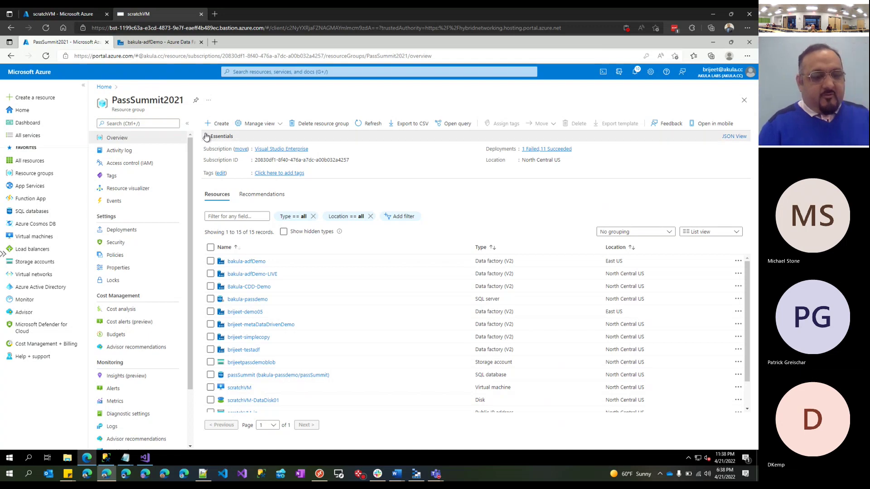
{"action": "left_click", "coordinate": [211, 137]}
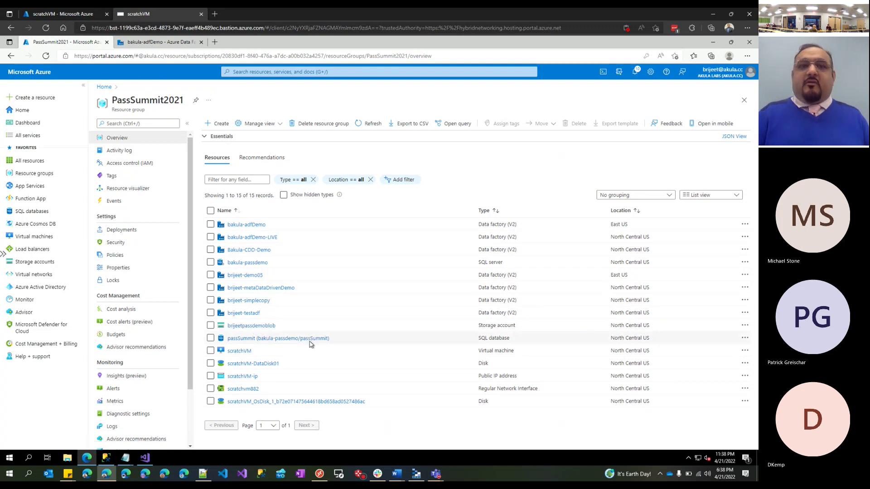
{"action": "left_click", "coordinate": [144, 165]}
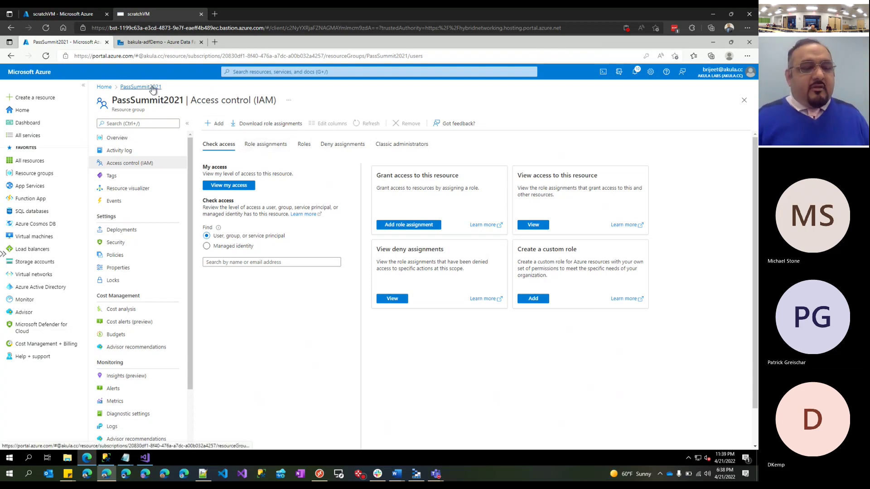
{"action": "left_click", "coordinate": [117, 138]}
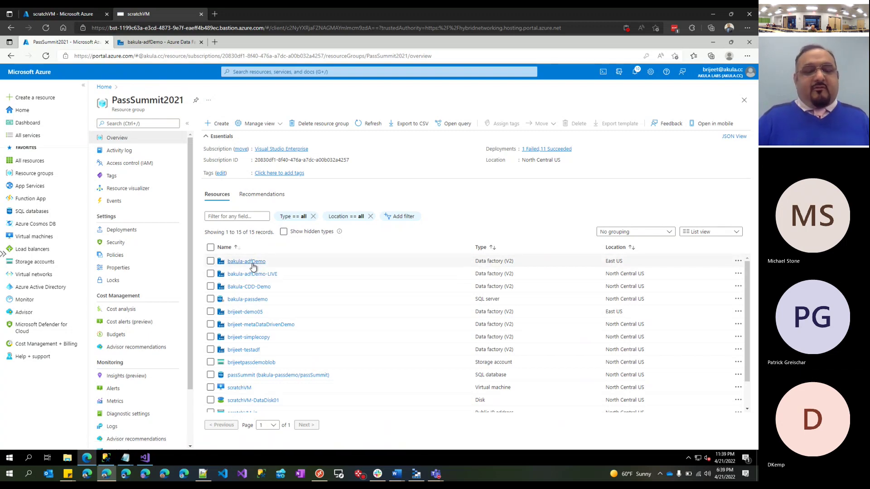
Step: Open the bakula-adfDemo data factory, inspect its role assignments, and return to its overview
{"action": "left_click", "coordinate": [253, 262]}
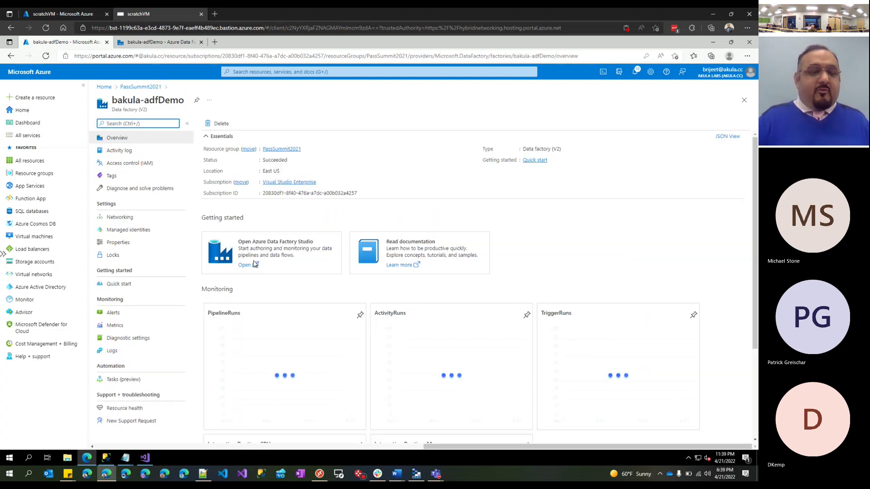
{"action": "left_click", "coordinate": [133, 168]}
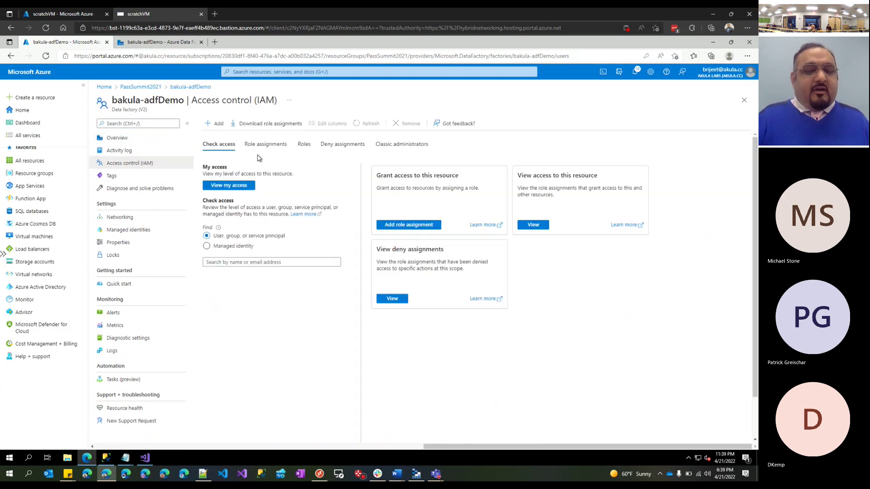
{"action": "left_click", "coordinate": [264, 143]}
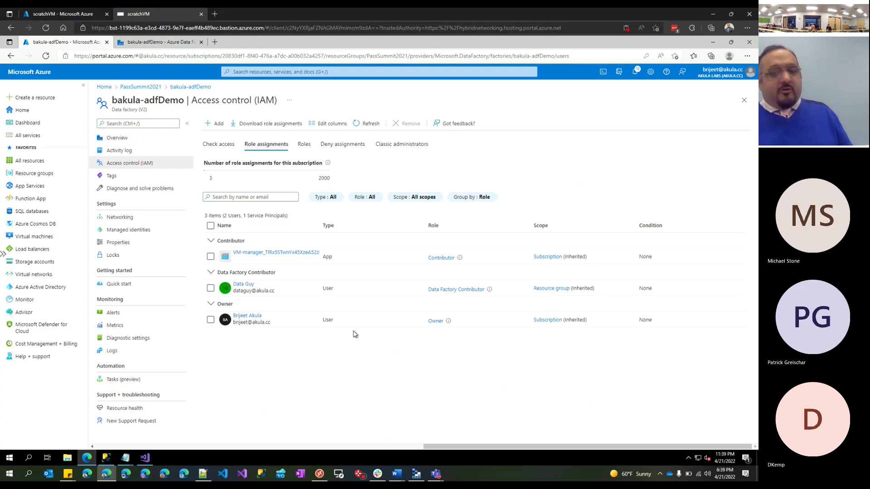
{"action": "left_click", "coordinate": [135, 137]}
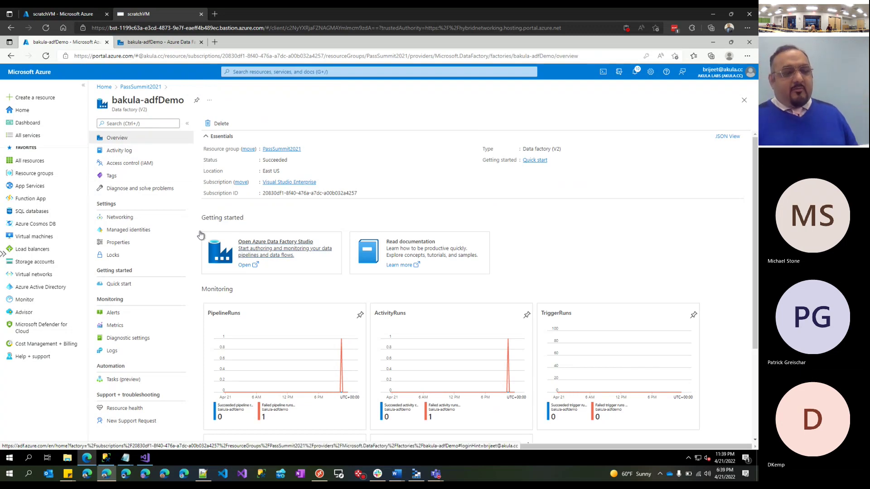
Step: Launch Azure Data Factory Studio for bakula-adfDemo and list the data factories available for switching
{"action": "left_click", "coordinate": [267, 248]}
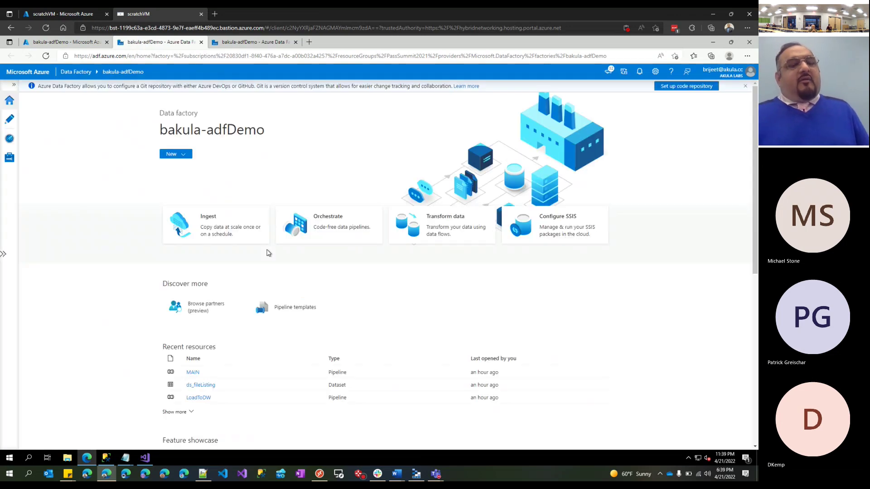
{"action": "left_click", "coordinate": [624, 72]}
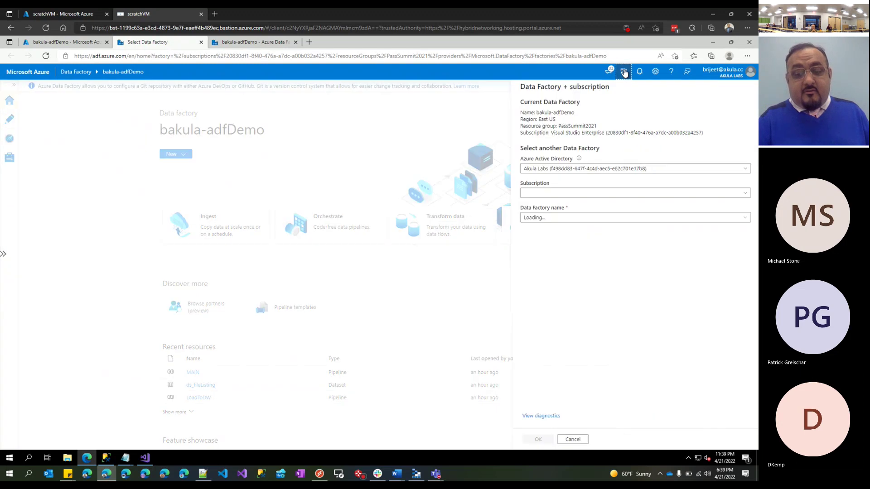
{"action": "left_click", "coordinate": [594, 224]}
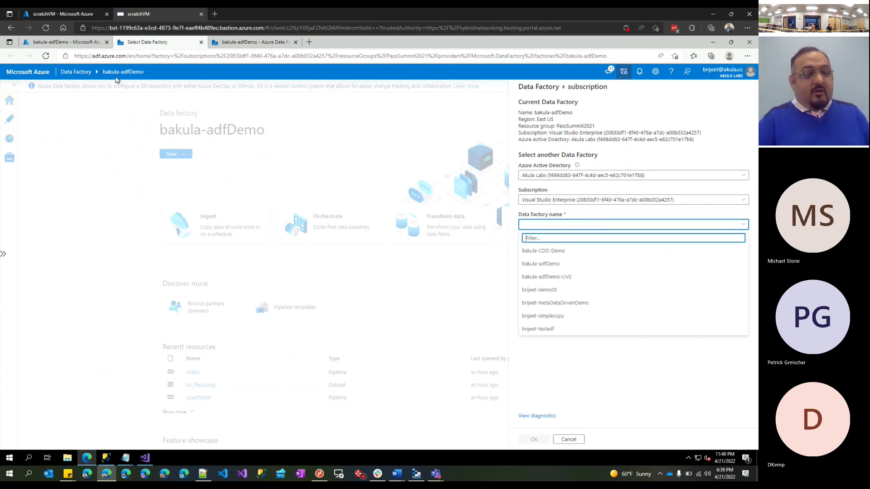
Step: Highlight the adf.azure.com portion of the studio's web address
{"action": "left_click", "coordinate": [128, 56]}
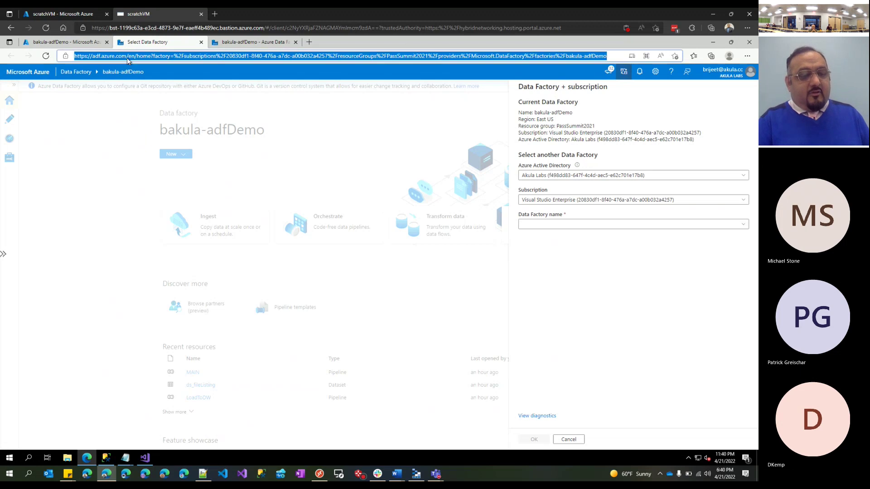
{"action": "left_click_drag", "start_coordinate": [128, 57], "coordinate": [59, 54]}
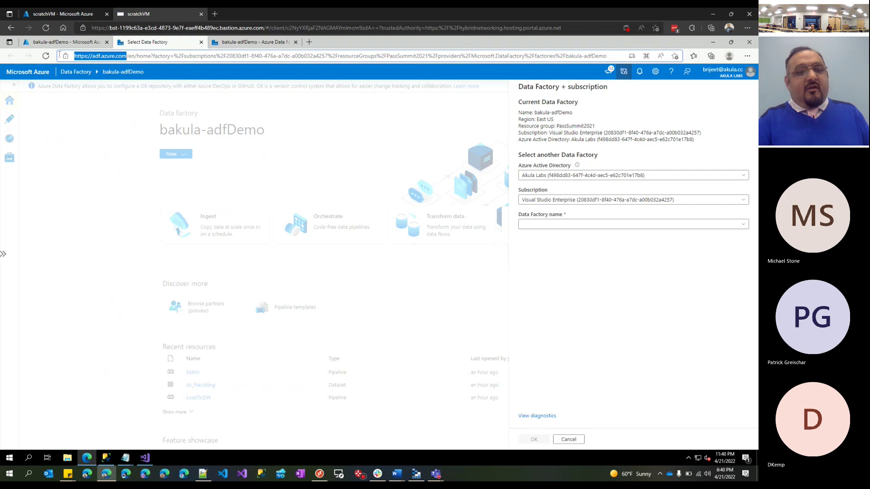
{"action": "left_click_drag", "start_coordinate": [59, 54], "coordinate": [140, 56]}
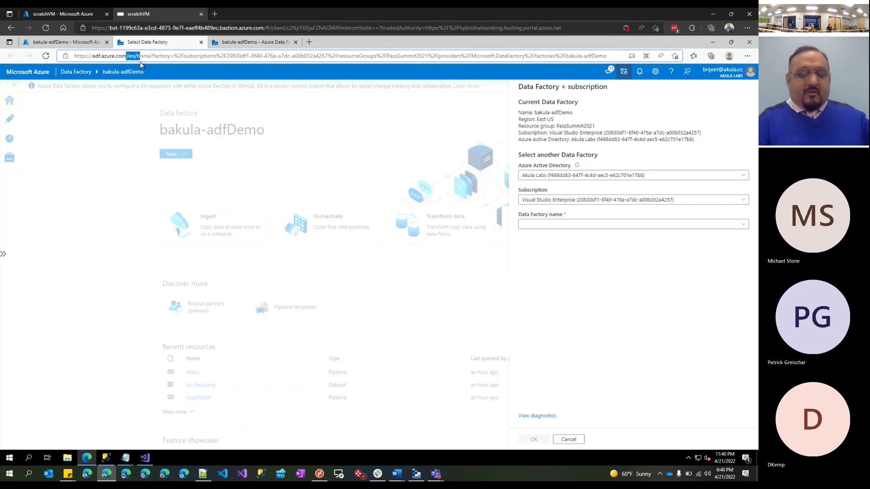
Step: Review the data factory names offered for switching, and cancel the factory selection
{"action": "left_click", "coordinate": [621, 245]}
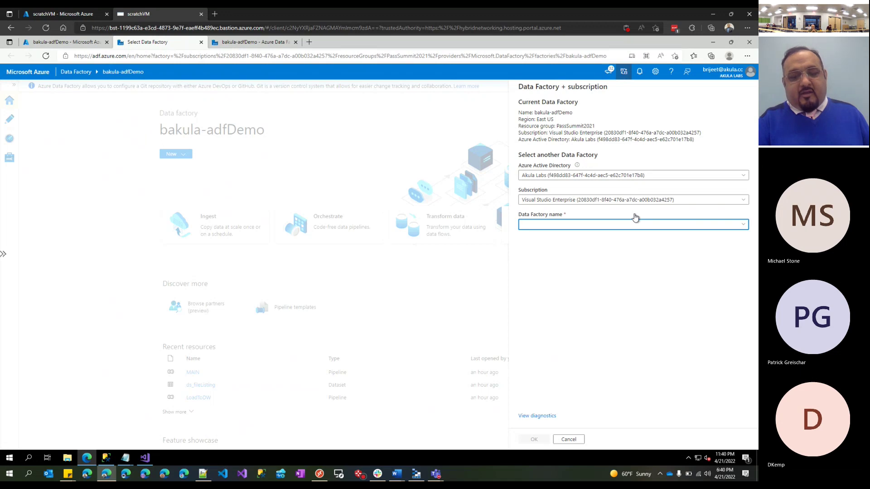
{"action": "left_click", "coordinate": [637, 229]}
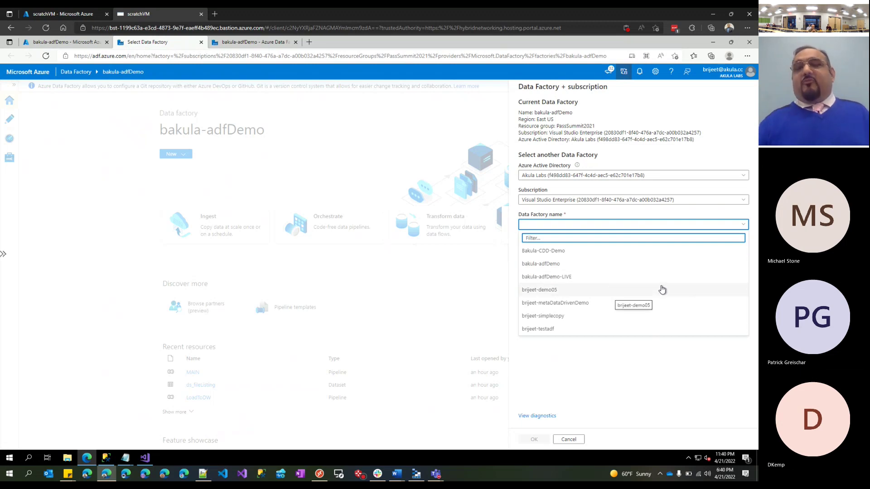
{"action": "left_click", "coordinate": [708, 227]}
{"action": "left_click", "coordinate": [708, 227]}
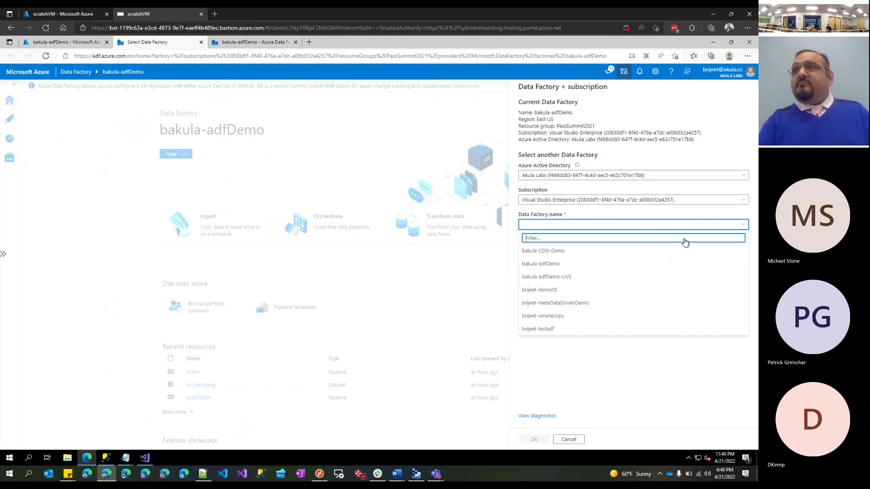
{"action": "left_click", "coordinate": [569, 440]}
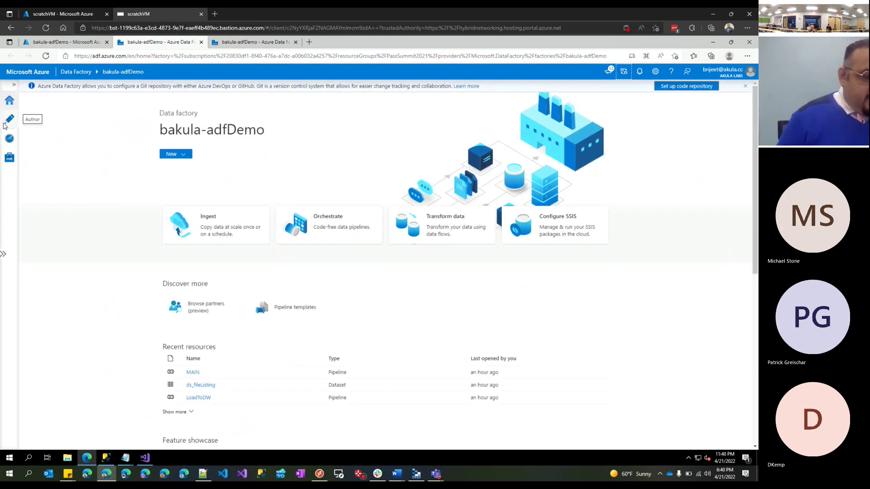
Step: Show bakula-adfDemo's linked services, and expand its pipelines in the authoring workspace
{"action": "left_click", "coordinate": [9, 158]}
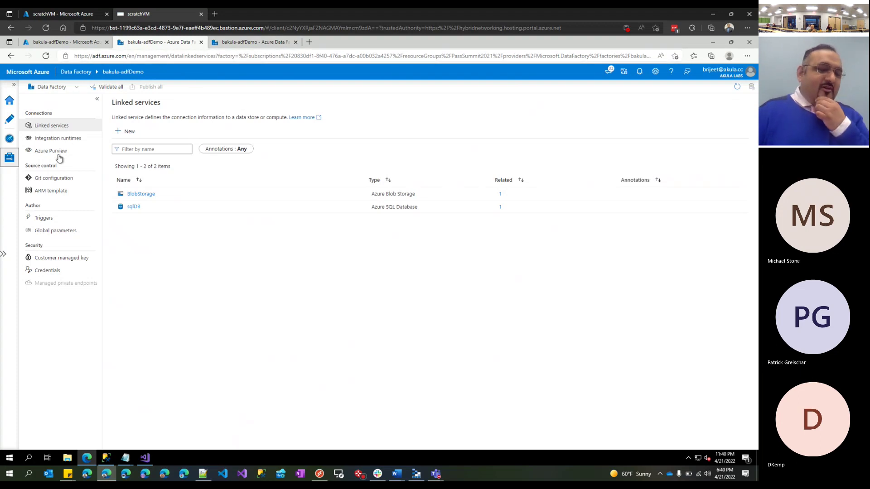
{"action": "left_click", "coordinate": [10, 123]}
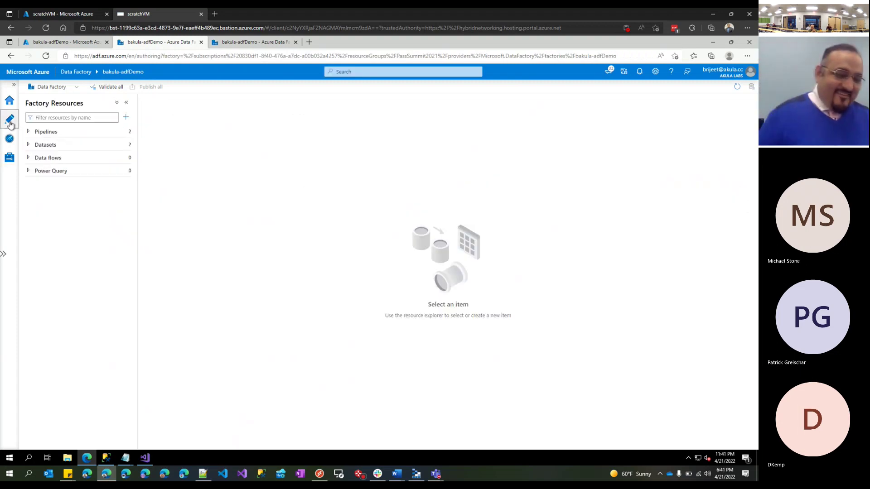
{"action": "left_click", "coordinate": [43, 131]}
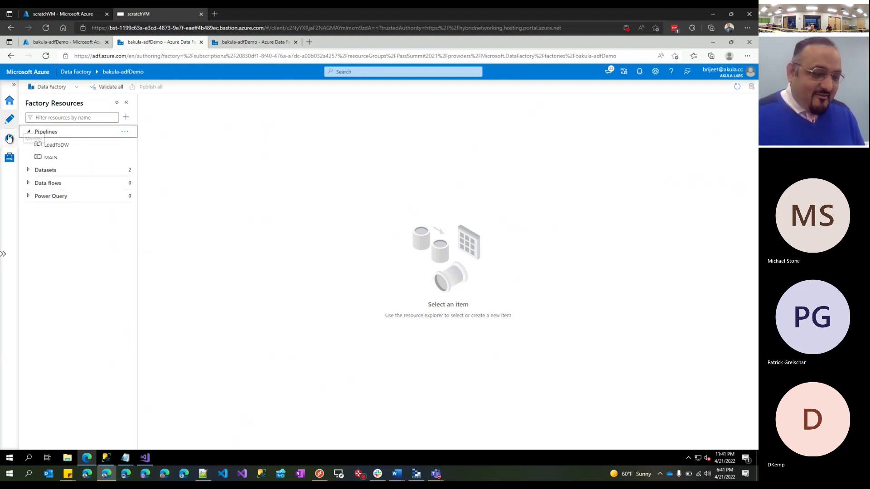
Step: Examine the connection and authentication settings of the sqlDB linked service, and close them without changes
{"action": "left_click", "coordinate": [10, 163]}
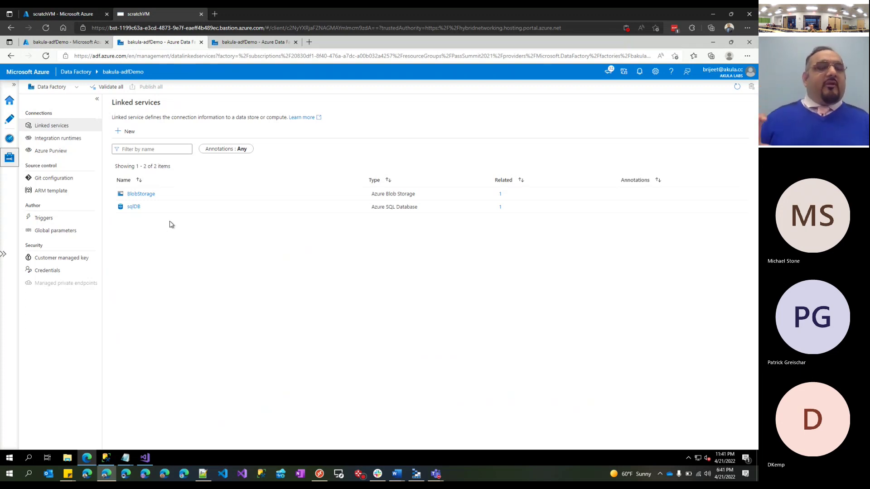
{"action": "left_click", "coordinate": [133, 207]}
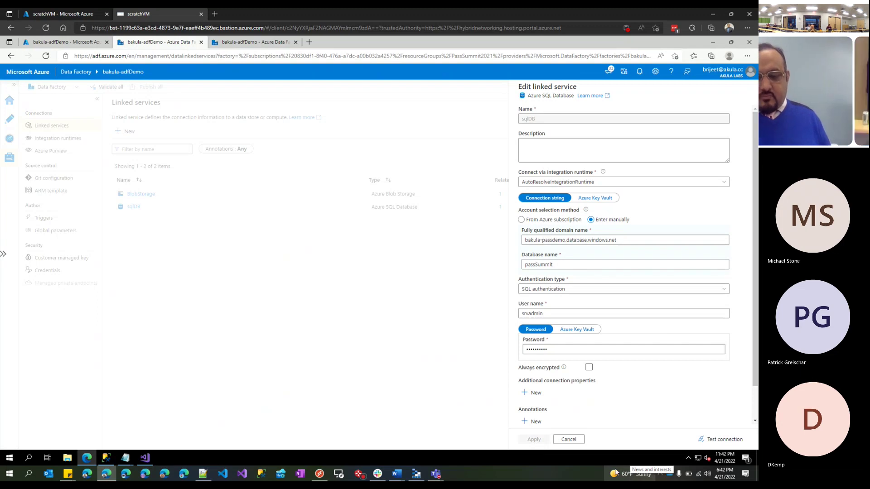
{"action": "scroll", "coordinate": [591, 362], "scroll_direction": "down", "scroll_amount": 2}
{"action": "scroll", "coordinate": [593, 361], "scroll_direction": "up", "scroll_amount": 2}
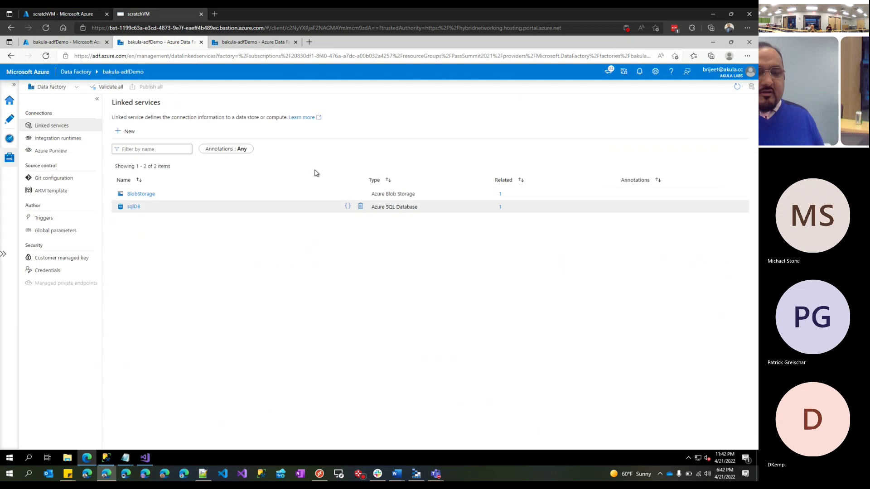
{"action": "left_click", "coordinate": [134, 207]}
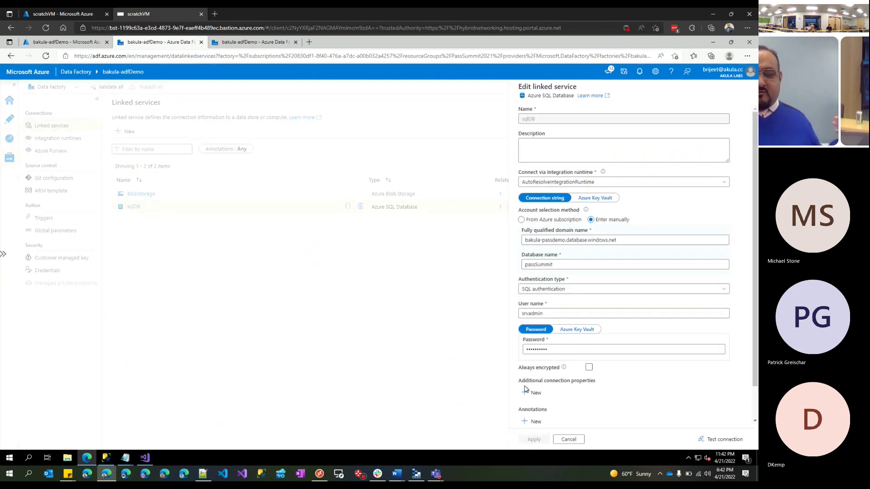
{"action": "left_click", "coordinate": [569, 440]}
Step: Open the MAIN pipeline in the authoring workspace and clone it
{"action": "left_click", "coordinate": [3, 117]}
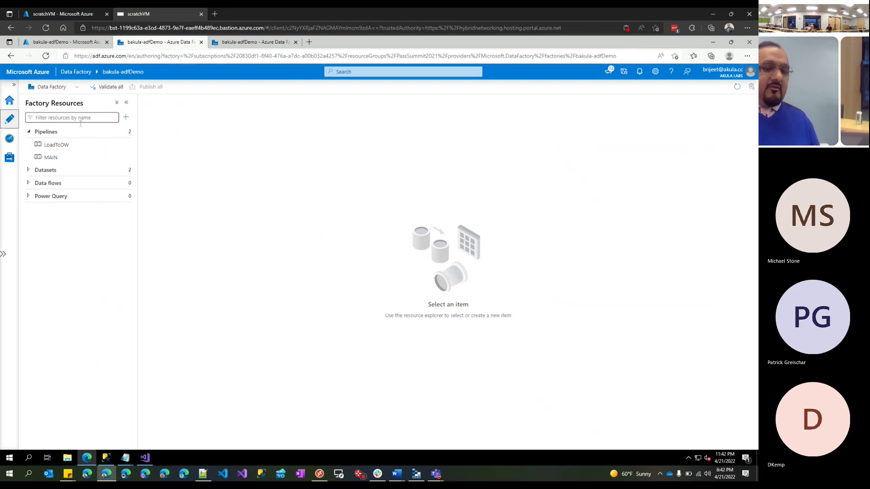
{"action": "left_click", "coordinate": [72, 161]}
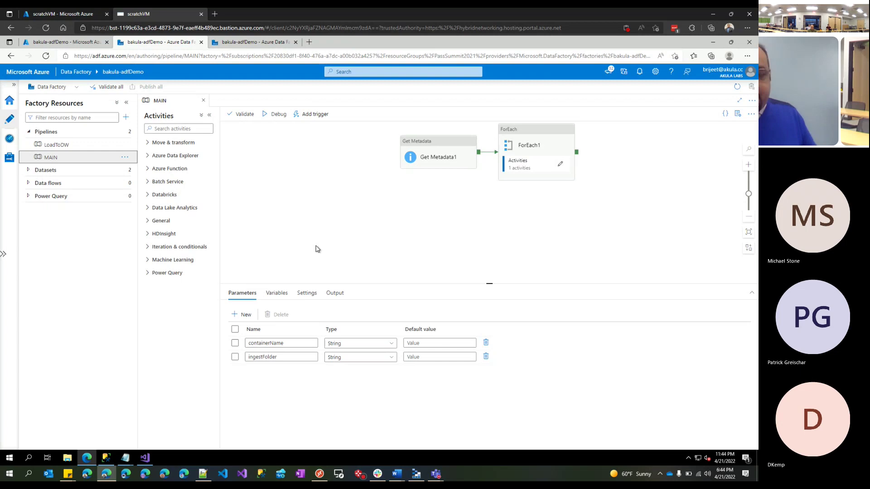
{"action": "left_click", "coordinate": [124, 157]}
{"action": "left_click", "coordinate": [142, 198]}
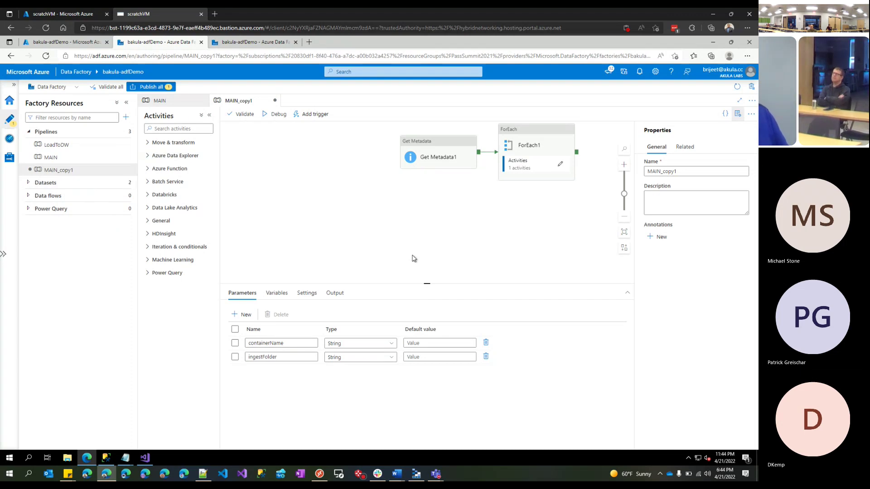
Step: Move the Get Metadata1 activity farther away from ForEach1 in the cloned pipeline, and expand the General activities group
{"action": "left_click_drag", "start_coordinate": [435, 148], "coordinate": [320, 158]}
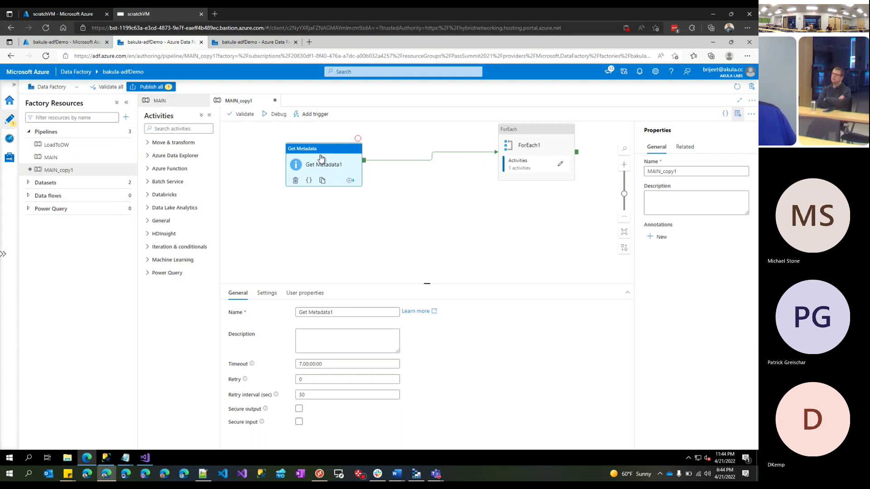
{"action": "left_click", "coordinate": [161, 222]}
{"action": "scroll", "coordinate": [161, 225], "scroll_direction": "down", "scroll_amount": 3}
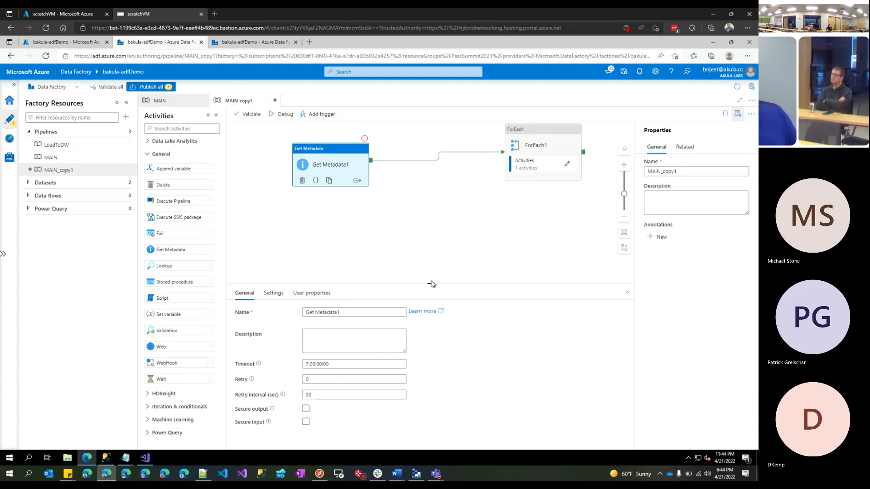
Step: Enlarge the Get Metadata1 properties area, and examine the dataset settings and the argument options for its field list
{"action": "left_click_drag", "start_coordinate": [430, 283], "coordinate": [434, 243]}
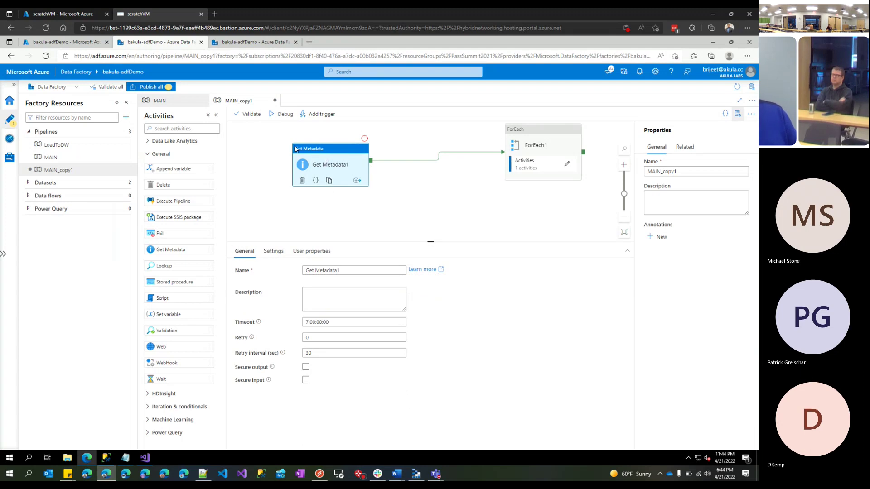
{"action": "left_click", "coordinate": [275, 256]}
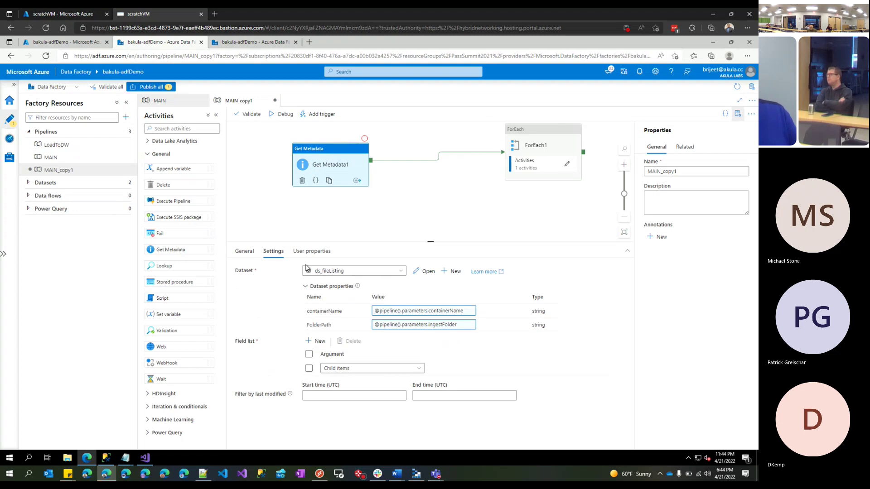
{"action": "left_click_drag", "start_coordinate": [430, 241], "coordinate": [431, 214]}
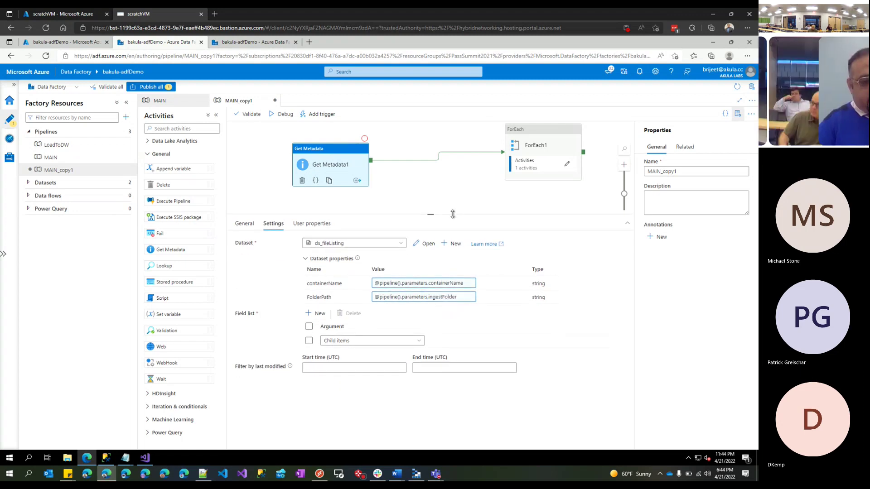
{"action": "left_click", "coordinate": [399, 342]}
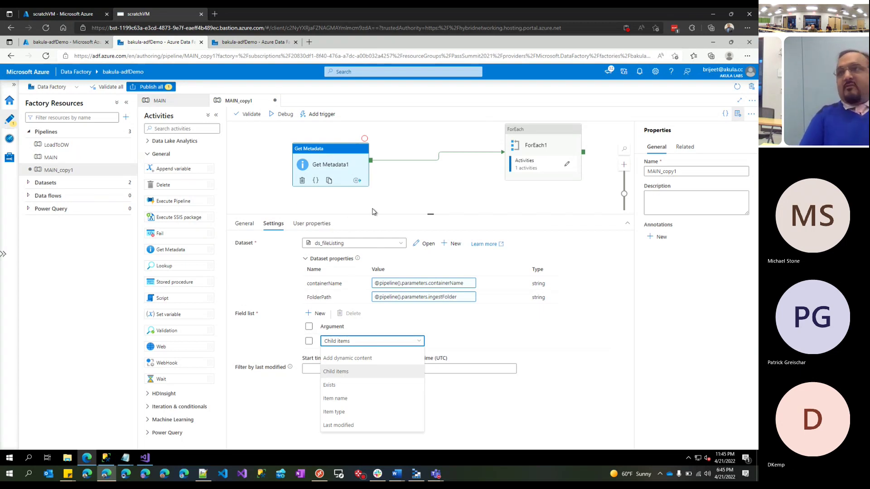
Step: Examine the Items expression in the ForEach1 activity's settings, and close it without changes
{"action": "left_click", "coordinate": [407, 191]}
{"action": "left_click", "coordinate": [524, 138]}
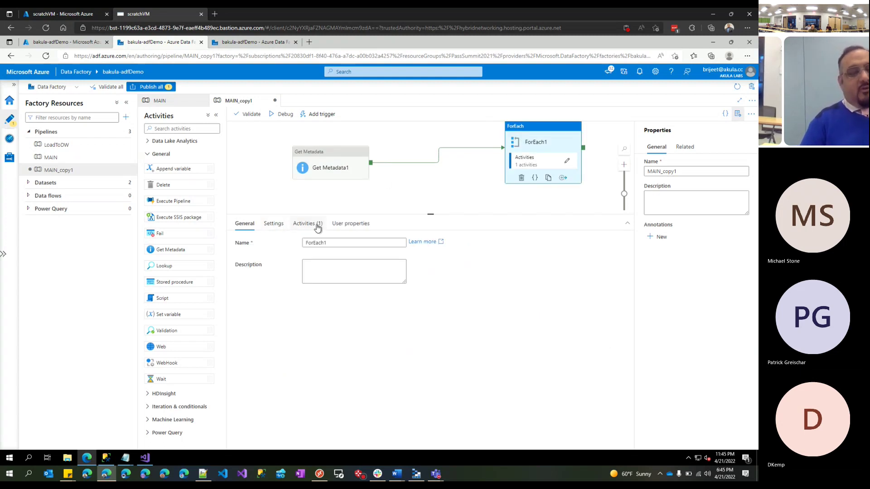
{"action": "left_click", "coordinate": [280, 223]}
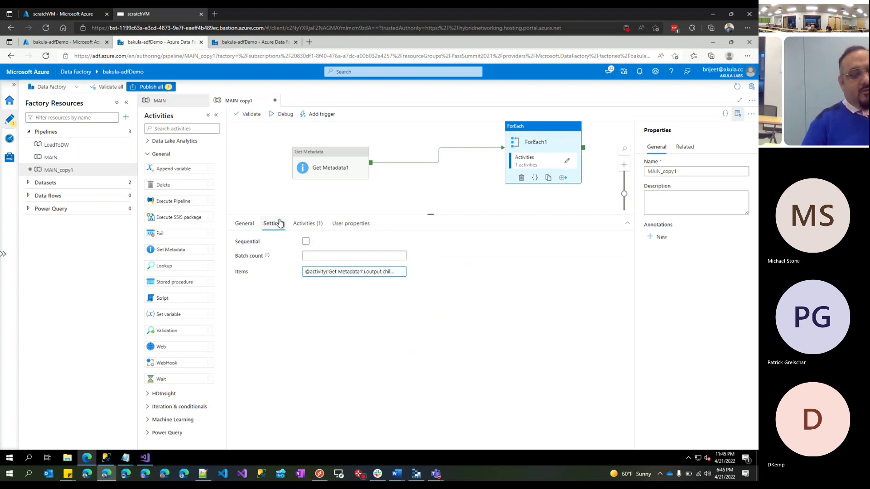
{"action": "left_click", "coordinate": [320, 273]}
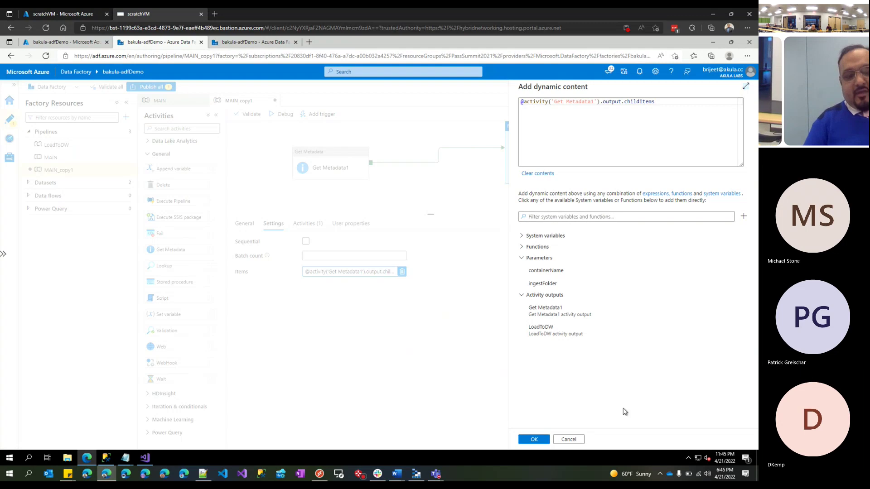
{"action": "left_click", "coordinate": [572, 441]}
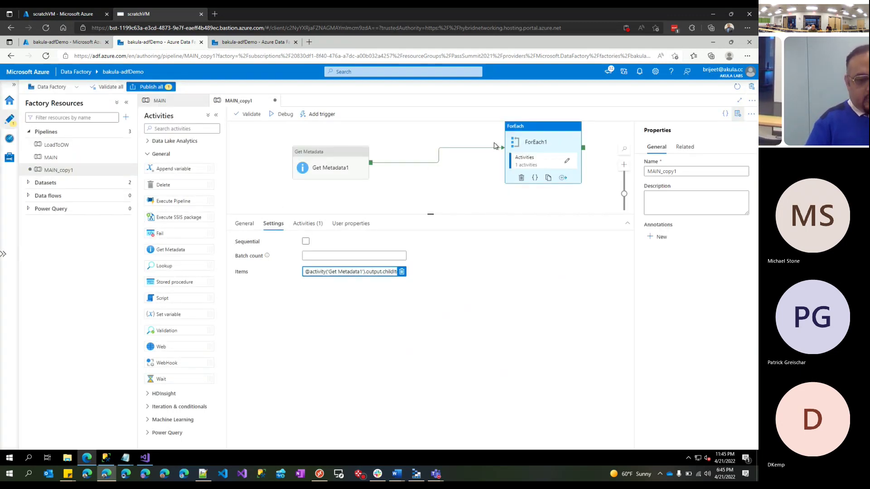
Step: Delete the ForEach1 activity from the cloned pipeline, and look at the pipeline's parameters
{"action": "left_click", "coordinate": [522, 178]}
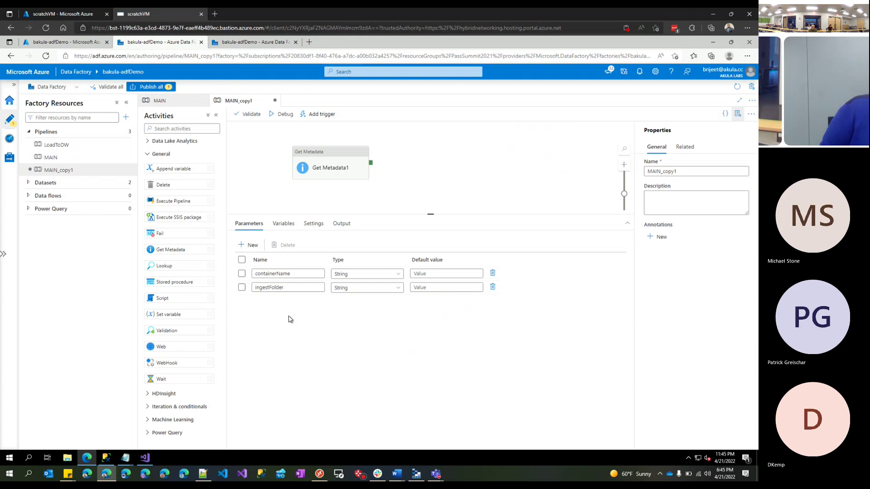
{"action": "double_click", "coordinate": [296, 275]}
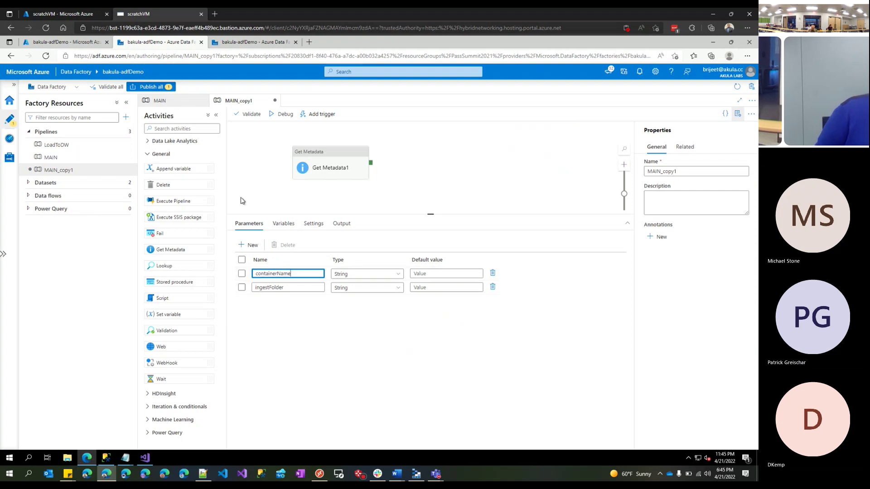
{"action": "left_click", "coordinate": [259, 229]}
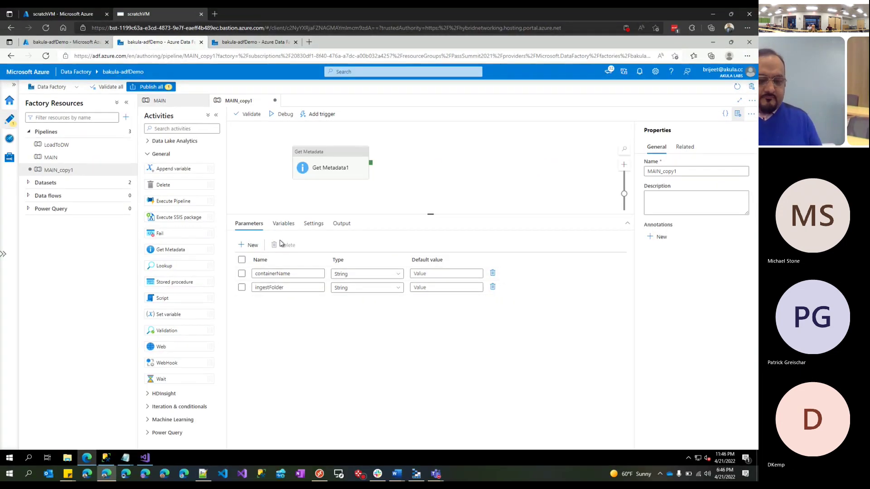
Step: Open the ds_fileListing dataset from the Get Metadata1 activity, examine its container expression, and close the expression without changes
{"action": "left_click", "coordinate": [327, 152]}
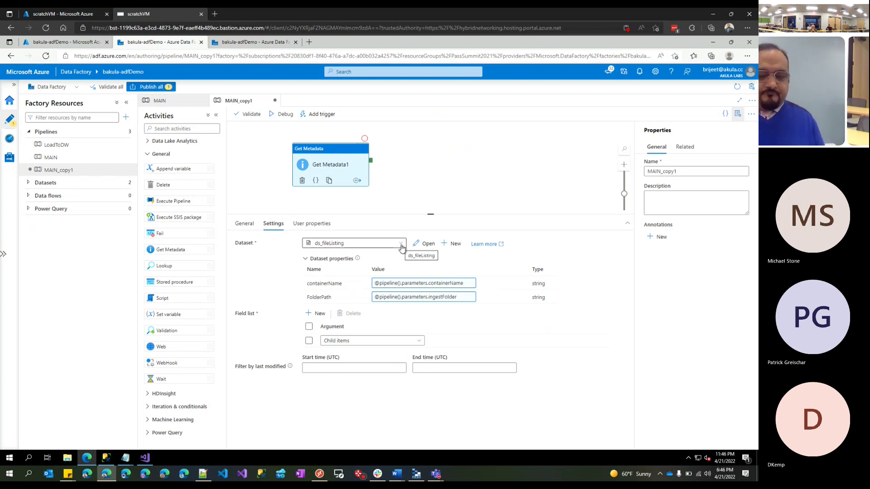
{"action": "left_click", "coordinate": [418, 245]}
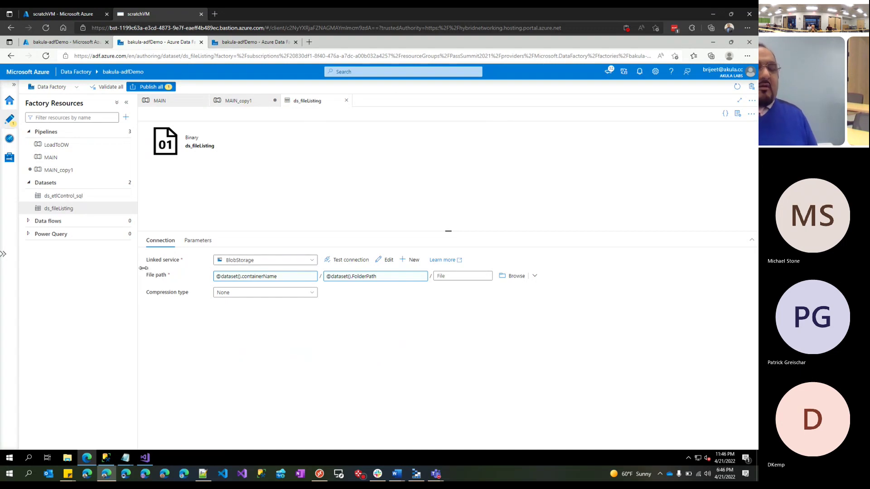
{"action": "left_click", "coordinate": [278, 278]}
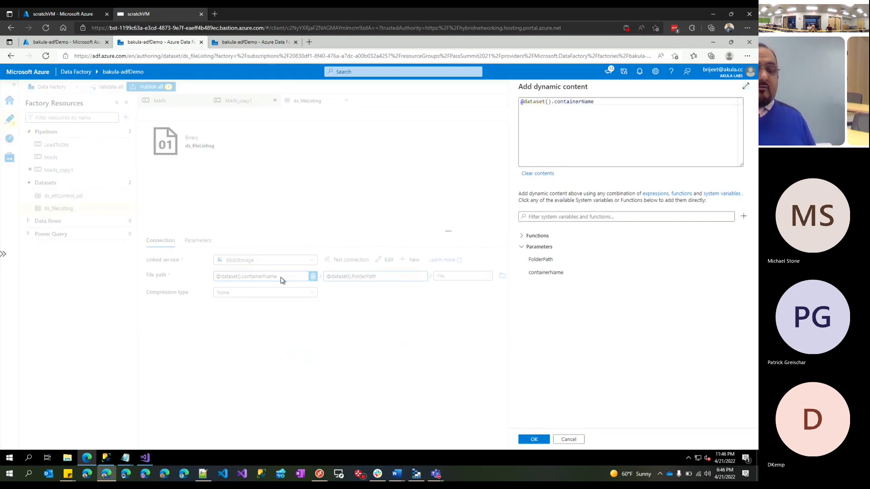
{"action": "left_click", "coordinate": [570, 441]}
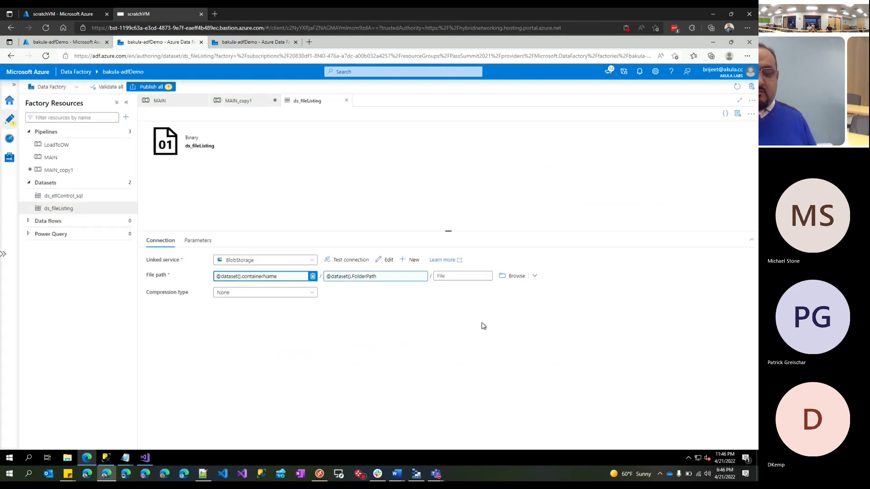
Step: Clear the directory and container expressions from ds_fileListing's file path, and browse to the adfdemo/raw/20220421 folder as its new path
{"action": "left_click", "coordinate": [423, 276]}
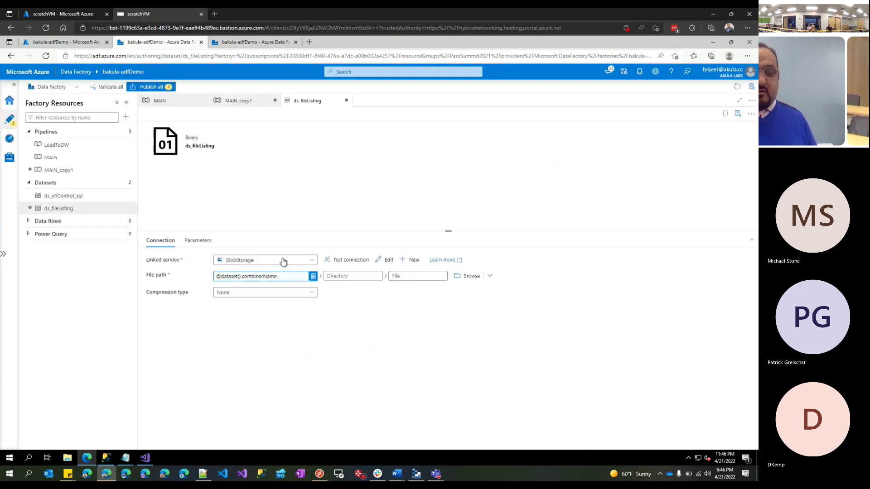
{"action": "left_click", "coordinate": [314, 278]}
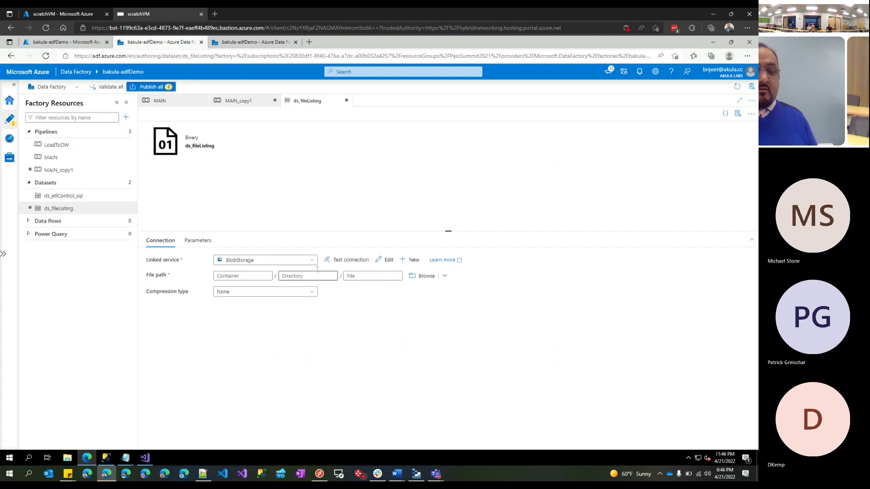
{"action": "left_click", "coordinate": [425, 278]}
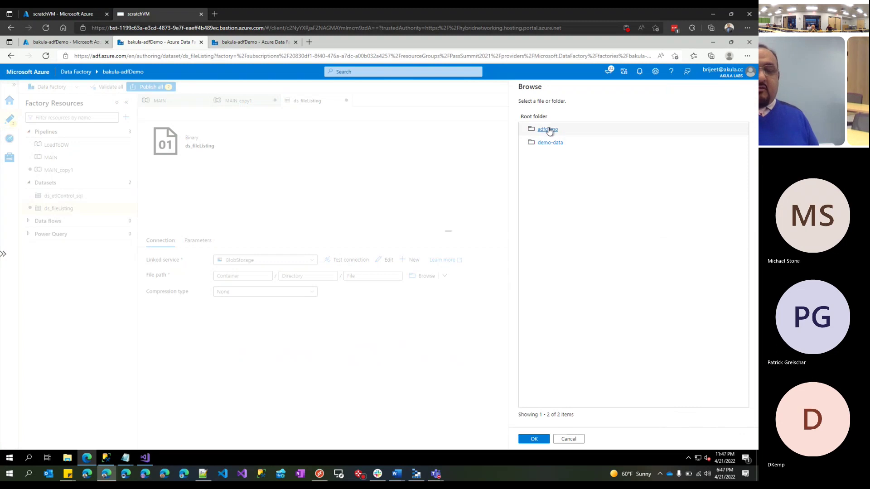
{"action": "left_click", "coordinate": [549, 130]}
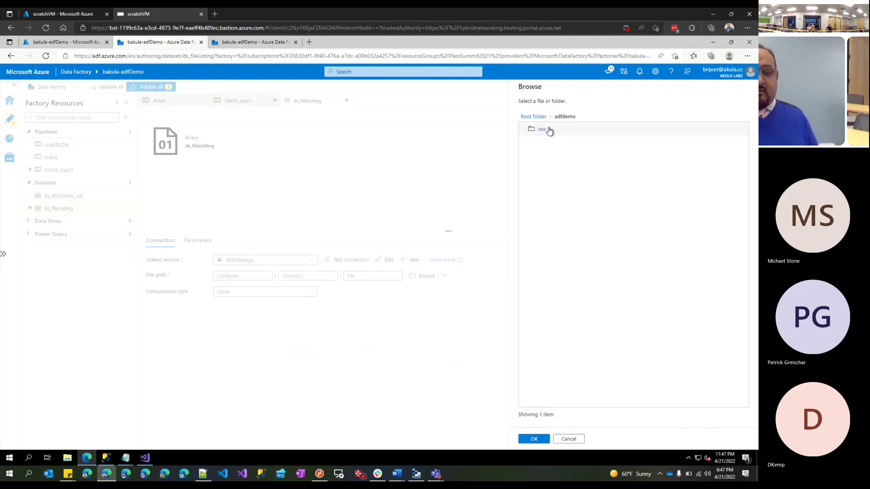
{"action": "left_click", "coordinate": [542, 130]}
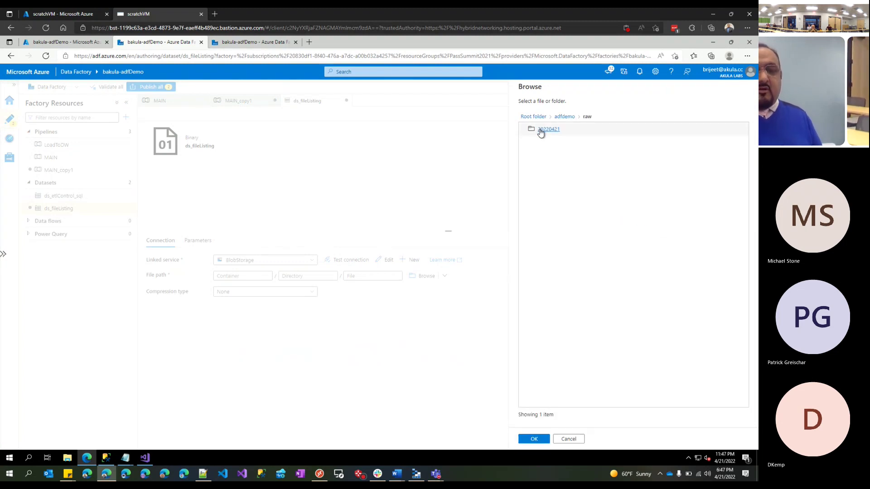
{"action": "left_click", "coordinate": [541, 131]}
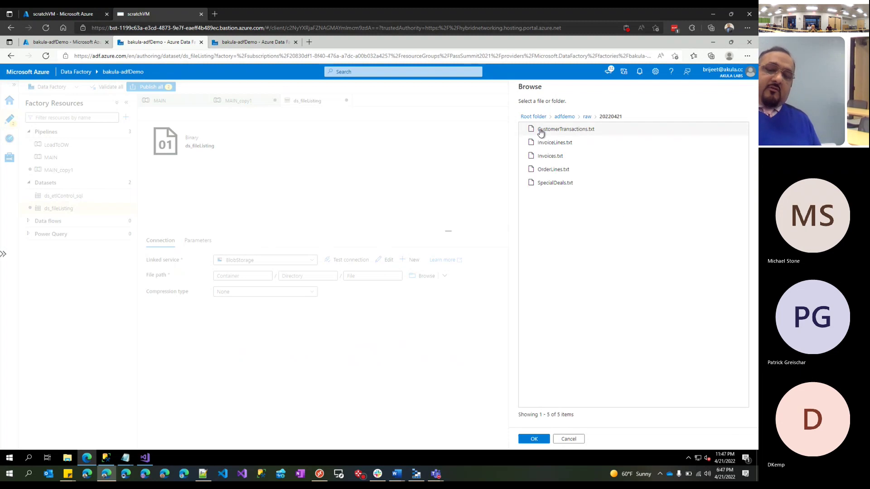
{"action": "left_click", "coordinate": [534, 440]}
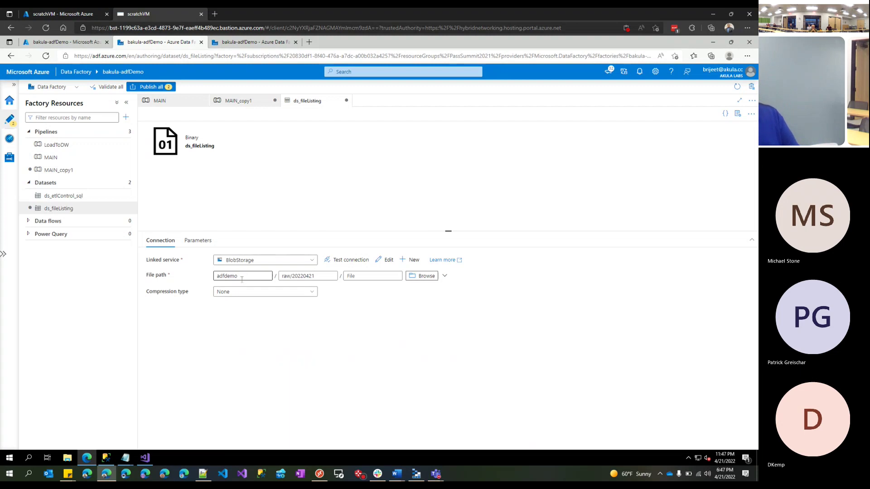
Step: Examine the parameters defined for the ds_fileListing dataset
{"action": "left_click", "coordinate": [197, 250]}
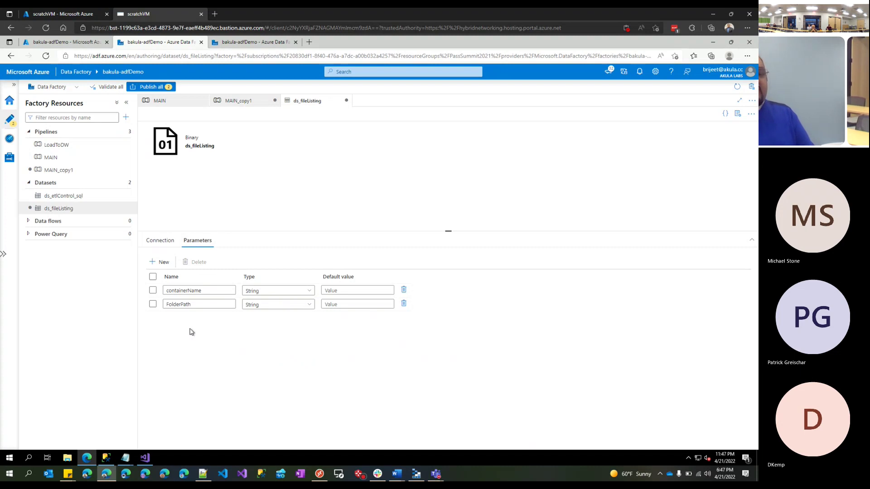
{"action": "left_click", "coordinate": [177, 300]}
{"action": "left_click", "coordinate": [204, 294]}
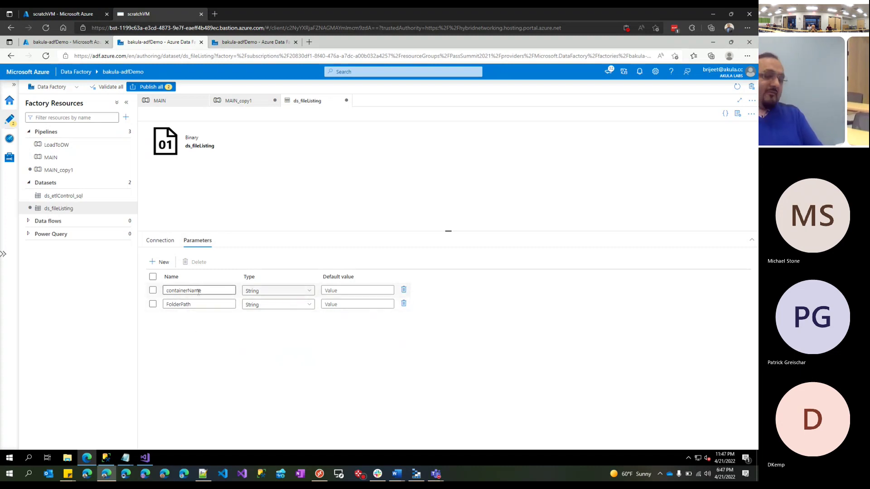
Step: Clear the container name from the file path in the dataset's connection settings
{"action": "left_click", "coordinate": [169, 244]}
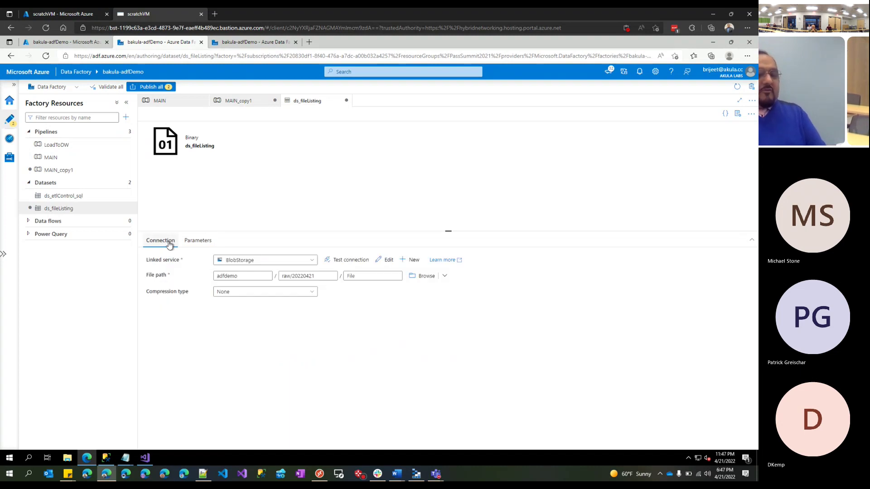
{"action": "double_click", "coordinate": [256, 276]}
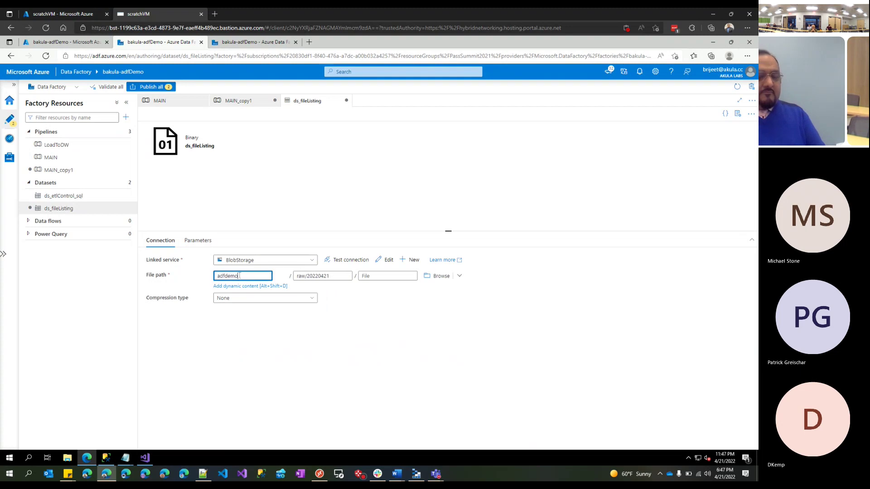
{"action": "key", "text": "BackSpace"}
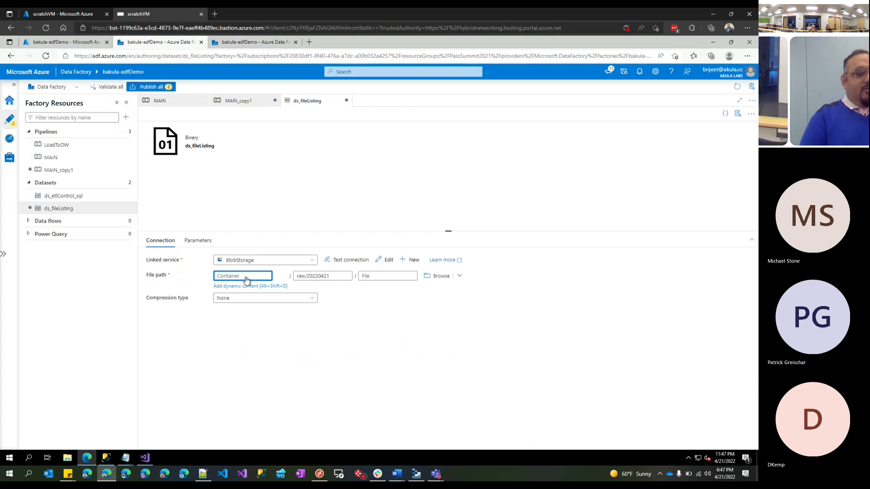
{"action": "left_click", "coordinate": [290, 354]}
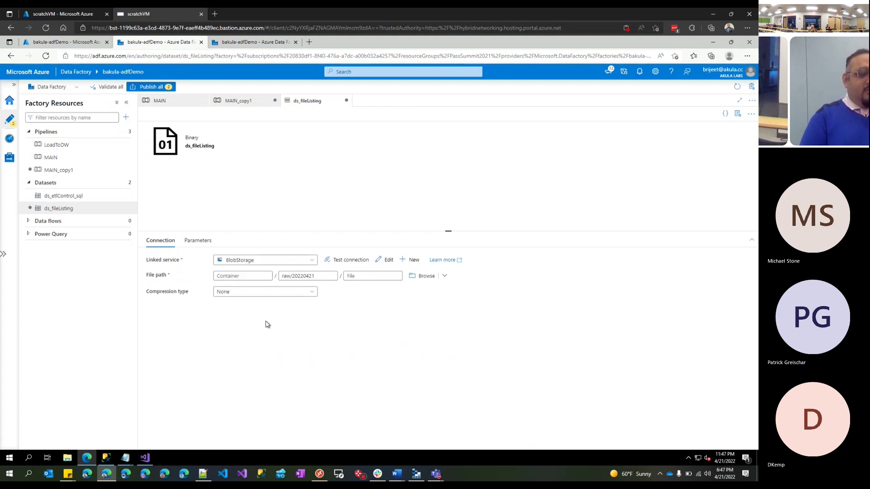
{"action": "left_click", "coordinate": [237, 276]}
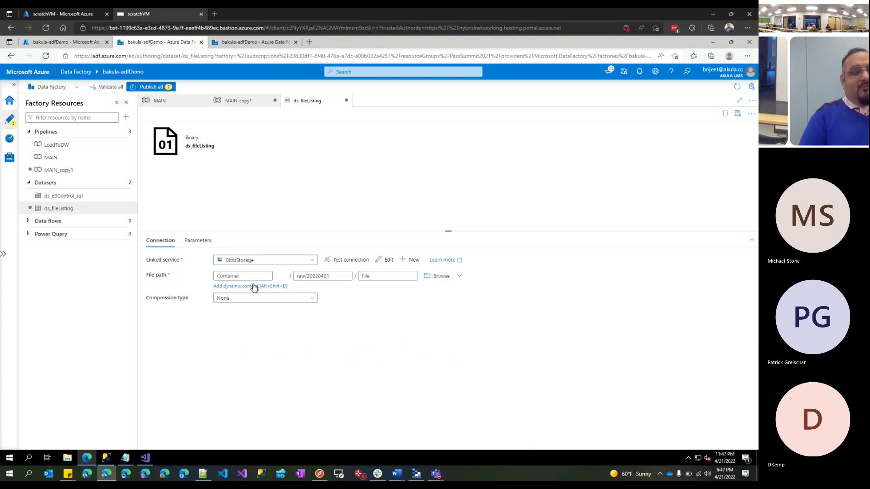
{"action": "right_click", "coordinate": [246, 290]}
{"action": "key", "text": "Escape"}
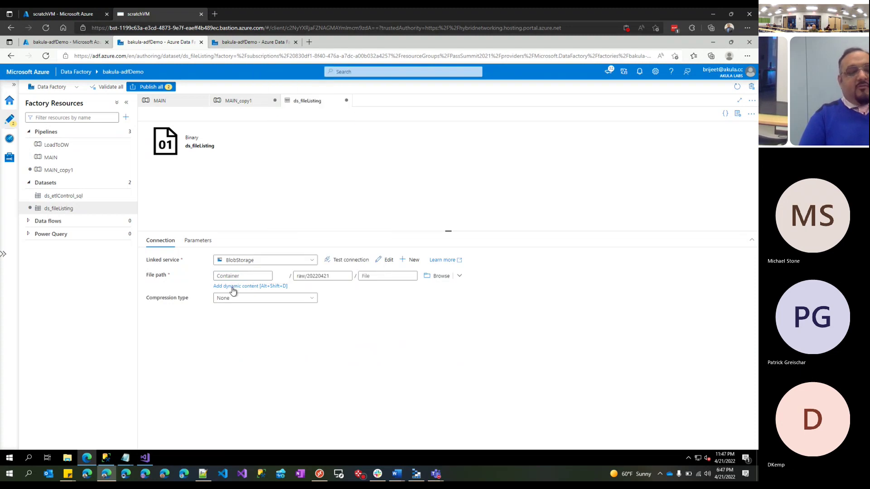
{"action": "double_click", "coordinate": [238, 275]}
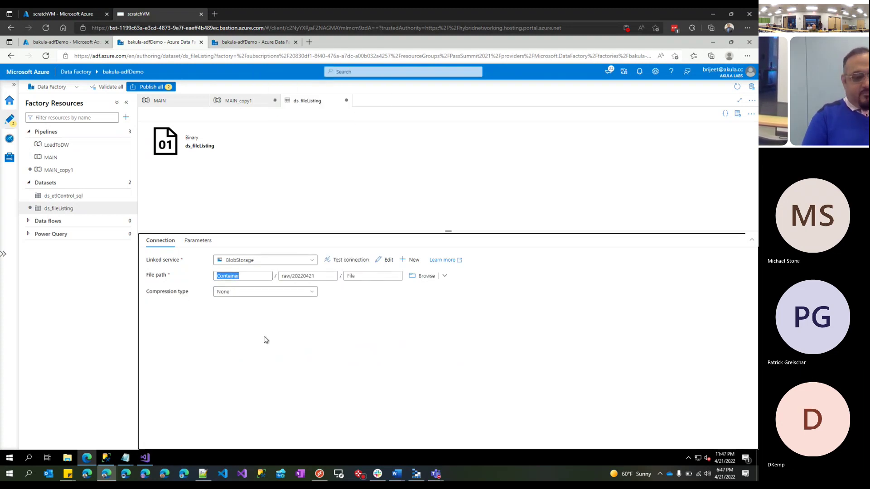
{"action": "left_click", "coordinate": [218, 334]}
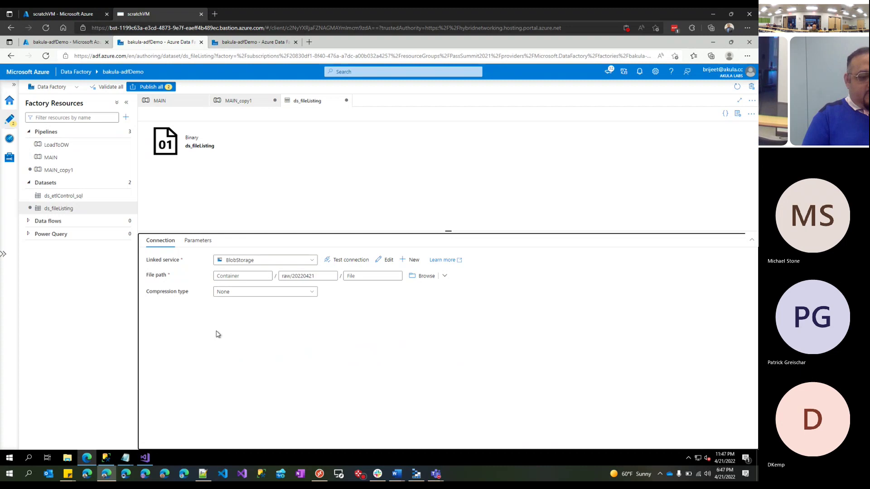
{"action": "left_click", "coordinate": [241, 277]}
{"action": "left_click", "coordinate": [234, 287]}
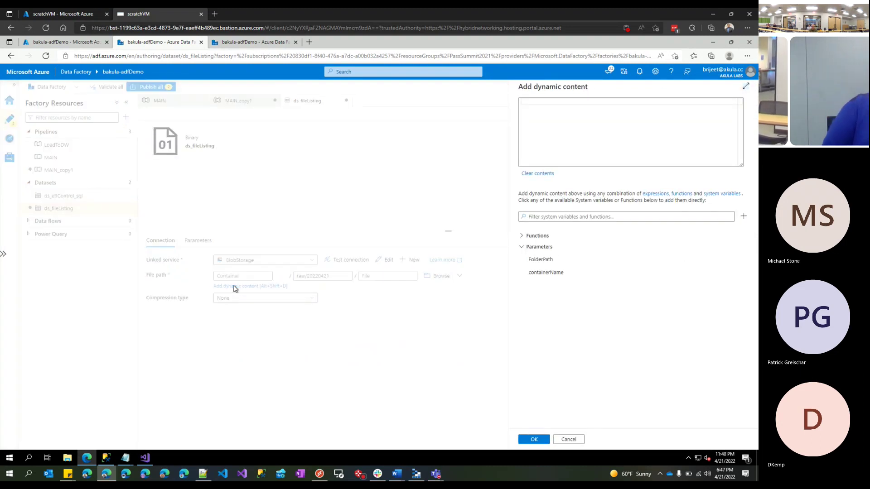
{"action": "left_click", "coordinate": [617, 117]}
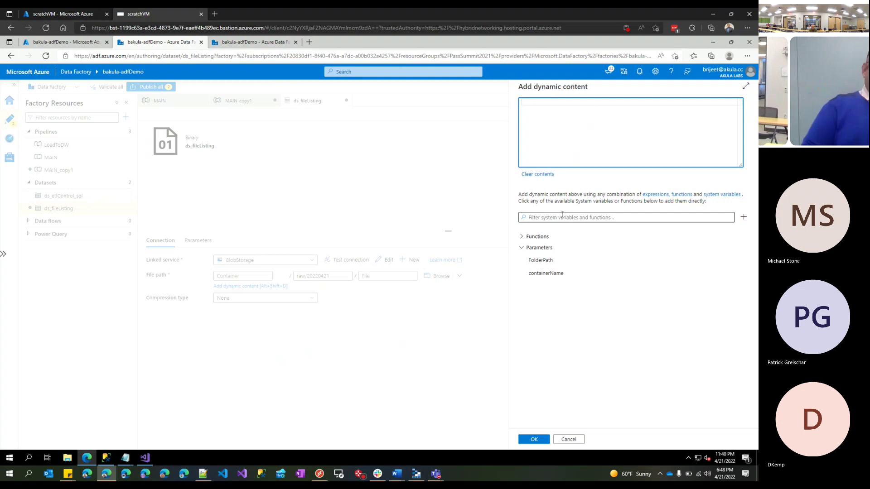
{"action": "left_click", "coordinate": [525, 237]}
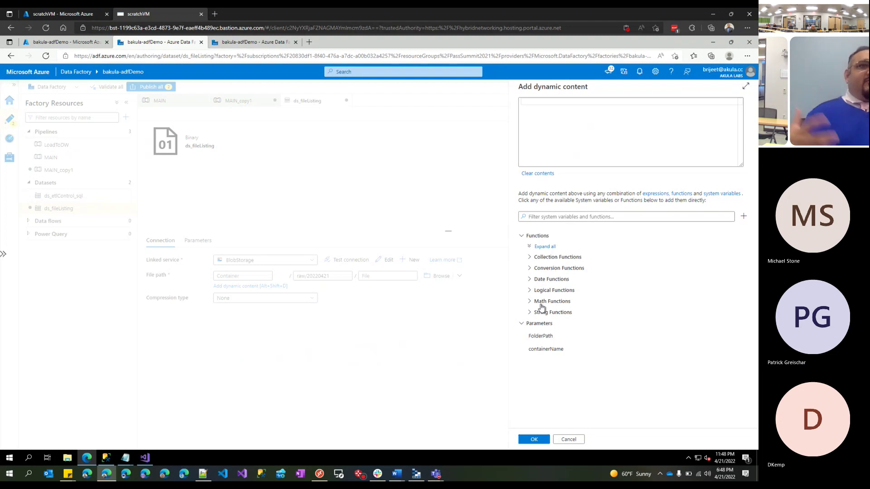
{"action": "left_click", "coordinate": [523, 237]}
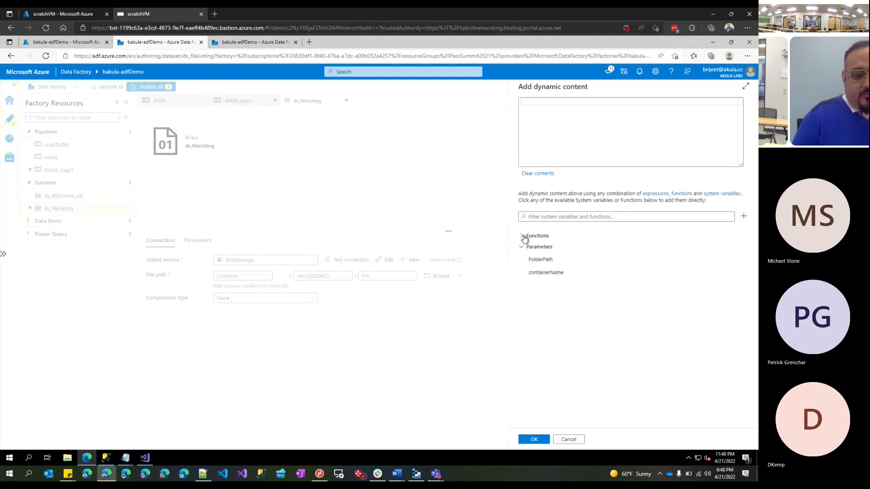
{"action": "left_click", "coordinate": [551, 276]}
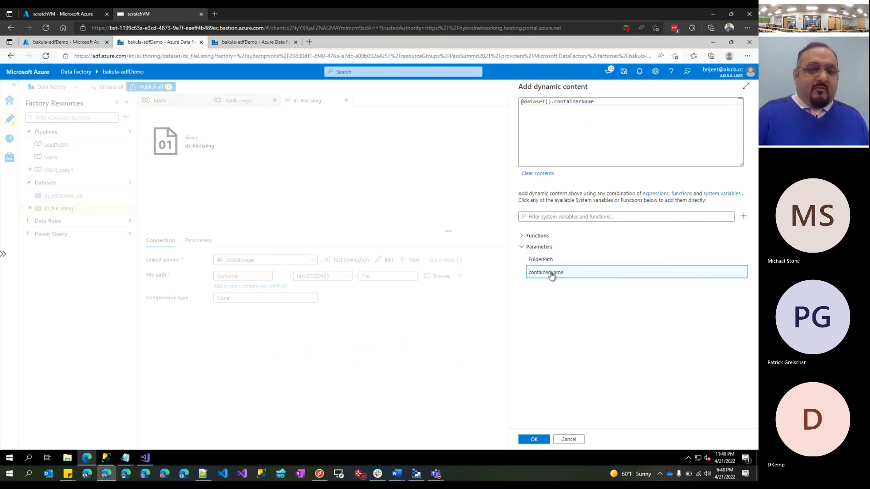
{"action": "left_click", "coordinate": [608, 109]}
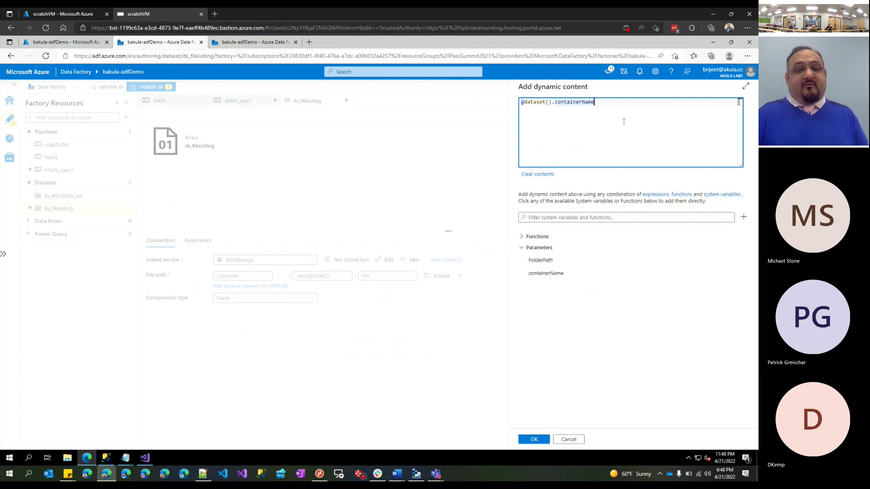
{"action": "key", "text": "BackSpace"}
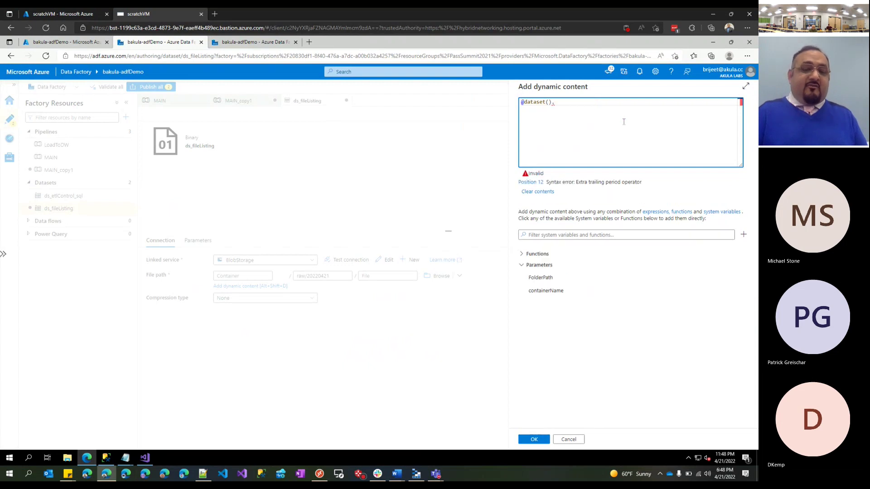
{"action": "key", "text": "ctrl+space"}
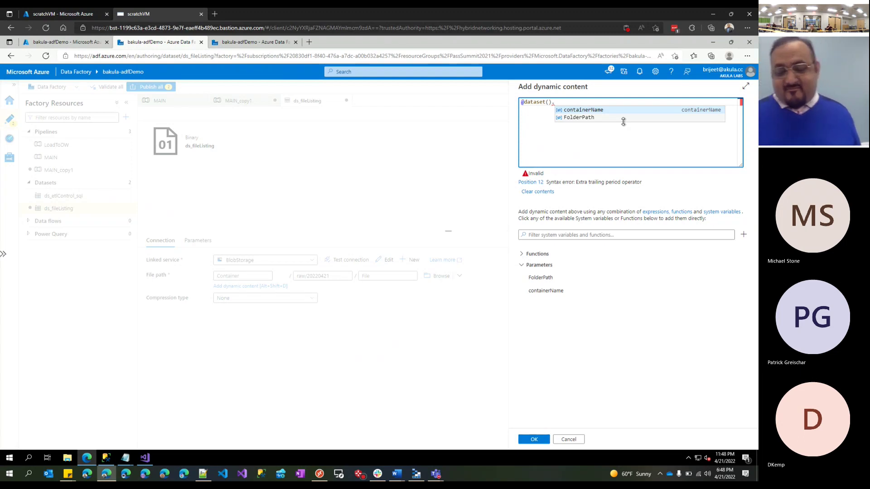
{"action": "key", "text": "Return"}
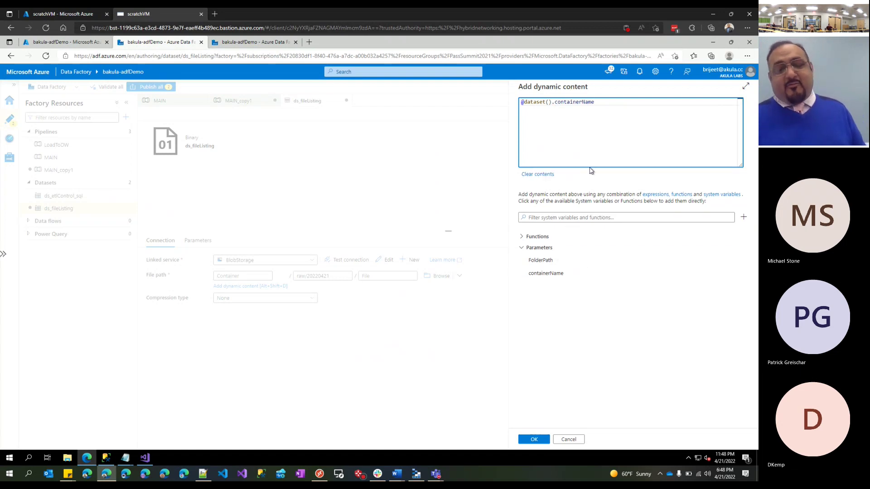
{"action": "key", "text": "ctrl+BackSpace"}
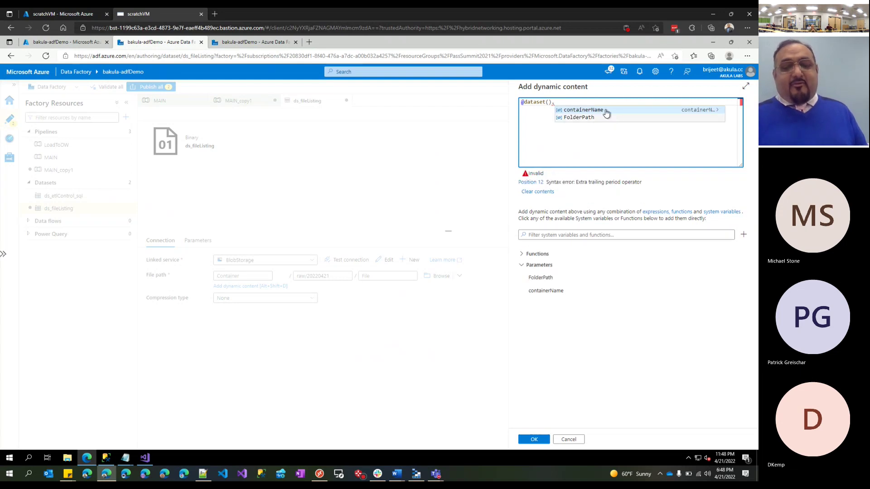
{"action": "left_click", "coordinate": [605, 110]}
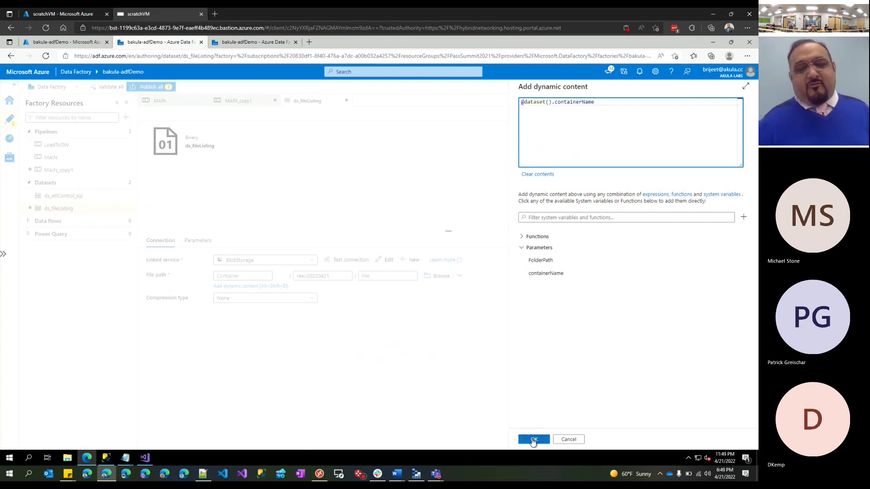
{"action": "left_click", "coordinate": [533, 440]}
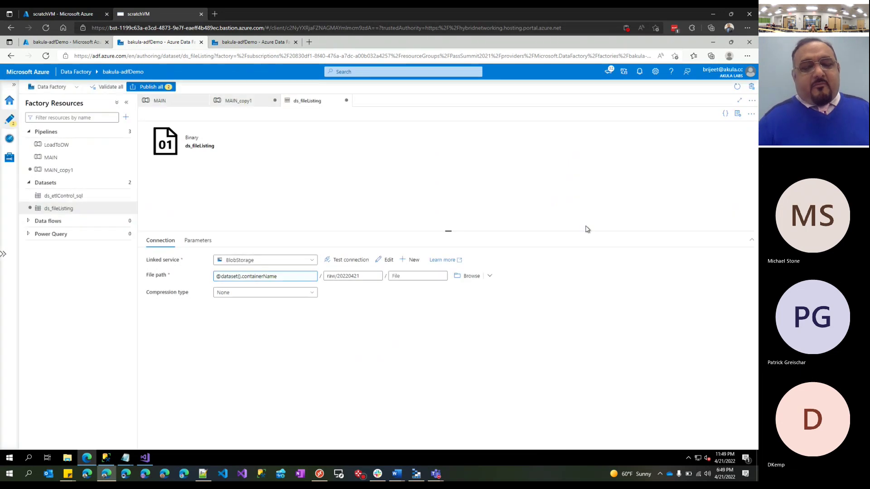
{"action": "left_click", "coordinate": [296, 281]}
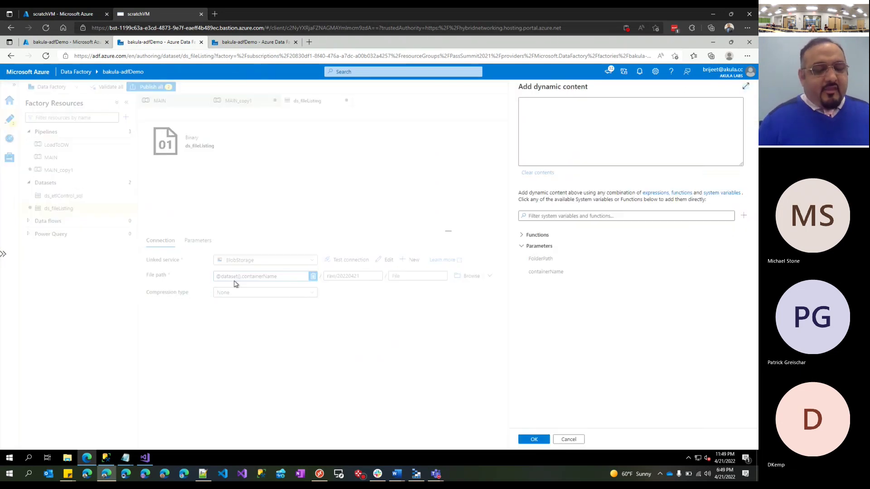
{"action": "left_click", "coordinate": [649, 129]}
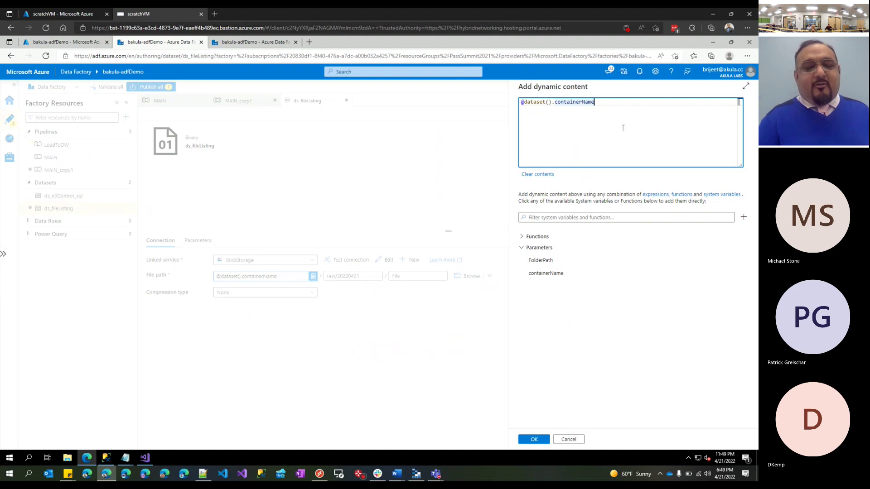
{"action": "key", "text": "BackSpace"}
{"action": "key", "text": "BackSpace"}
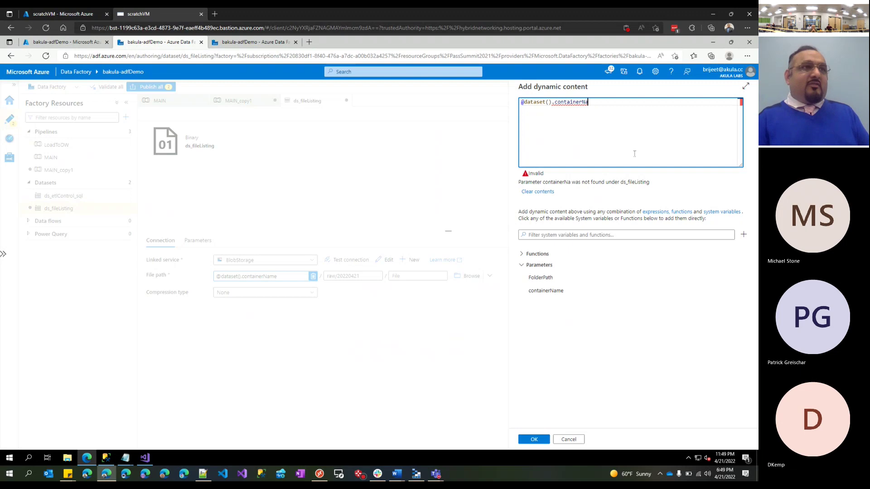
{"action": "key", "text": "ctrl+BackSpace"}
{"action": "key", "text": "ctrl+space"}
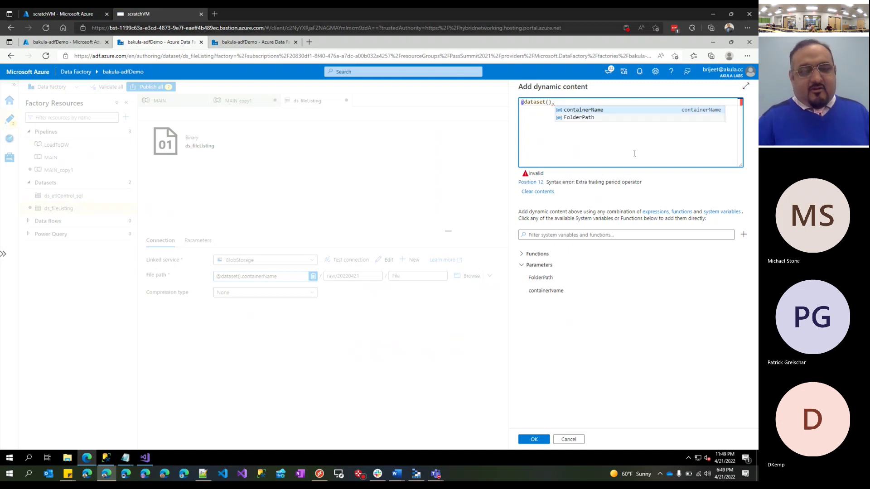
{"action": "left_click", "coordinate": [606, 111]}
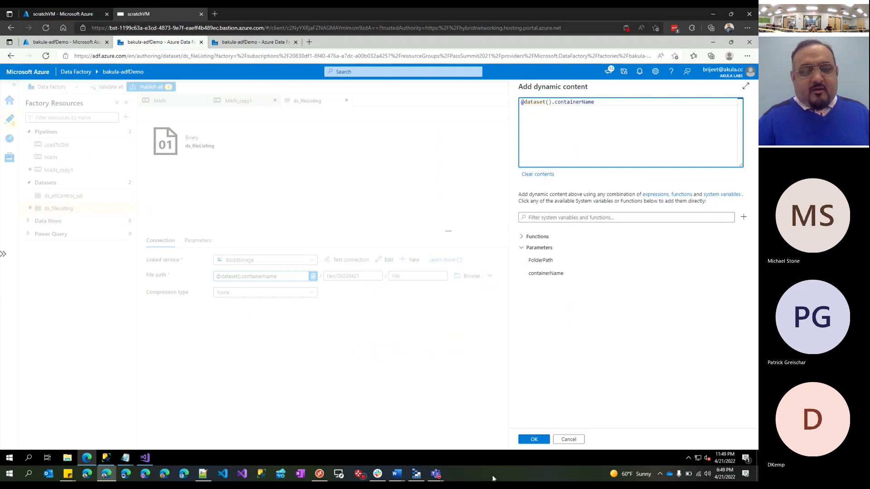
{"action": "left_click", "coordinate": [533, 440]}
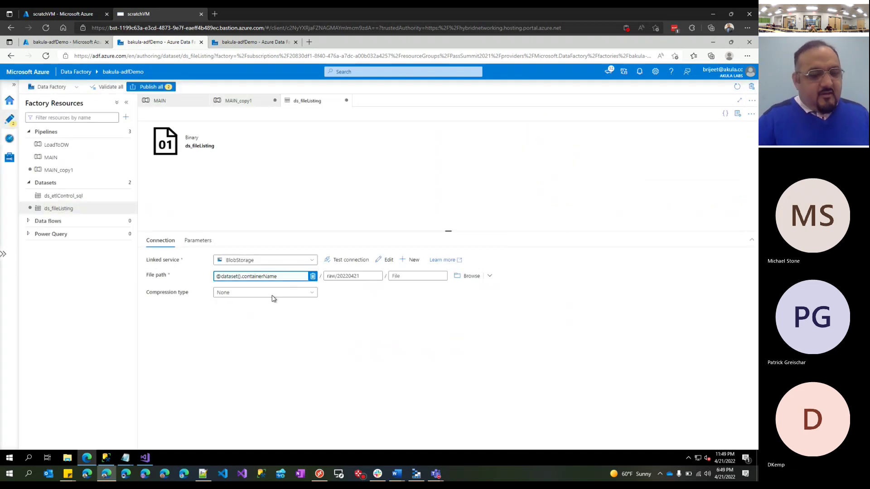
{"action": "left_click", "coordinate": [375, 276]}
{"action": "key", "text": "BackSpace"}
{"action": "key", "text": "BackSpace"}
{"action": "key", "text": "BackSpace"}
{"action": "key", "text": "BackSpace"}
{"action": "key", "text": "BackSpace"}
{"action": "key", "text": "BackSpace"}
{"action": "key", "text": "BackSpace"}
{"action": "key", "text": "BackSpace"}
{"action": "key", "text": "BackSpace"}
{"action": "key", "text": "BackSpace"}
{"action": "key", "text": "BackSpace"}
{"action": "key", "text": "BackSpace"}
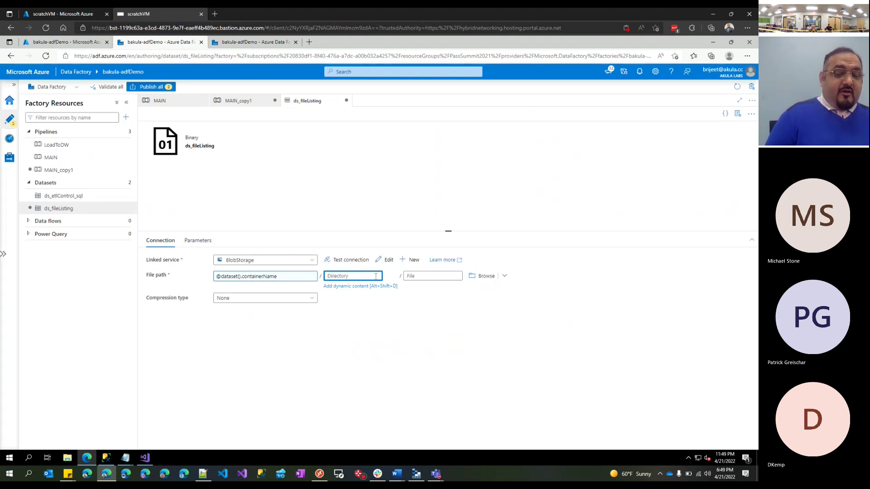
{"action": "left_click", "coordinate": [367, 287]}
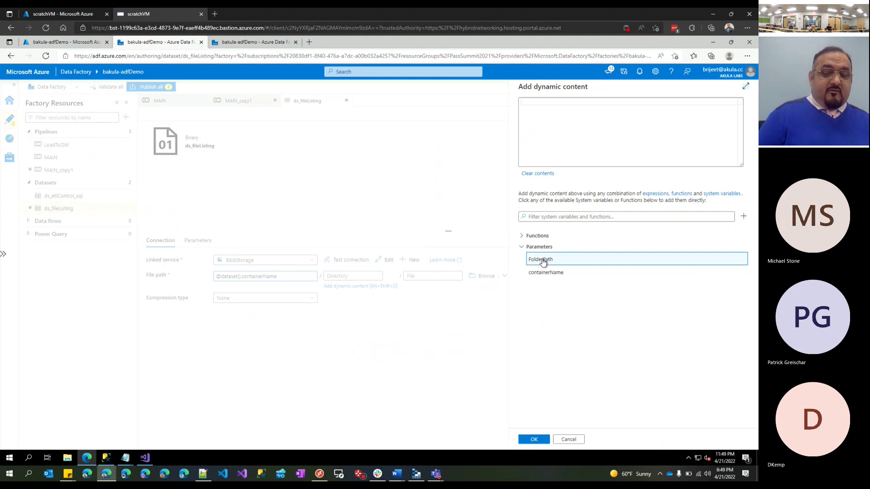
{"action": "left_click", "coordinate": [543, 262]}
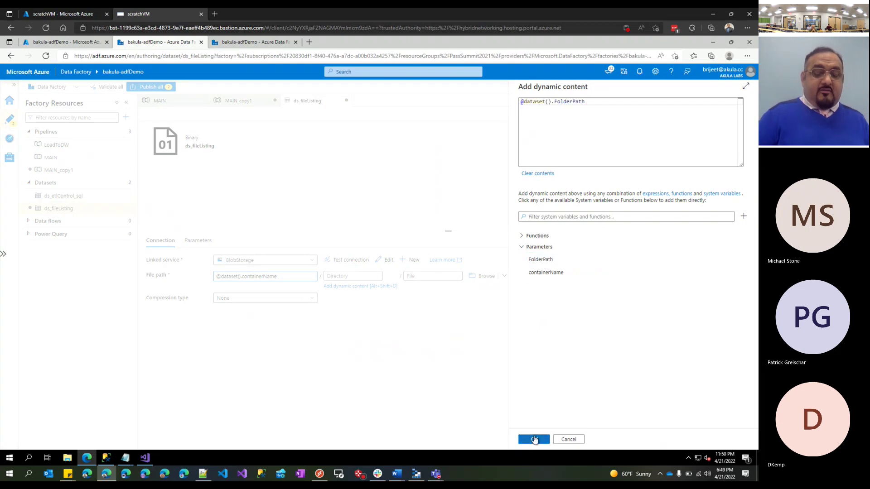
{"action": "left_click", "coordinate": [534, 439]}
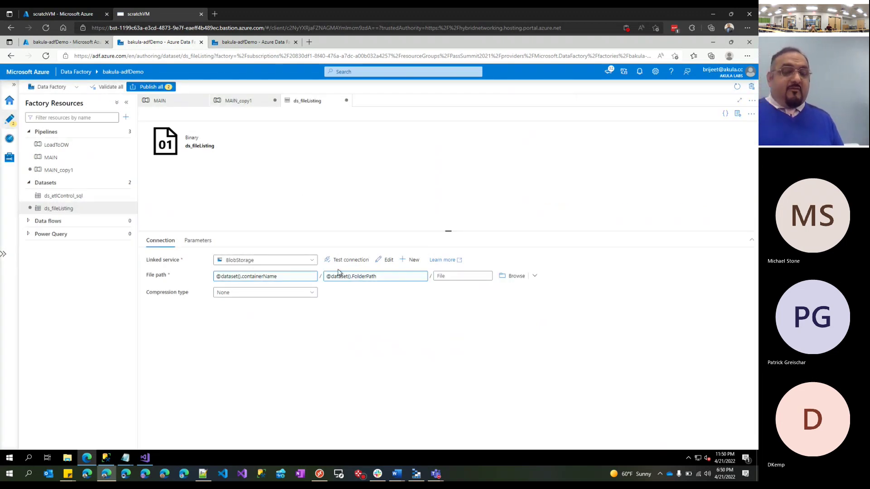
Step: Examine the expression assigned to the containerName dataset property of Get Metadata1 in MAIN_copy1, leaving it as is
{"action": "left_click", "coordinate": [238, 105]}
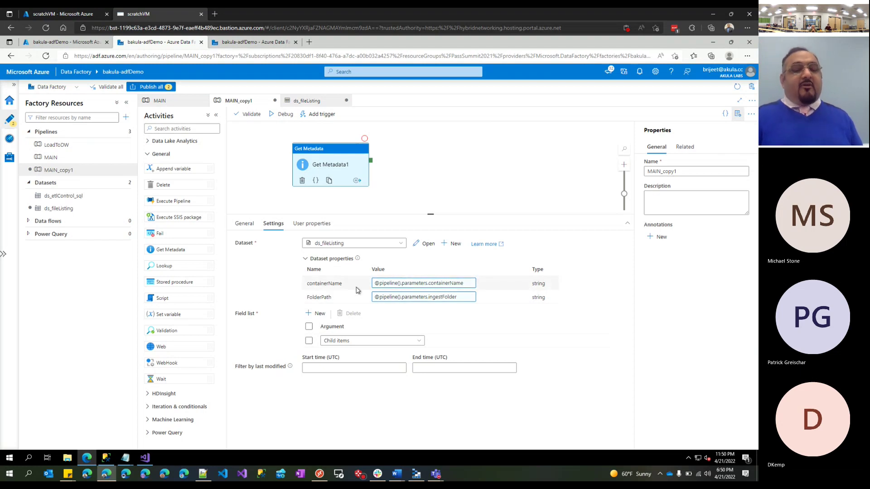
{"action": "left_click", "coordinate": [448, 286]}
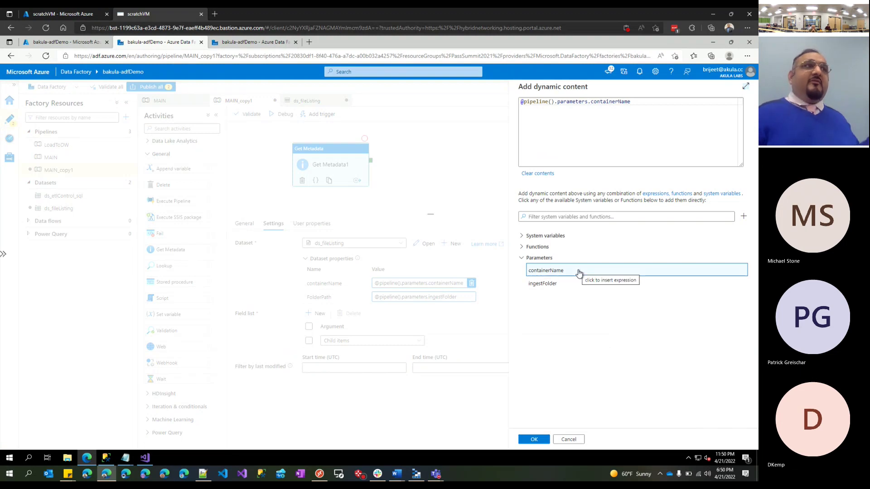
{"action": "left_click", "coordinate": [578, 442]}
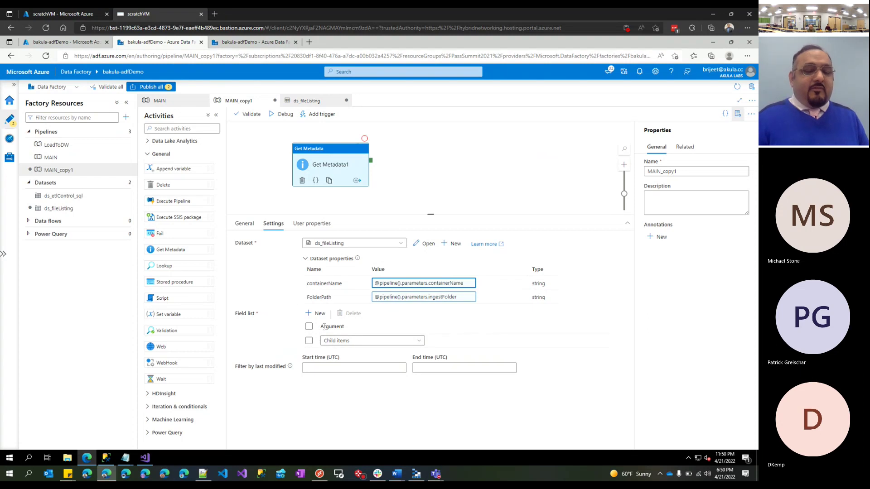
Step: Look over the available arguments and the dynamic content option for Get Metadata1's field list without changing Child items
{"action": "left_click", "coordinate": [310, 343]}
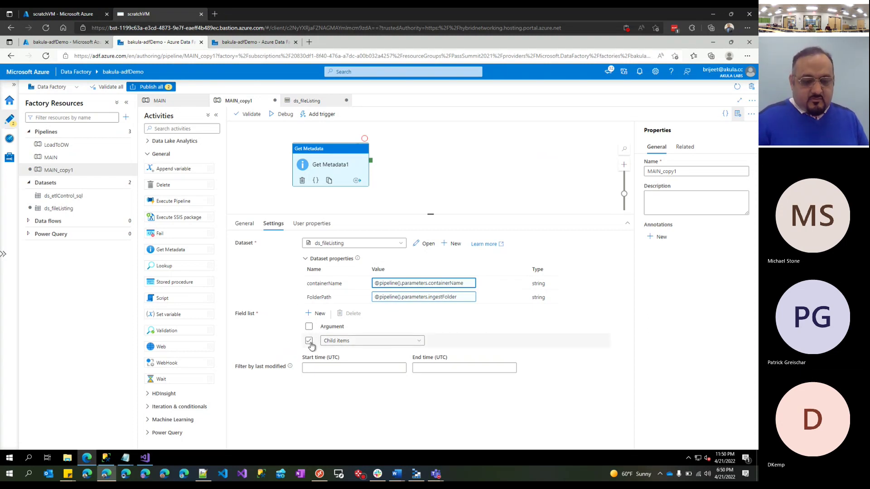
{"action": "left_click", "coordinate": [361, 346]}
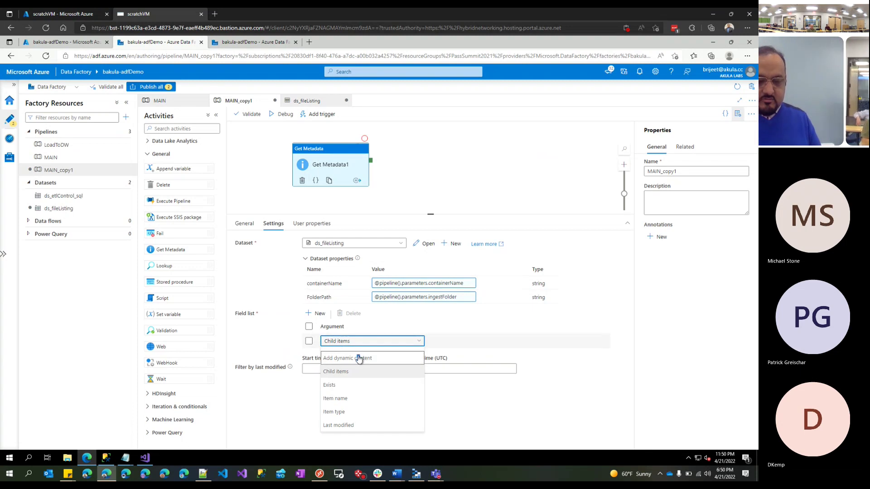
{"action": "left_click", "coordinate": [360, 358]}
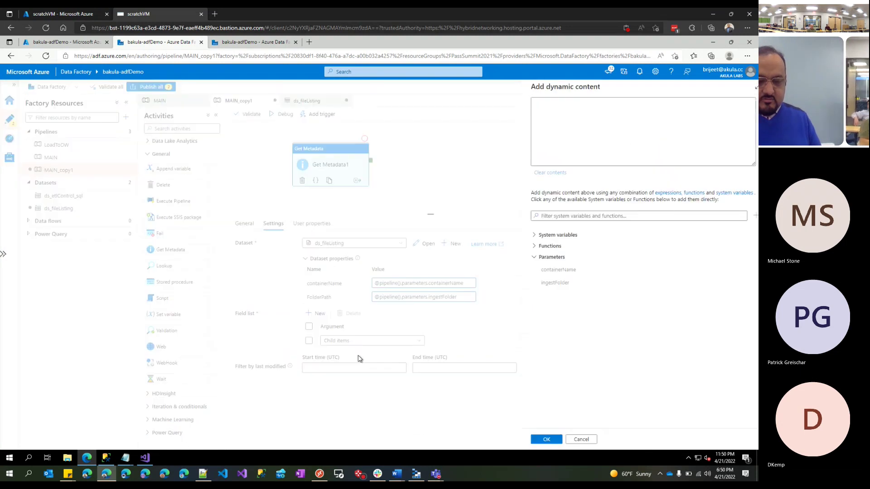
{"action": "left_click", "coordinate": [572, 442]}
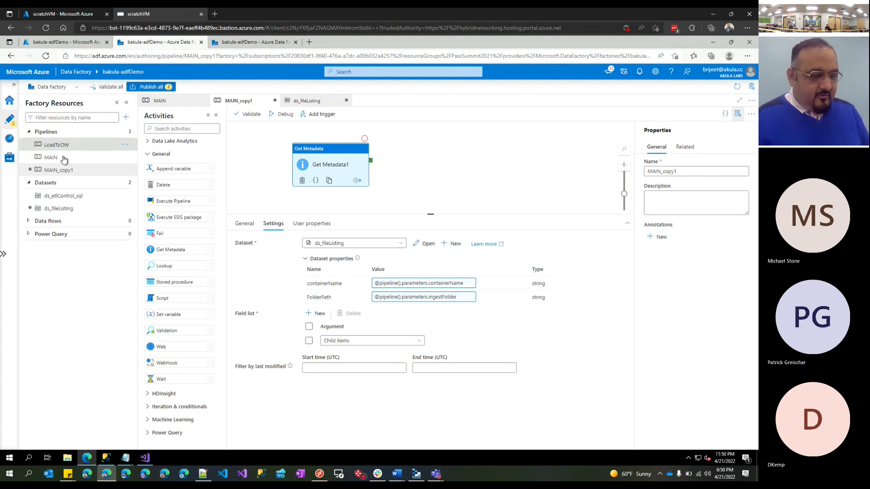
Step: Start a debug run of MAIN_copy1 with containerName set to adfdemo and ingestFolder set to raw/20220421
{"action": "left_click", "coordinate": [437, 209]}
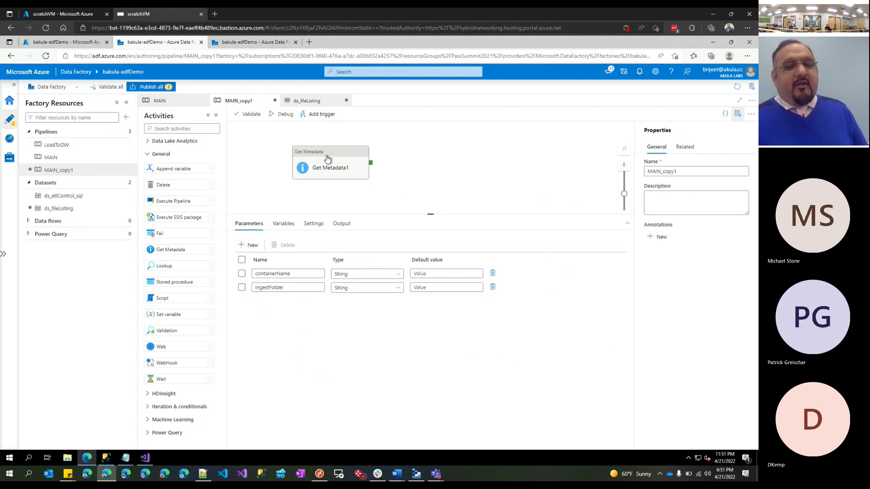
{"action": "left_click_drag", "start_coordinate": [325, 155], "coordinate": [302, 155]}
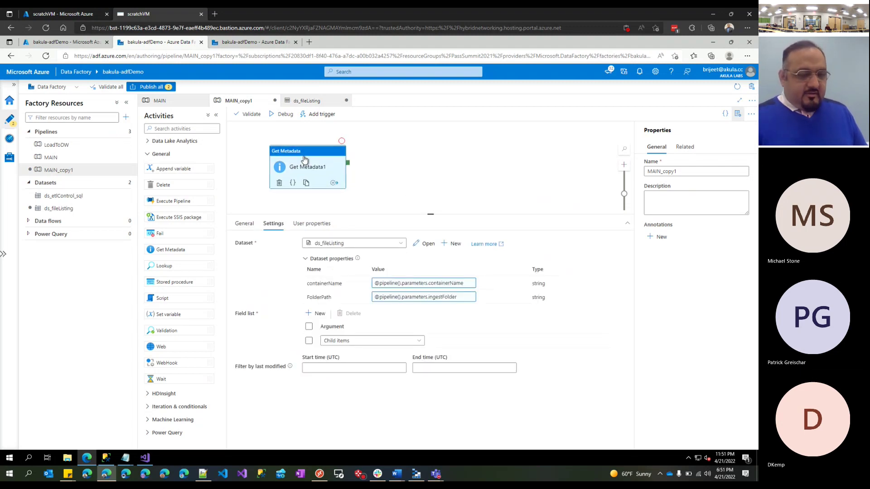
{"action": "left_click", "coordinate": [284, 114]}
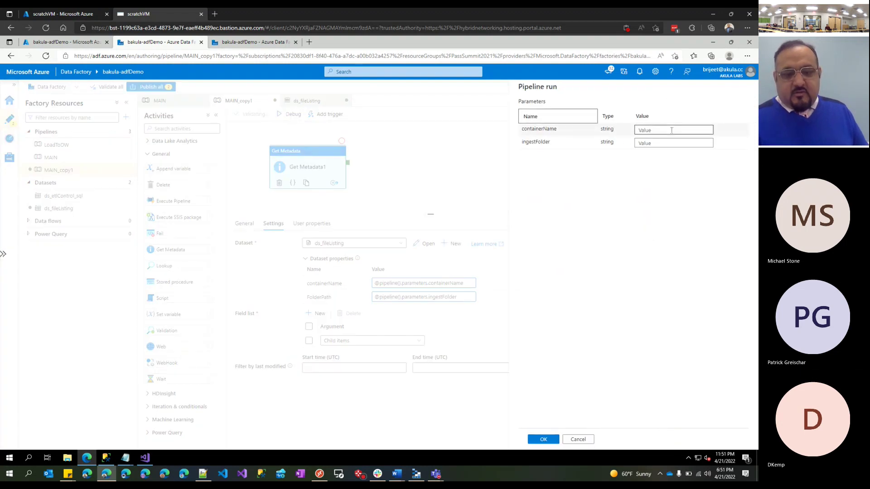
{"action": "left_click", "coordinate": [665, 129]}
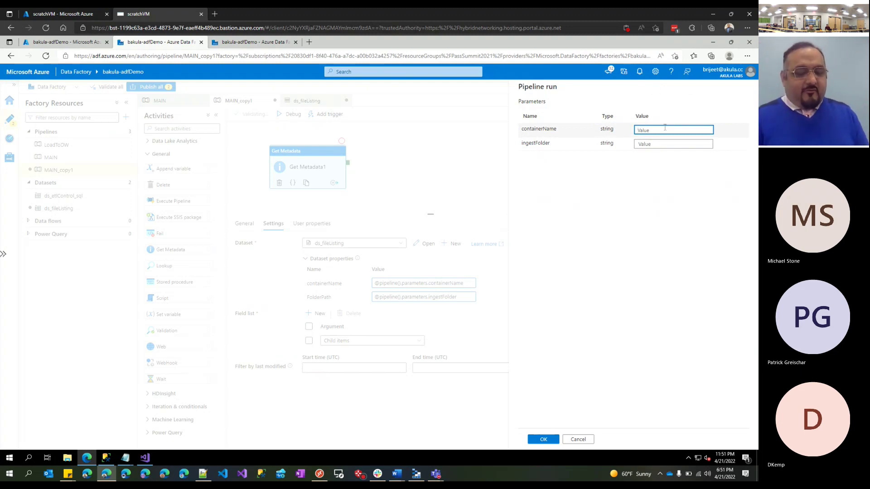
{"action": "type", "text": "adf"}
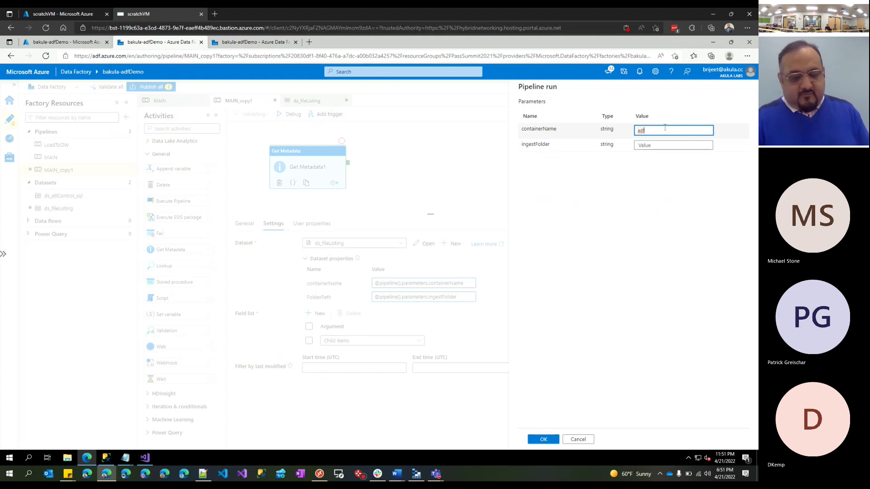
{"action": "type", "text": "demo"}
{"action": "key", "text": "Tab"}
{"action": "type", "text": "raw/2"}
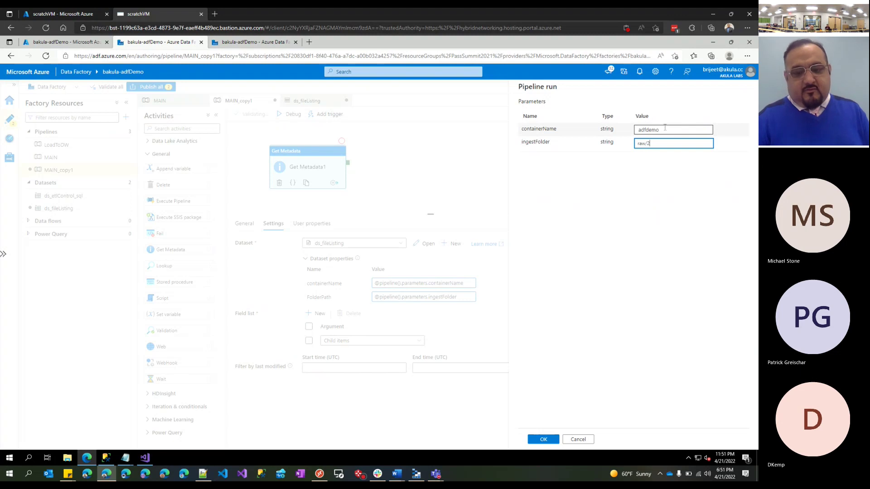
{"action": "type", "text": "0220421"}
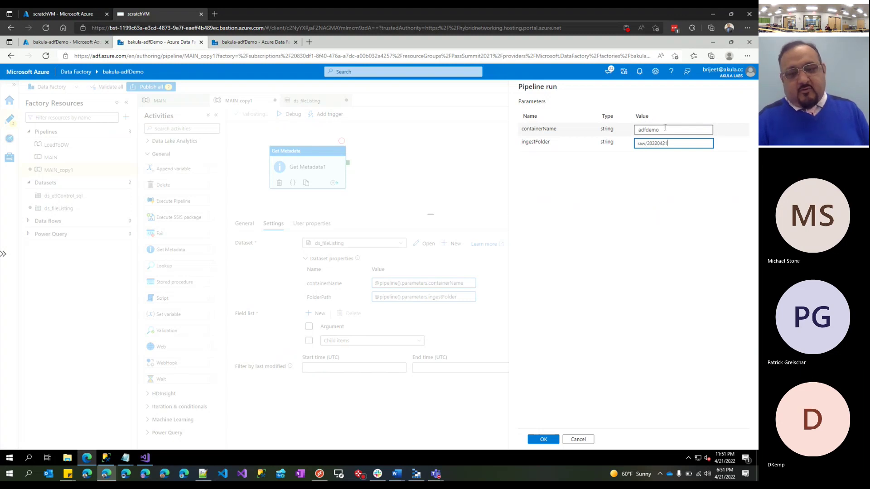
{"action": "left_click", "coordinate": [541, 443]}
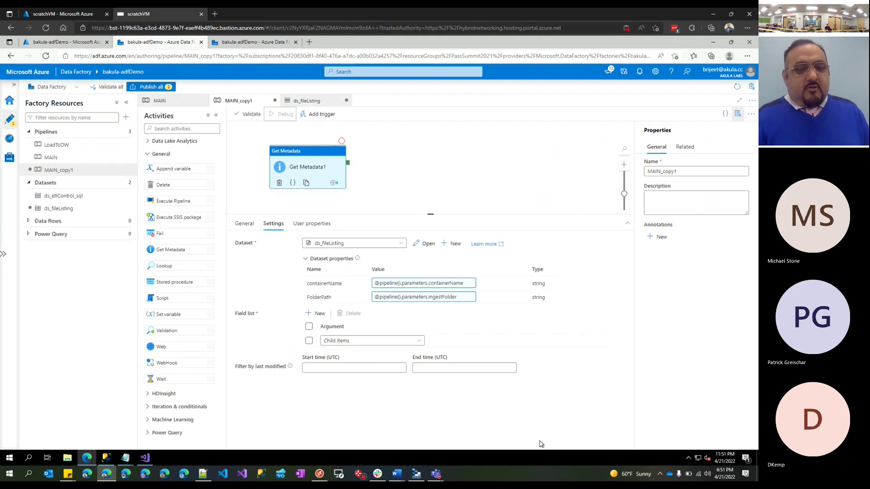
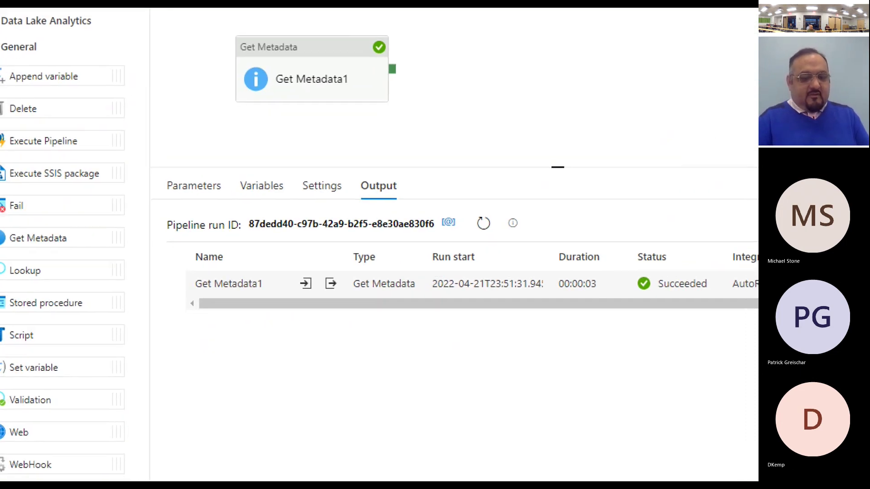
Step: Open the input details of the Get Metadata1 activity in the debug run output
{"action": "mouse_move", "coordinate": [330, 253]}
{"action": "left_mouse_down"}
{"action": "mouse_move", "coordinate": [301, 254]}
{"action": "mouse_move", "coordinate": [365, 329]}
{"action": "mouse_move", "coordinate": [317, 245]}
{"action": "mouse_move", "coordinate": [300, 262]}
{"action": "left_mouse_up"}
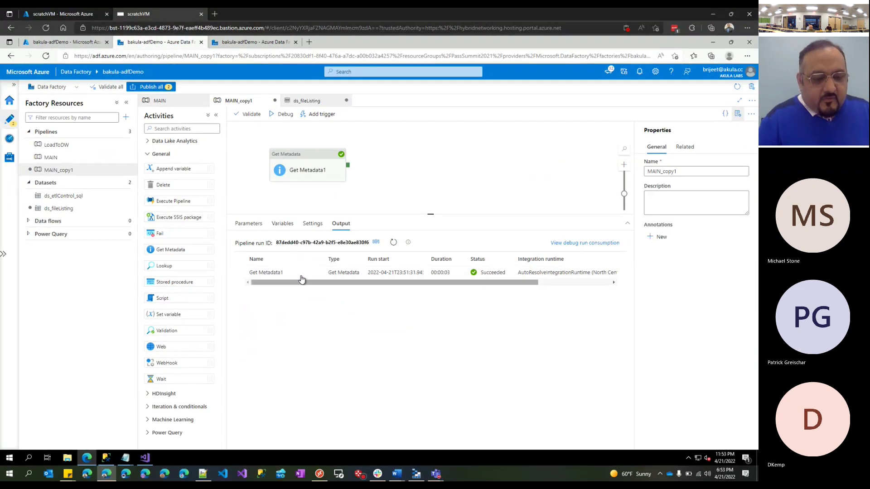
{"action": "left_click", "coordinate": [305, 272]}
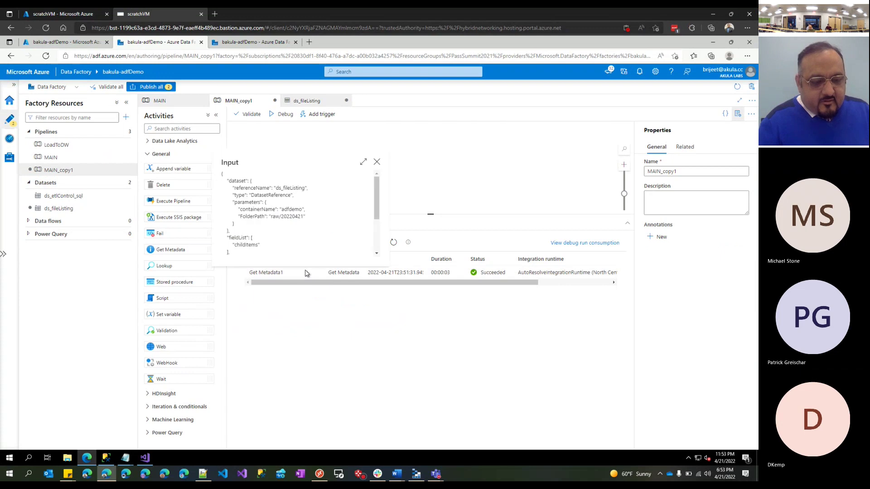
Step: Enlarge the Get Metadata1 run's input details, examine the dataset parameters and field list, and close them
{"action": "left_click", "coordinate": [363, 162]}
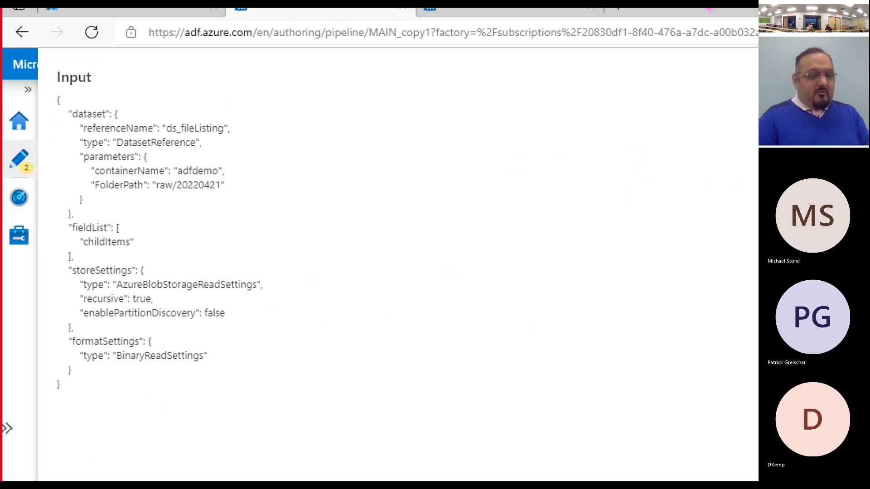
{"action": "mouse_move", "coordinate": [443, 375]}
{"action": "left_mouse_down"}
{"action": "mouse_move", "coordinate": [187, 293]}
{"action": "mouse_move", "coordinate": [210, 278]}
{"action": "left_mouse_up"}
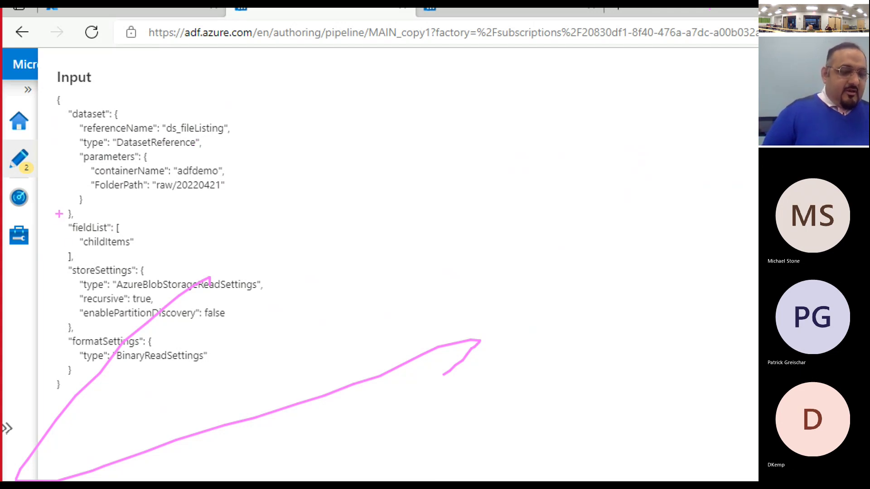
{"action": "mouse_move", "coordinate": [59, 214]}
{"action": "left_mouse_down"}
{"action": "mouse_move", "coordinate": [168, 248]}
{"action": "mouse_move", "coordinate": [165, 263]}
{"action": "left_mouse_up"}
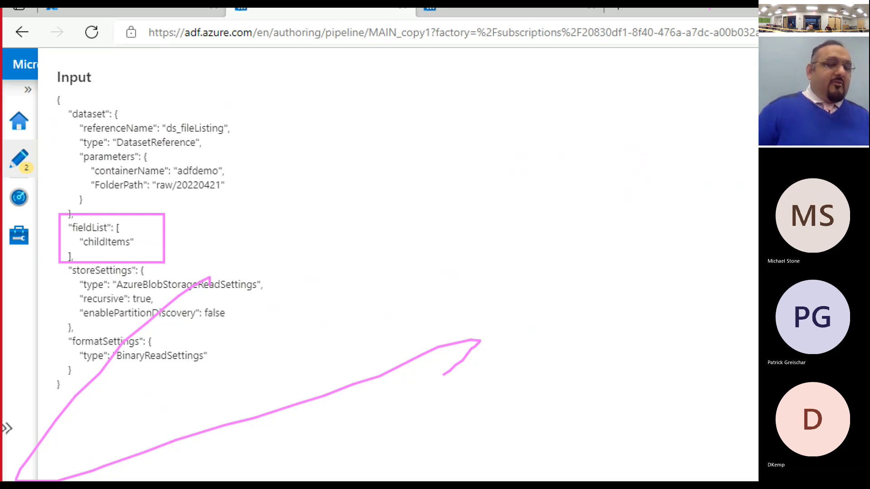
{"action": "left_click_drag", "start_coordinate": [58, 146], "coordinate": [247, 204]}
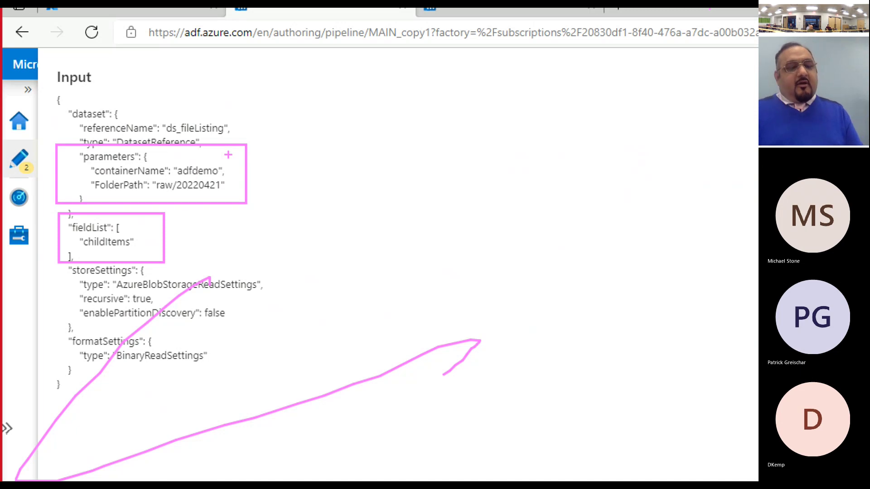
{"action": "key", "text": "Escape"}
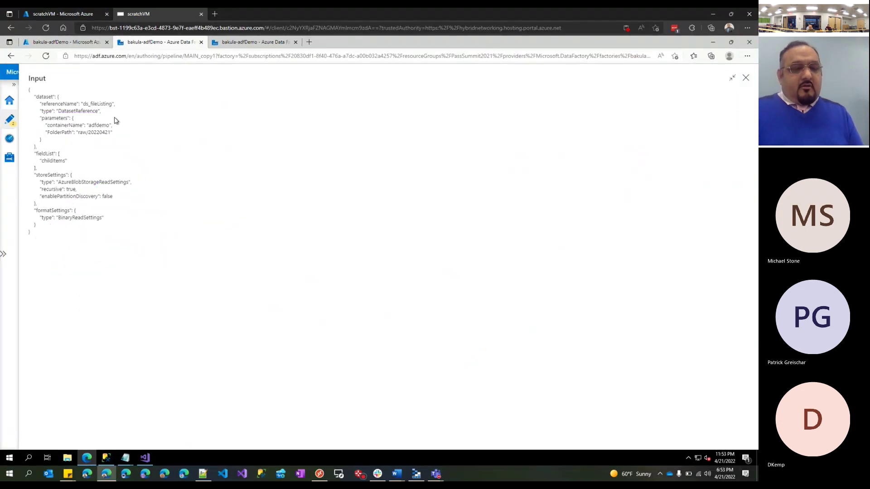
{"action": "key", "text": "Escape"}
Step: Open the Get Metadata1 run's output details at full size, read through the childItems array, and close them
{"action": "mouse_move", "coordinate": [320, 273]}
{"action": "left_click", "coordinate": [318, 273]}
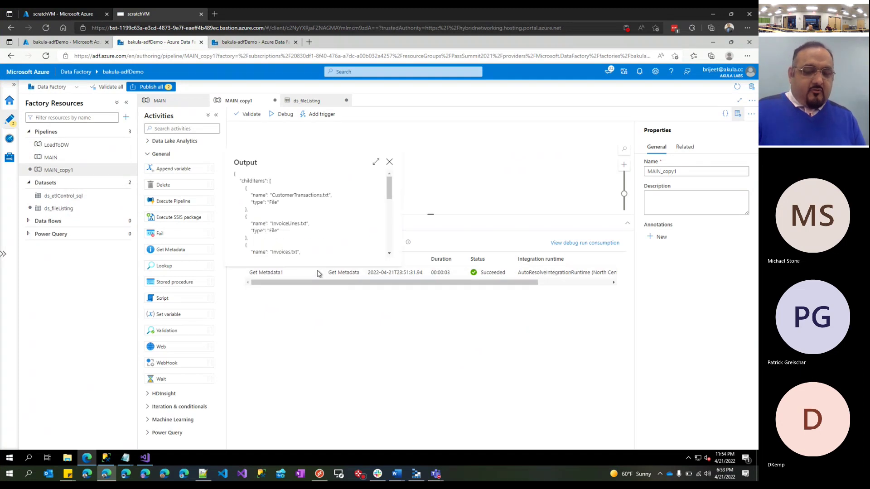
{"action": "left_click", "coordinate": [376, 162]}
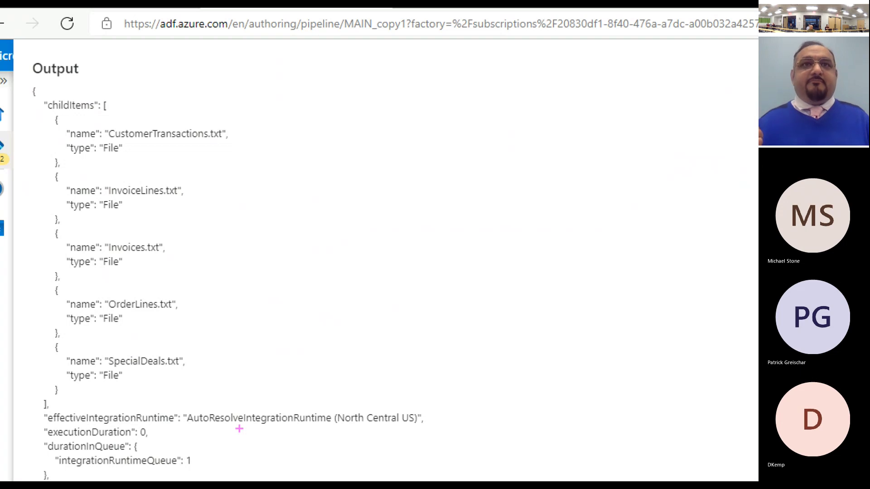
{"action": "key", "text": "Escape"}
{"action": "key", "text": "Escape"}
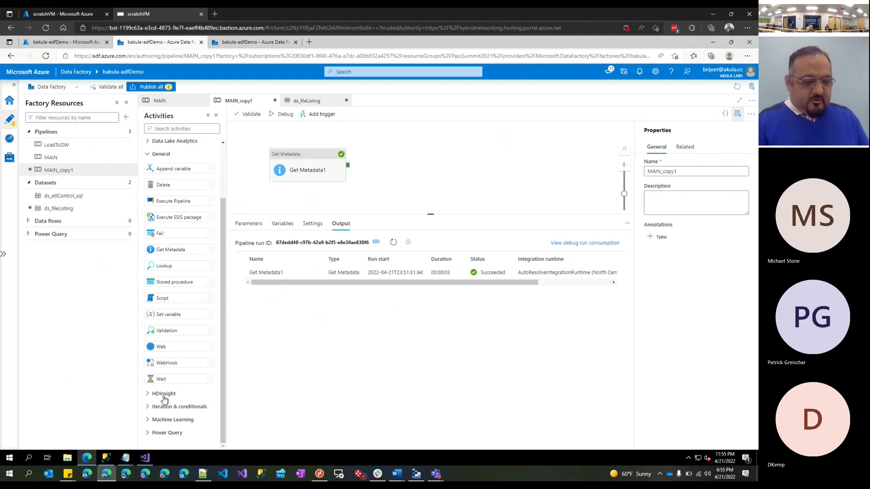
Step: Add a ForEach activity from the iteration and conditionals group beside Get Metadata1 in MAIN_copy1
{"action": "left_click", "coordinate": [181, 407]}
{"action": "scroll", "coordinate": [180, 410], "scroll_direction": "down", "scroll_amount": 2}
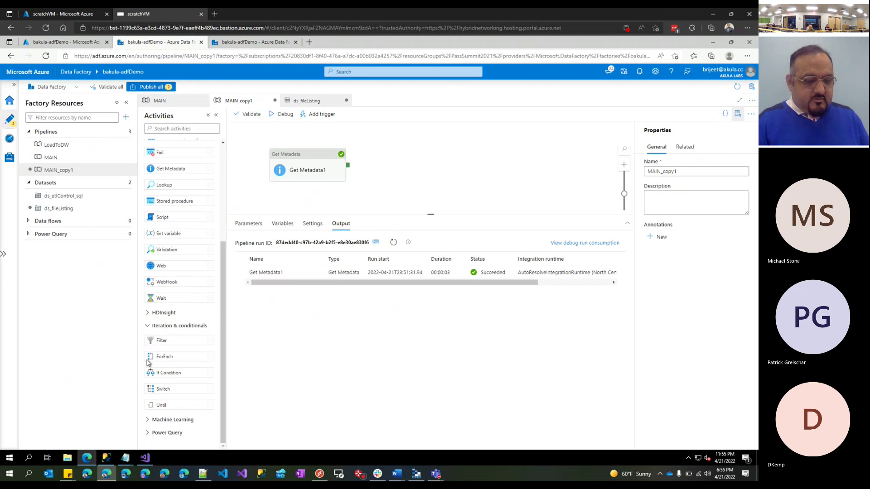
{"action": "left_click_drag", "start_coordinate": [152, 357], "coordinate": [432, 152]}
Step: Rename the Get Metadata1 activity as "get File listing"
{"action": "left_click", "coordinate": [307, 171]}
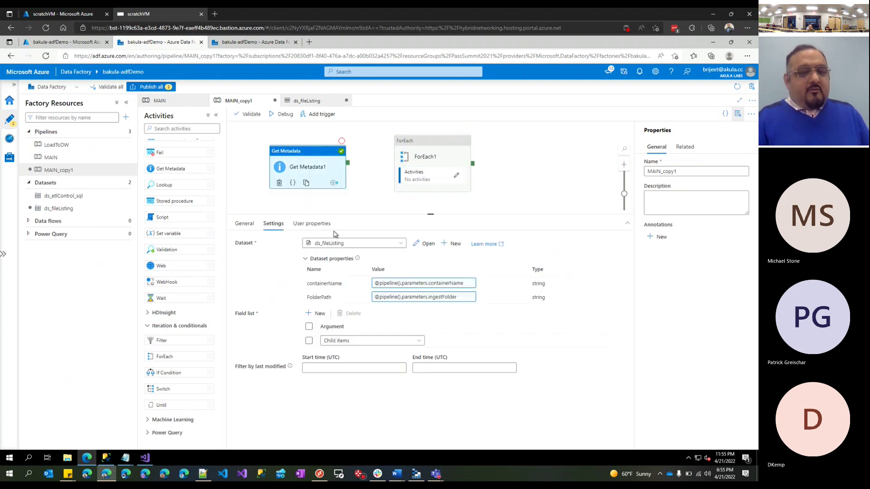
{"action": "left_click", "coordinate": [253, 224]}
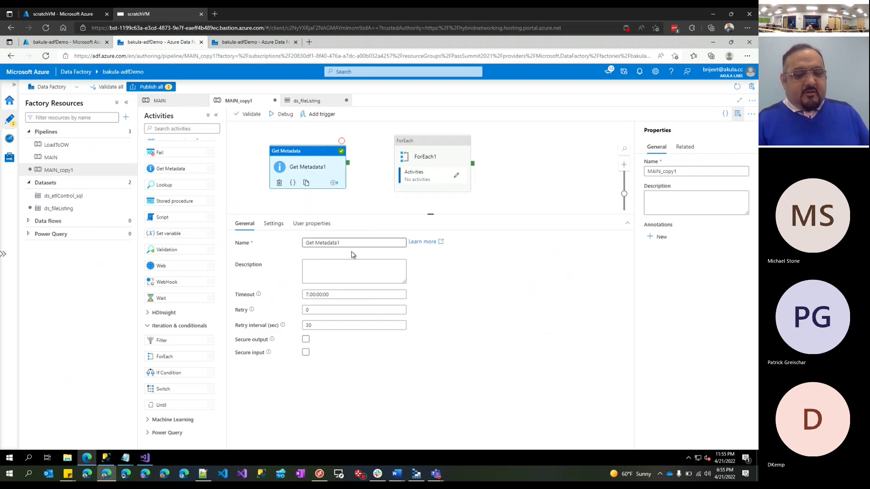
{"action": "left_click_drag", "start_coordinate": [354, 244], "coordinate": [288, 244]}
{"action": "type", "text": "get Fil"}
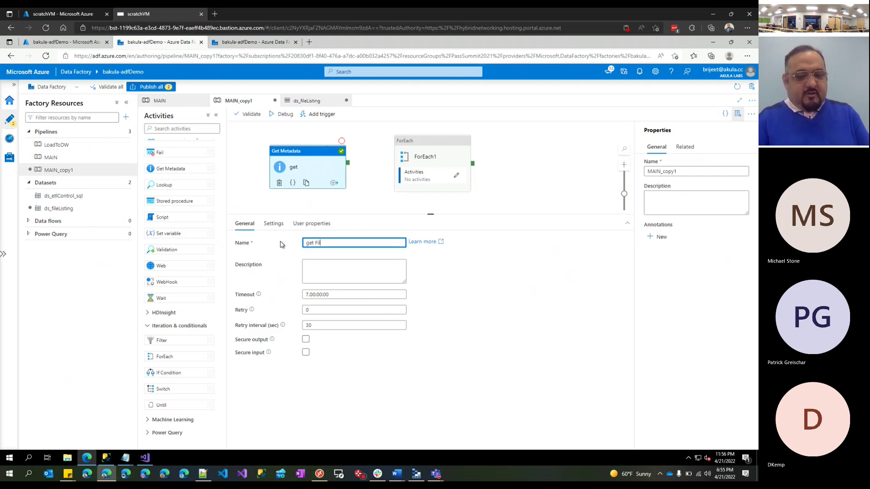
{"action": "type", "text": "e listing"}
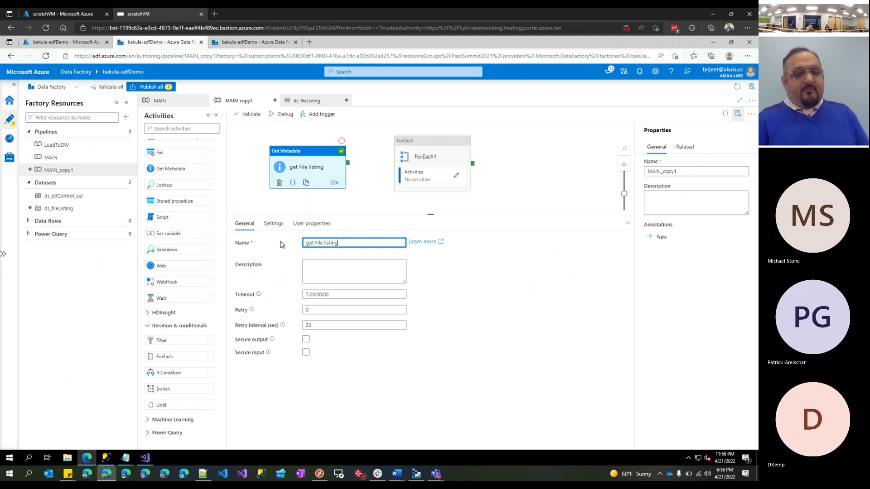
{"action": "left_click", "coordinate": [540, 149]}
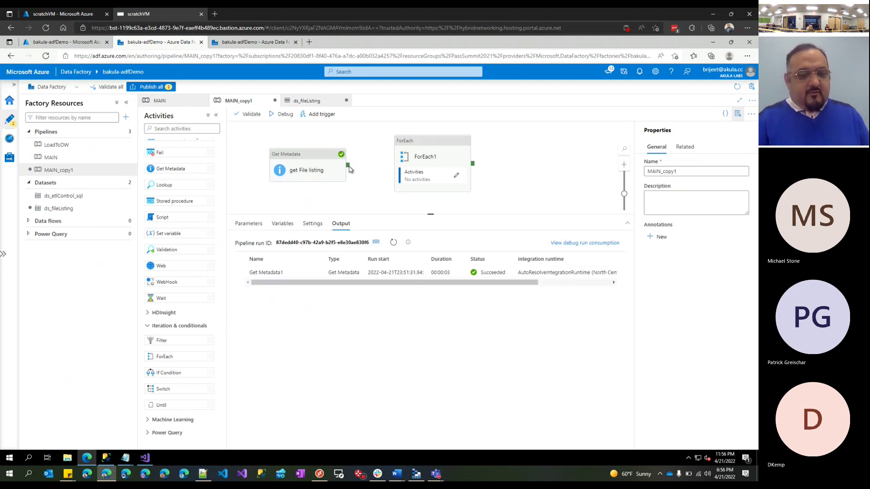
Step: Connect get File listing's success output to ForEach1 and open the dynamic content editor for ForEach1's Items setting
{"action": "left_click_drag", "start_coordinate": [348, 165], "coordinate": [405, 164]}
{"action": "left_click", "coordinate": [443, 147]}
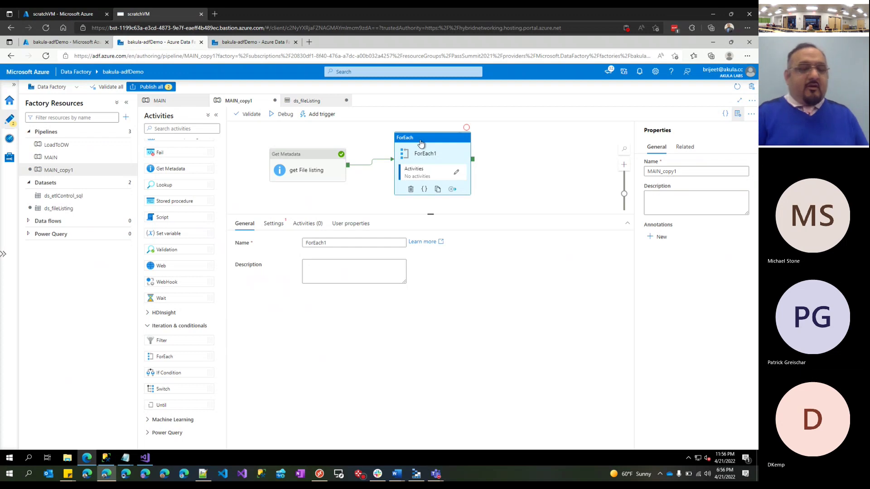
{"action": "left_click", "coordinate": [270, 225]}
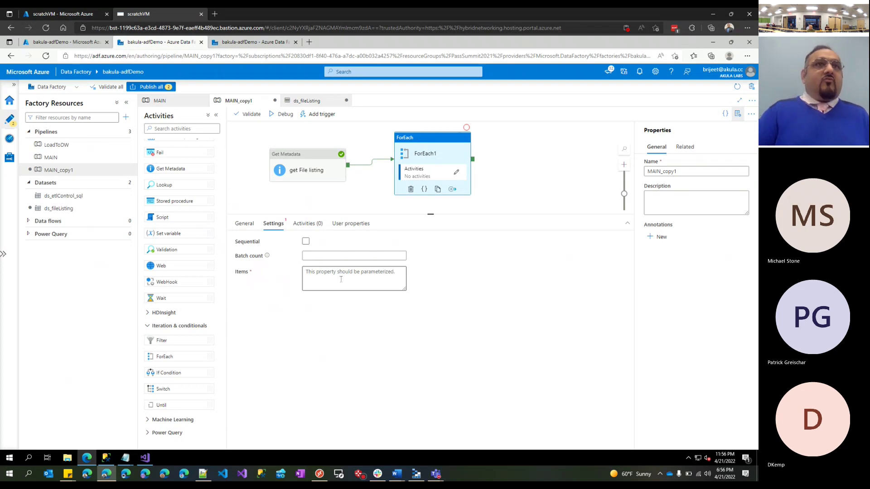
{"action": "left_click", "coordinate": [344, 283]}
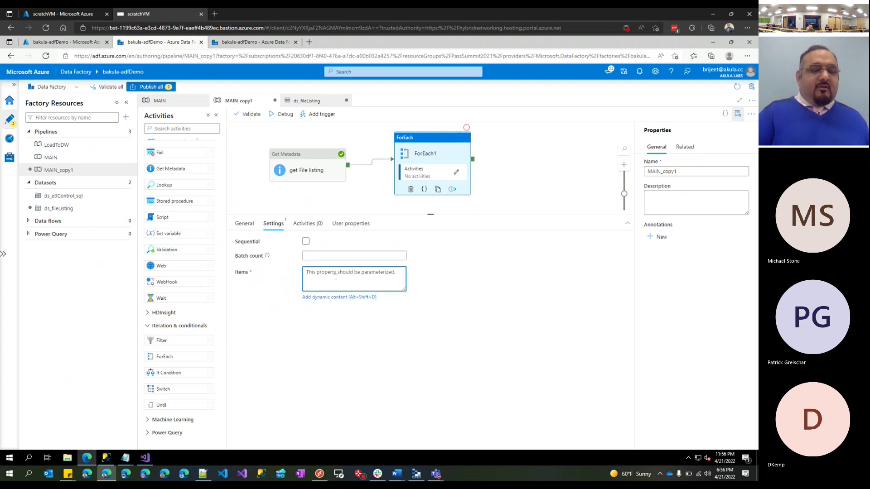
{"action": "left_click", "coordinate": [325, 297]}
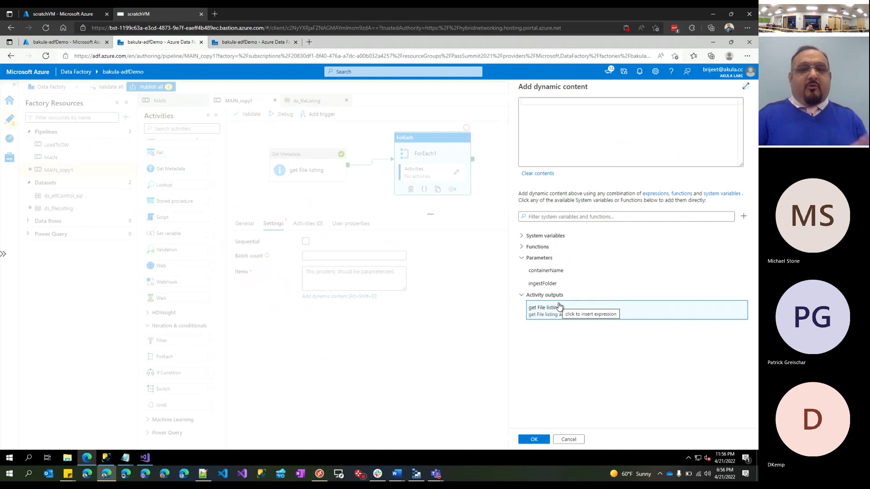
{"action": "left_click", "coordinate": [590, 125]}
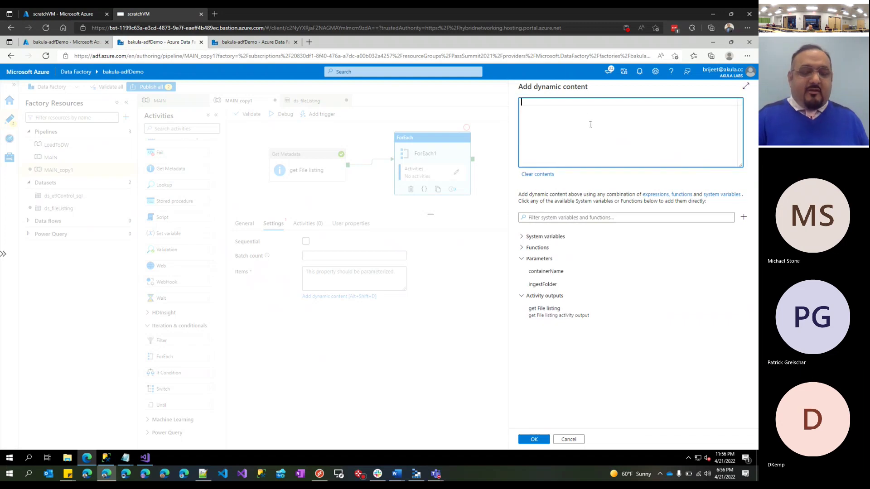
{"action": "type", "text": "@("}
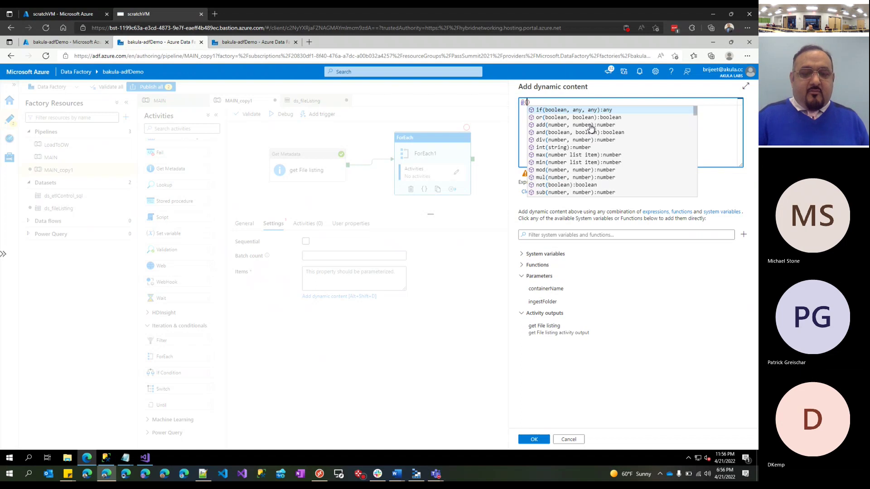
{"action": "type", "text": "'"}
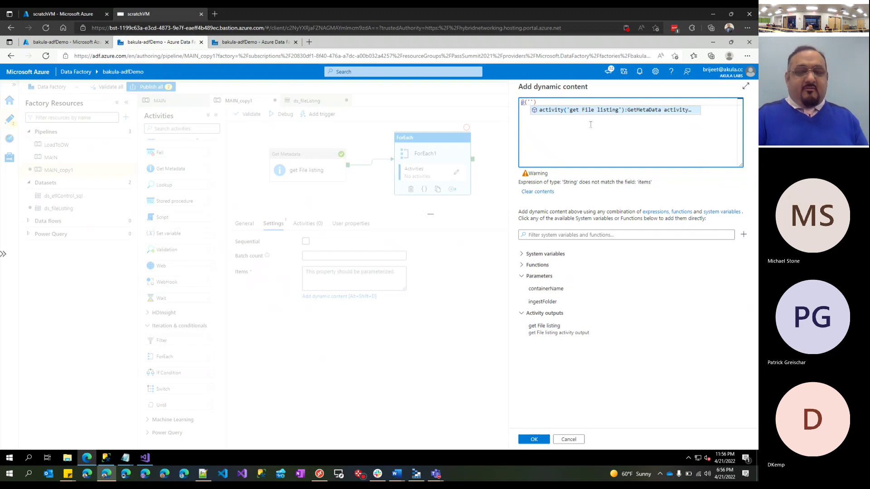
{"action": "key", "text": "Return"}
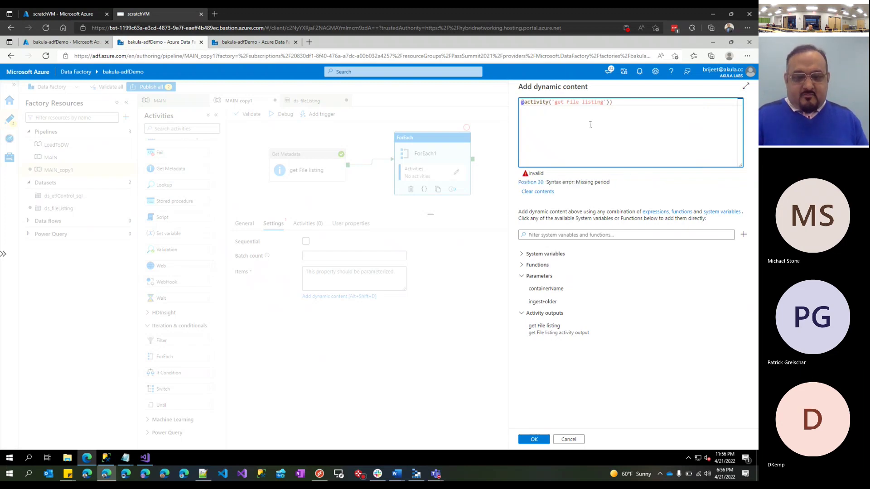
{"action": "key", "text": "BackSpace"}
{"action": "type", "text": "."}
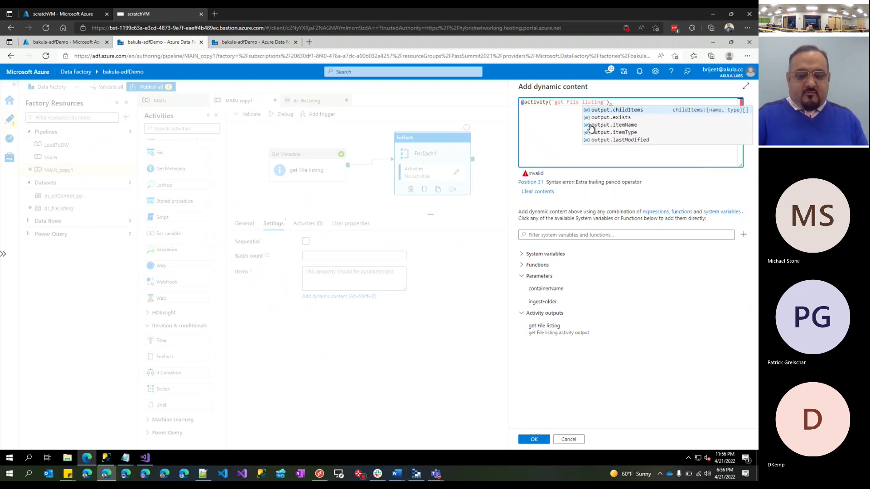
{"action": "key", "text": "Return"}
{"action": "type", "text": "."}
{"action": "key", "text": "BackSpace"}
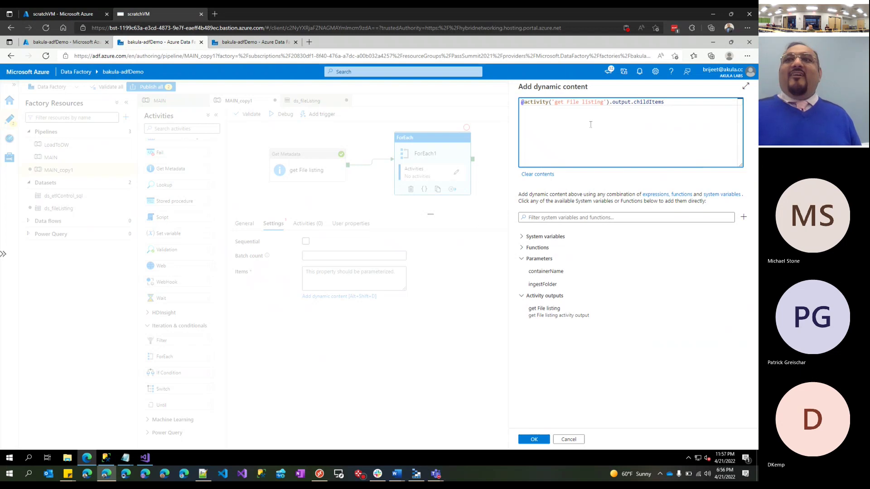
{"action": "key", "text": "BackSpace"}
{"action": "key", "text": "BackSpace"}
{"action": "key", "text": "BackSpace"}
{"action": "key", "text": "BackSpace"}
{"action": "key", "text": "BackSpace"}
{"action": "key", "text": "BackSpace"}
{"action": "key", "text": "BackSpace"}
{"action": "key", "text": "BackSpace"}
{"action": "key", "text": "BackSpace"}
{"action": "key", "text": "BackSpace"}
{"action": "key", "text": "BackSpace"}
{"action": "key", "text": "BackSpace"}
{"action": "key", "text": "BackSpace"}
{"action": "key", "text": "BackSpace"}
{"action": "key", "text": "BackSpace"}
{"action": "key", "text": "BackSpace"}
{"action": "key", "text": "BackSpace"}
{"action": "key", "text": "BackSpace"}
{"action": "key", "text": "BackSpace"}
{"action": "key", "text": "BackSpace"}
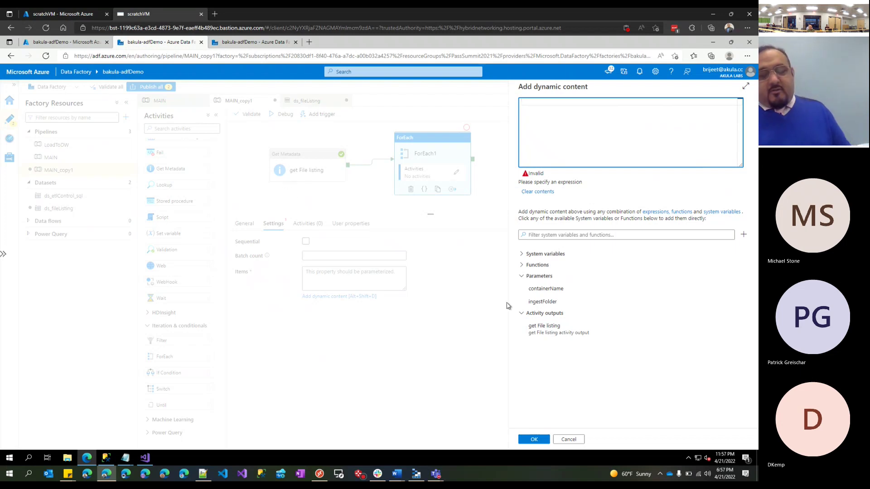
{"action": "left_click", "coordinate": [564, 338]}
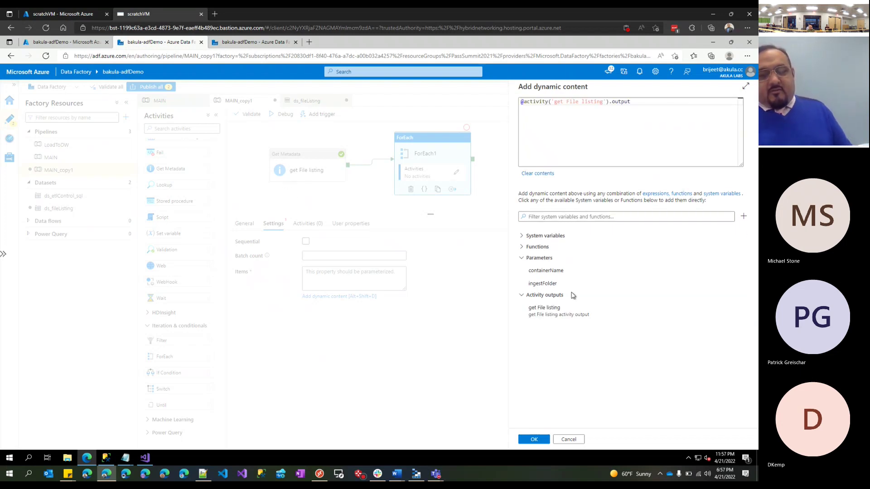
{"action": "left_click", "coordinate": [654, 115]}
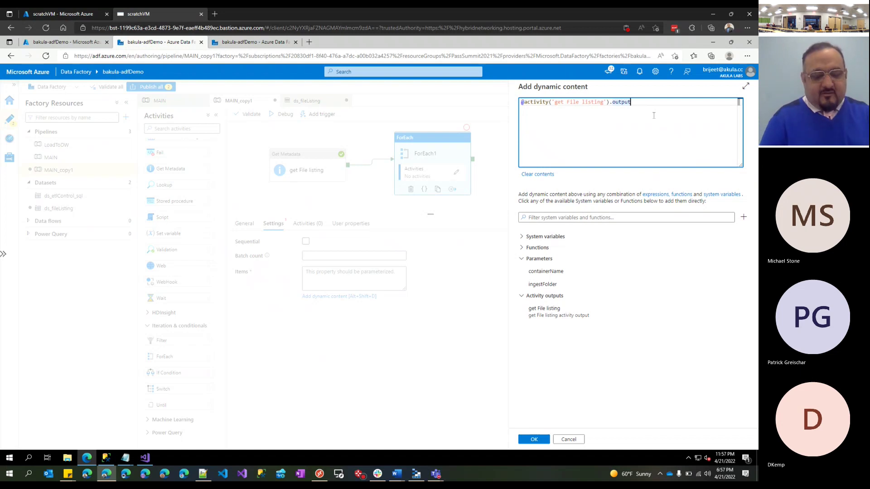
{"action": "type", "text": "."}
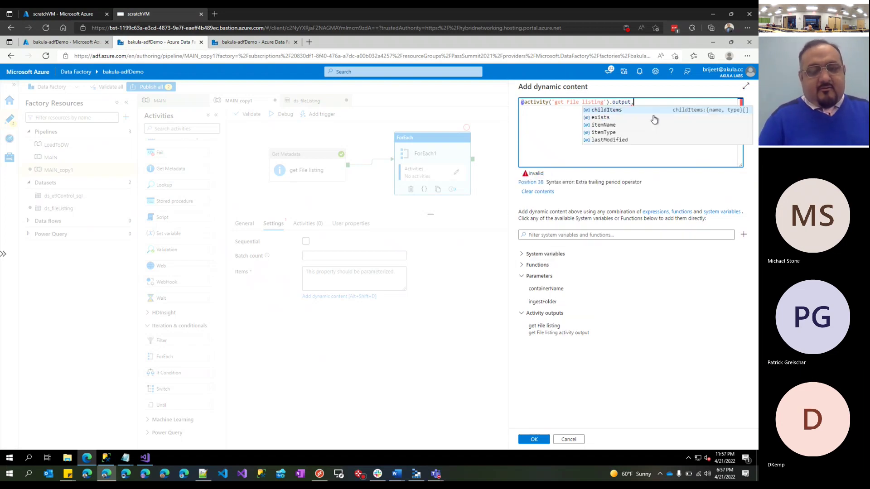
{"action": "left_click", "coordinate": [605, 111]}
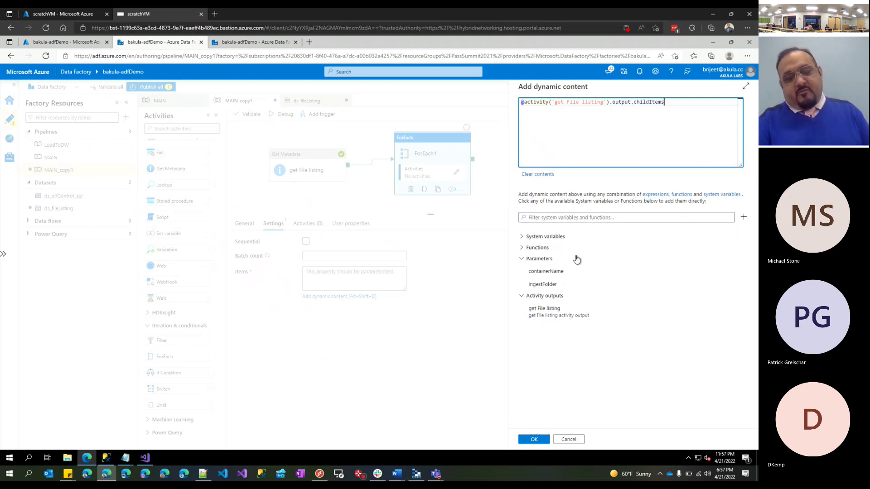
{"action": "left_click", "coordinate": [529, 443]}
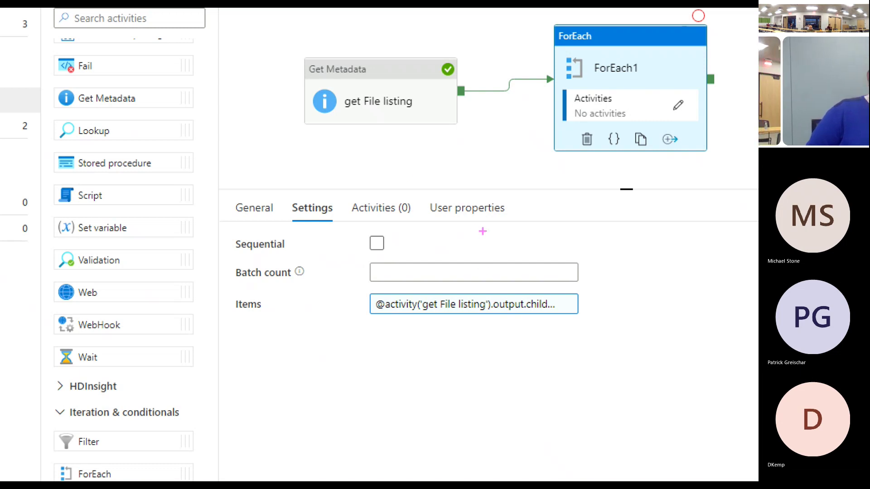
Step: Review ForEach1's Sequential and Batch count settings and show its list of inner activities
{"action": "left_click_drag", "start_coordinate": [395, 241], "coordinate": [520, 212]}
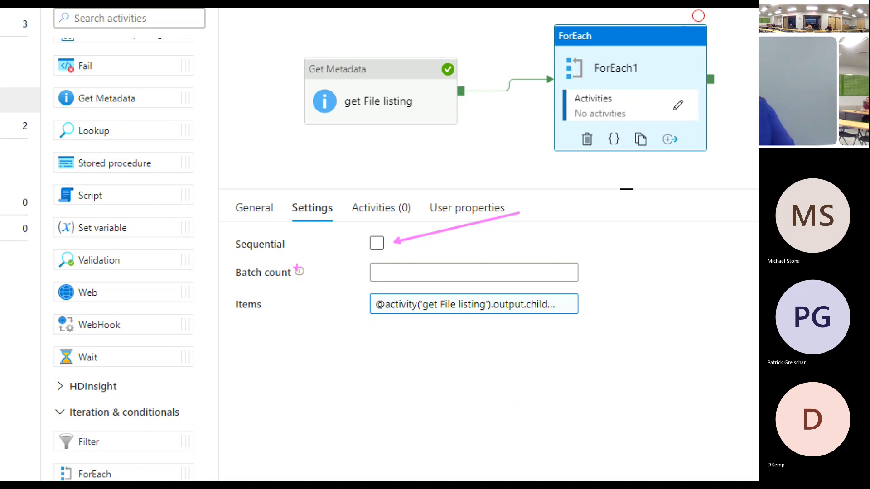
{"action": "key", "text": "Escape"}
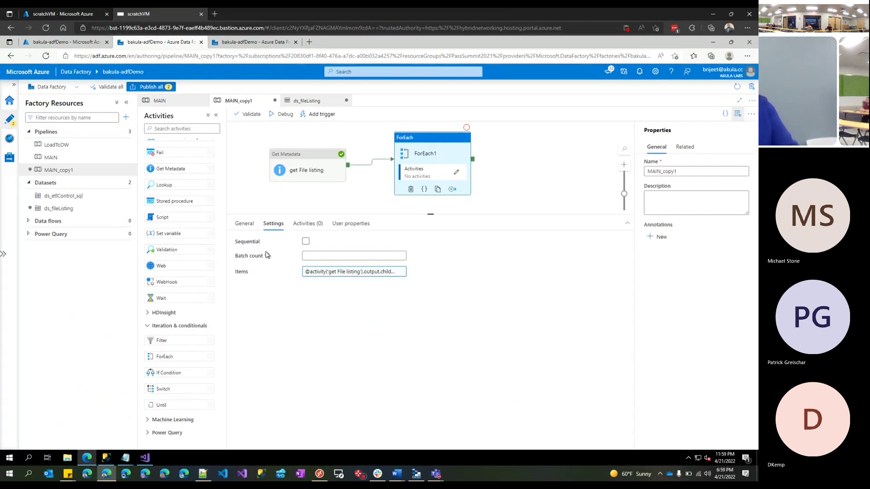
{"action": "left_click", "coordinate": [316, 255]}
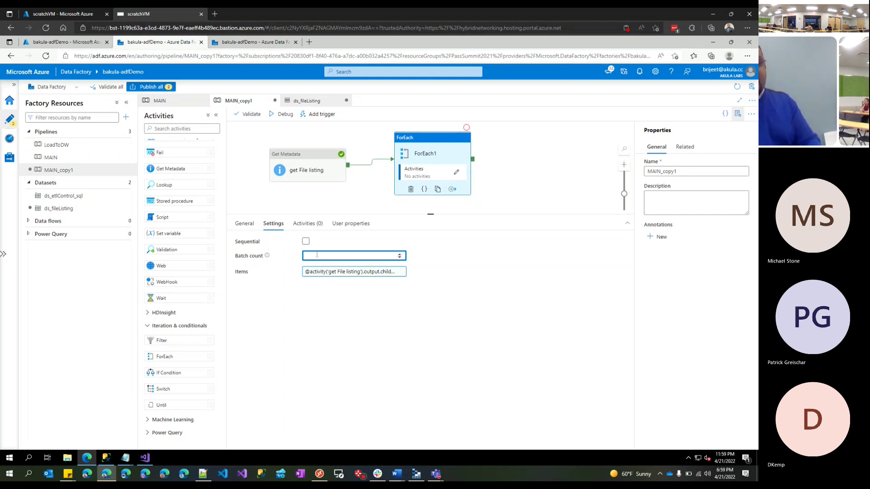
{"action": "type", "text": "3"}
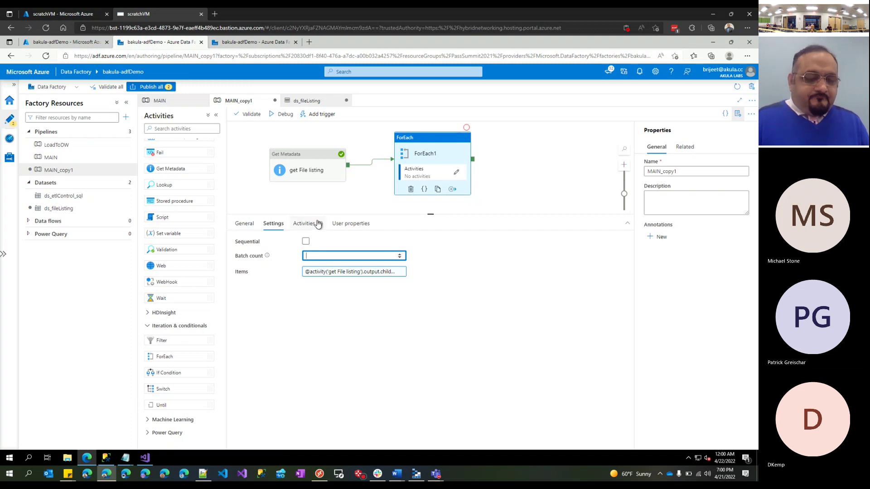
{"action": "left_click", "coordinate": [305, 227]}
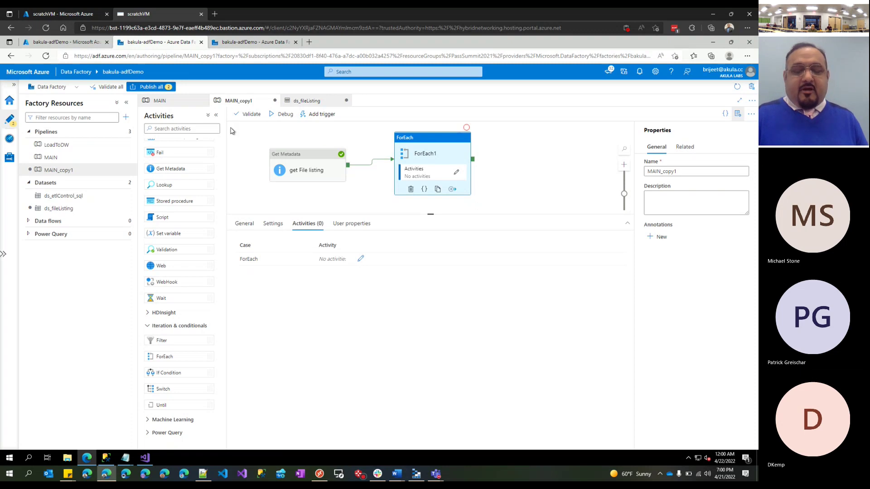
Step: Inside ForEach1, add Execute Pipeline, Execute SSIS package and Get Metadata activities, and connect them in that order on success
{"action": "left_click", "coordinate": [458, 175]}
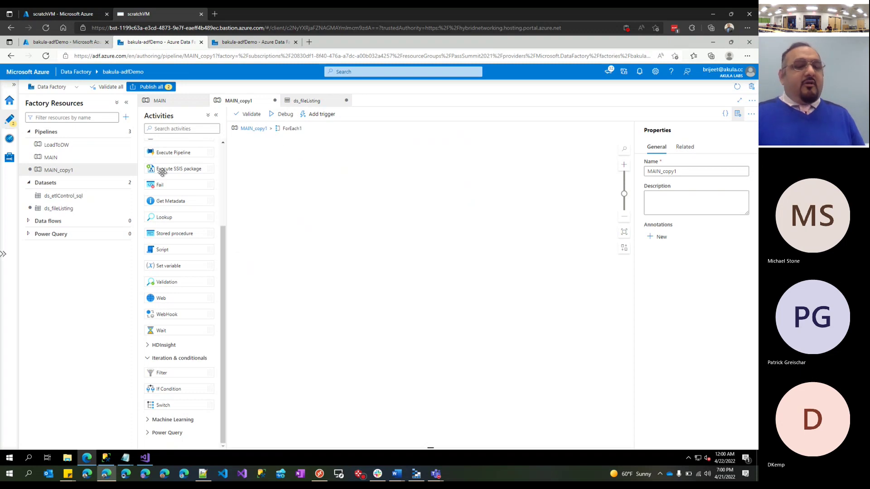
{"action": "left_click_drag", "start_coordinate": [164, 153], "coordinate": [272, 181]}
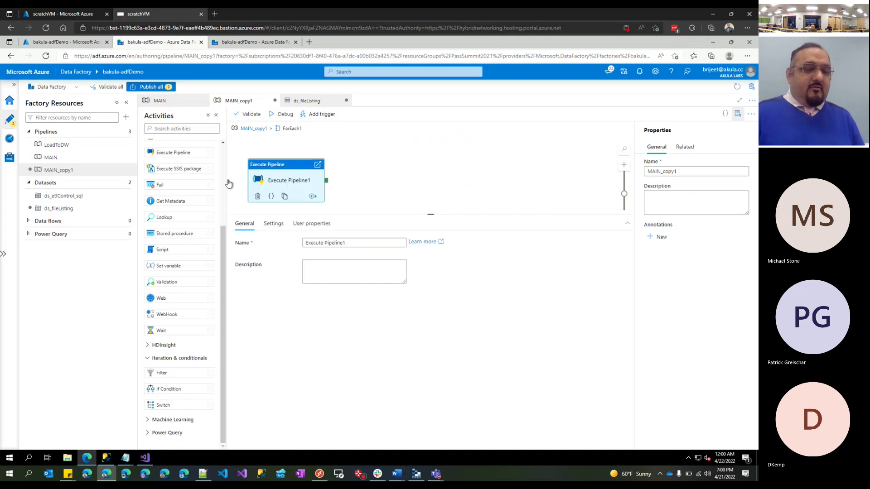
{"action": "left_click_drag", "start_coordinate": [194, 169], "coordinate": [423, 174]}
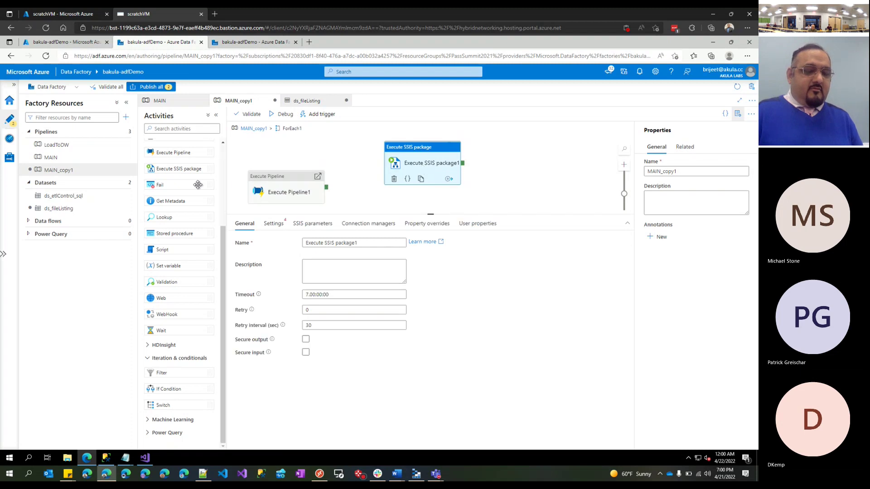
{"action": "left_click_drag", "start_coordinate": [172, 202], "coordinate": [573, 175]}
{"action": "left_click_drag", "start_coordinate": [328, 187], "coordinate": [394, 172]}
{"action": "left_click_drag", "start_coordinate": [465, 172], "coordinate": [564, 191]}
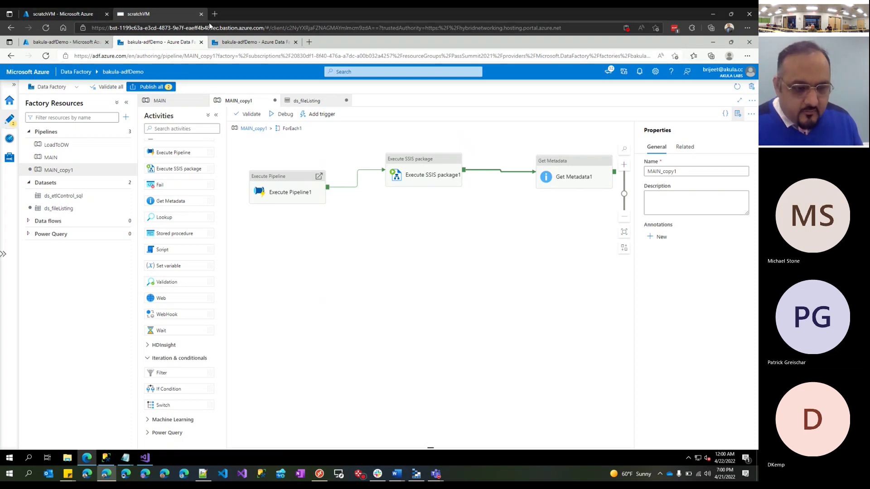
Step: Delete the MAIN_copy1 pipeline together with its unsaved changes
{"action": "left_click", "coordinate": [245, 42]}
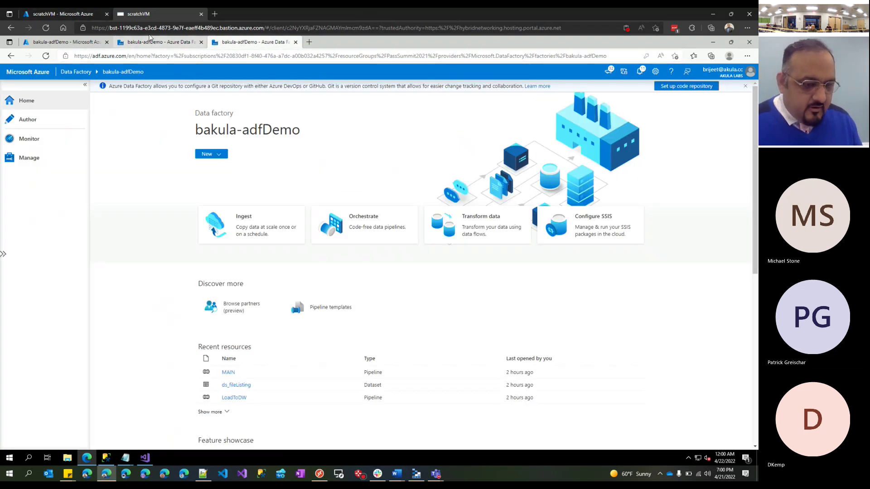
{"action": "left_click", "coordinate": [142, 44]}
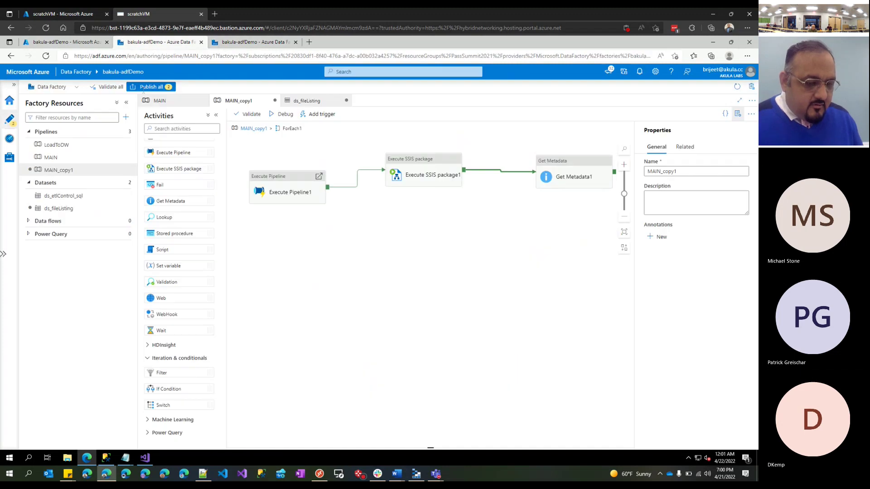
{"action": "left_click", "coordinate": [129, 169]}
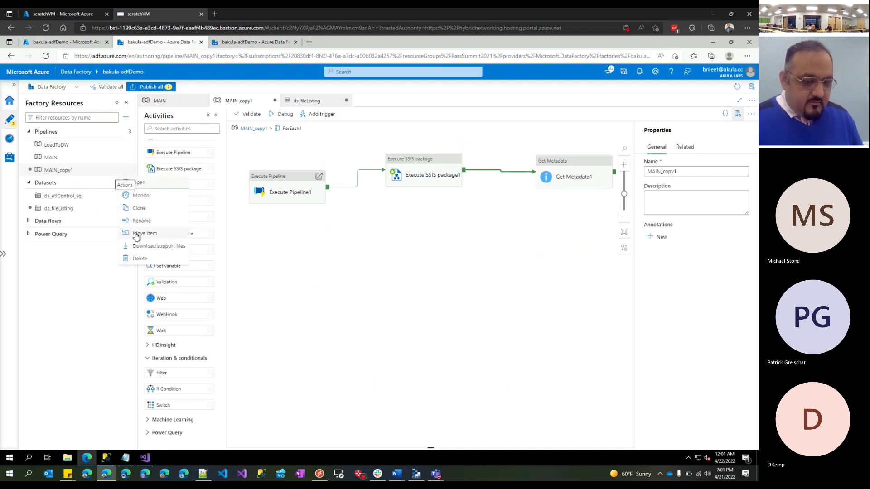
{"action": "left_click", "coordinate": [152, 260]}
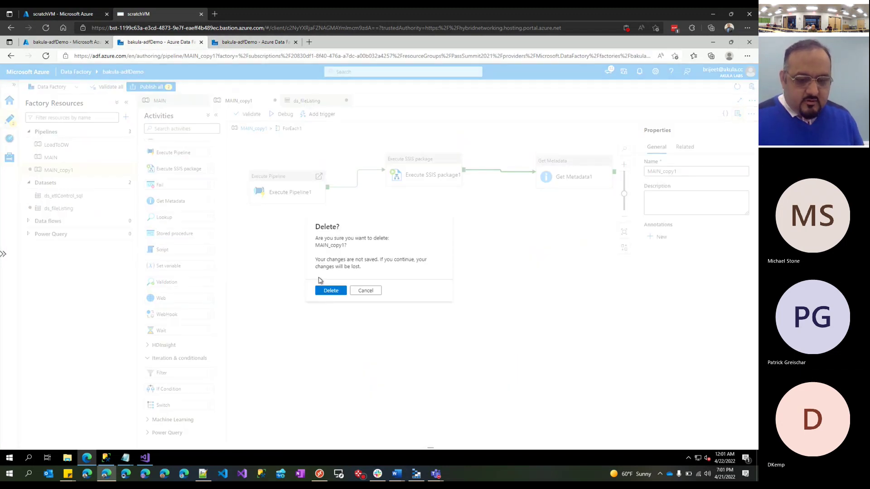
{"action": "left_click", "coordinate": [330, 291]}
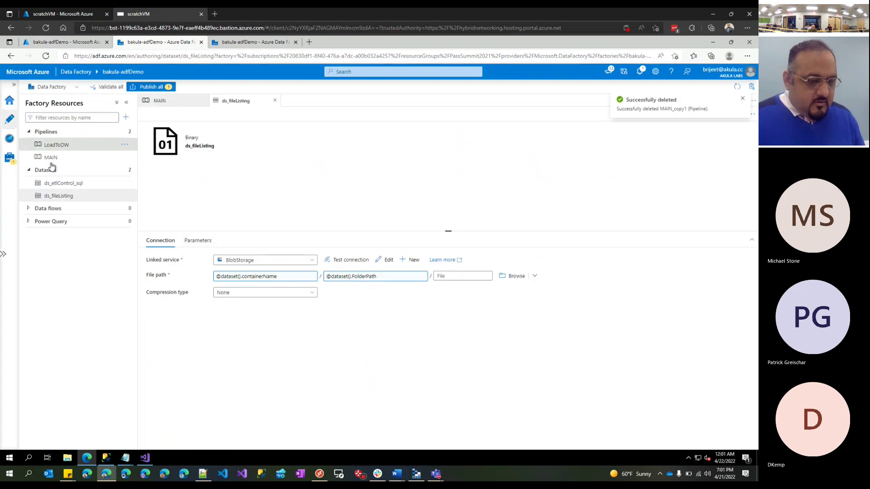
Step: Open the MAIN pipeline and review its parameters, ForEach1's Items expression and the inner LoadToDW Execute Pipeline activity
{"action": "left_click", "coordinate": [62, 160]}
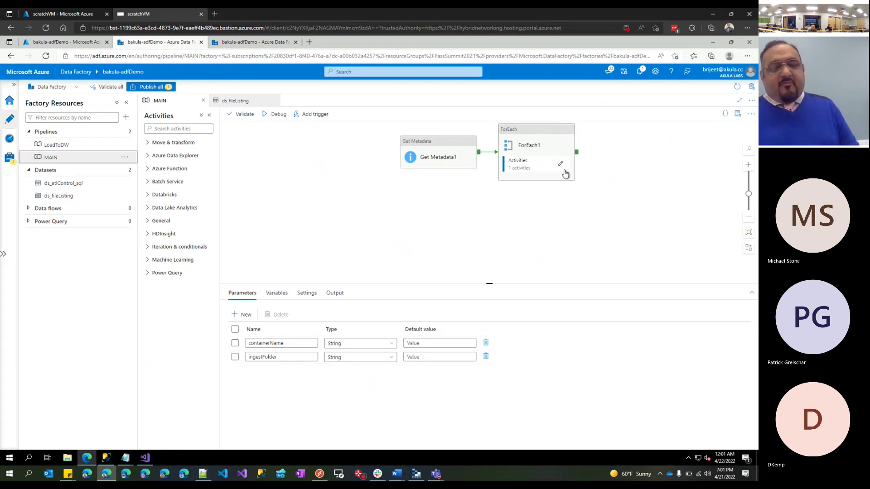
{"action": "left_click", "coordinate": [281, 357]}
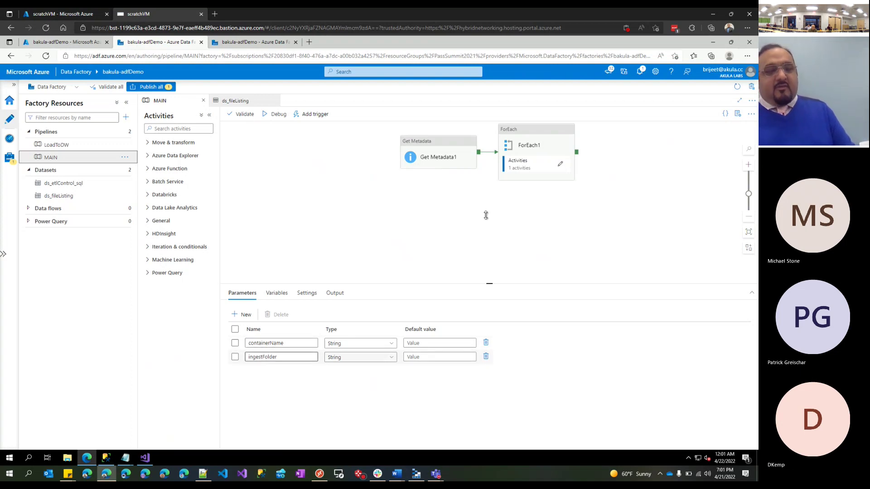
{"action": "left_click", "coordinate": [555, 133]}
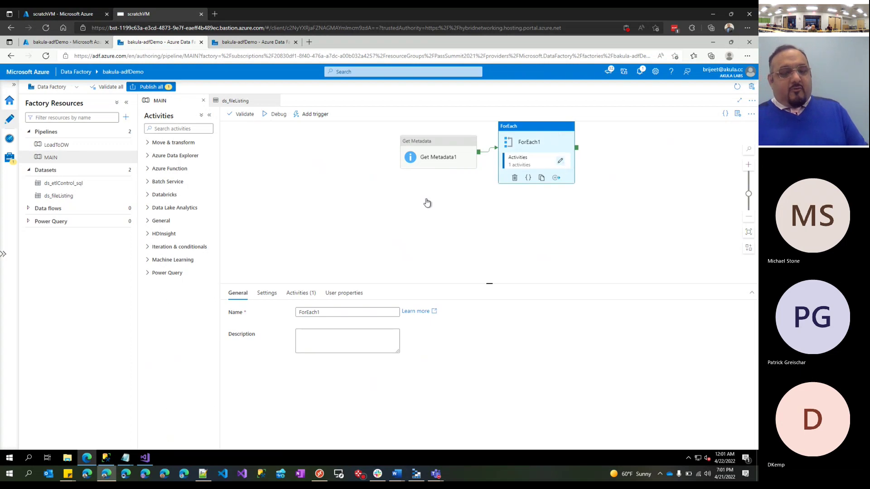
{"action": "left_click", "coordinate": [265, 294]}
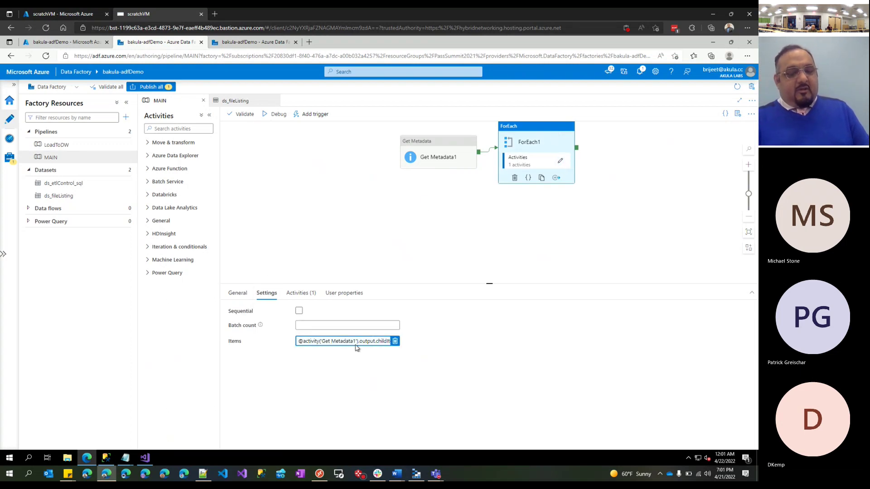
{"action": "left_click", "coordinate": [561, 162]}
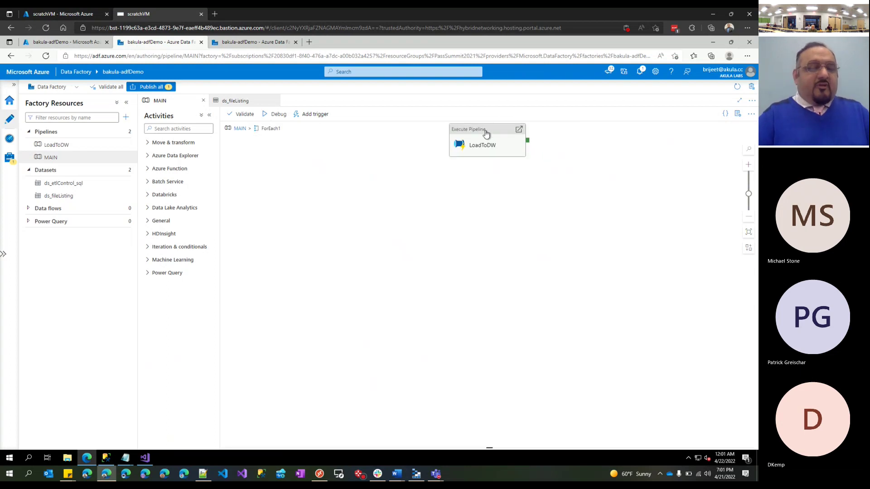
{"action": "left_click_drag", "start_coordinate": [486, 134], "coordinate": [411, 162]}
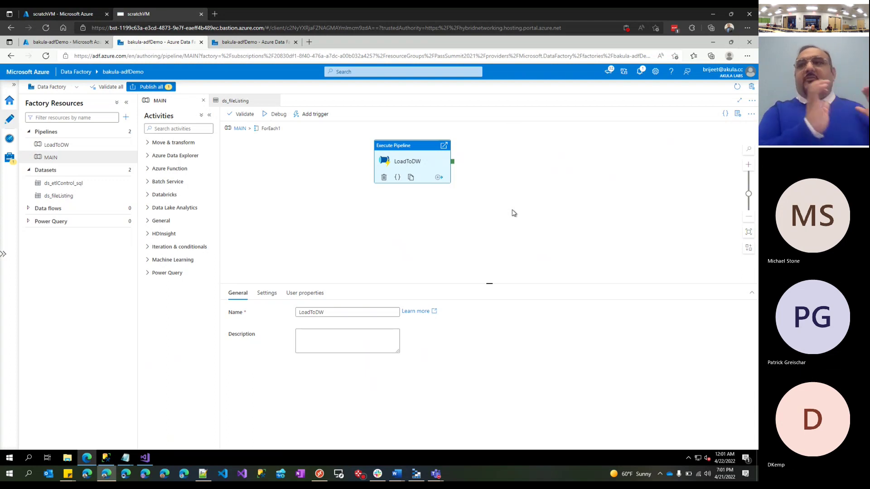
Step: Open the LoadToDW pipeline and review its parameters and the general settings of the get Config Values Lookup activity
{"action": "left_click", "coordinate": [67, 146]}
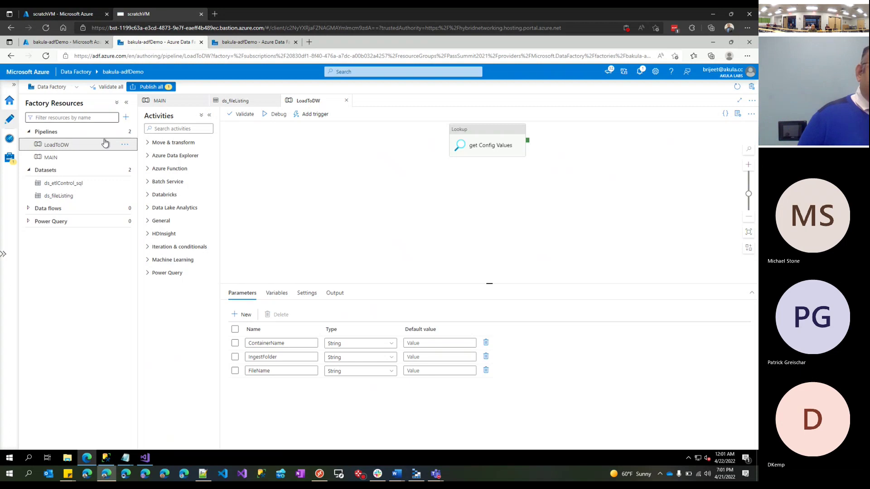
{"action": "left_click", "coordinate": [125, 146]}
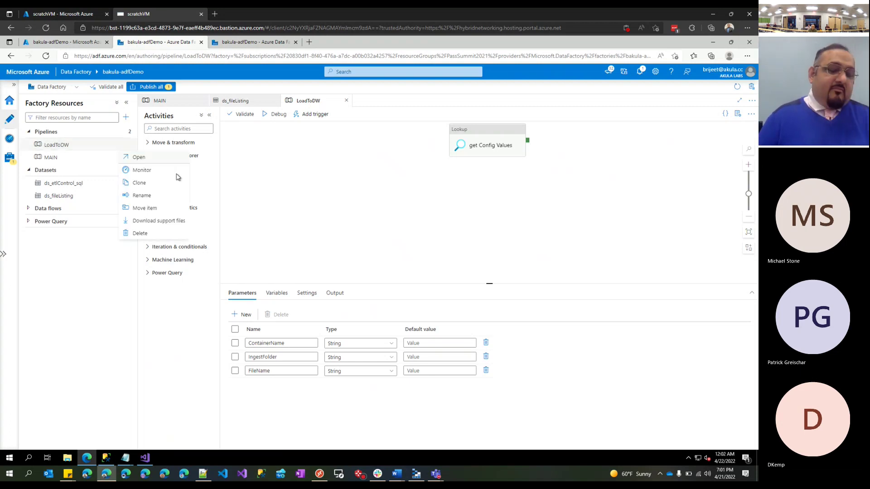
{"action": "left_click", "coordinate": [443, 348]}
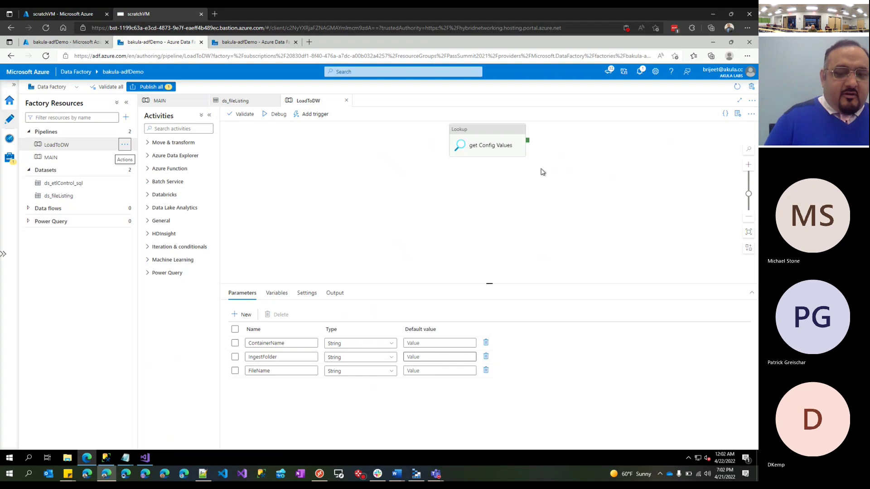
{"action": "left_click_drag", "start_coordinate": [490, 137], "coordinate": [323, 158]}
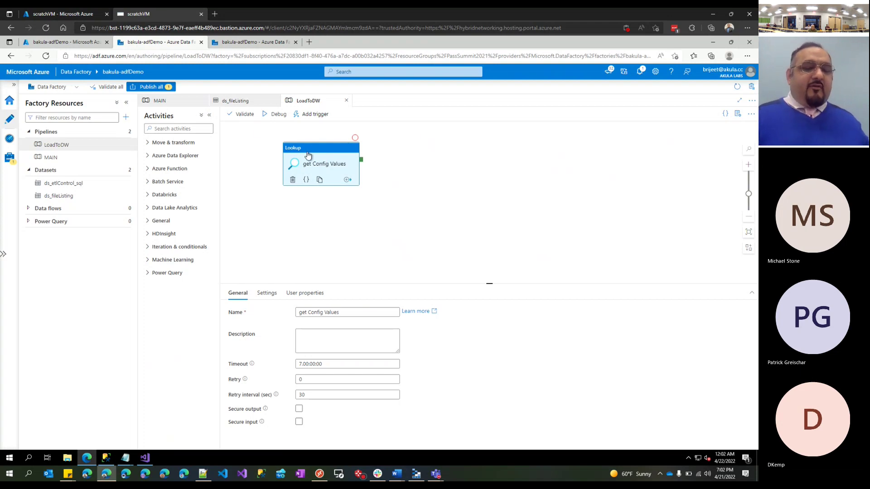
{"action": "left_click_drag", "start_coordinate": [324, 149], "coordinate": [328, 150]}
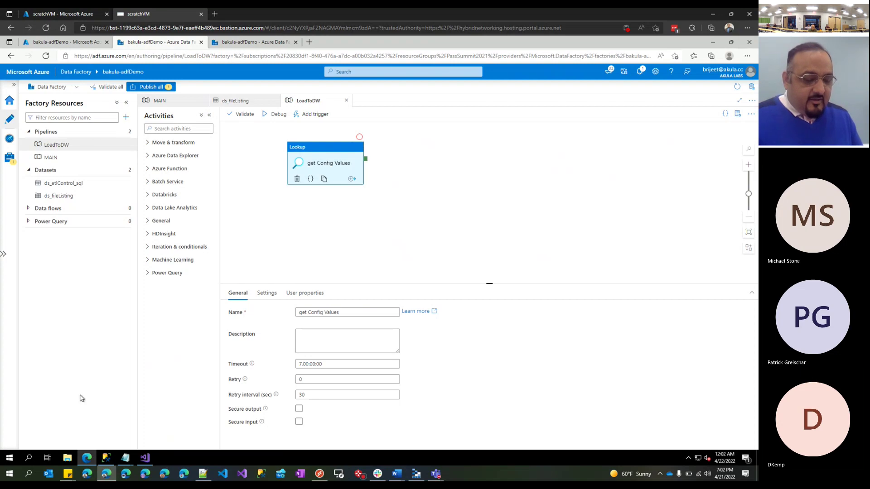
Step: Check the local network connection, try to reconnect the scratchVM remote session, and close the session's browser tab
{"action": "left_click", "coordinate": [108, 463]}
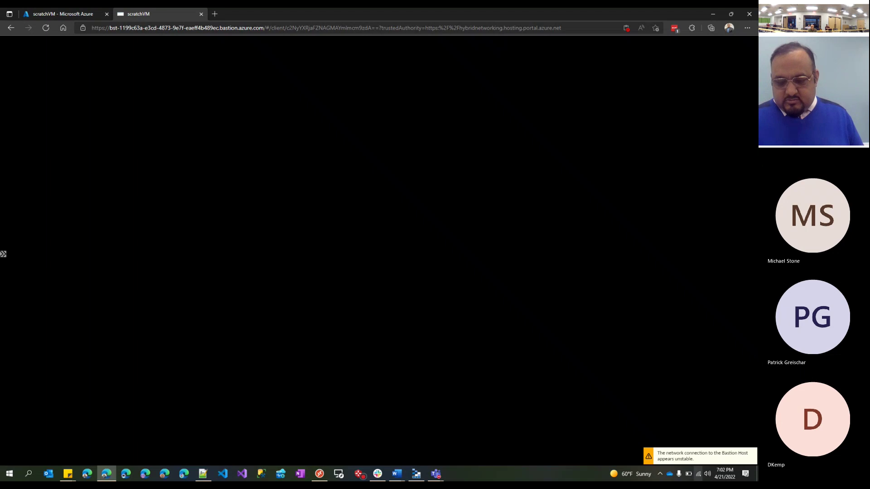
{"action": "left_click", "coordinate": [699, 479]}
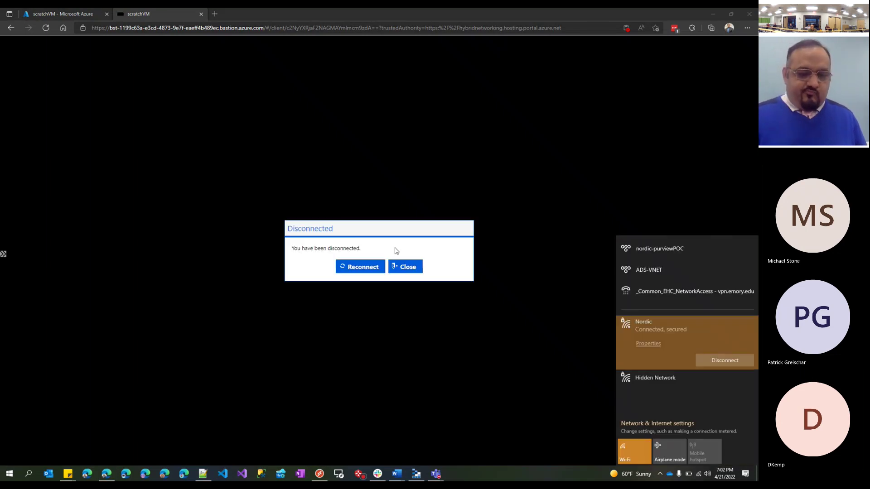
{"action": "left_click", "coordinate": [369, 267]}
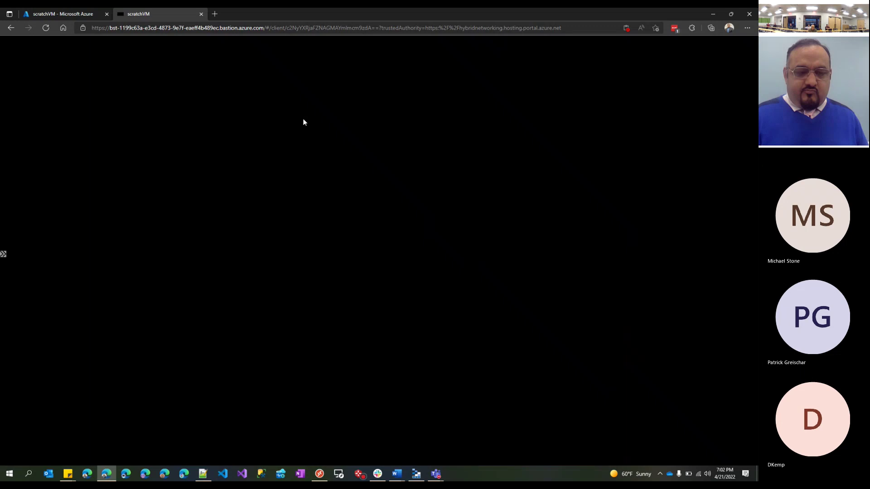
{"action": "key", "text": "ctrl+w"}
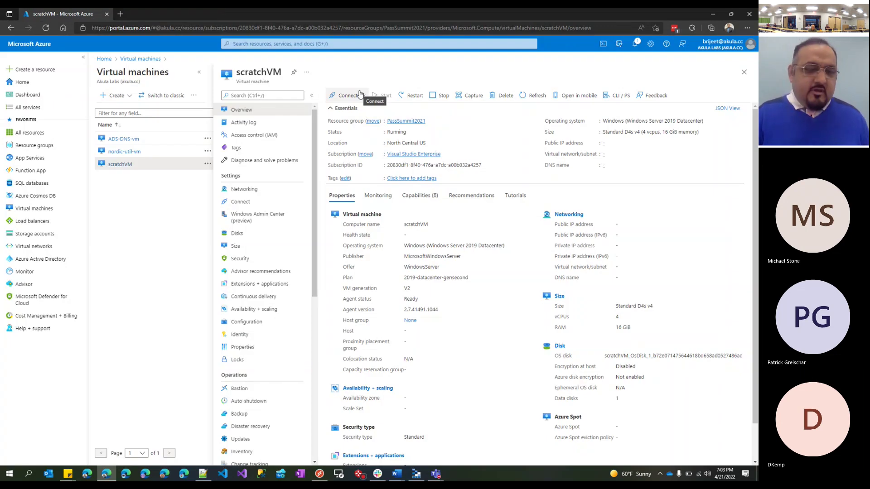
Step: Open Azure Data Factory at adf.azure.com in a new browser tab and select the bakula-adfDemo data factory
{"action": "left_click", "coordinate": [121, 17]}
{"action": "type", "text": "adf."}
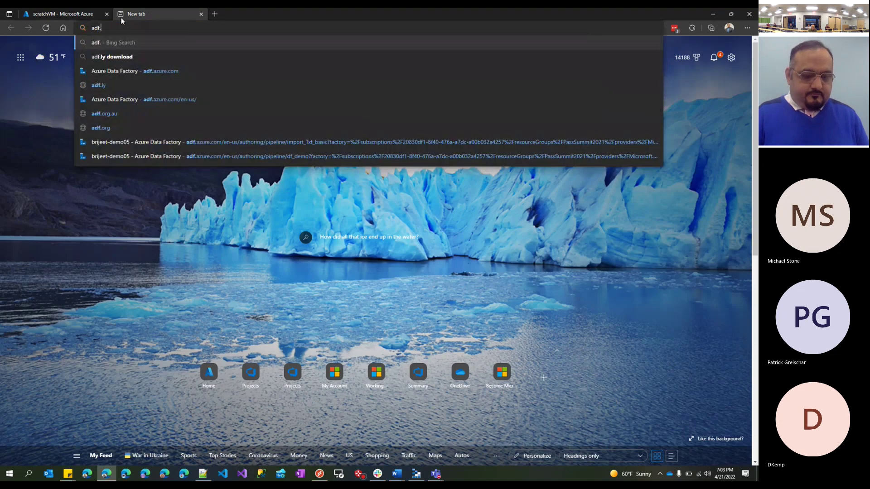
{"action": "key", "text": "Down"}
{"action": "key", "text": "Down"}
{"action": "key", "text": "Return"}
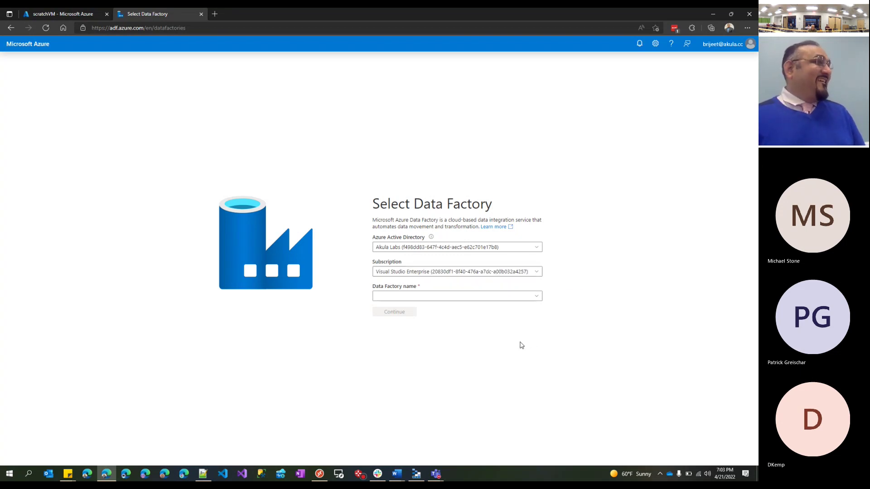
{"action": "left_click", "coordinate": [493, 299]}
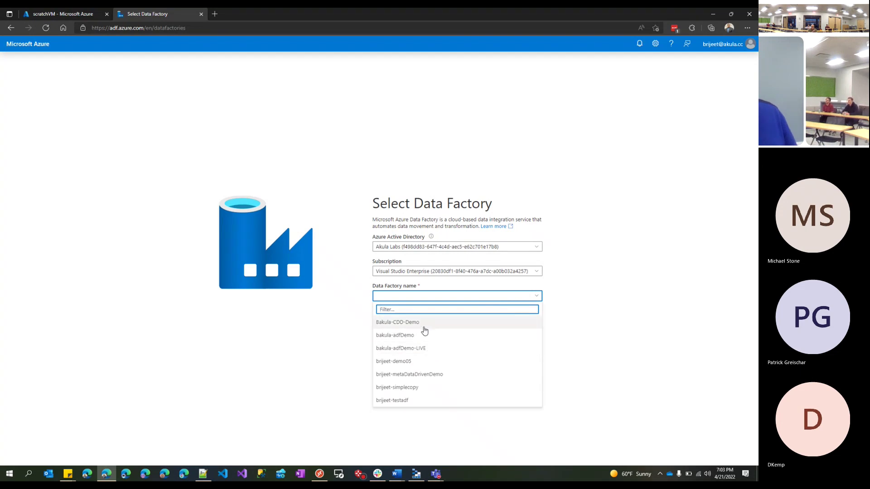
{"action": "left_click", "coordinate": [422, 340]}
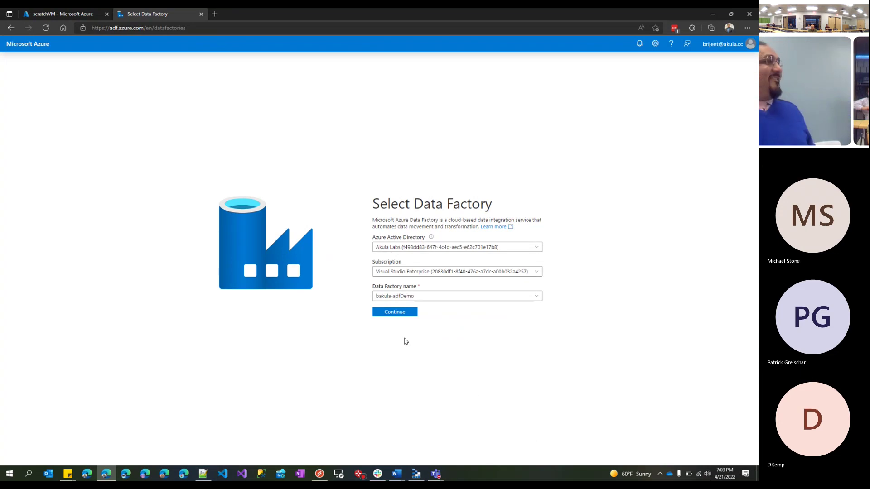
{"action": "left_click", "coordinate": [403, 311]}
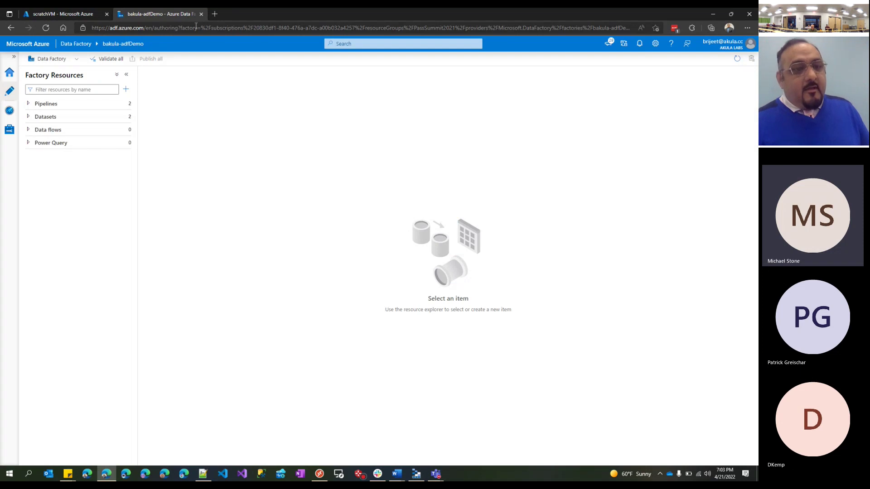
Step: Open the MAIN and LoadToDW pipelines from the factory resources, and reposition the get Config Values Lookup activity on its canvas
{"action": "left_click", "coordinate": [59, 107]}
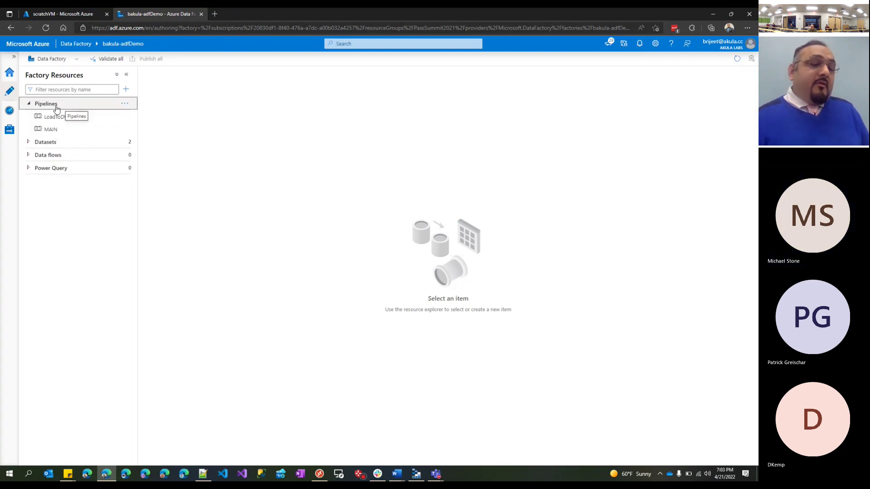
{"action": "left_click", "coordinate": [135, 170]}
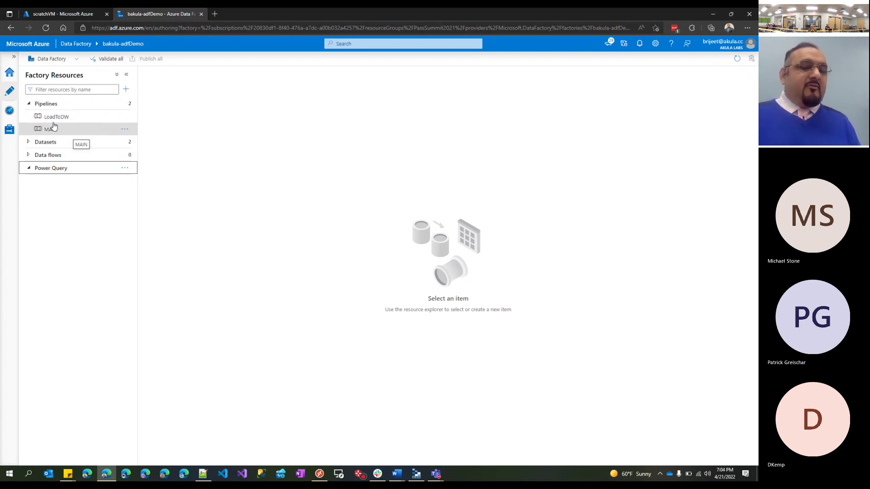
{"action": "left_click", "coordinate": [55, 128]}
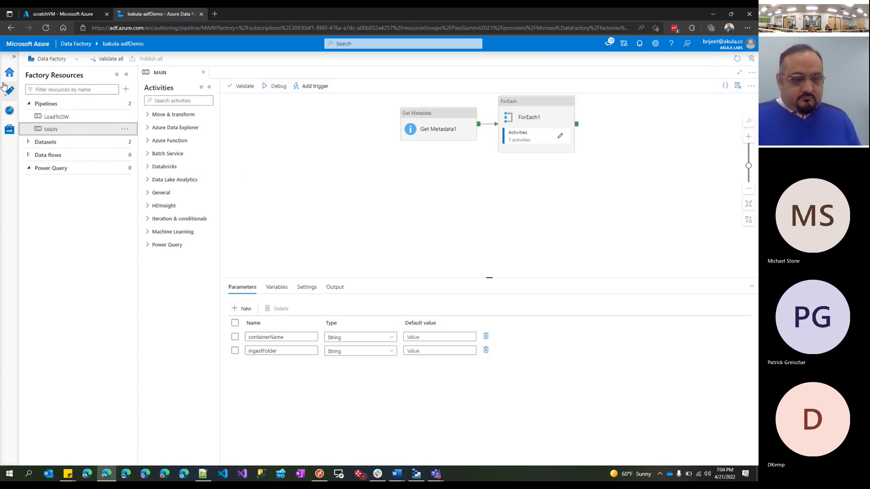
{"action": "left_click", "coordinate": [74, 117]}
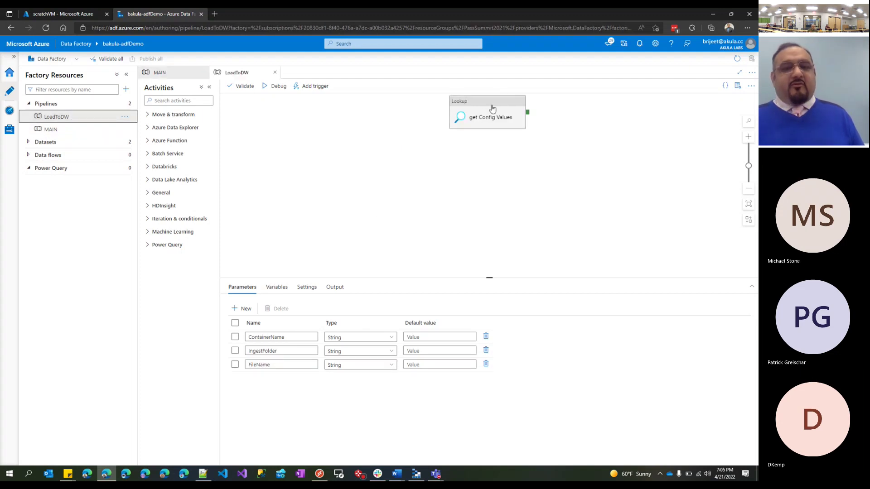
{"action": "left_click_drag", "start_coordinate": [493, 108], "coordinate": [313, 140]}
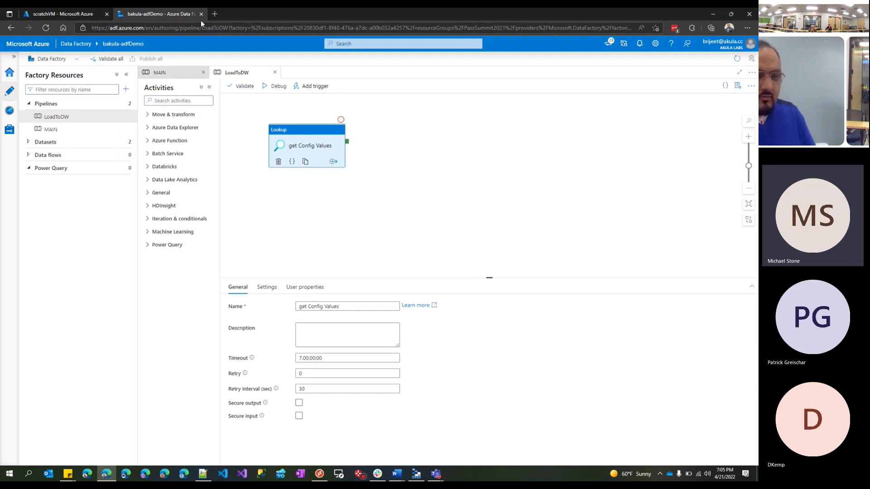
Step: Connect to scratchVM through Bastion from its Azure portal page, entering the account password
{"action": "left_click", "coordinate": [89, 17]}
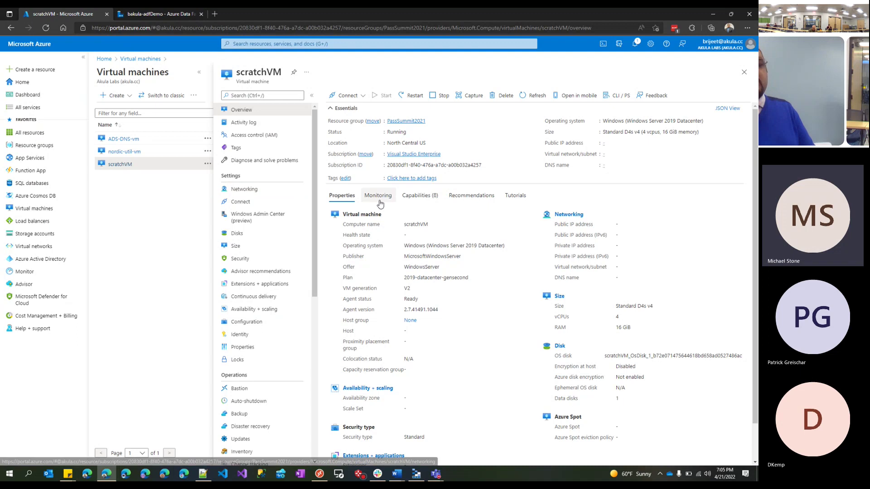
{"action": "left_click", "coordinate": [364, 97]}
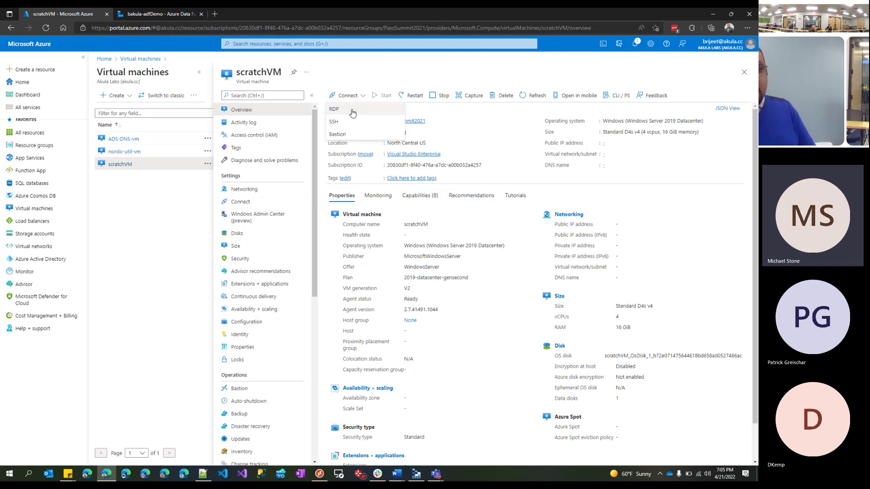
{"action": "left_click", "coordinate": [344, 132]}
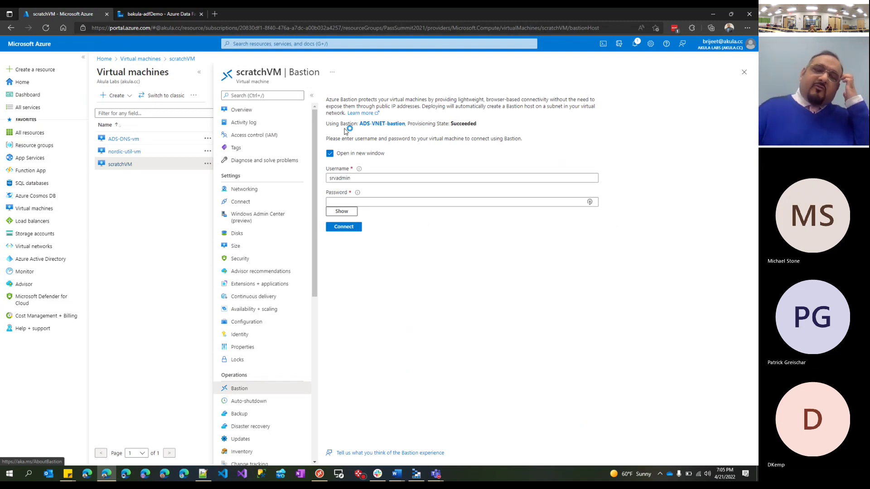
{"action": "left_click", "coordinate": [458, 202]}
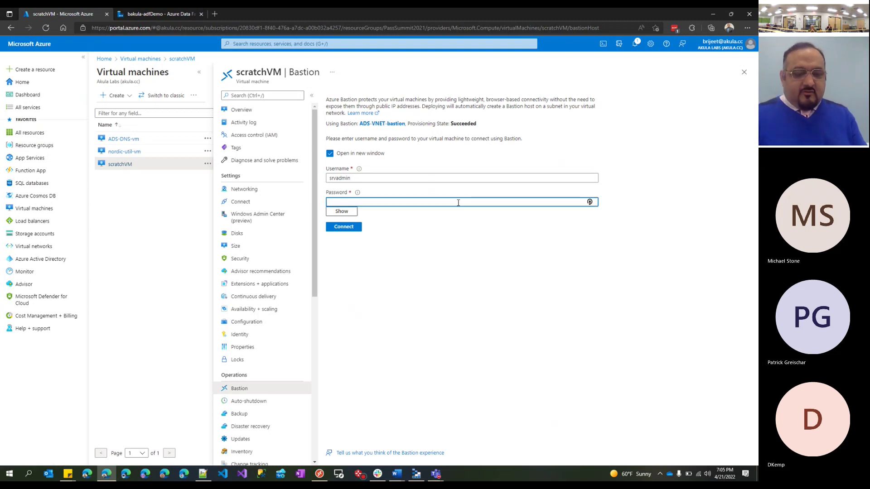
{"action": "type", "text": "••"}
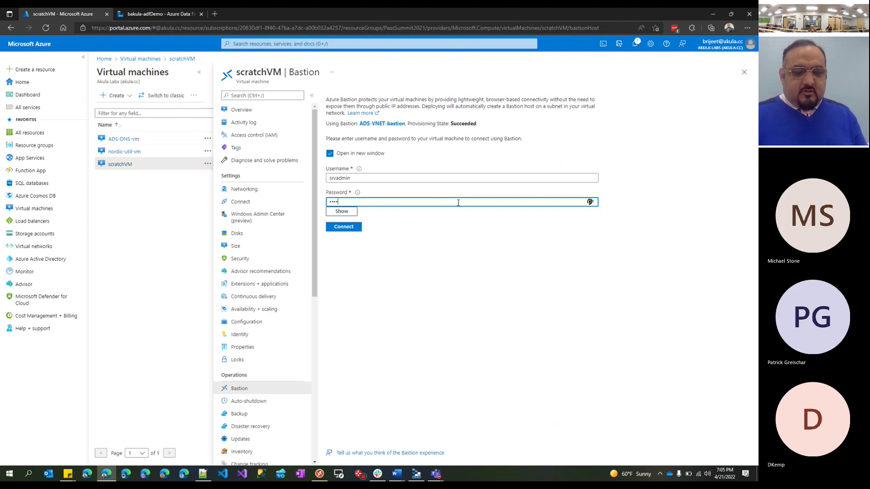
{"action": "type", "text": "•••"}
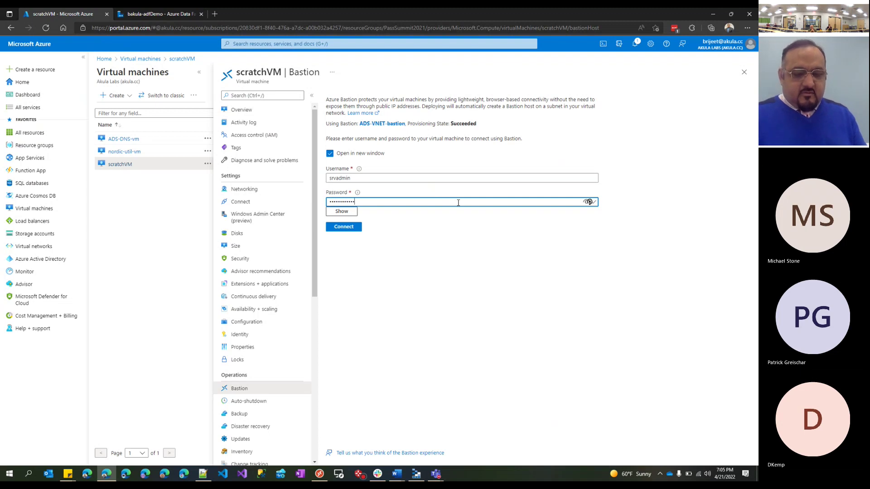
{"action": "key", "text": "Return"}
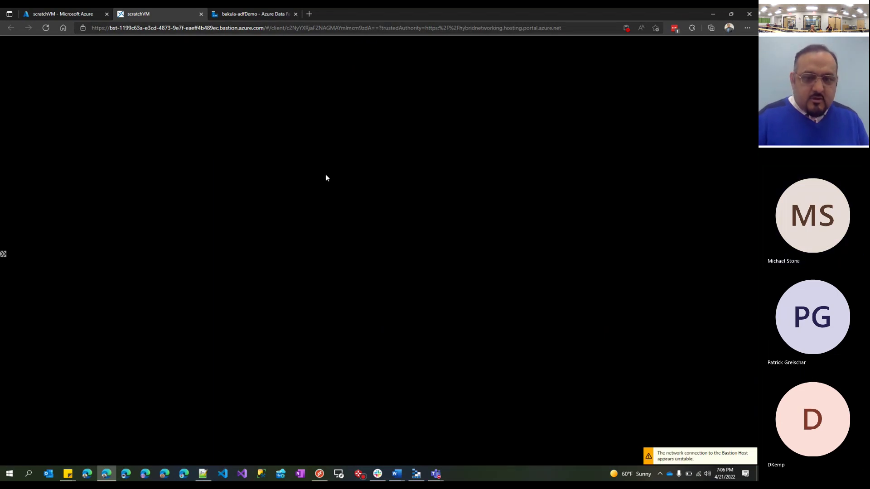
Step: Check the Bastion site's clipboard permission and try to reconnect the scratchVM session
{"action": "left_click", "coordinate": [630, 28]}
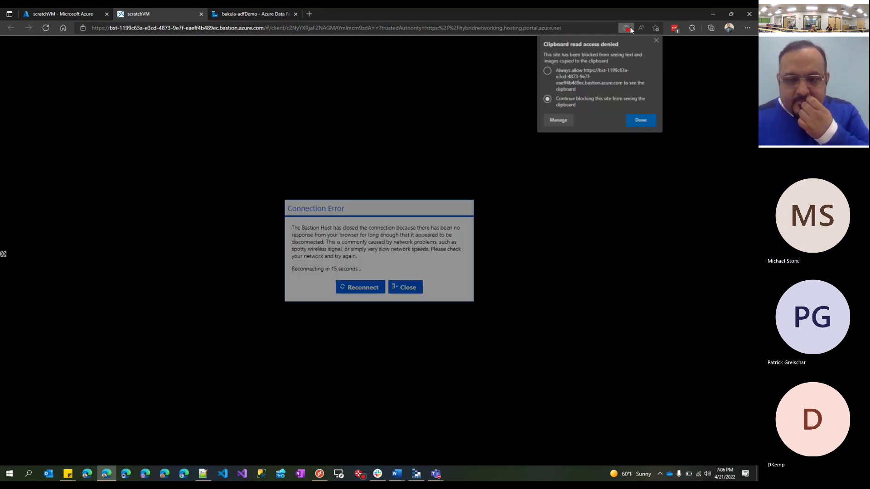
{"action": "left_click", "coordinate": [371, 291]}
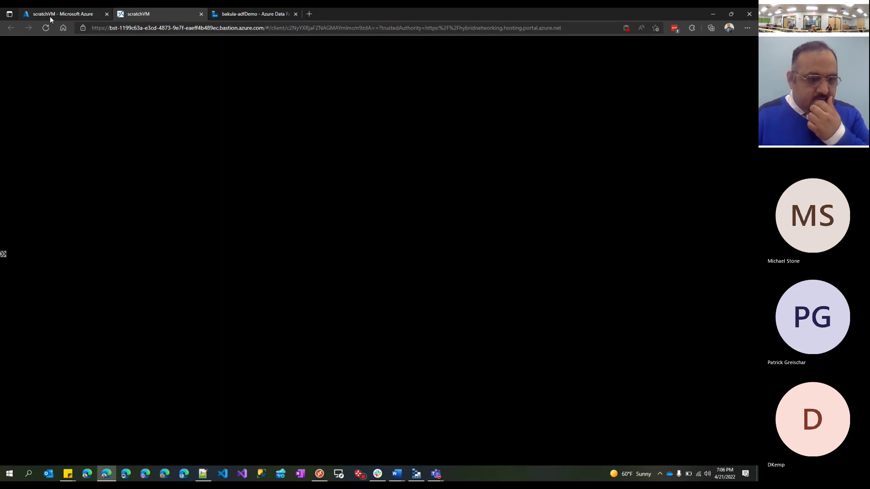
{"action": "left_click", "coordinate": [50, 16]}
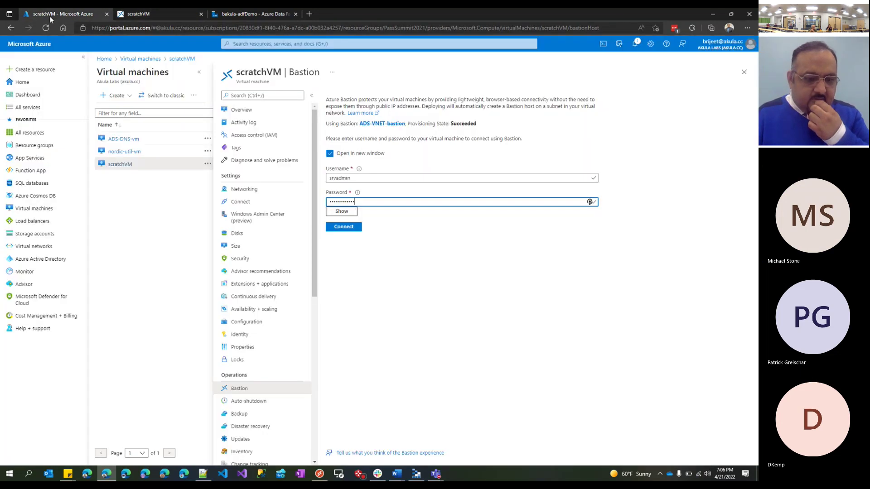
{"action": "left_click", "coordinate": [165, 15]}
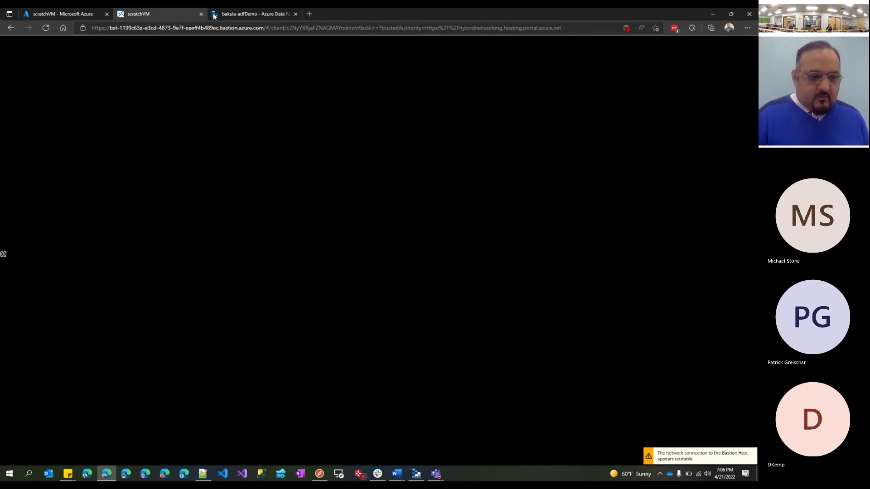
Step: Return to the bakula-adfDemo data factory, view its linked services, and check the SQL Server Management Studio window
{"action": "left_click", "coordinate": [230, 13]}
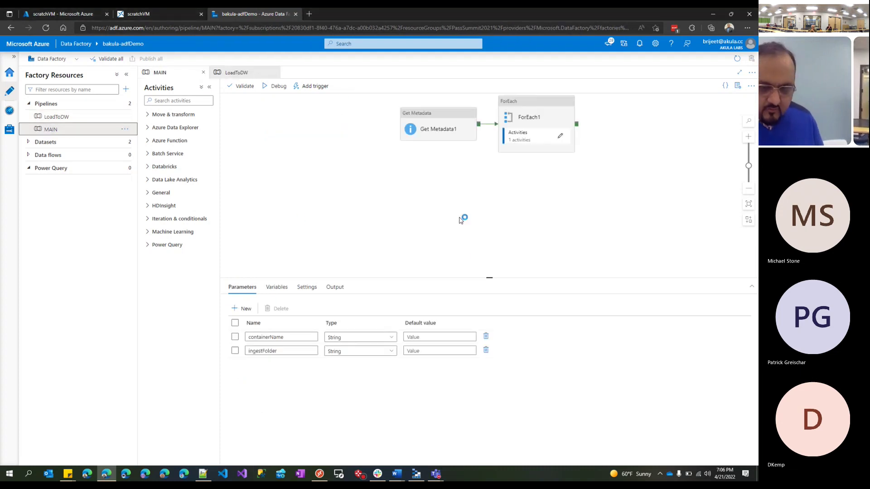
{"action": "left_click", "coordinate": [8, 131]}
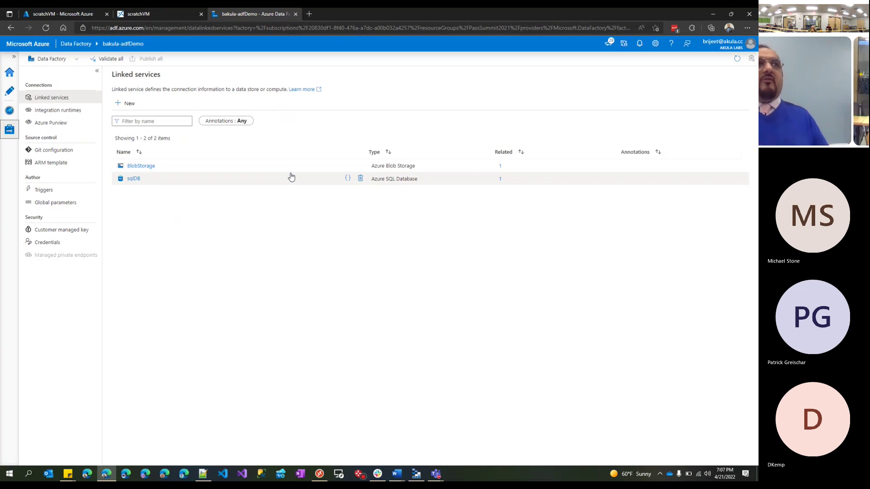
{"action": "key", "text": "alt+Tab"}
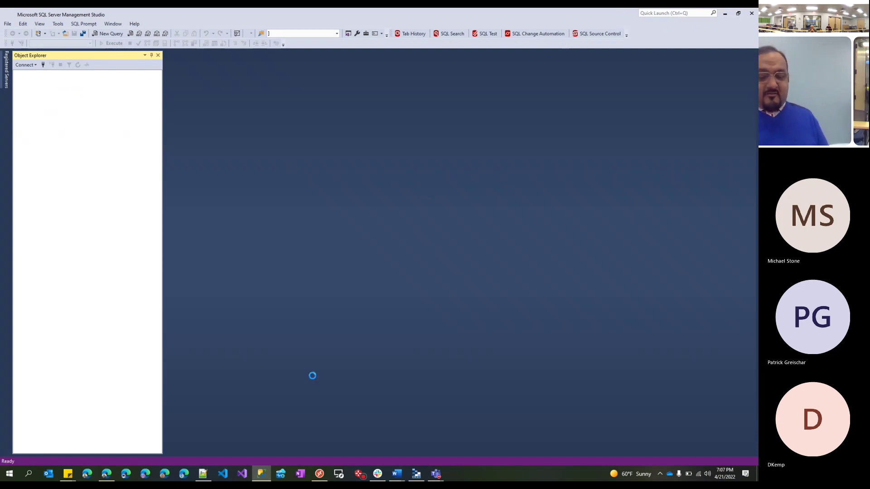
{"action": "key", "text": "alt+Tab"}
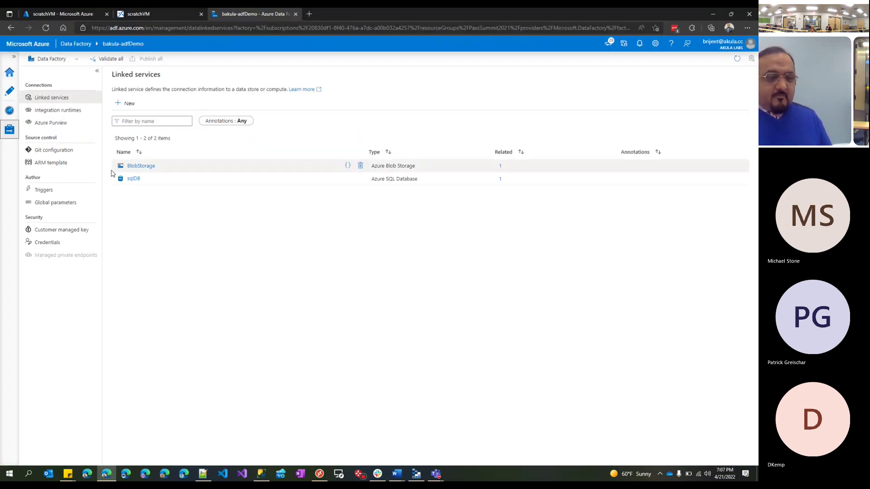
Step: Open the debug pipeline runs in monitoring and examine the get Config Values output of the most recent LoadToDW run
{"action": "left_click", "coordinate": [10, 111]}
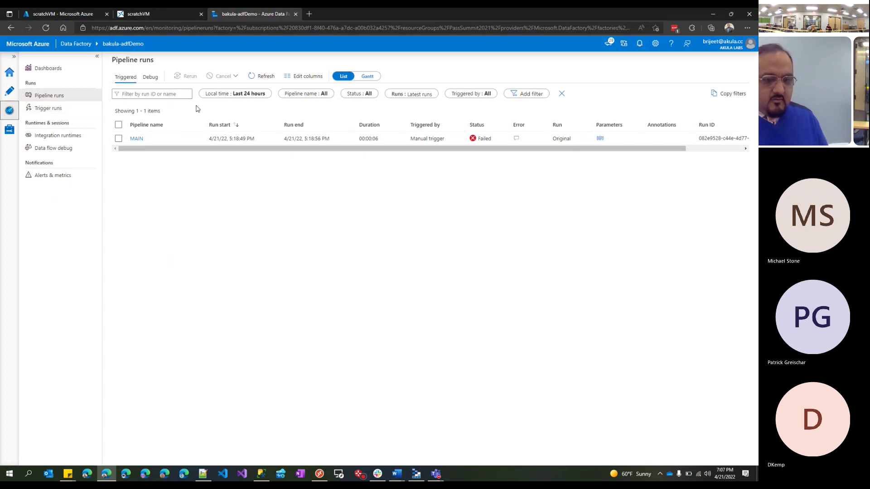
{"action": "left_click", "coordinate": [150, 76]}
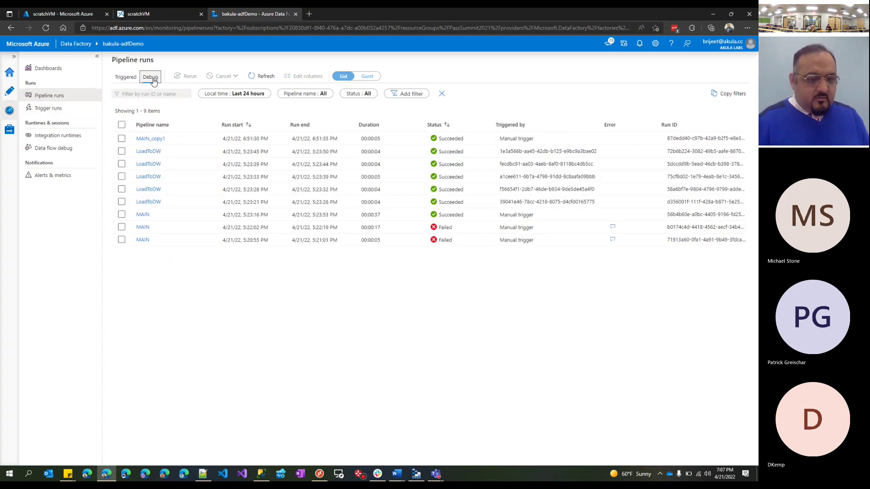
{"action": "left_click", "coordinate": [149, 152]}
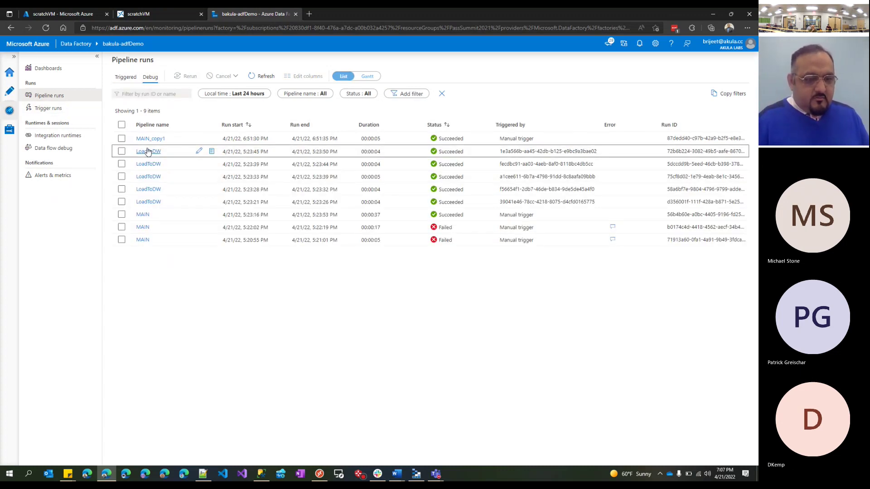
{"action": "left_click", "coordinate": [148, 151]}
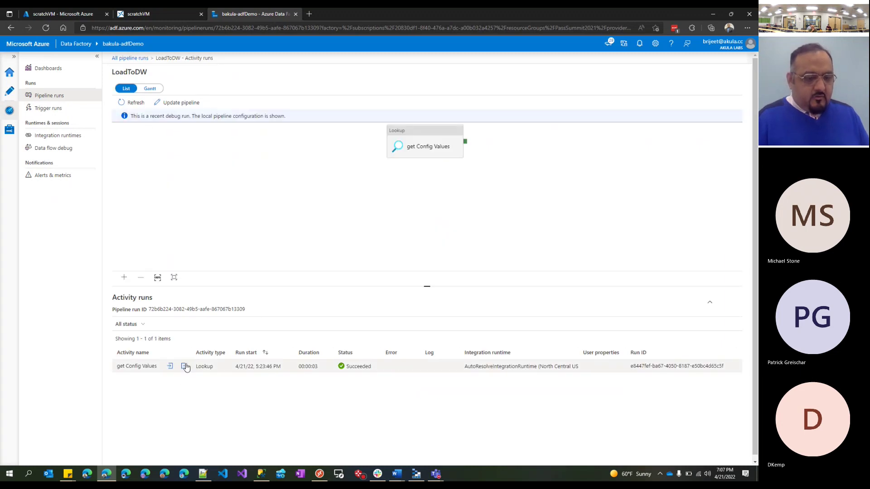
{"action": "left_click", "coordinate": [184, 367]}
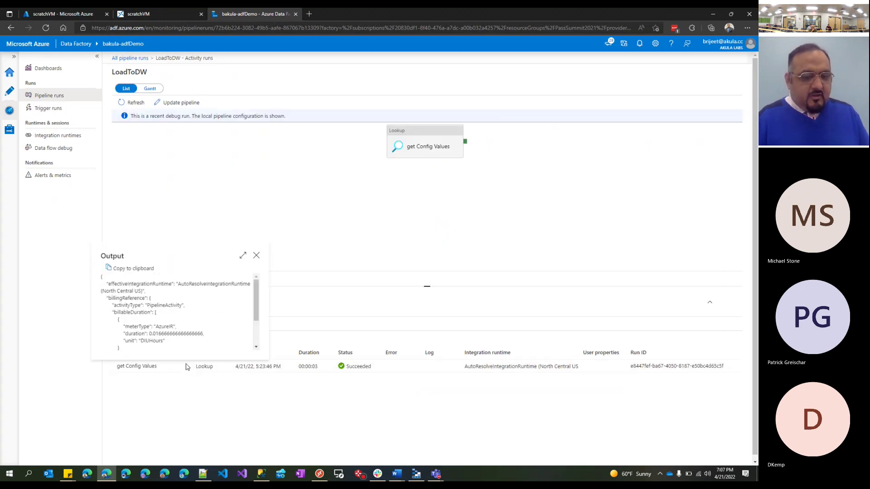
{"action": "left_click", "coordinate": [242, 257]}
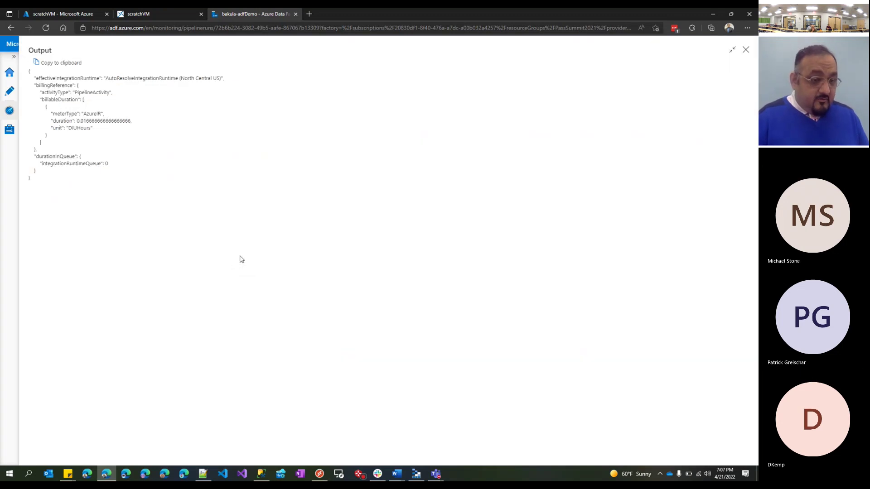
{"action": "left_click", "coordinate": [746, 50]}
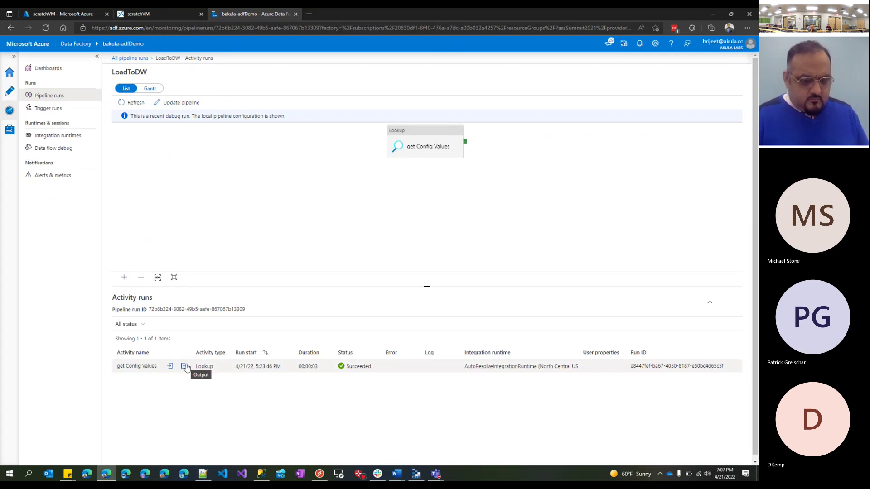
{"action": "left_click", "coordinate": [186, 368]}
{"action": "scroll", "coordinate": [209, 322], "scroll_direction": "down", "scroll_amount": 5}
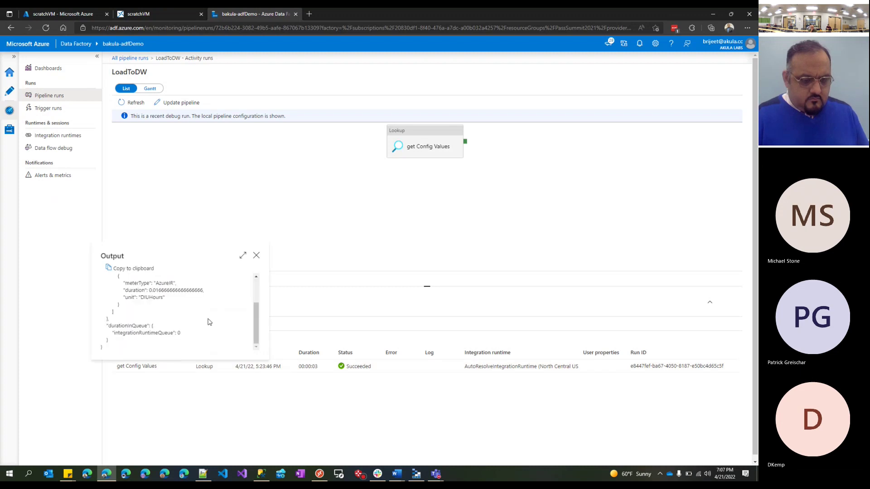
{"action": "scroll", "coordinate": [209, 322], "scroll_direction": "up", "scroll_amount": 5}
{"action": "left_click", "coordinate": [256, 257]}
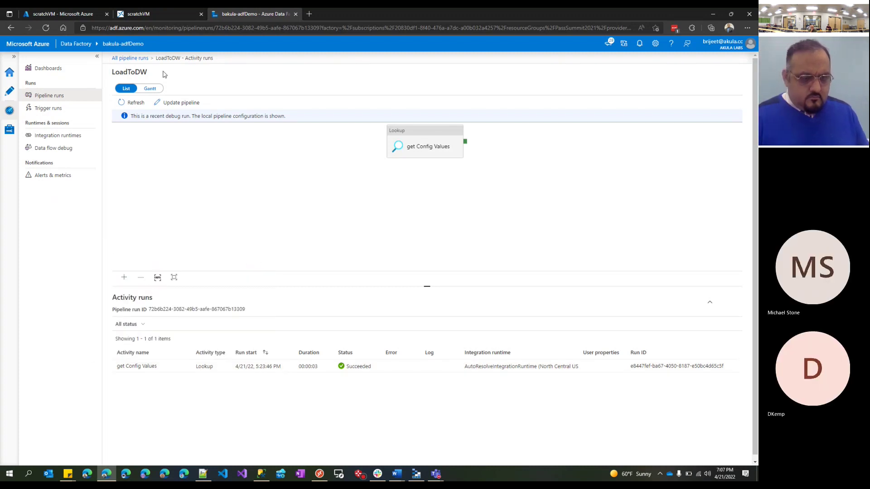
Step: Go back to all pipeline runs and examine the get Config Values output of the second most recent LoadToDW debug run
{"action": "left_click", "coordinate": [134, 58]}
{"action": "left_click", "coordinate": [147, 166]}
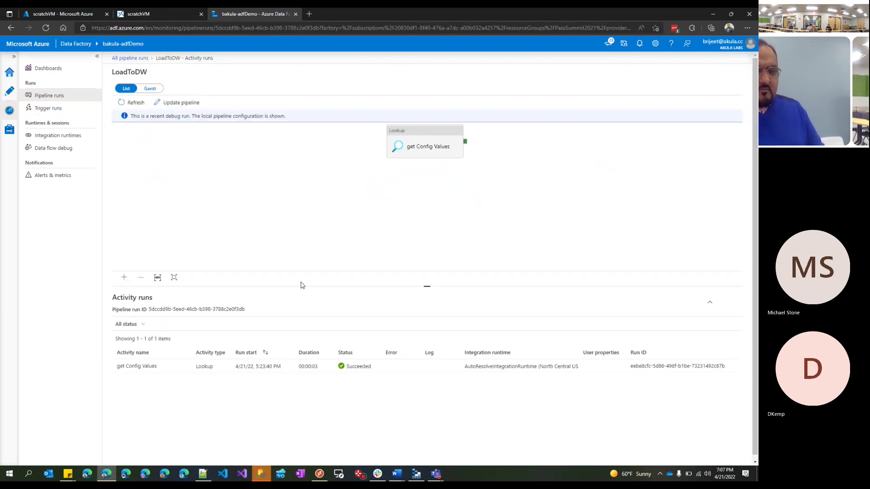
{"action": "left_click", "coordinate": [186, 367]}
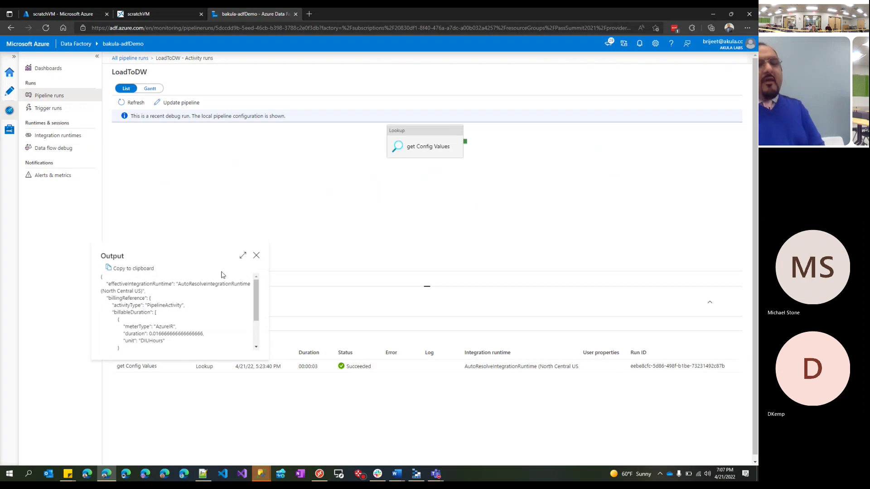
{"action": "scroll", "coordinate": [214, 301], "scroll_direction": "down", "scroll_amount": 2}
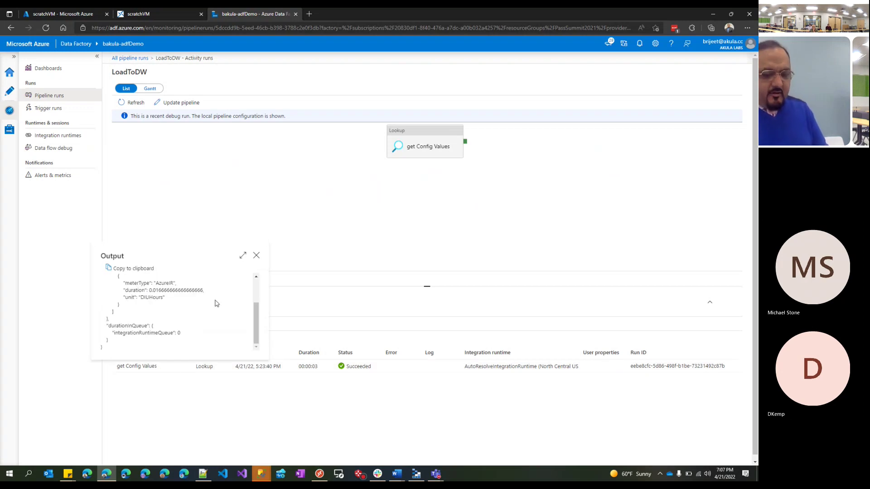
{"action": "left_click", "coordinate": [257, 255]}
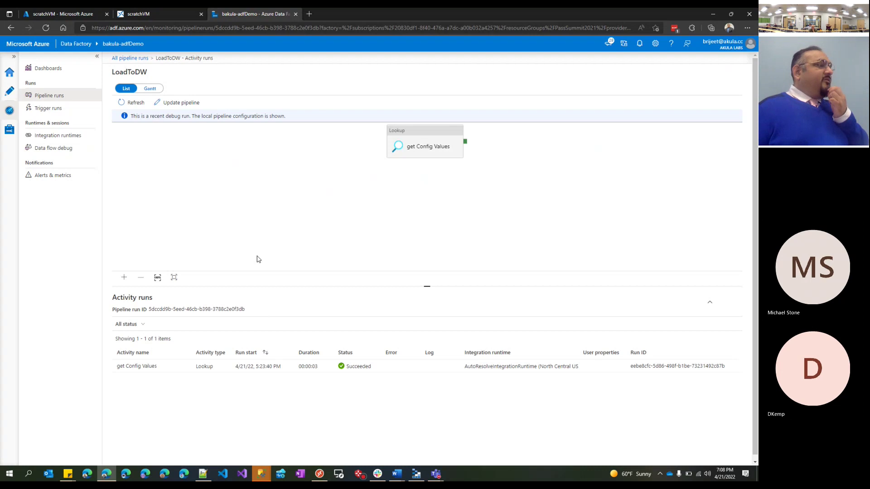
Step: Check the open SQL Server Management Studio windows and the scratchVM session, and return to the LoadToDW run
{"action": "left_click", "coordinate": [262, 476]}
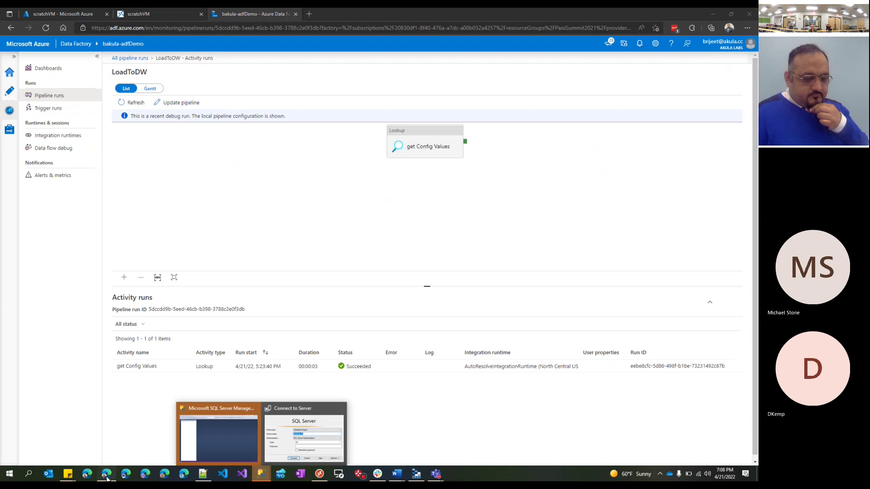
{"action": "left_click", "coordinate": [107, 475]}
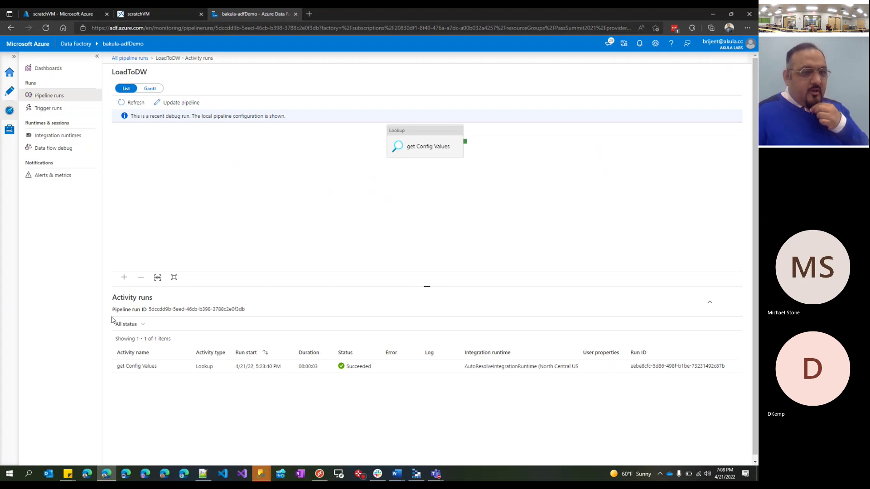
{"action": "left_click", "coordinate": [163, 11]}
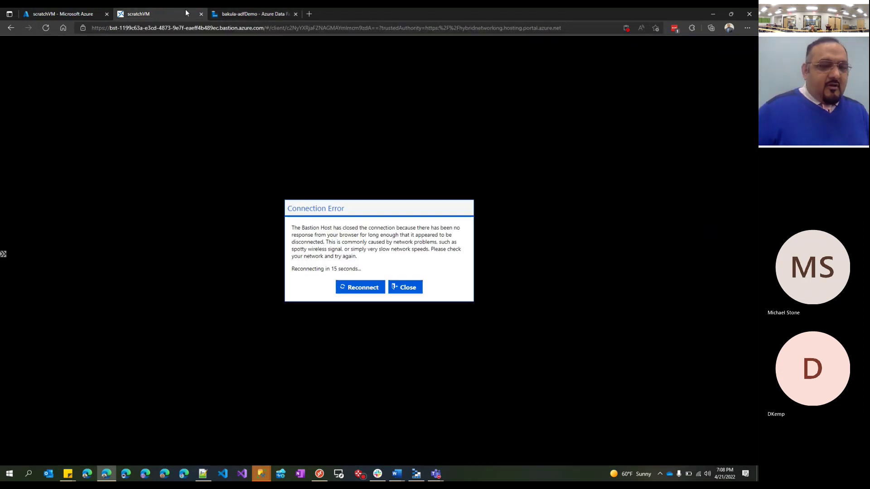
{"action": "left_click", "coordinate": [227, 15]}
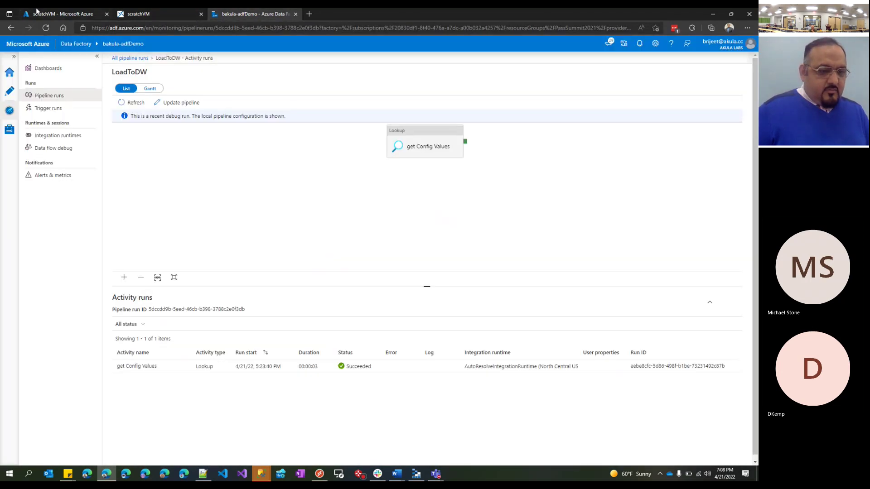
Step: Open the passSummit database on the bakula-passdemo server from the Azure portal's SQL databases
{"action": "left_click", "coordinate": [78, 17]}
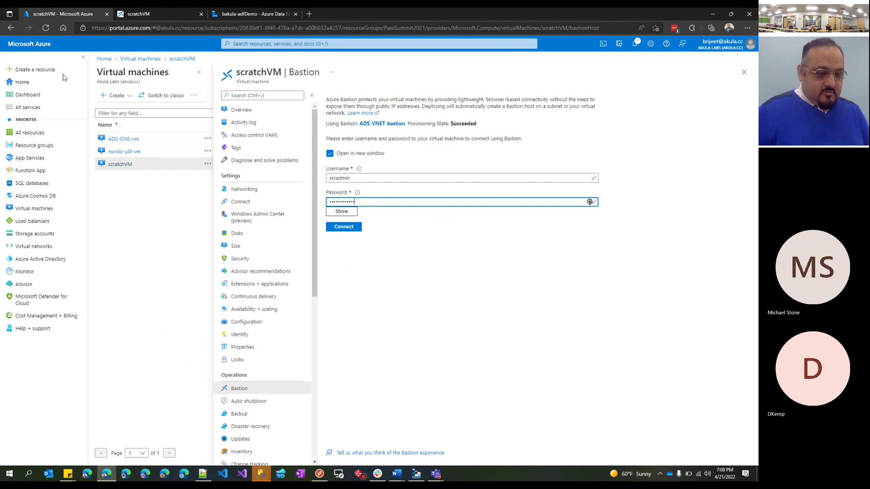
{"action": "left_click", "coordinate": [33, 185]}
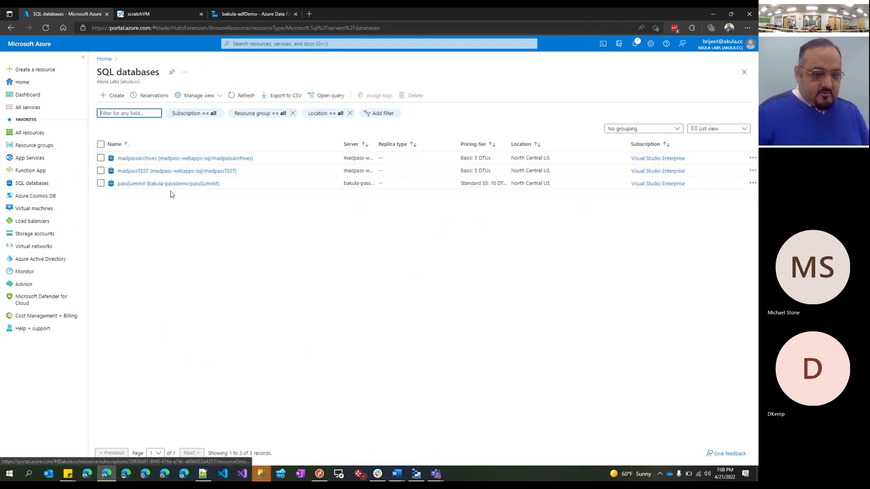
{"action": "left_click", "coordinate": [175, 186]}
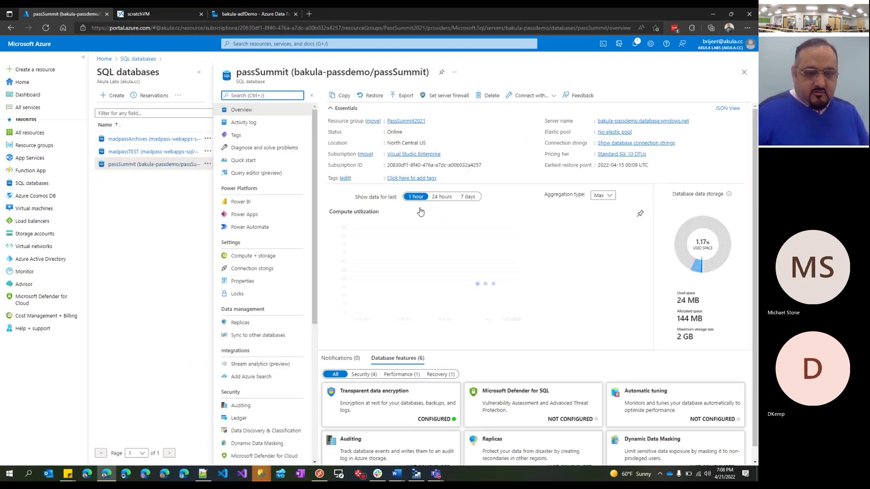
Step: Add and save a firewall rule named nordic for the current client IP address on the bakula-passdemo server
{"action": "left_click", "coordinate": [653, 124]}
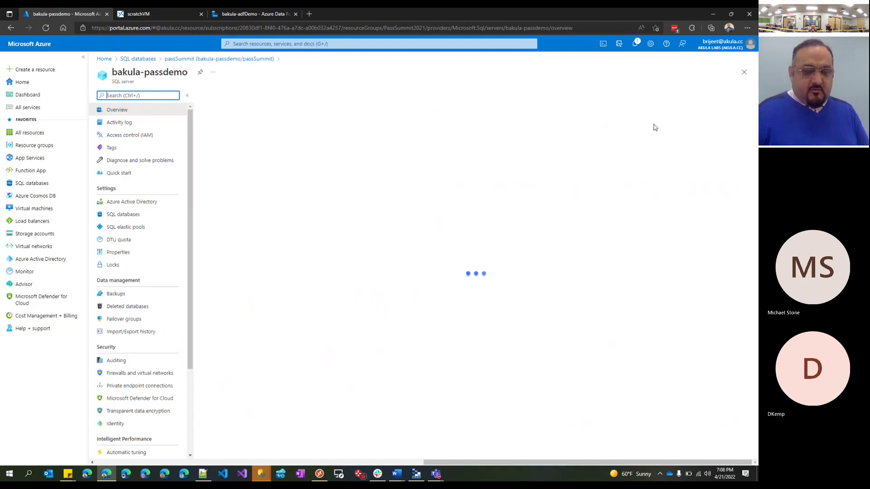
{"action": "left_click", "coordinate": [134, 373]}
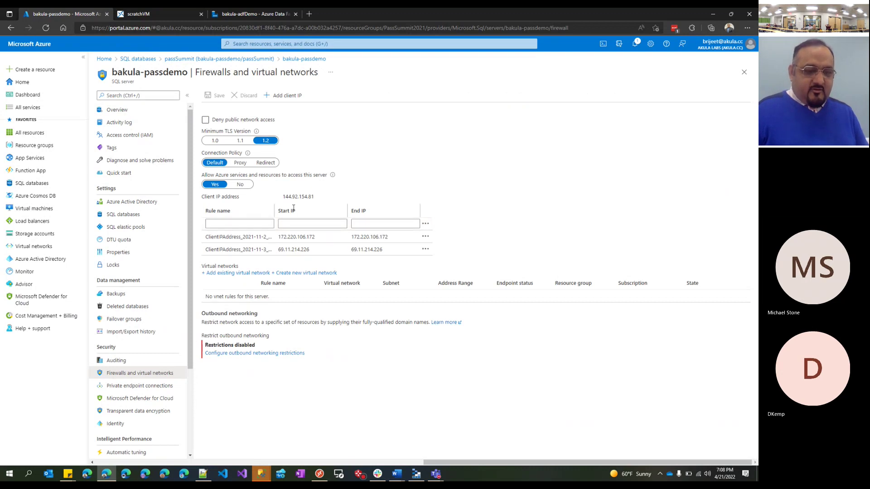
{"action": "left_click", "coordinate": [296, 94]}
{"action": "triple_click", "coordinate": [262, 237]}
{"action": "type", "text": "nordic"}
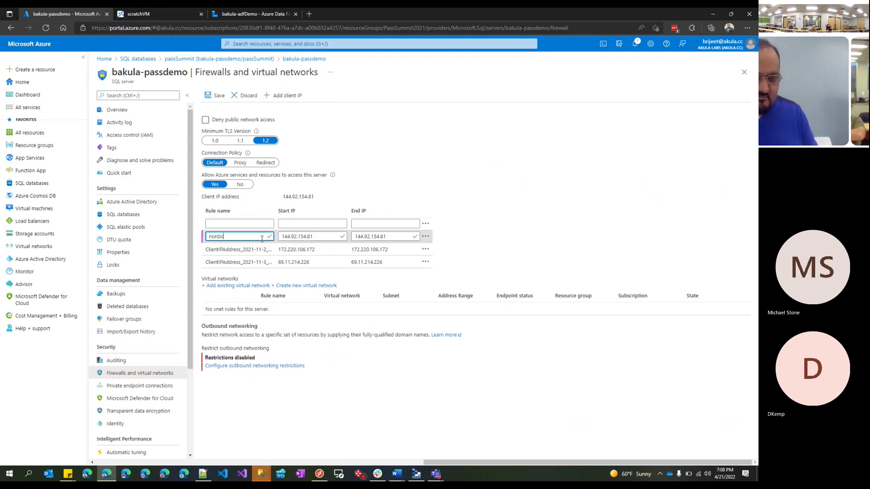
{"action": "left_click", "coordinate": [217, 100]}
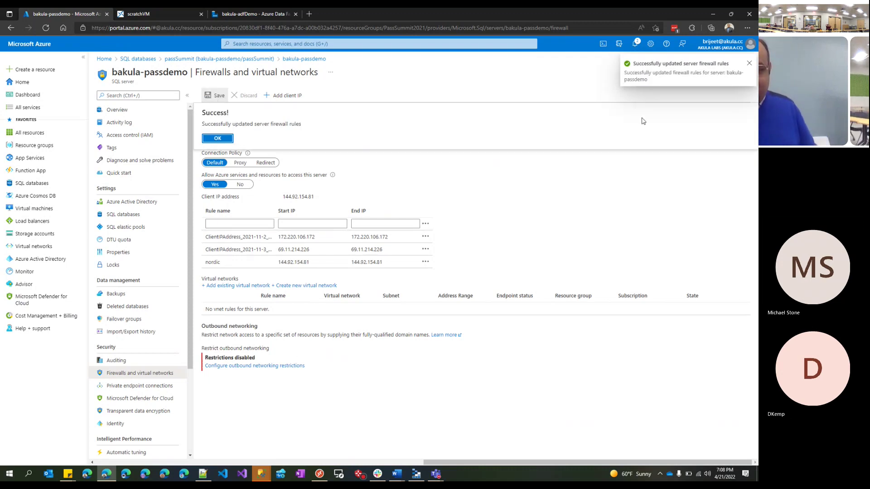
Step: Copy the full server name from the bakula-passdemo server's overview in the Azure portal
{"action": "left_click", "coordinate": [714, 13]}
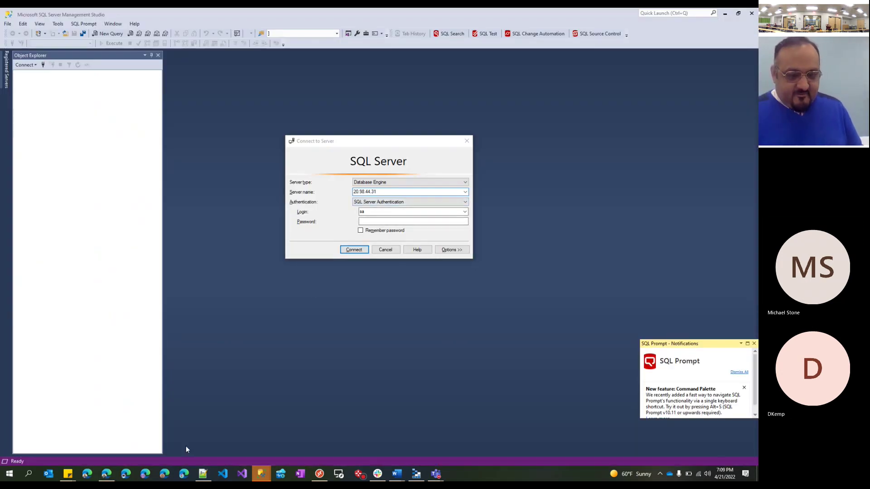
{"action": "key", "text": "alt+Tab"}
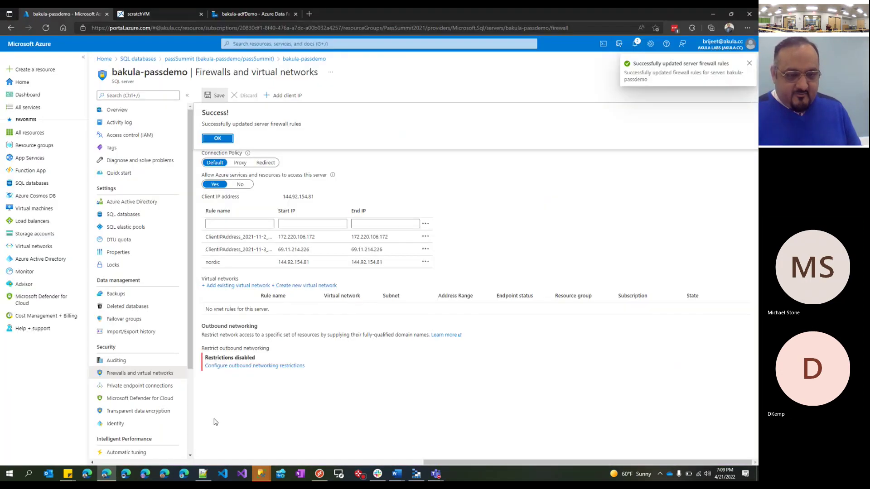
{"action": "left_click", "coordinate": [111, 115]}
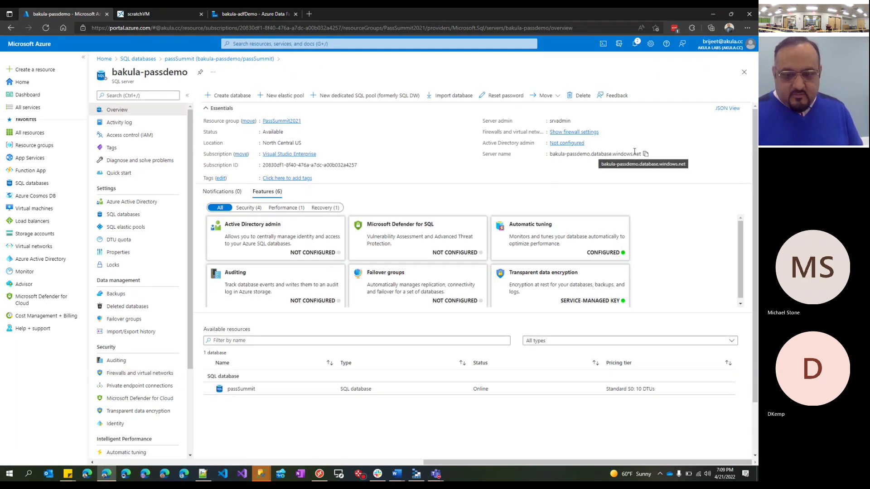
{"action": "left_click", "coordinate": [645, 155]}
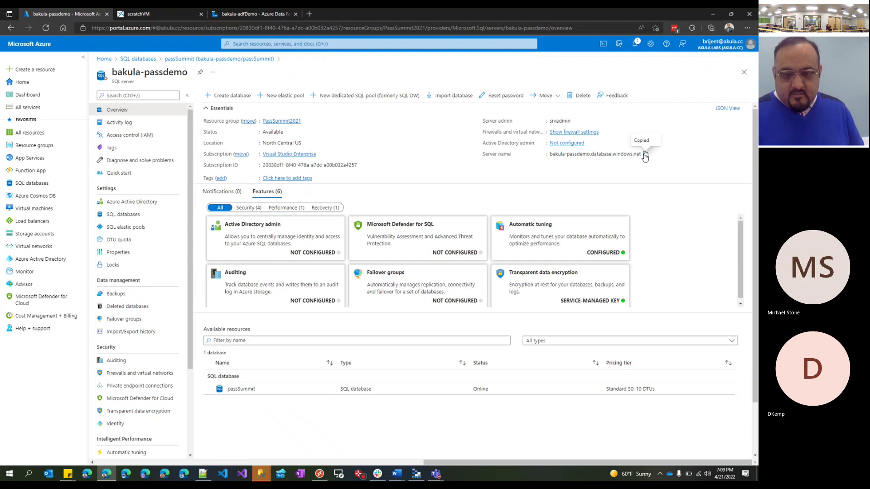
Step: Switch to SQL Server Management Studio and connect to bakula-passdemo.database.windows.net as srvadmin, entering the account password
{"action": "left_click", "coordinate": [720, 18]}
{"action": "key", "text": "ctrl+v"}
{"action": "key", "text": "Tab"}
{"action": "key", "text": "Tab"}
{"action": "type", "text": "srv"}
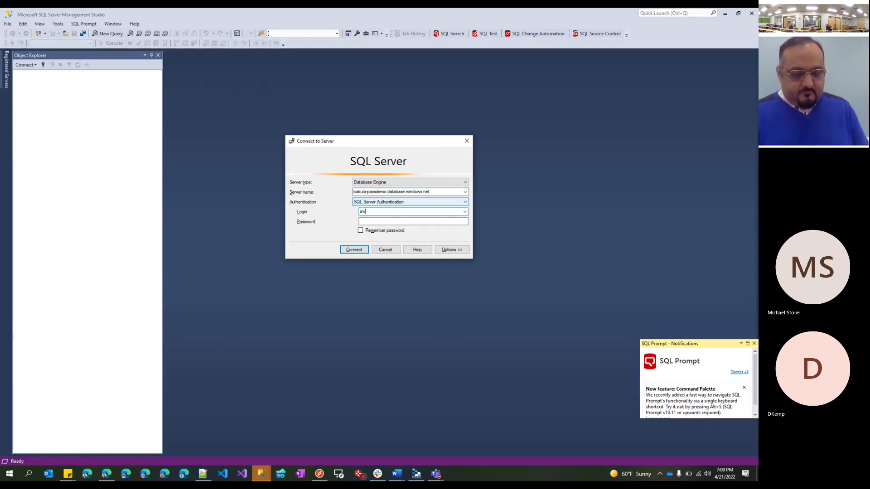
{"action": "key", "text": "Tab"}
{"action": "type", "text": "****"}
{"action": "key", "text": "Return"}
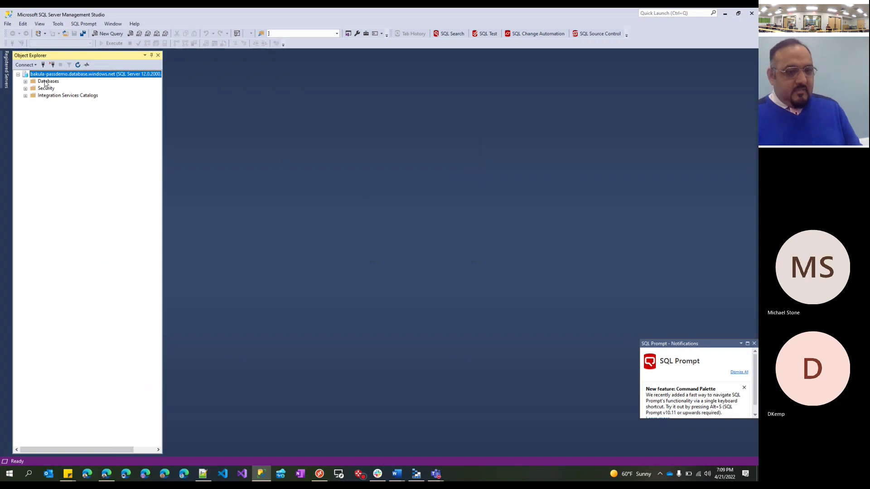
Step: Expand the passSummit database down to its list of tables and dismiss the SQL Prompt notification
{"action": "double_click", "coordinate": [46, 82]}
{"action": "double_click", "coordinate": [54, 95]}
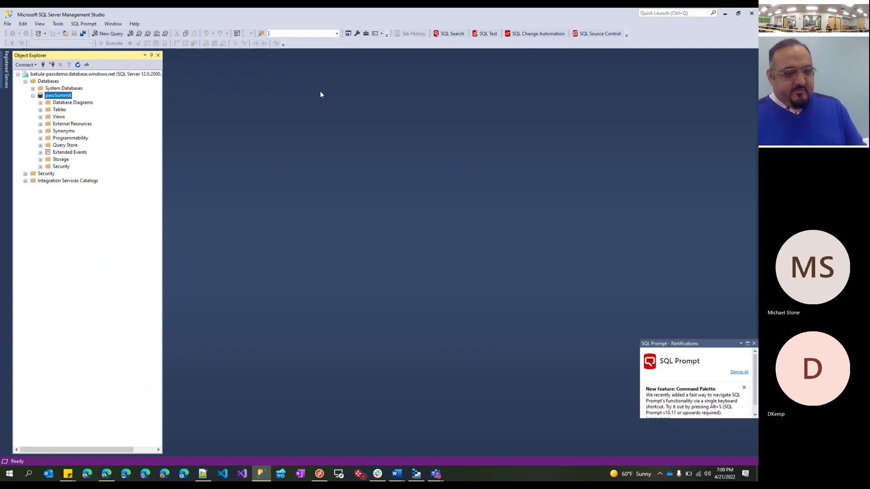
{"action": "double_click", "coordinate": [59, 110]}
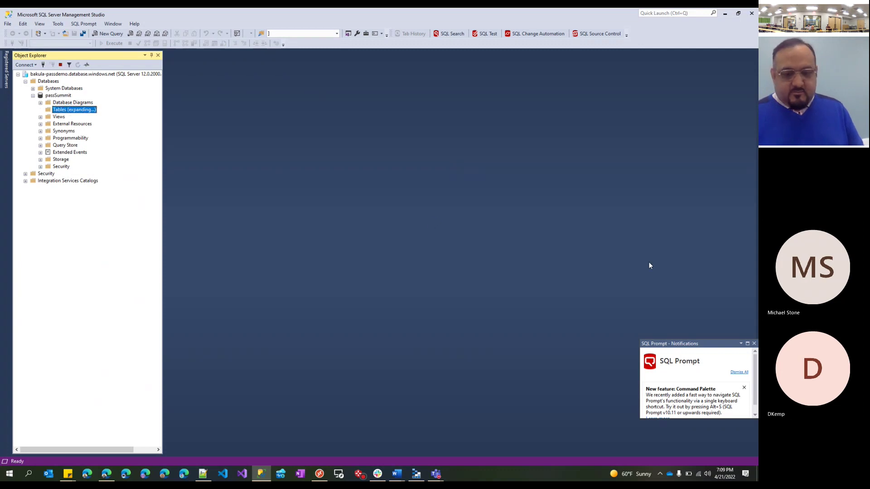
{"action": "left_click", "coordinate": [754, 343]}
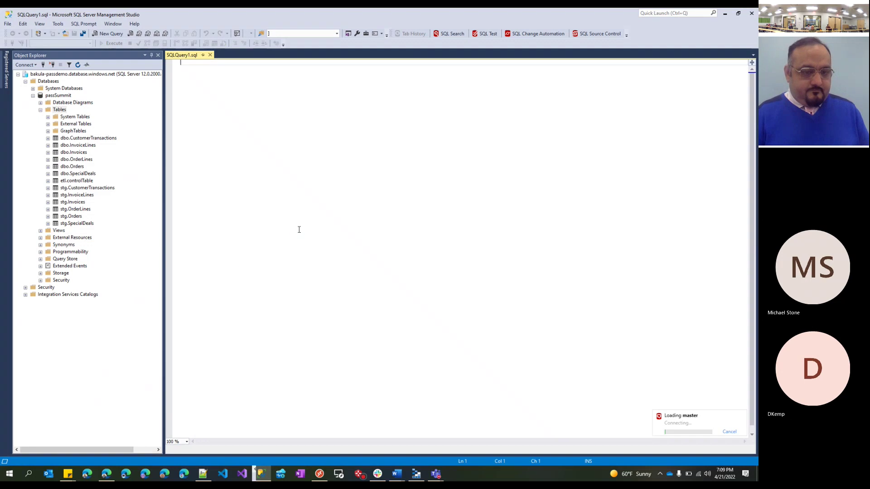
Step: Write and run the query "select * from etl.controlTable" against the passSummit database
{"action": "type", "text": "selct"}
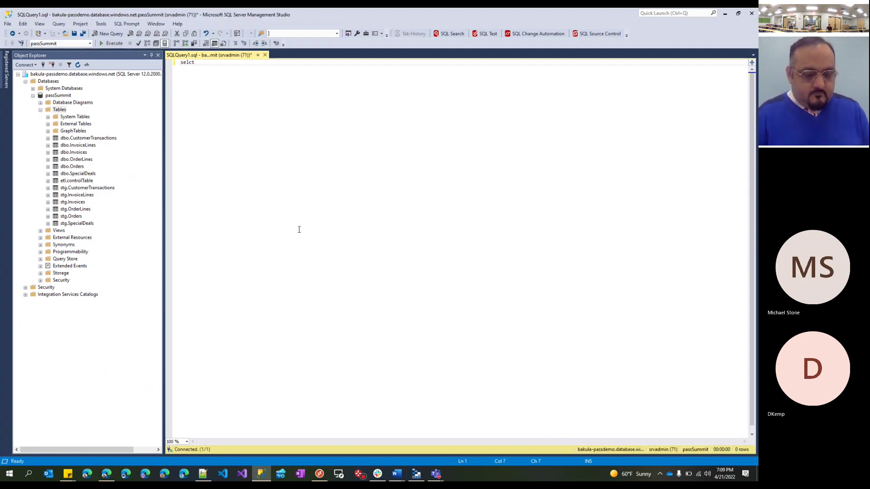
{"action": "key", "text": "BackSpace"}
{"action": "key", "text": "BackSpace"}
{"action": "key", "text": "BackSpace"}
{"action": "key", "text": "BackSpace"}
{"action": "key", "text": "BackSpace"}
{"action": "key", "text": "BackSpace"}
{"action": "type", "text": "select * from etl."}
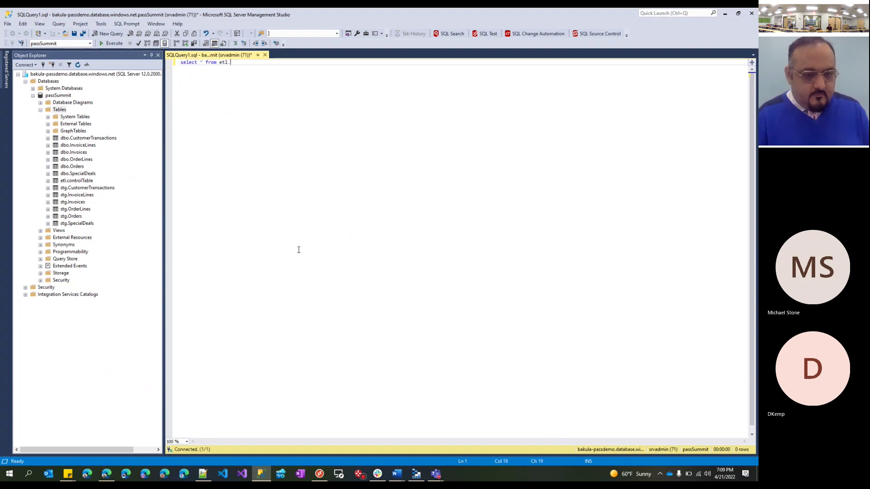
{"action": "type", "text": "controlTable"}
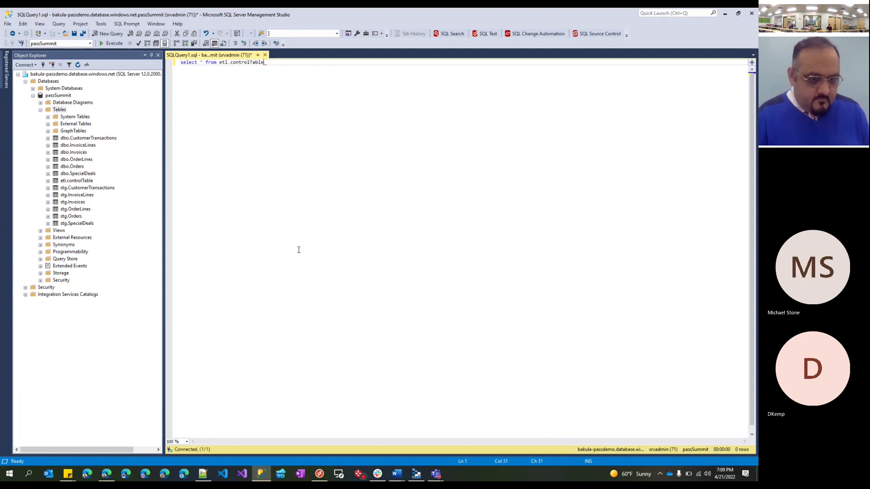
{"action": "key", "text": "F5"}
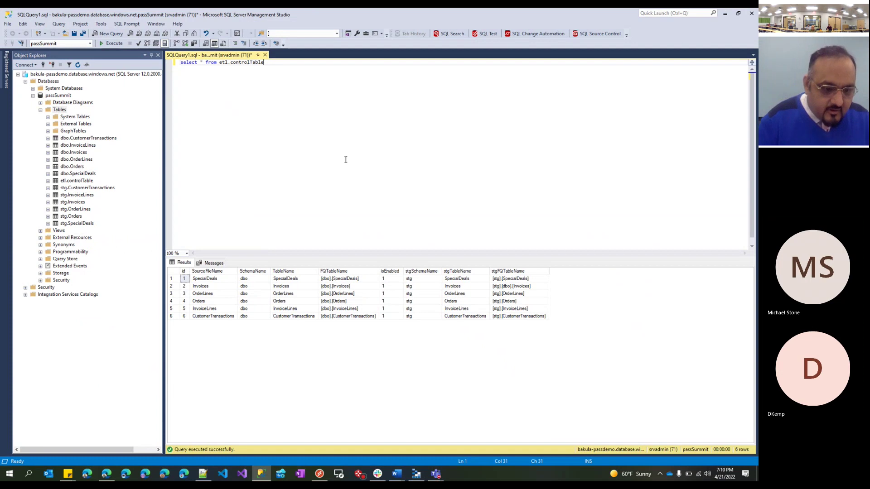
Step: Append .txt to every source file name by running "update etl.controltable set sourcefilename = sourcefilename +'.txt'"
{"action": "left_click", "coordinate": [353, 30]}
{"action": "type", "text": "update etl.c"}
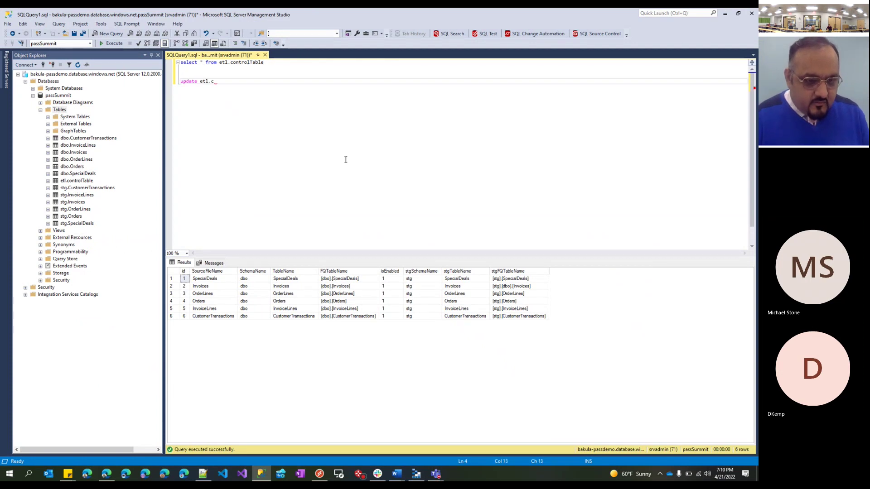
{"action": "type", "text": "ontroltable set "}
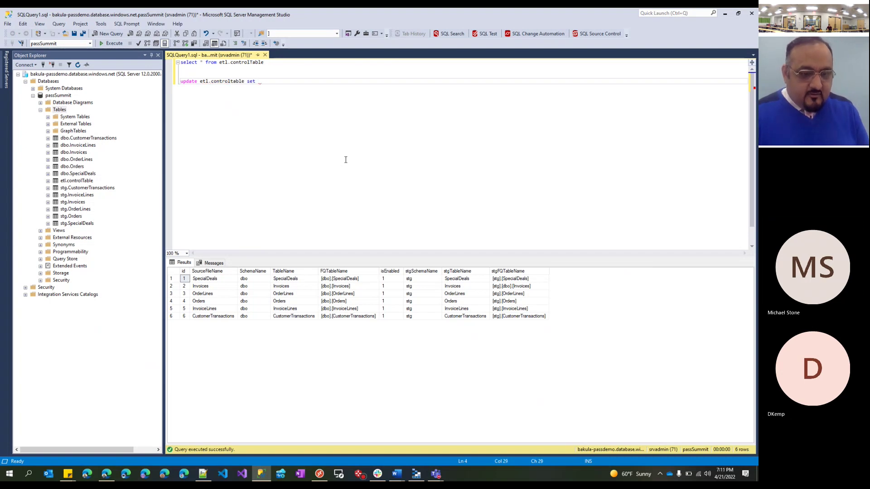
{"action": "type", "text": "source"}
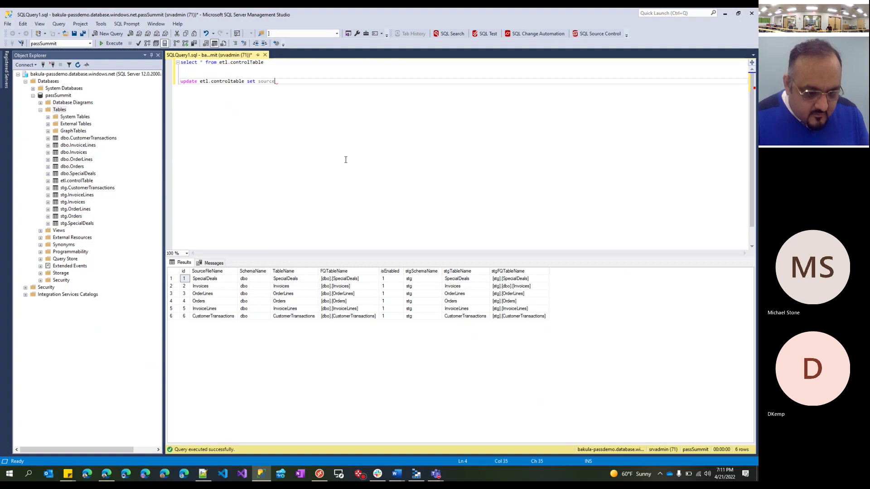
{"action": "type", "text": "filename"}
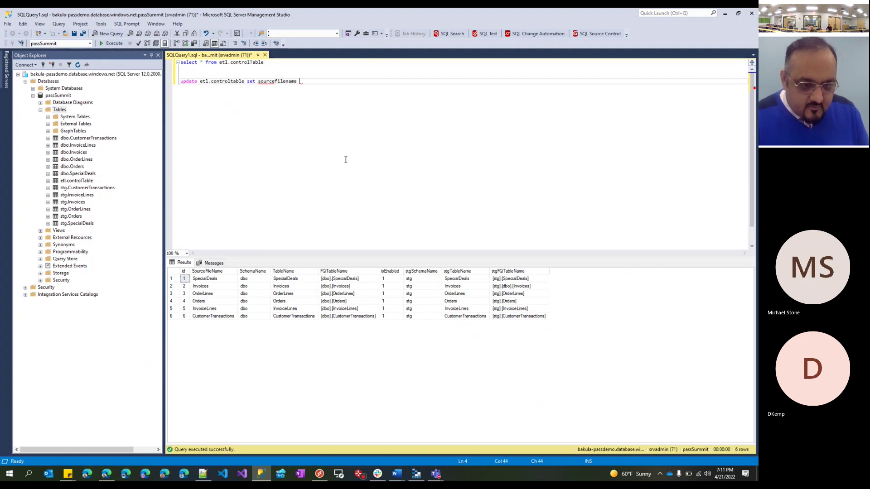
{"action": "key", "text": "ctrl+Left"}
{"action": "key", "text": "End"}
{"action": "key", "text": "ctrl+v"}
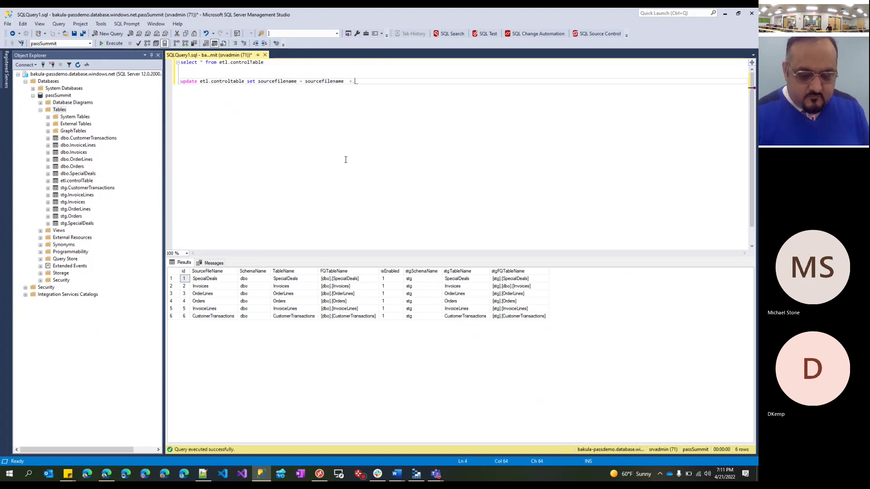
{"action": "type", "text": "+'.txt'"}
{"action": "key", "text": "Up"}
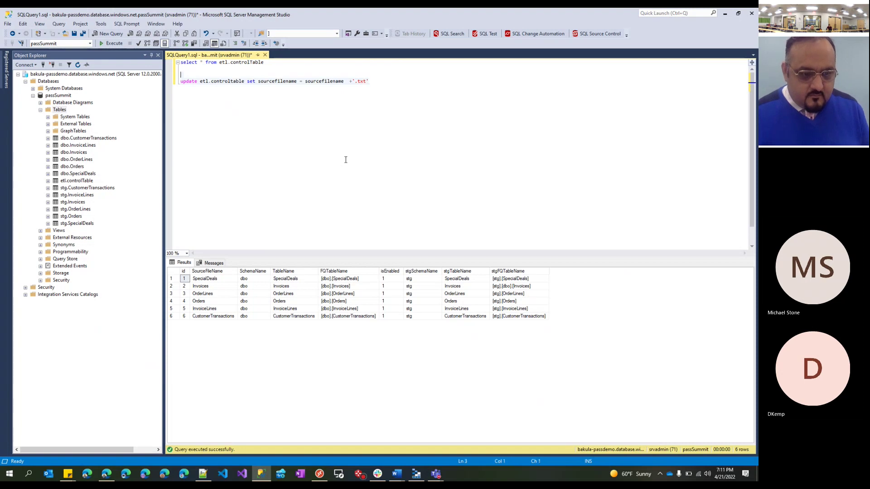
{"action": "key", "text": "F5"}
Step: Remove the update statement and rerun the etl.controlTable select query to check the SourceFileName column
{"action": "key", "text": "ctrl+shift+End"}
{"action": "key", "text": "Delete"}
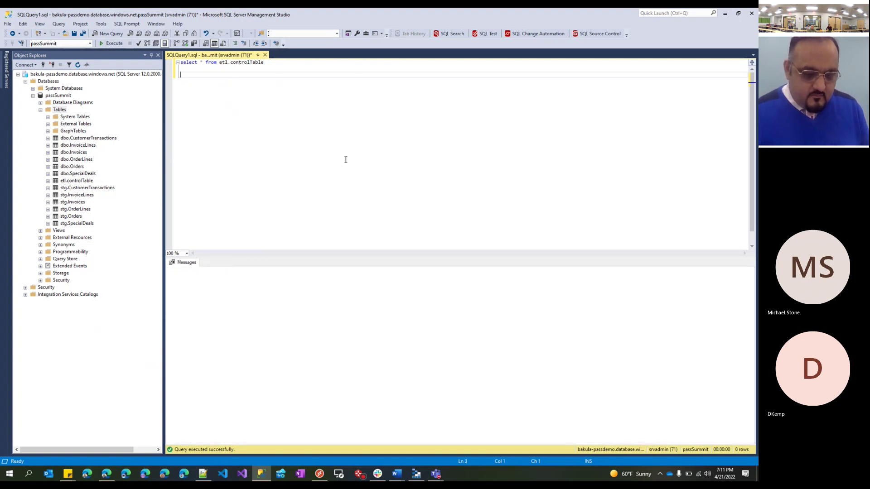
{"action": "key", "text": "F5"}
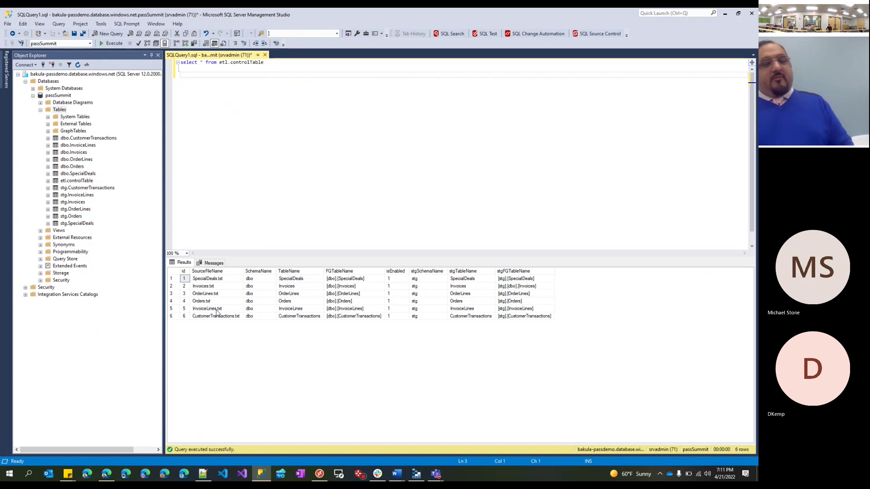
{"action": "left_click", "coordinate": [230, 272]}
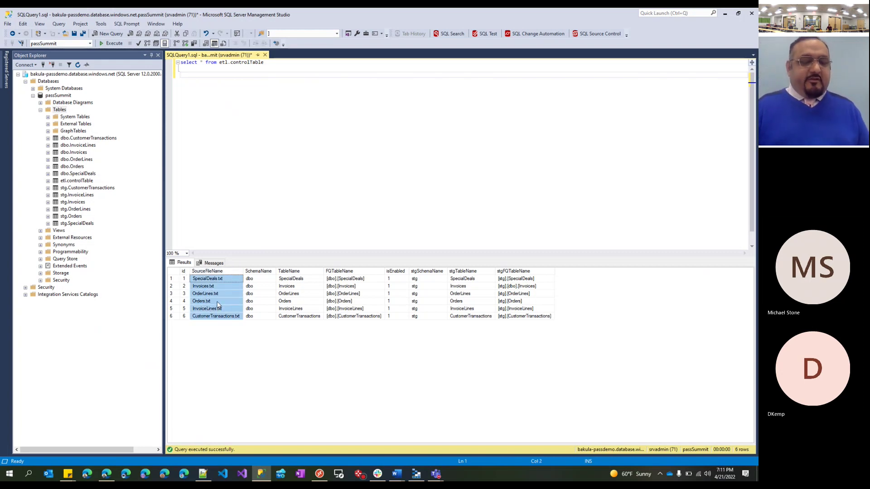
{"action": "left_click", "coordinate": [220, 281]}
{"action": "left_click", "coordinate": [215, 288]}
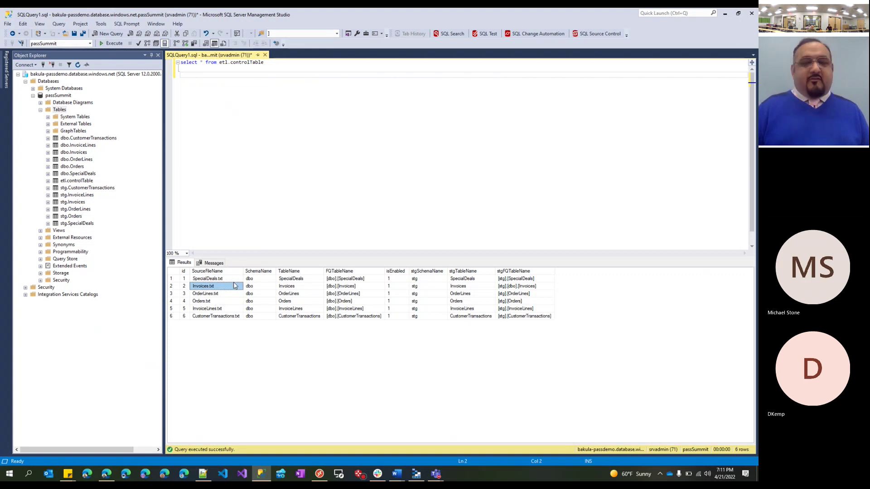
Step: Leave SQL Server Management Studio and return to the bakula-adfDemo Data Factory in the browser
{"action": "left_click", "coordinate": [725, 15]}
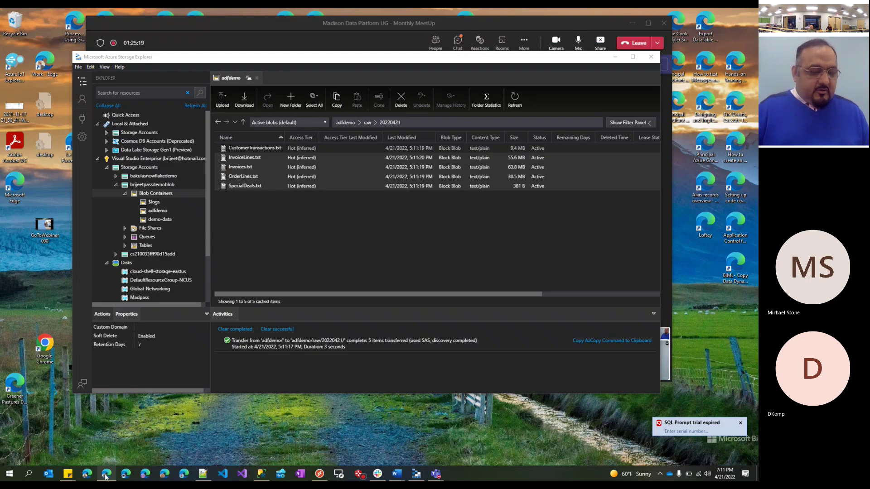
{"action": "left_click", "coordinate": [126, 477]}
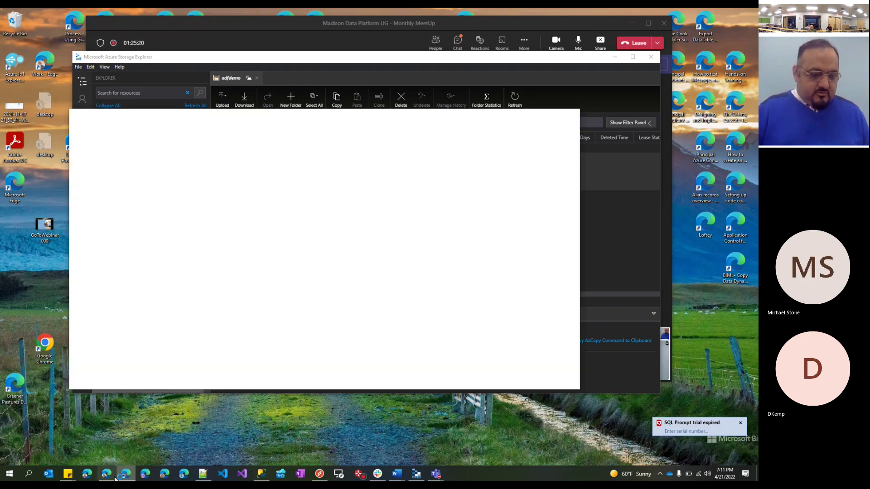
{"action": "left_click", "coordinate": [108, 478]}
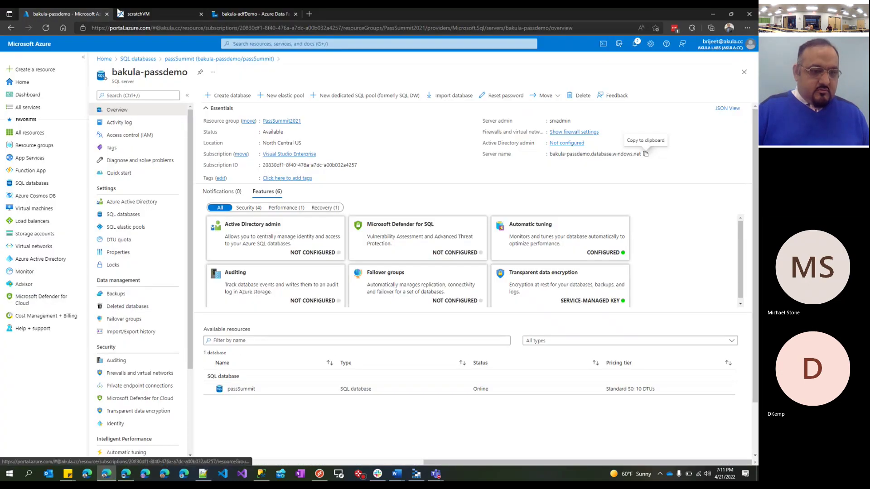
{"action": "left_click", "coordinate": [228, 16]}
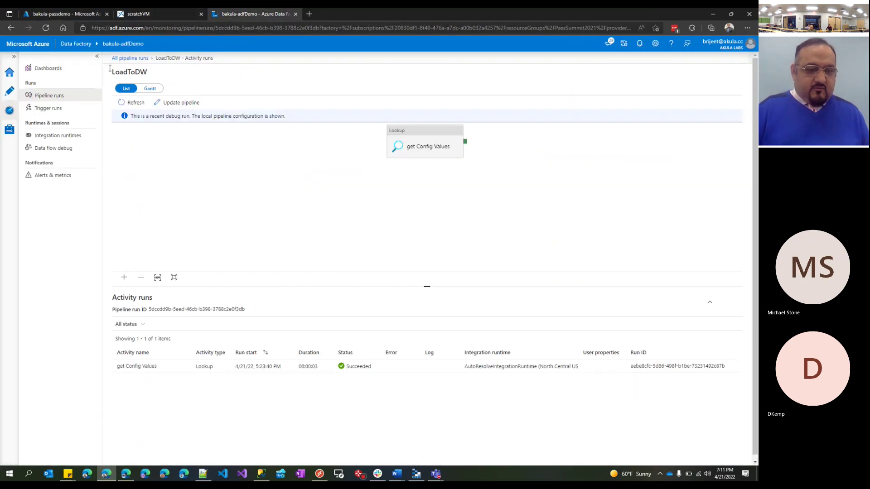
Step: Open the LoadToDW pipeline for authoring through MAIN's ForEach1 loop and move get Config Values further left on the canvas
{"action": "left_click", "coordinate": [9, 92]}
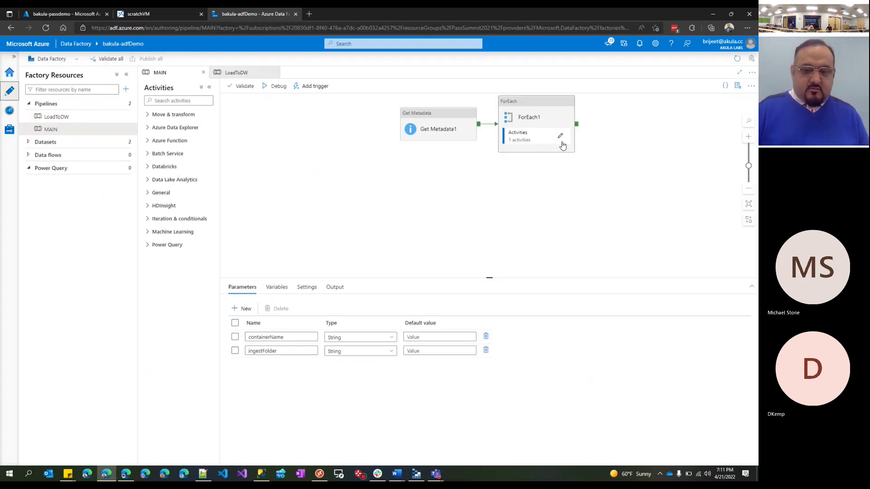
{"action": "left_click", "coordinate": [561, 137]}
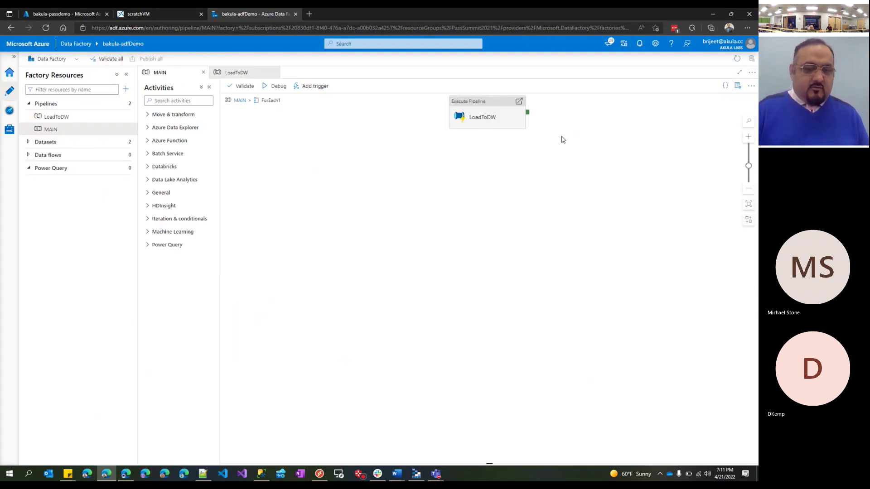
{"action": "left_click", "coordinate": [518, 104]}
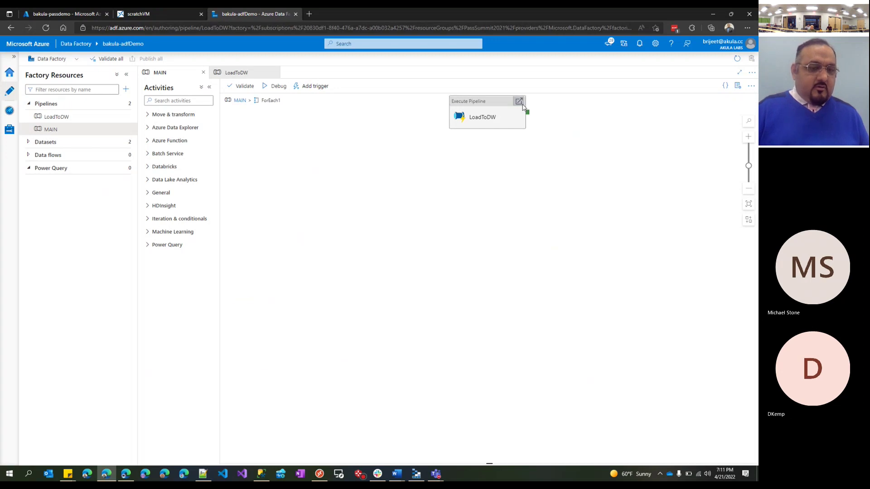
{"action": "left_click_drag", "start_coordinate": [483, 119], "coordinate": [332, 155]}
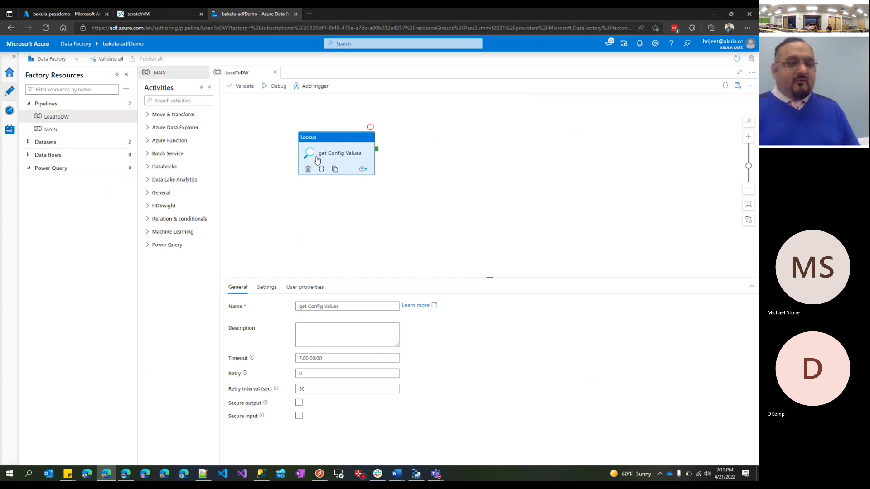
Step: Show the settings of the get Config Values lookup in an enlarged properties pane and review its source dataset and query options
{"action": "left_click", "coordinate": [269, 290]}
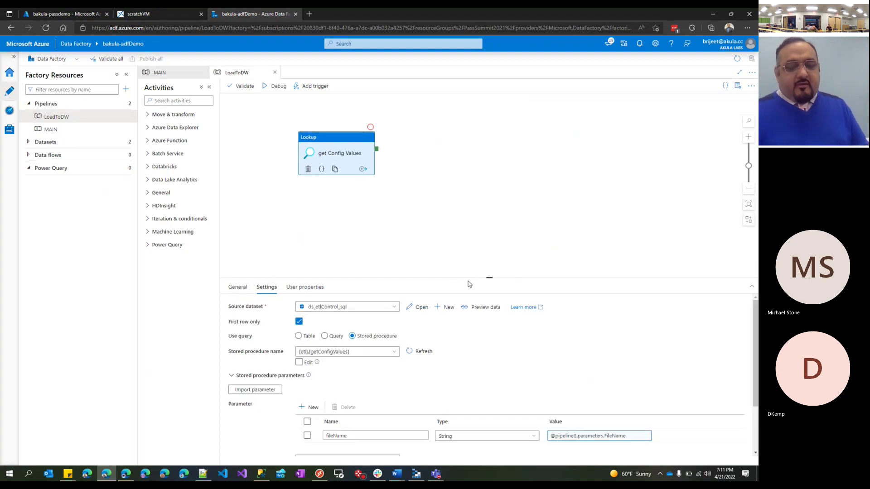
{"action": "left_click_drag", "start_coordinate": [485, 278], "coordinate": [502, 218]}
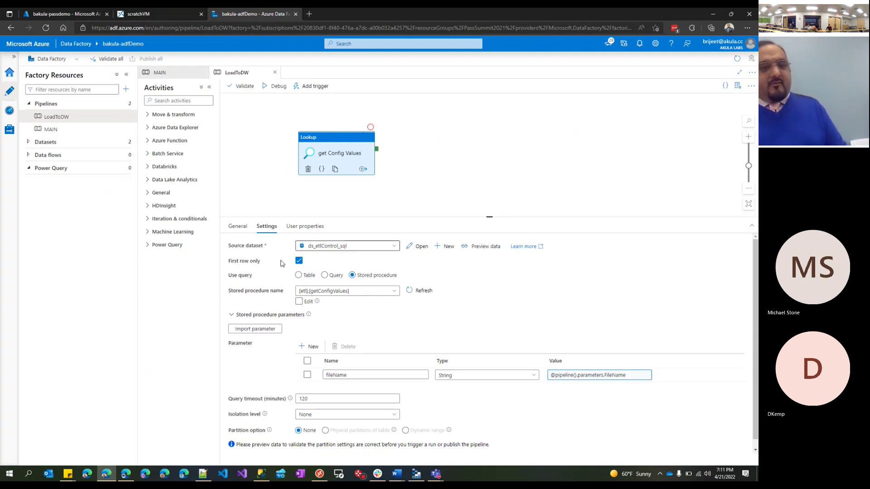
{"action": "left_click", "coordinate": [299, 302]}
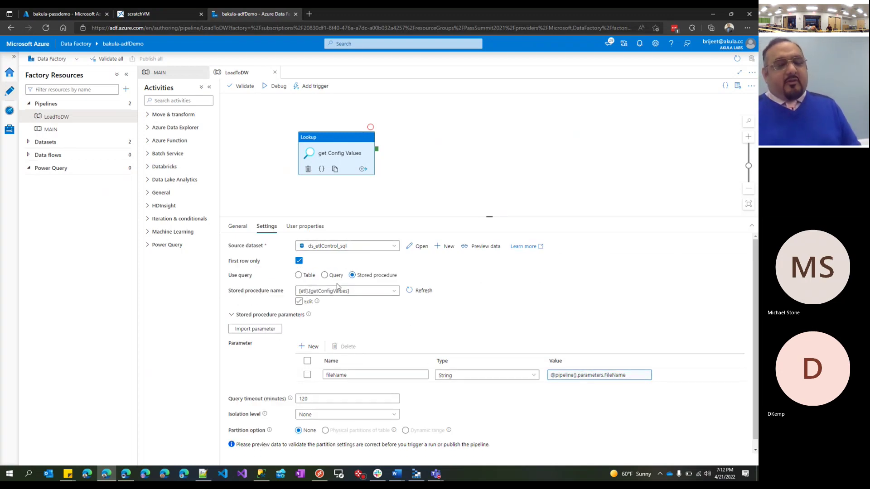
{"action": "left_click", "coordinate": [309, 301]}
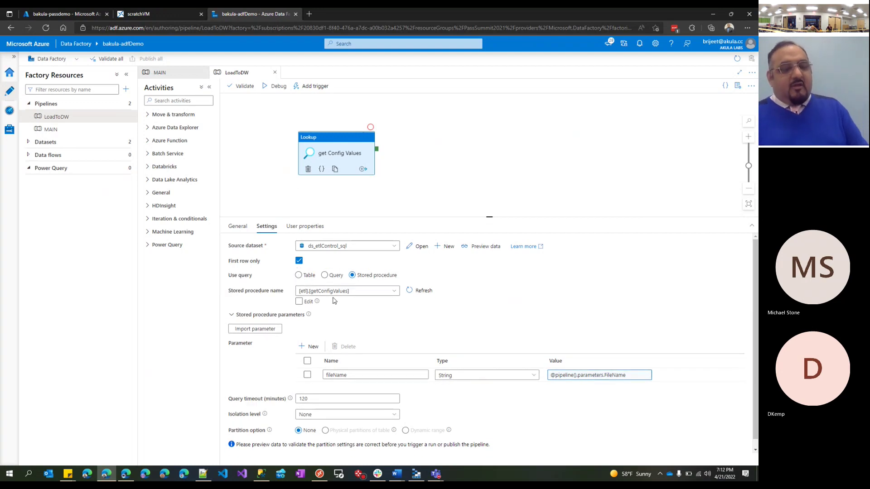
{"action": "left_click", "coordinate": [352, 250]}
{"action": "left_click", "coordinate": [352, 250]}
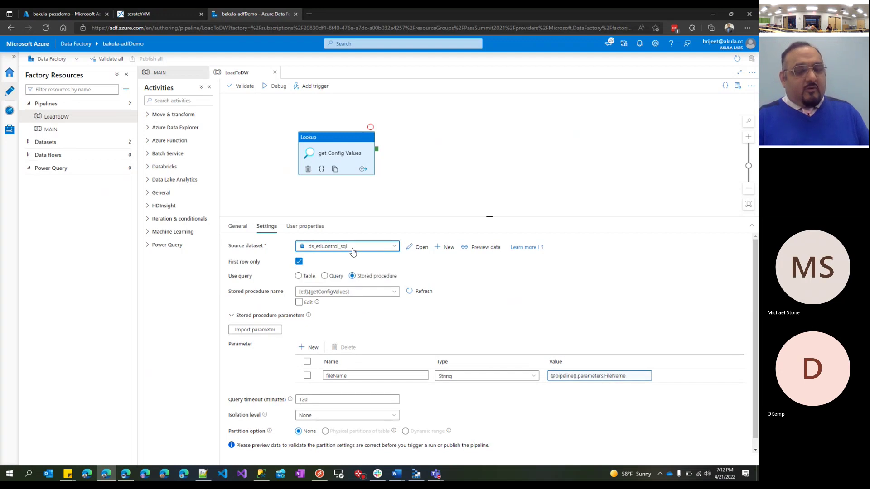
Step: Look through the stored procedures available to the get Config Values lookup, keeping [etl].[getConfigValues] selected
{"action": "left_click", "coordinate": [362, 293]}
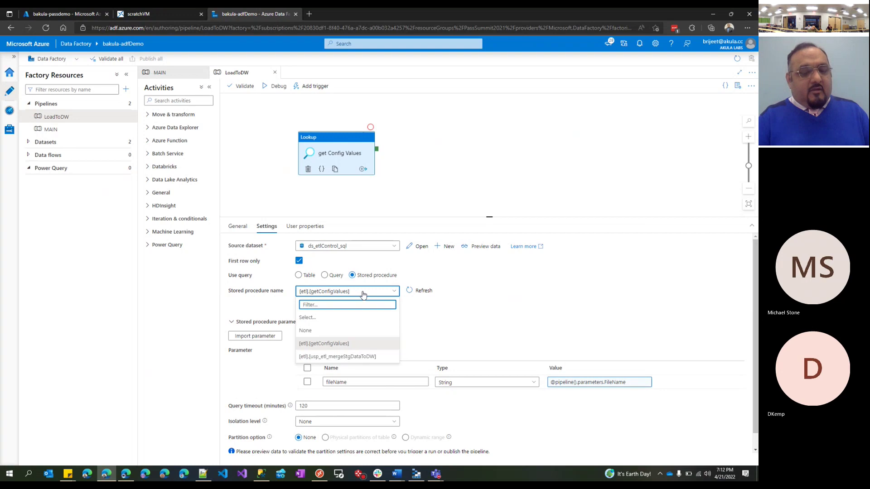
{"action": "left_click", "coordinate": [363, 294]}
{"action": "left_click", "coordinate": [362, 293]}
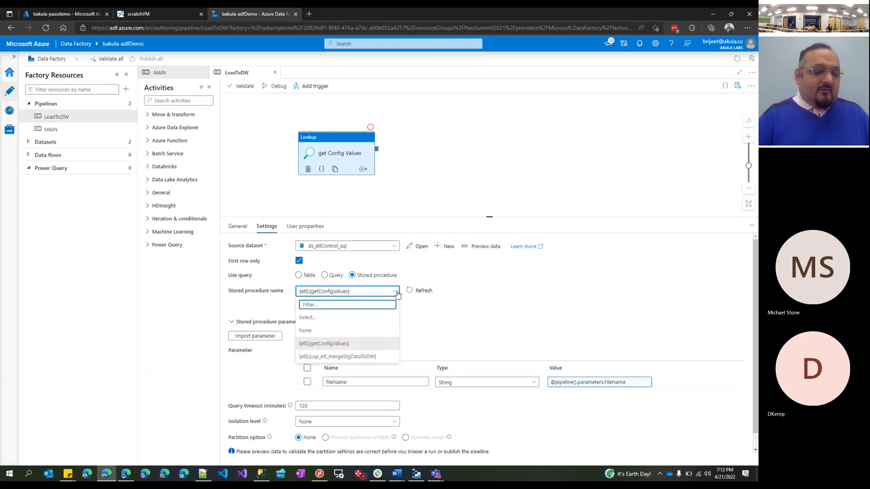
{"action": "left_click", "coordinate": [487, 306]}
{"action": "left_click", "coordinate": [368, 293]}
{"action": "left_click", "coordinate": [367, 293]}
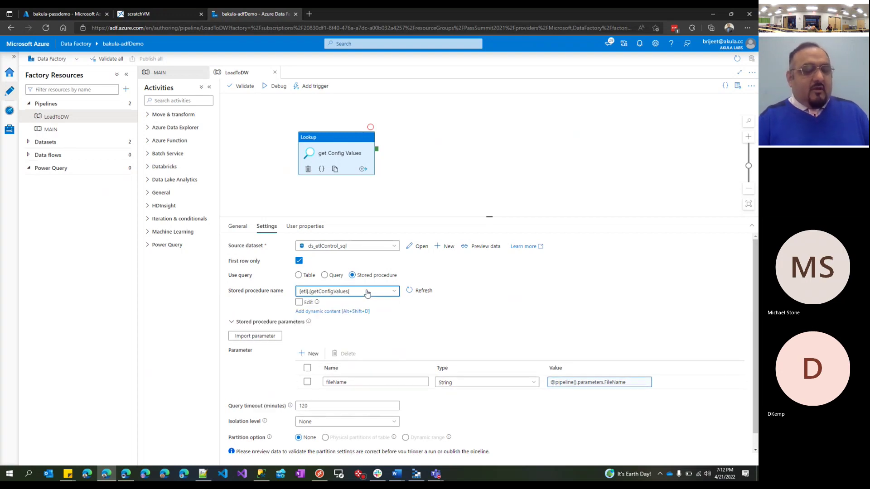
Step: Try manual editing of the stored procedure name with dynamic content, cancel the expression and turn manual editing back off
{"action": "left_click", "coordinate": [299, 303]}
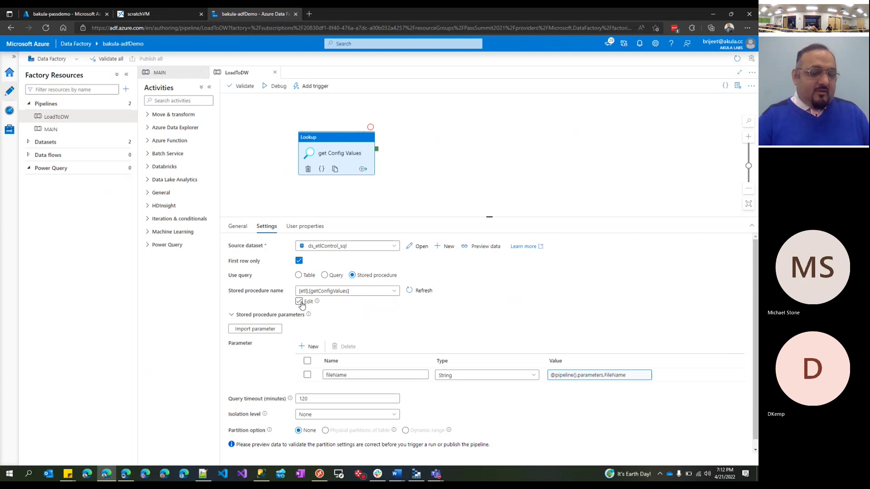
{"action": "left_click", "coordinate": [299, 302]}
{"action": "left_click", "coordinate": [349, 292]}
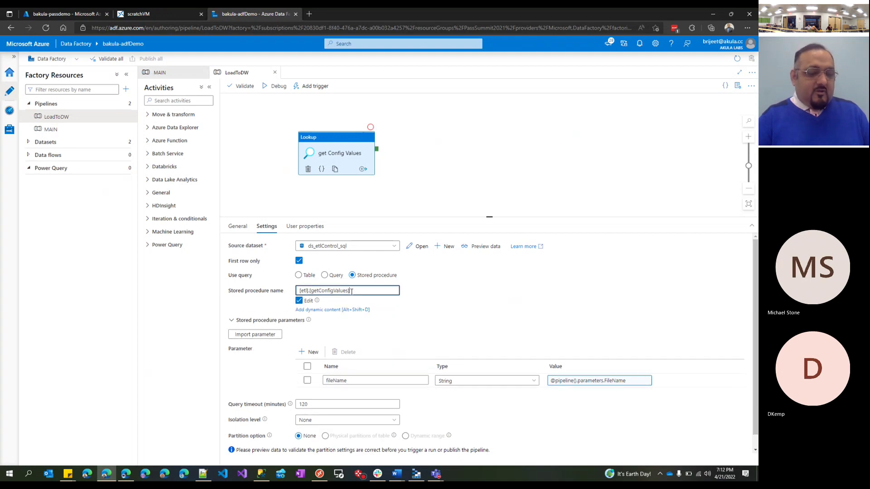
{"action": "left_click", "coordinate": [349, 311]}
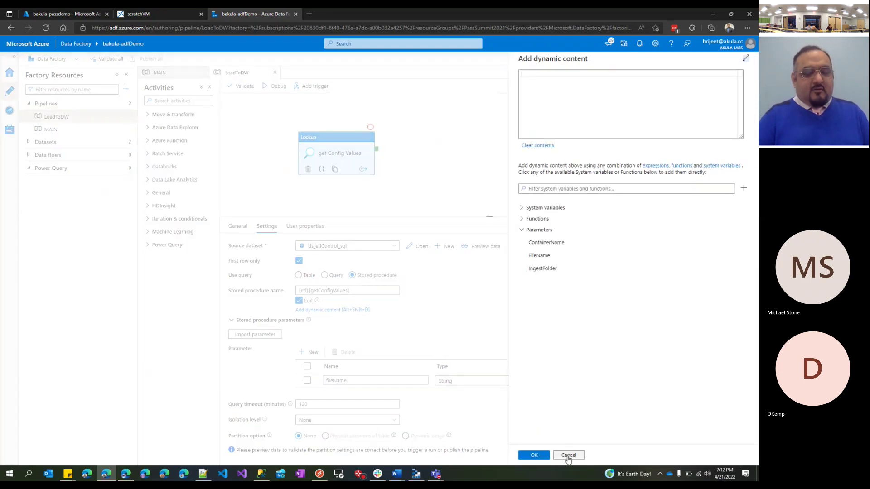
{"action": "left_click", "coordinate": [569, 456]}
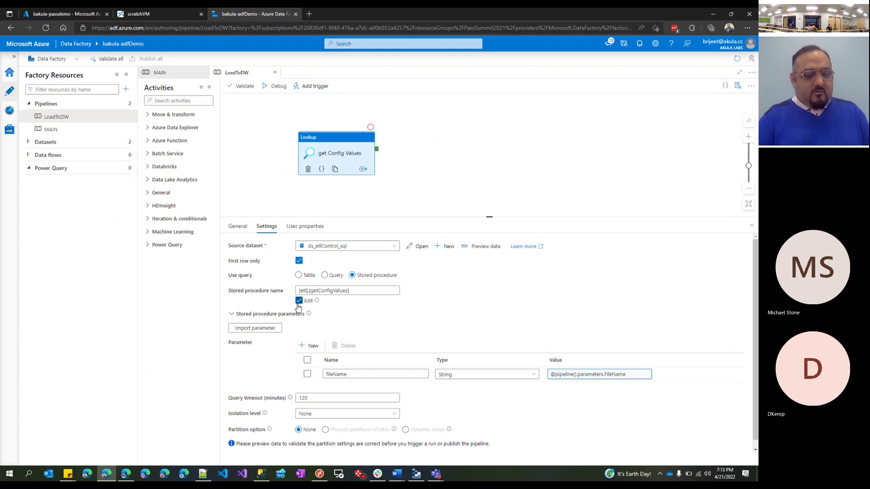
{"action": "left_click", "coordinate": [299, 302]}
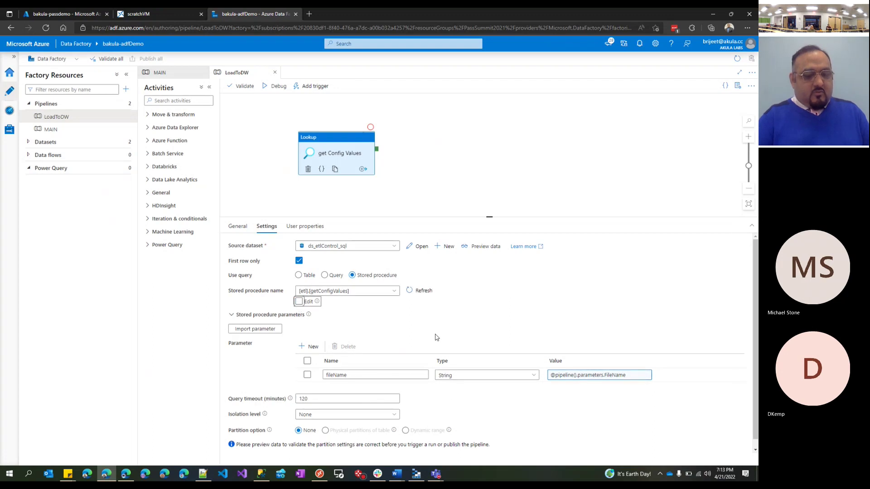
Step: Recheck the stored procedure choices without changing the selection and review the lookup's stored procedure parameters
{"action": "left_click", "coordinate": [381, 293]}
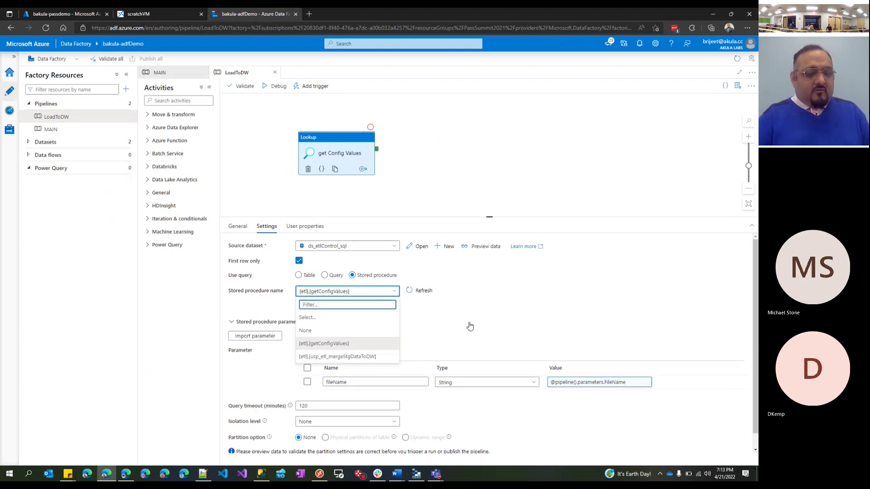
{"action": "left_click", "coordinate": [458, 314]}
{"action": "scroll", "coordinate": [458, 314], "scroll_direction": "down", "scroll_amount": 1}
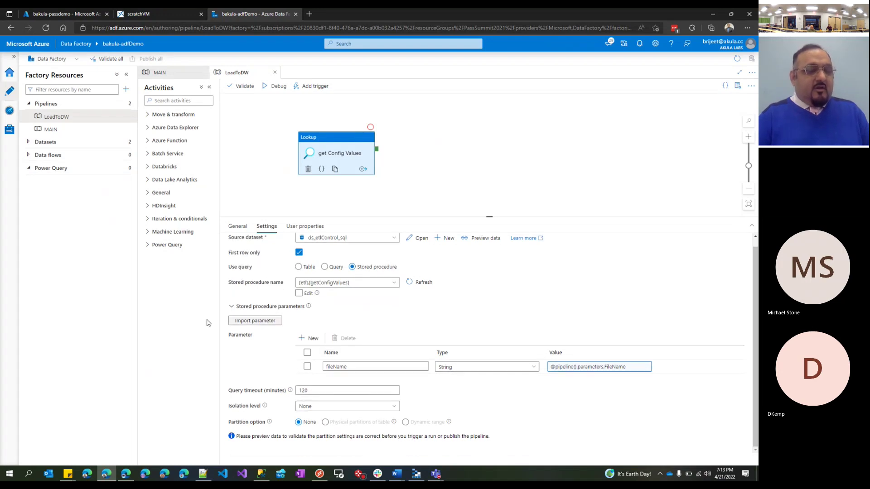
Step: Review the get Config Values lookup's fileName stored procedure parameter and the dynamic expression that supplies its value
{"action": "left_click", "coordinate": [264, 320]}
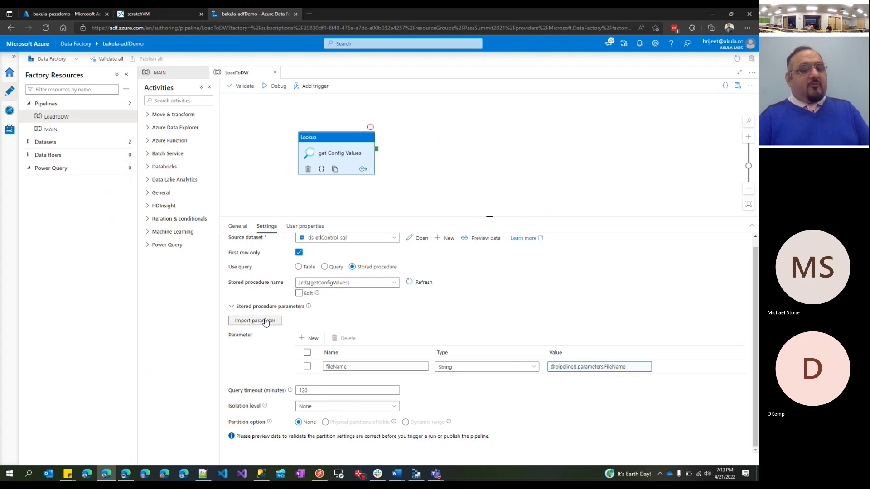
{"action": "left_click", "coordinate": [347, 367]}
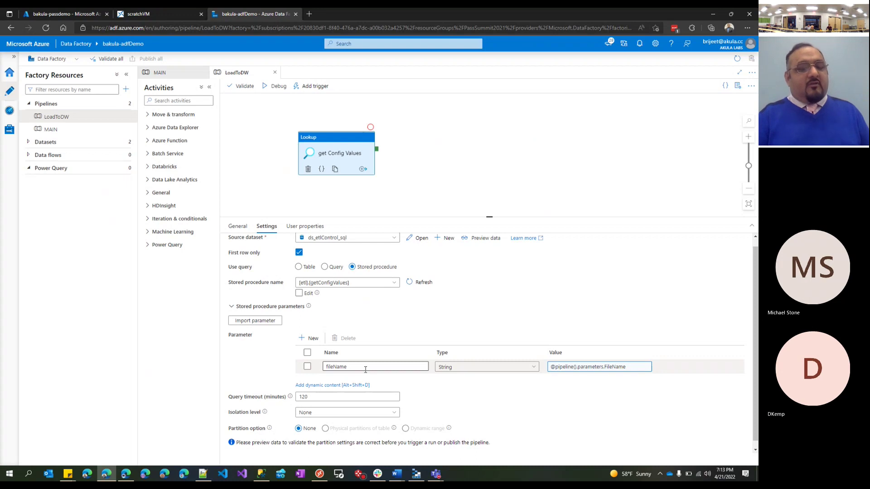
{"action": "left_click", "coordinate": [365, 369]}
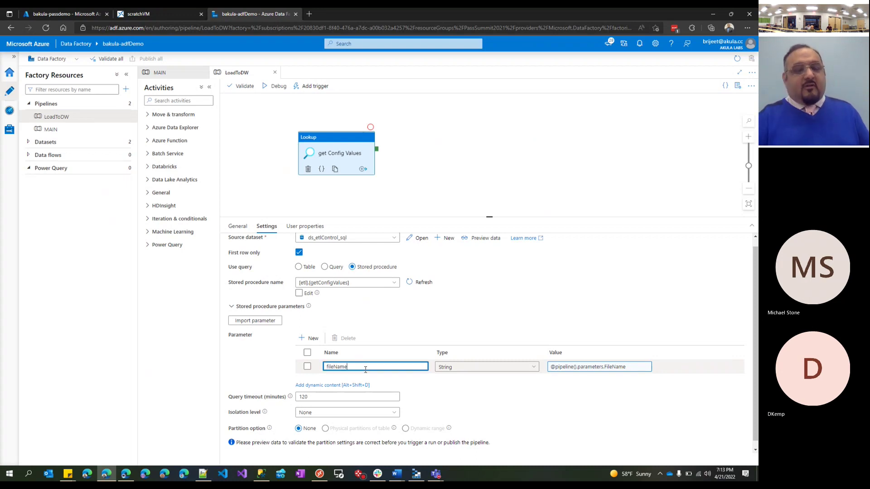
{"action": "left_click", "coordinate": [624, 368]}
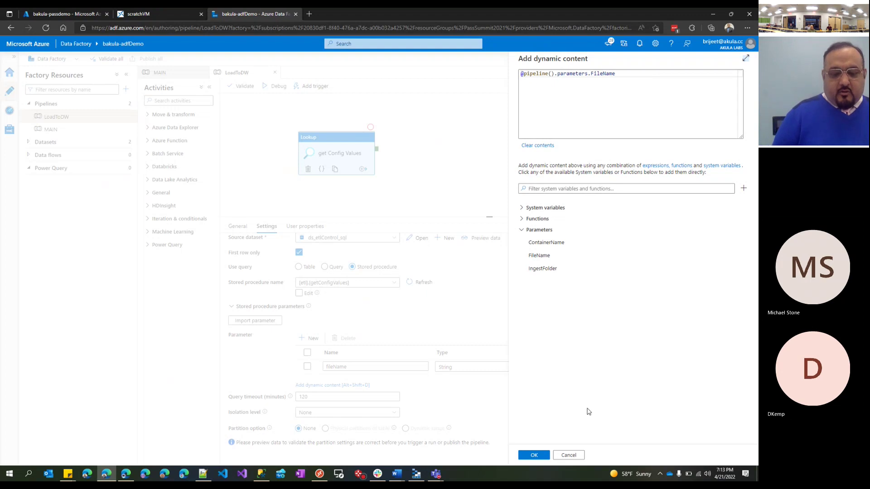
{"action": "left_click", "coordinate": [570, 456]}
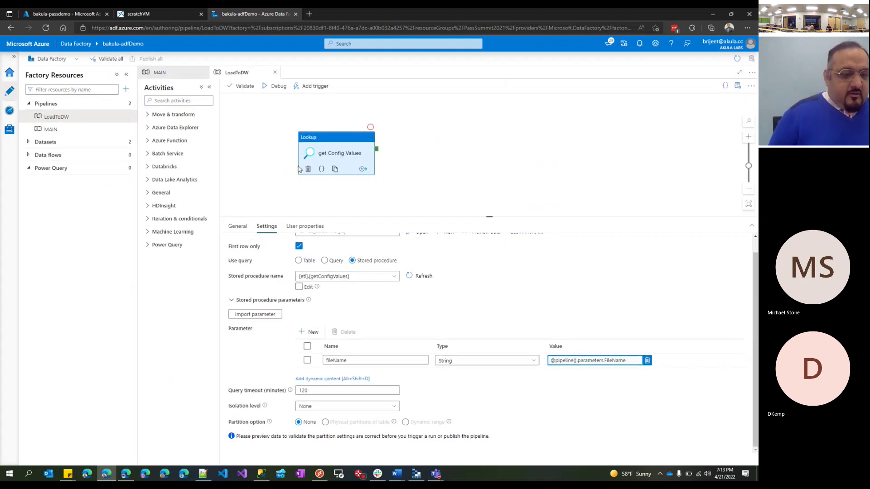
Step: Inspect the parameters that MAIN's ForEach1 loop passes to the LoadToDW pipeline, including the dynamic expression for FileName
{"action": "left_click", "coordinate": [164, 74]}
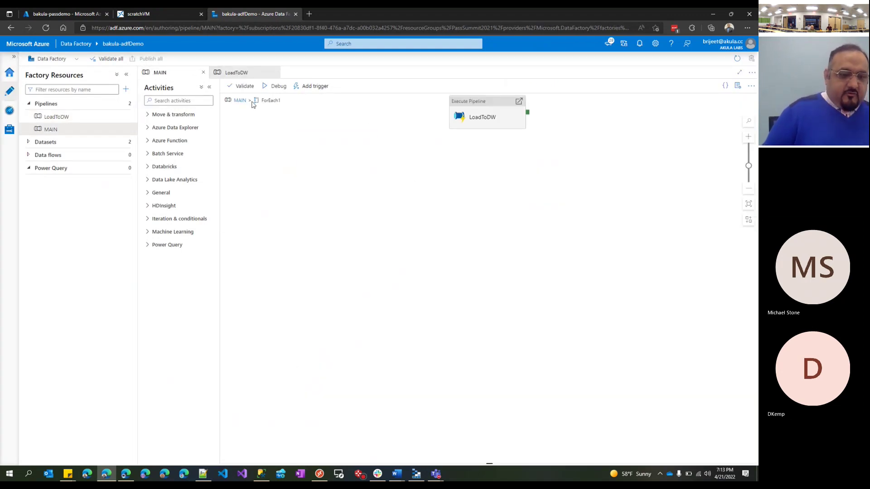
{"action": "left_click", "coordinate": [481, 105]}
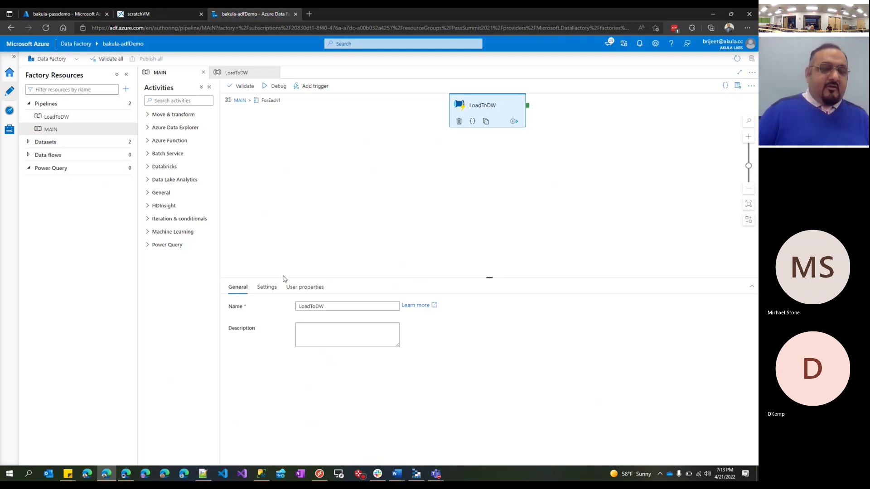
{"action": "left_click", "coordinate": [269, 289]}
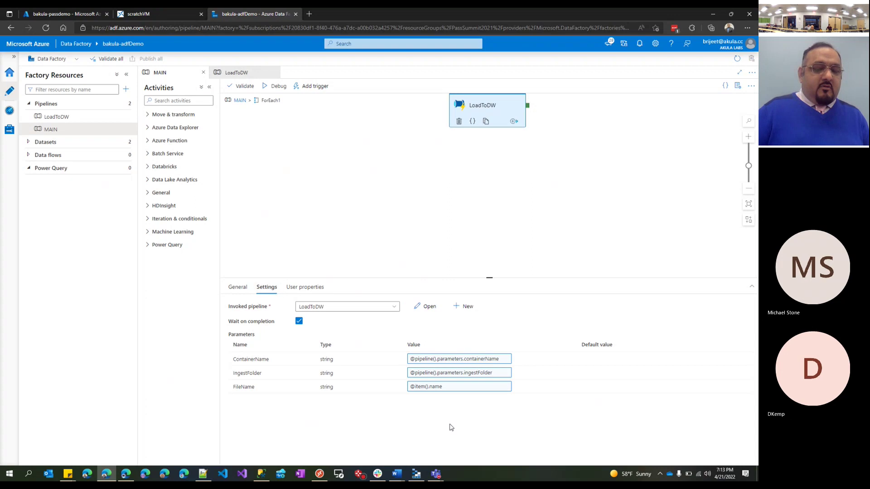
{"action": "left_click", "coordinate": [452, 391]}
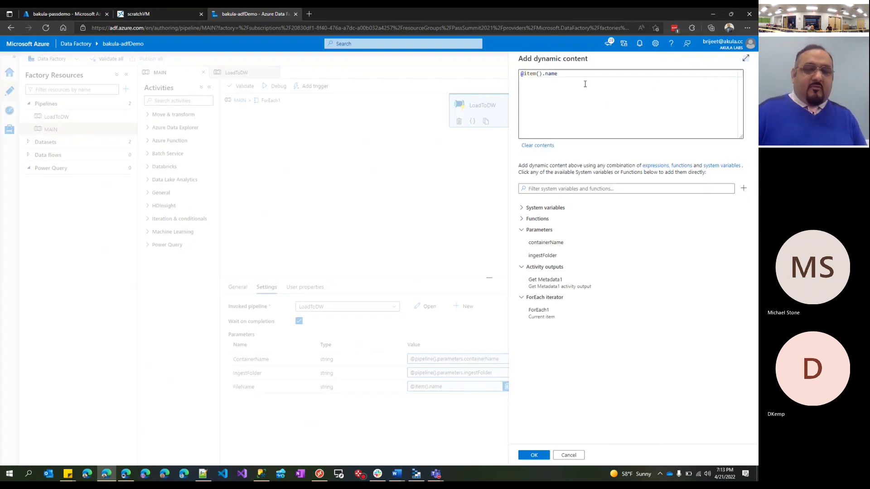
{"action": "left_click_drag", "start_coordinate": [582, 83], "coordinate": [493, 80]}
{"action": "left_click", "coordinate": [582, 77]}
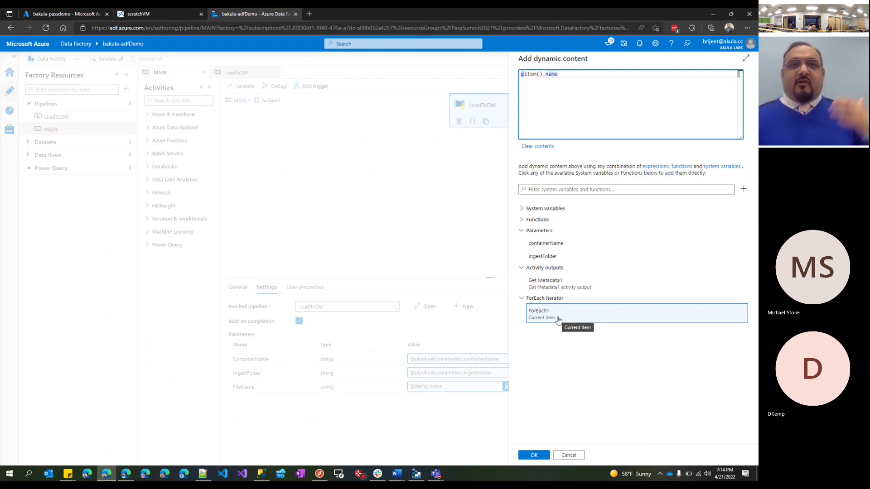
{"action": "left_click", "coordinate": [574, 457]}
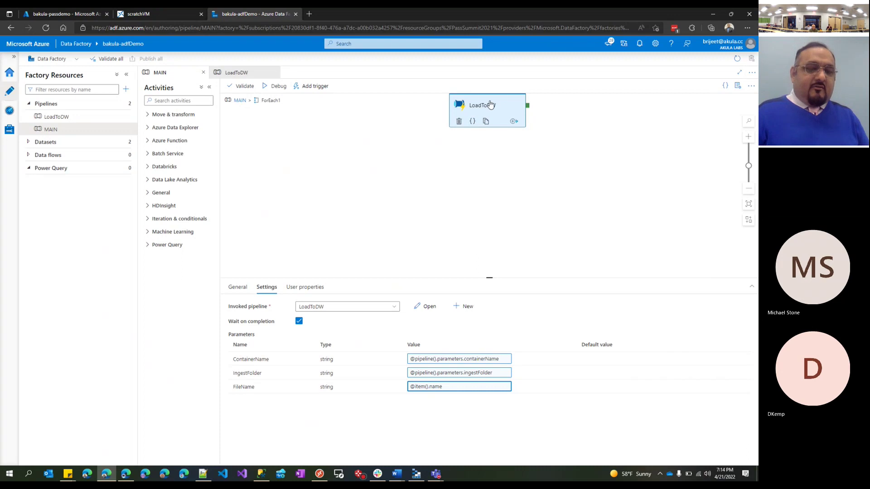
Step: Return to the LoadToDW pipeline, recheck its lookup parameter and close that pipeline
{"action": "left_click", "coordinate": [229, 72]}
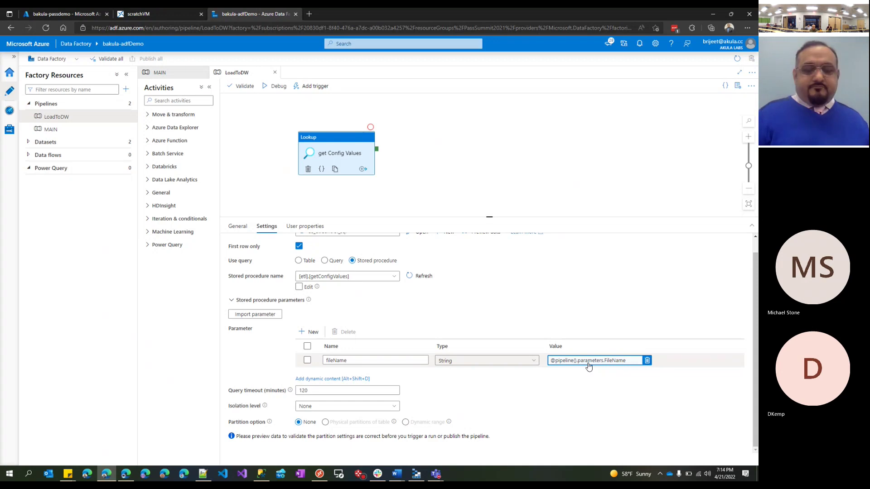
{"action": "left_click", "coordinate": [440, 164]}
{"action": "left_click", "coordinate": [275, 73]}
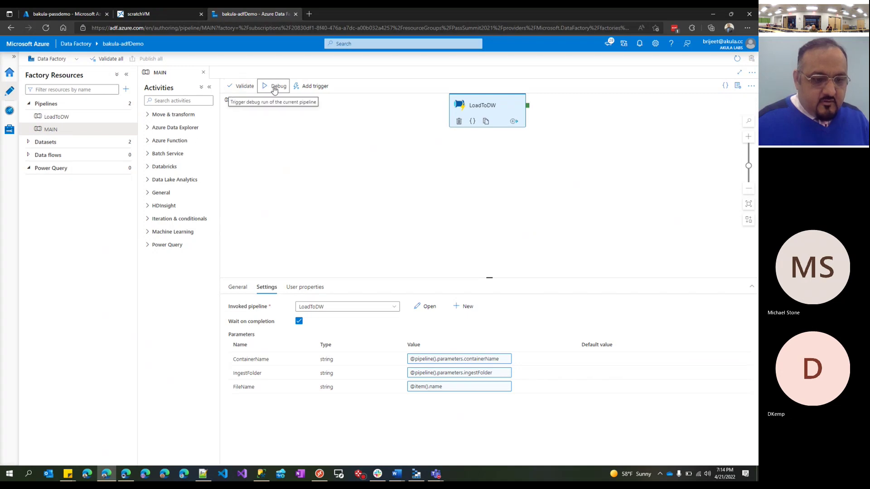
{"action": "left_click", "coordinate": [275, 87]}
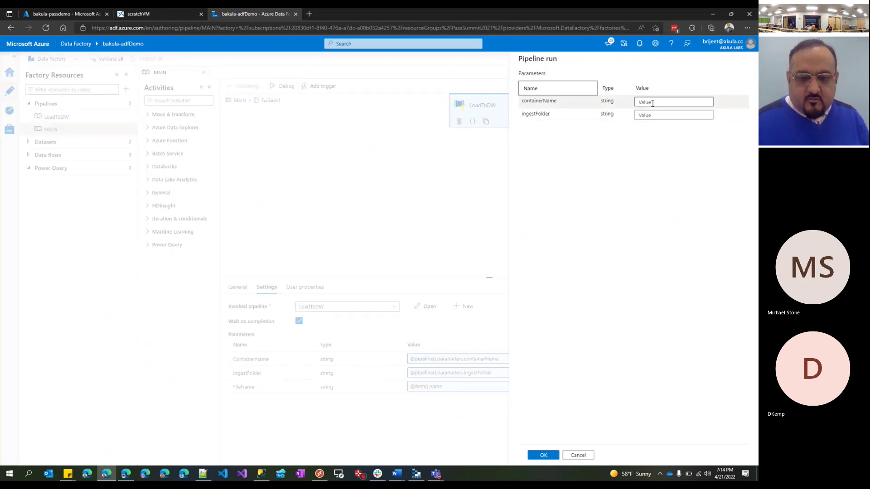
{"action": "left_click", "coordinate": [675, 104]}
{"action": "type", "text": "adf"}
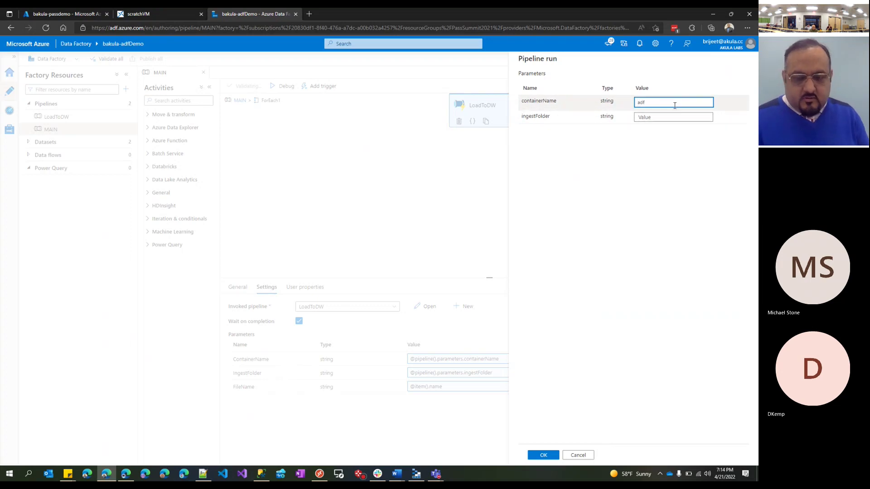
{"action": "left_click", "coordinate": [578, 457]}
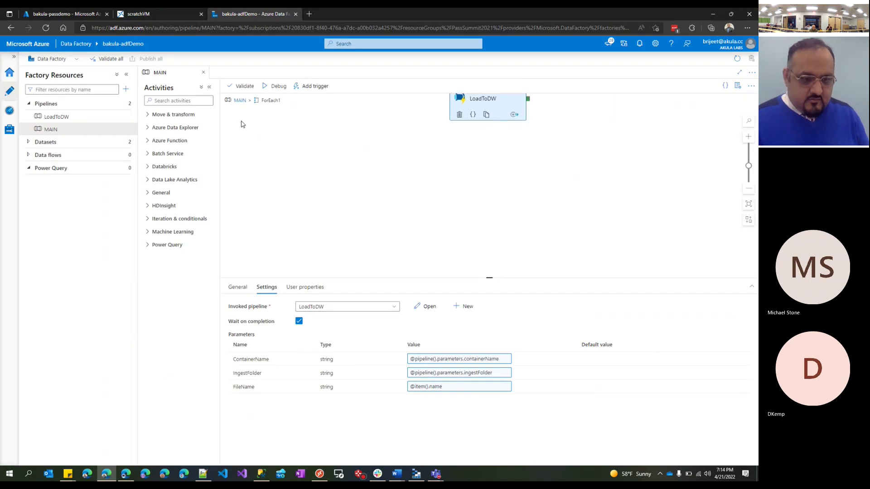
Step: Set the MAIN pipeline's default parameter values to adfdemo for containerName and raw/20220421 for ingestFolder
{"action": "left_click", "coordinate": [239, 101]}
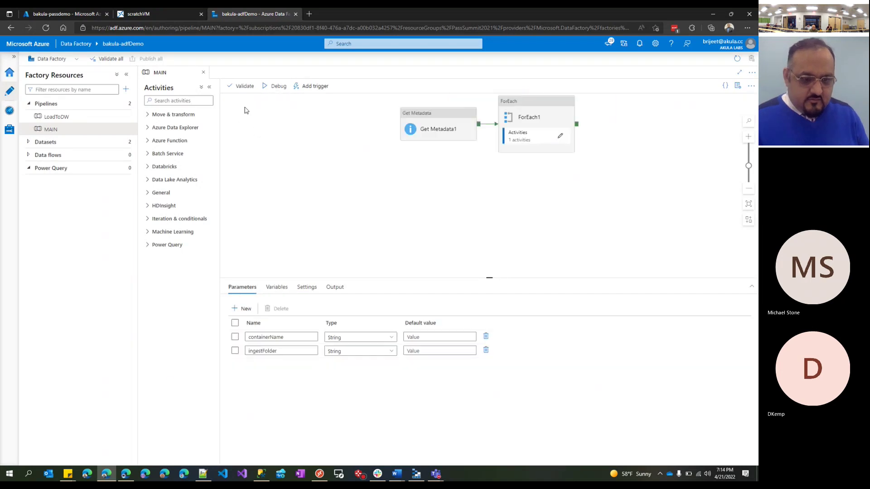
{"action": "left_click", "coordinate": [268, 260]}
{"action": "left_click", "coordinate": [428, 339]}
{"action": "type", "text": "adfdemo"}
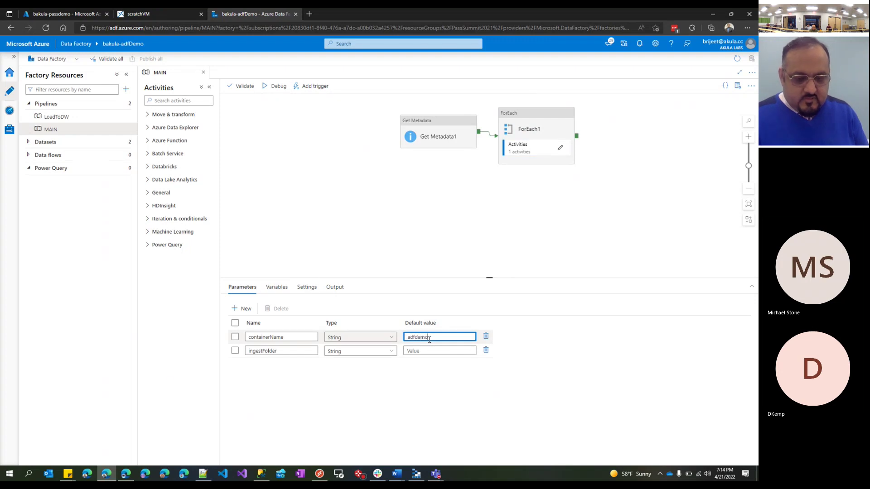
{"action": "key", "text": "Tab"}
{"action": "key", "text": "Tab"}
{"action": "key", "text": "Tab"}
{"action": "key", "text": "Tab"}
{"action": "key", "text": "Tab"}
{"action": "type", "text": "ra"}
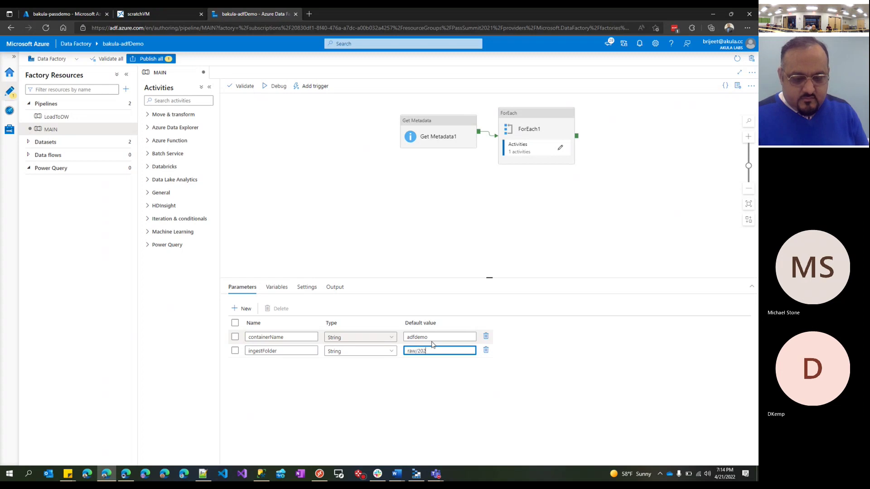
{"action": "type", "text": "w/20220421"}
Step: Publish the pending MAIN pipeline changes and start a debug run with the default parameter values
{"action": "left_click", "coordinate": [167, 61]}
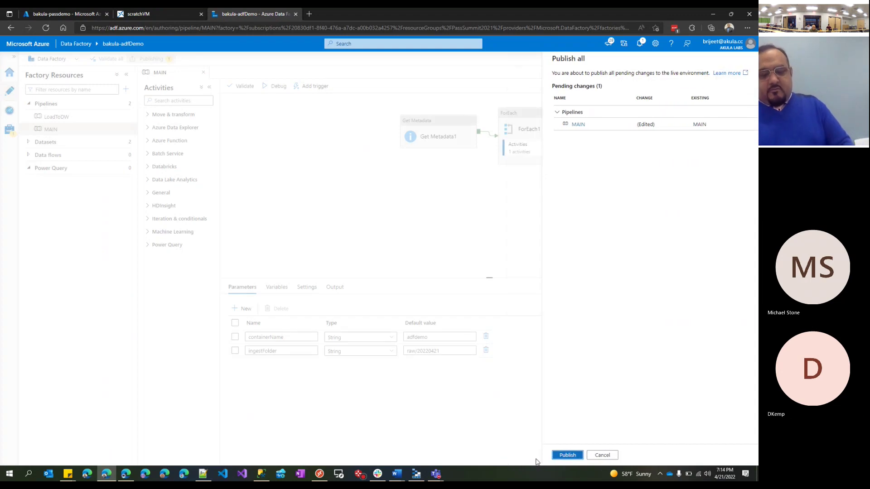
{"action": "left_click", "coordinate": [567, 455]}
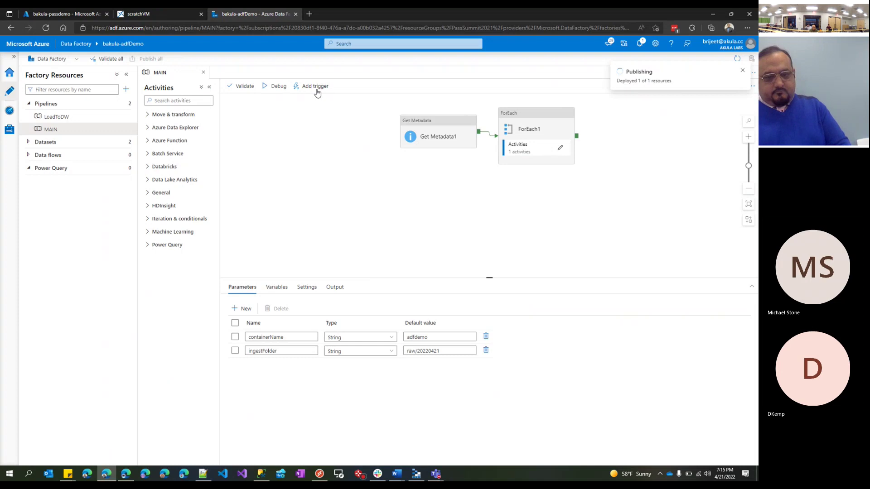
{"action": "left_click", "coordinate": [273, 88]}
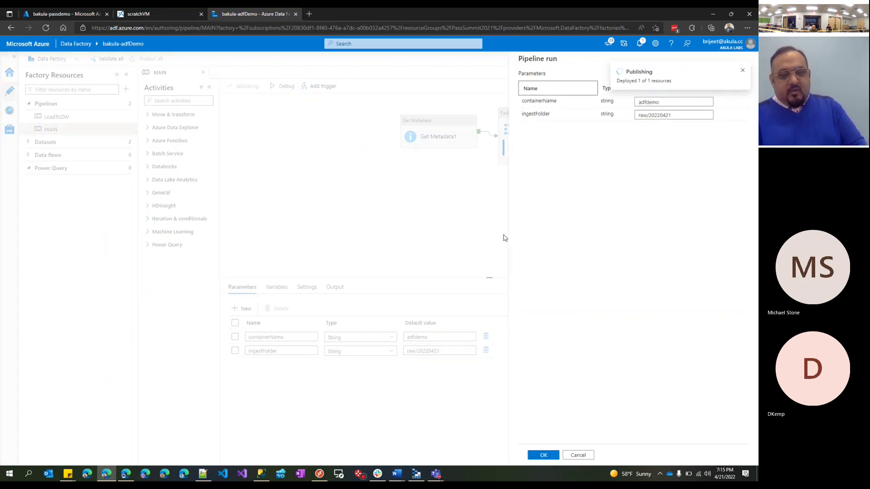
{"action": "left_click", "coordinate": [545, 456]}
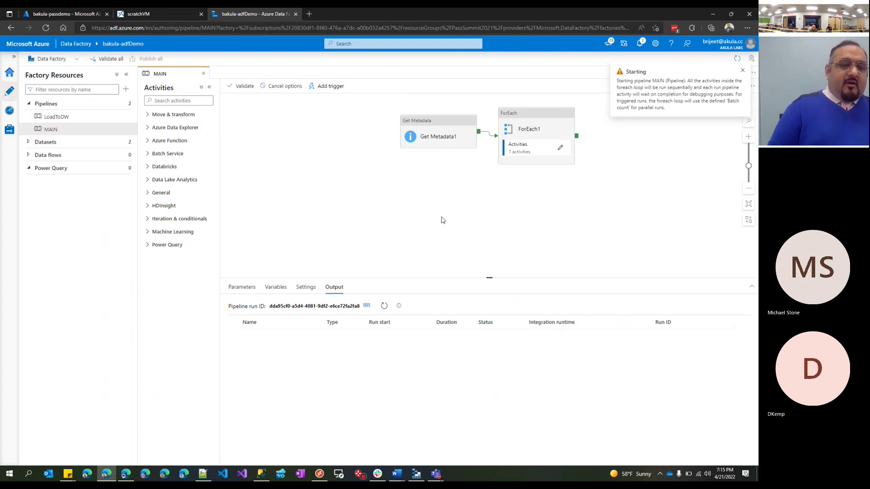
Step: Monitor the MAIN debug run by refreshing its activity statuses in an enlarged results area
{"action": "left_click", "coordinate": [388, 310]}
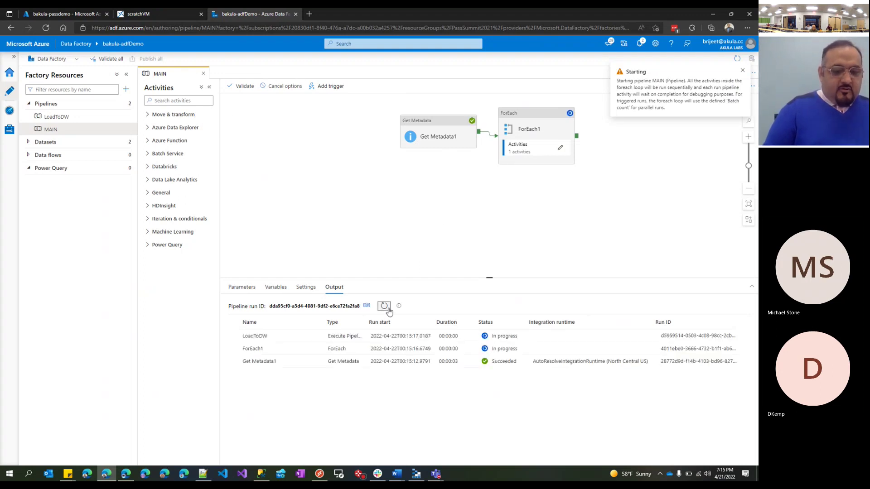
{"action": "left_click_drag", "start_coordinate": [492, 278], "coordinate": [507, 207]}
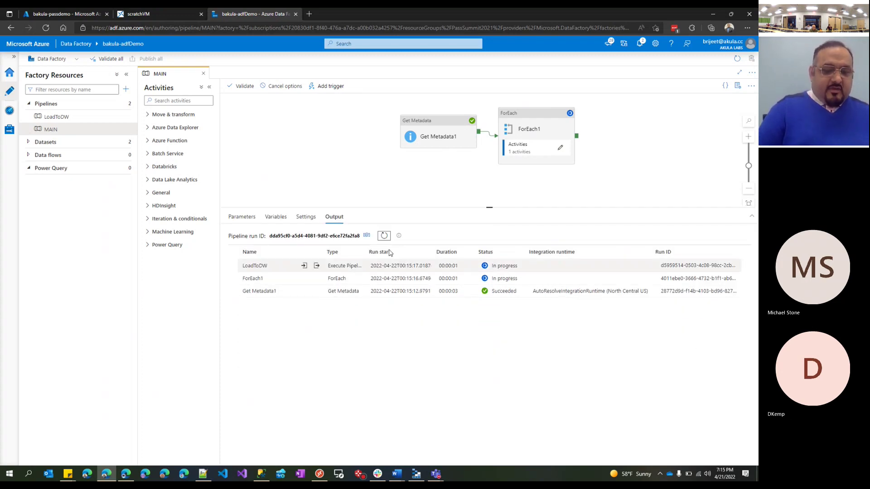
{"action": "left_click", "coordinate": [385, 236]}
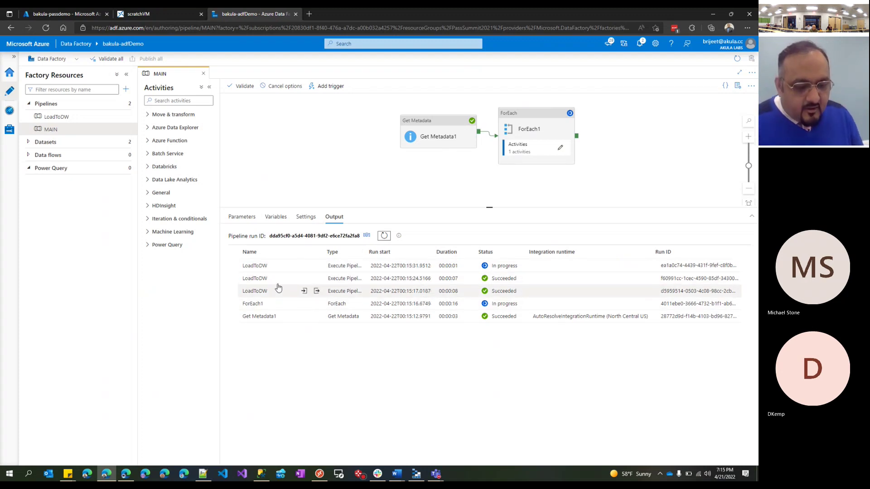
Step: Open the child pipeline run from the output of the second LoadToDW execution
{"action": "left_click", "coordinate": [317, 279]}
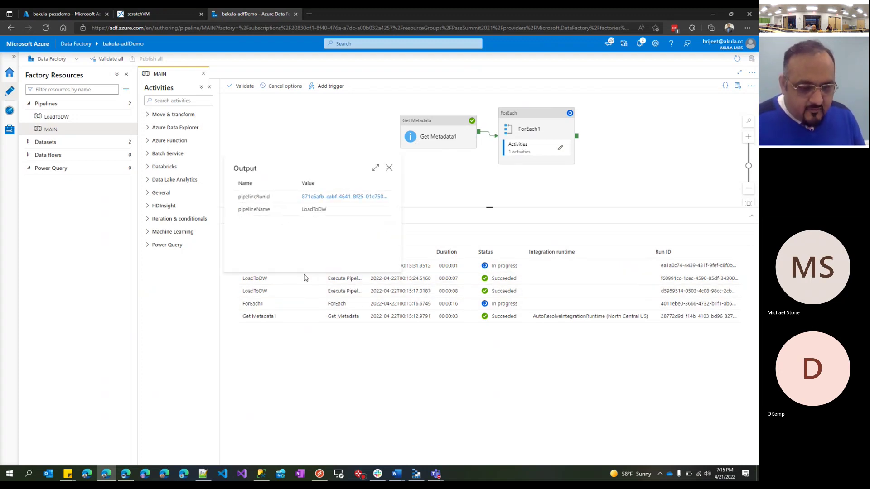
{"action": "left_click", "coordinate": [366, 198]}
{"action": "left_click_drag", "start_coordinate": [499, 111], "coordinate": [374, 142]}
{"action": "left_click", "coordinate": [392, 201]}
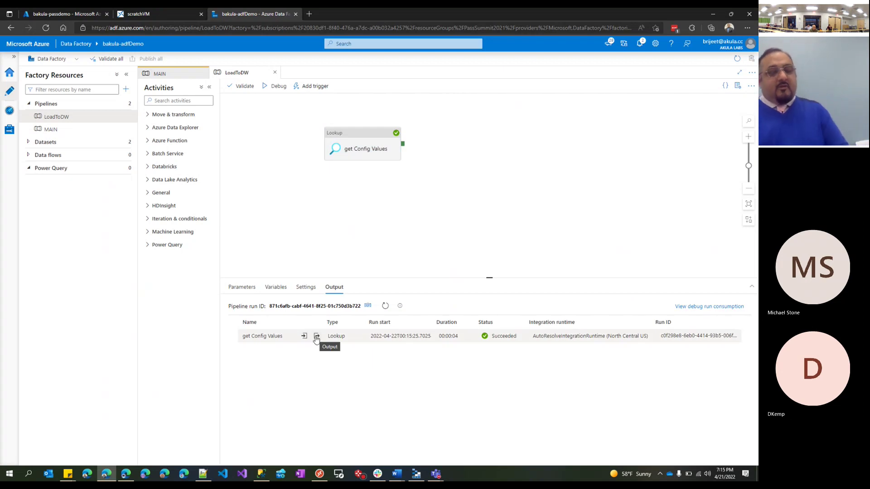
Step: Examine the full input of the get Config Values lookup run, pointing out the fileName value with an arrow
{"action": "left_click", "coordinate": [305, 339]}
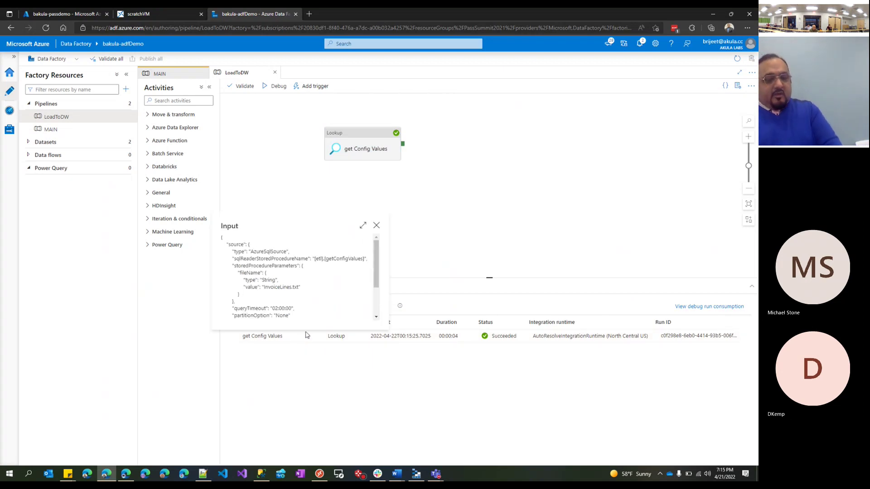
{"action": "scroll", "coordinate": [323, 289], "scroll_direction": "down", "scroll_amount": 1}
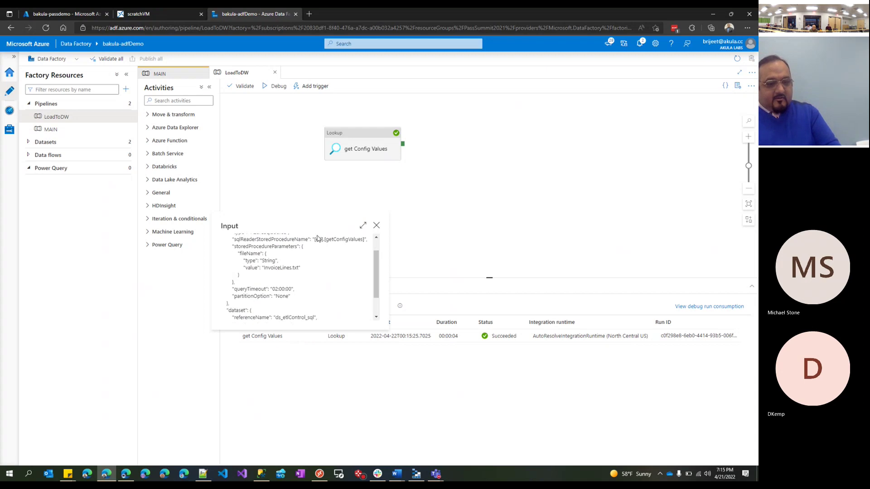
{"action": "left_click", "coordinate": [361, 226]}
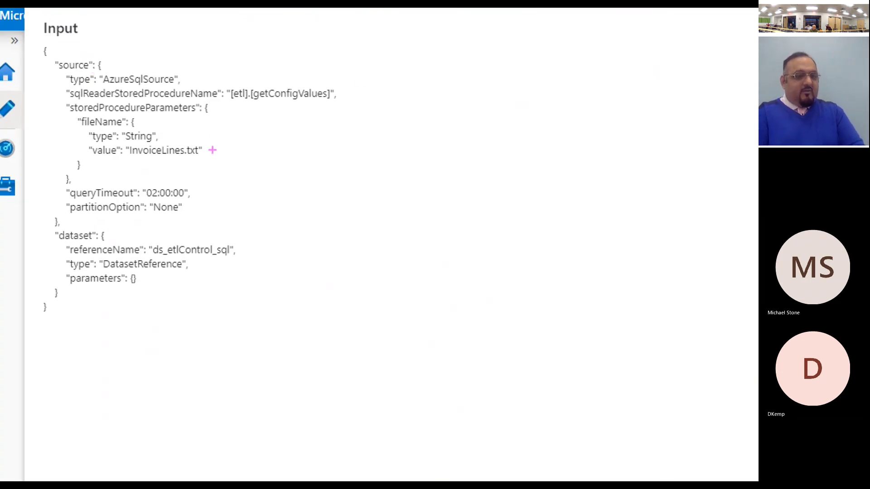
{"action": "left_click_drag", "start_coordinate": [210, 147], "coordinate": [337, 123]}
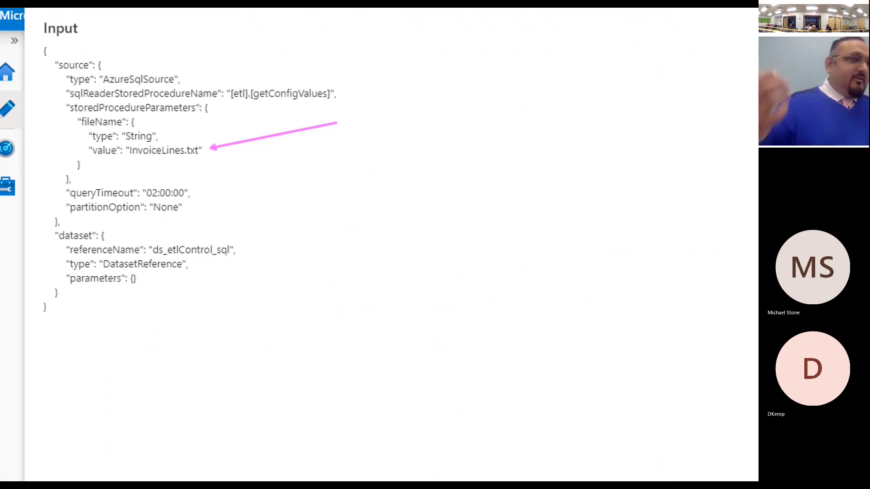
{"action": "key", "text": "Escape"}
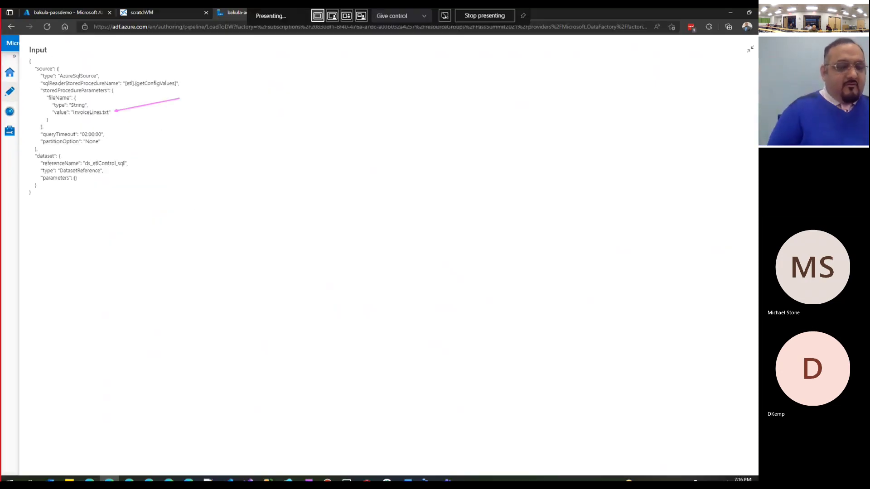
{"action": "key", "text": "Escape"}
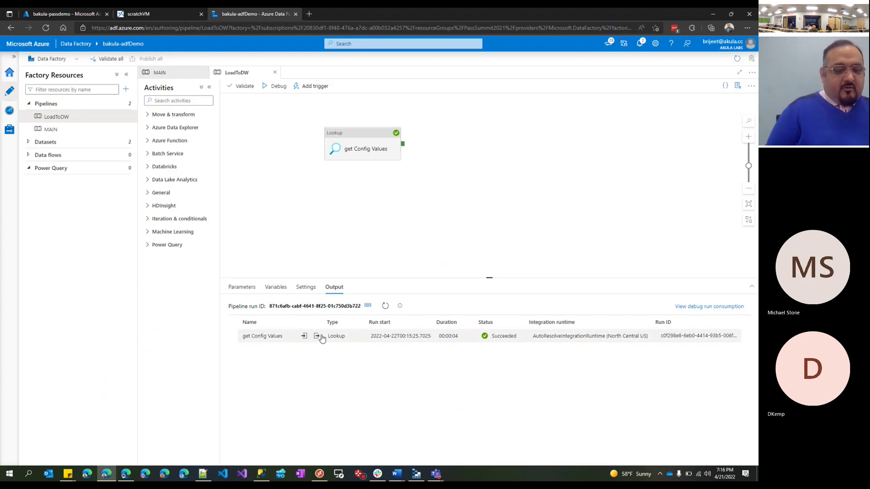
Step: Examine the full output of the get Config Values lookup run, marking the firstRow block with a rectangle
{"action": "left_click", "coordinate": [319, 337]}
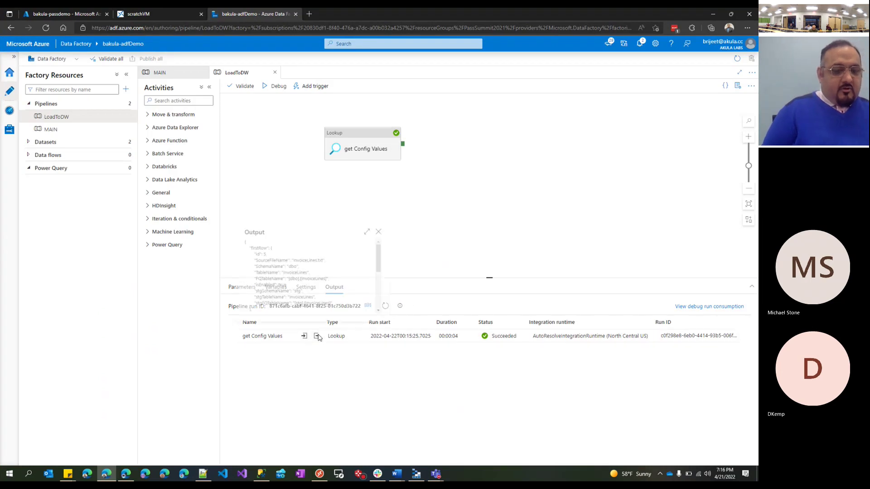
{"action": "left_click", "coordinate": [376, 226]}
{"action": "key", "text": "ctrl+1"}
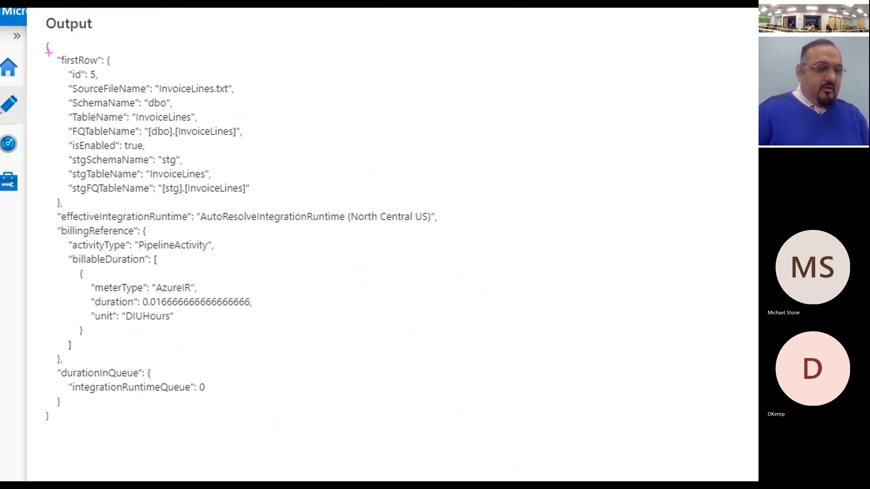
{"action": "left_click_drag", "start_coordinate": [49, 52], "coordinate": [340, 209]}
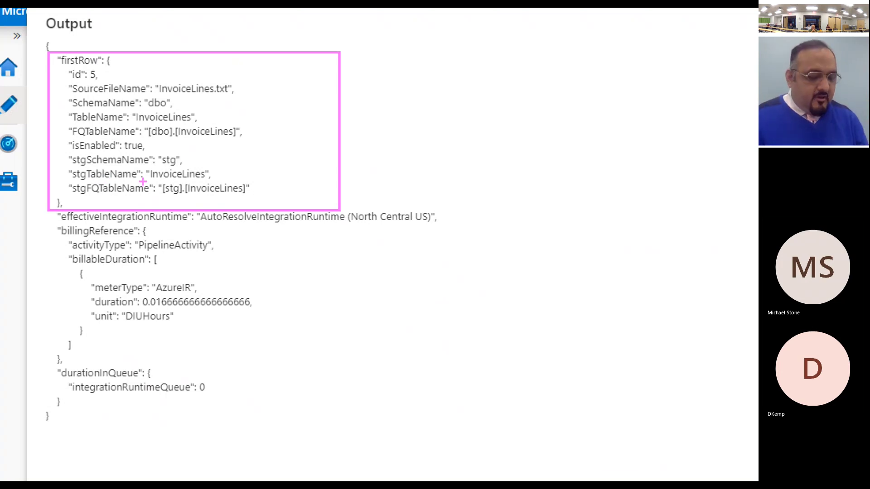
{"action": "key", "text": "Escape"}
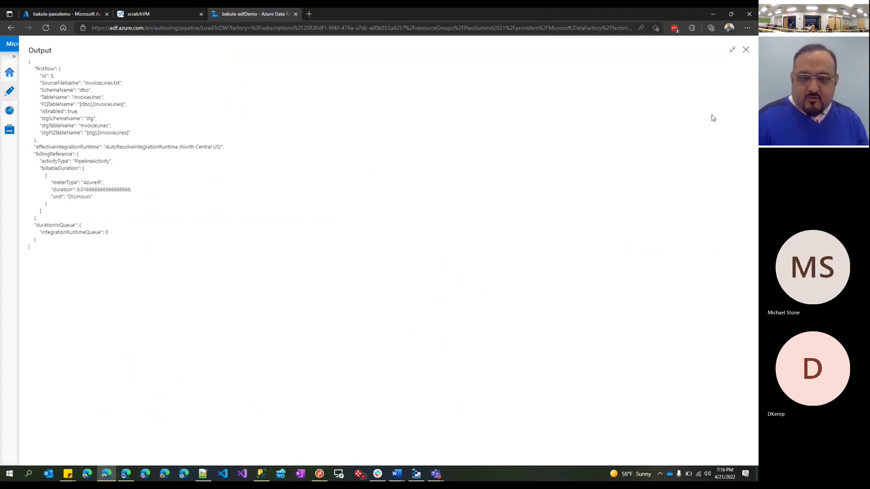
{"action": "left_click", "coordinate": [734, 51]}
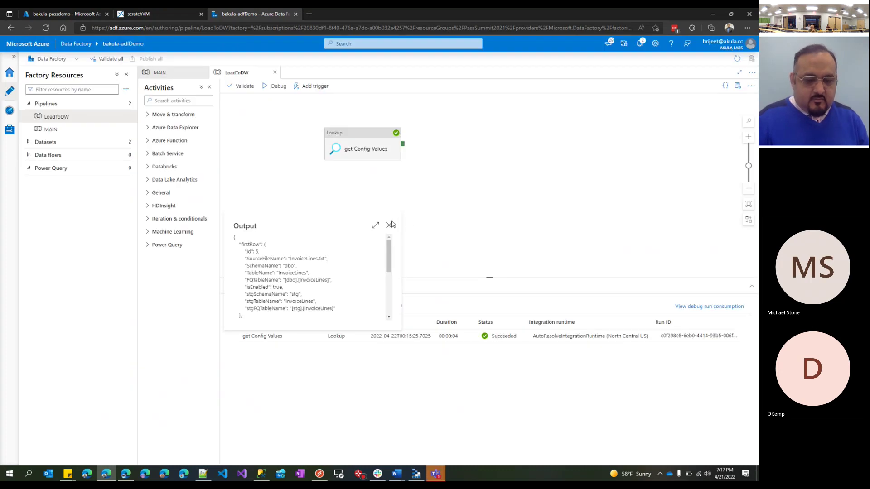
Step: Copy the firstRow block of the lookup output into a new Notepad++ document, and return to the LoadToDW pipeline
{"action": "key", "text": "ctrl+a"}
{"action": "double_click", "coordinate": [308, 274]}
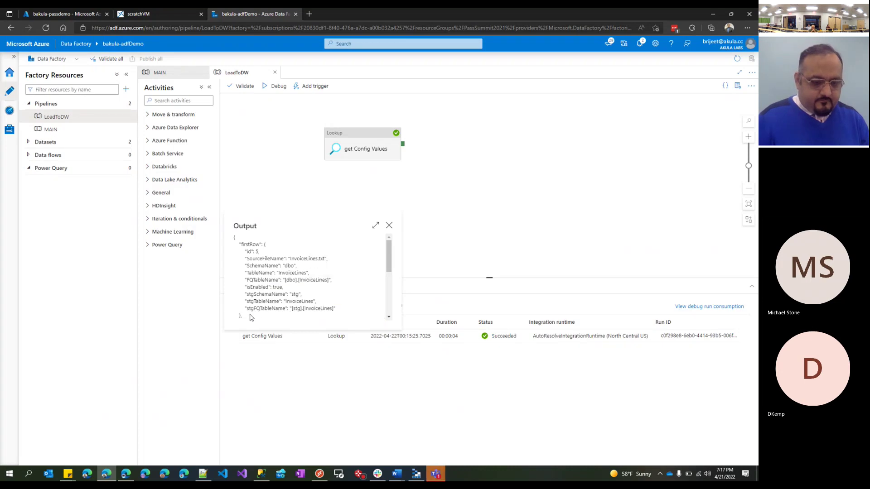
{"action": "left_click_drag", "start_coordinate": [249, 319], "coordinate": [229, 223]}
{"action": "key", "text": "ctrl+c"}
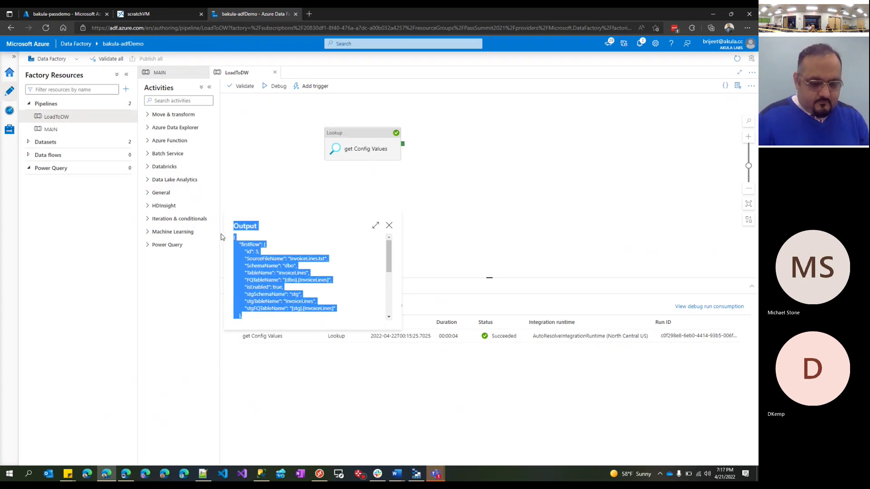
{"action": "left_click", "coordinate": [210, 476]}
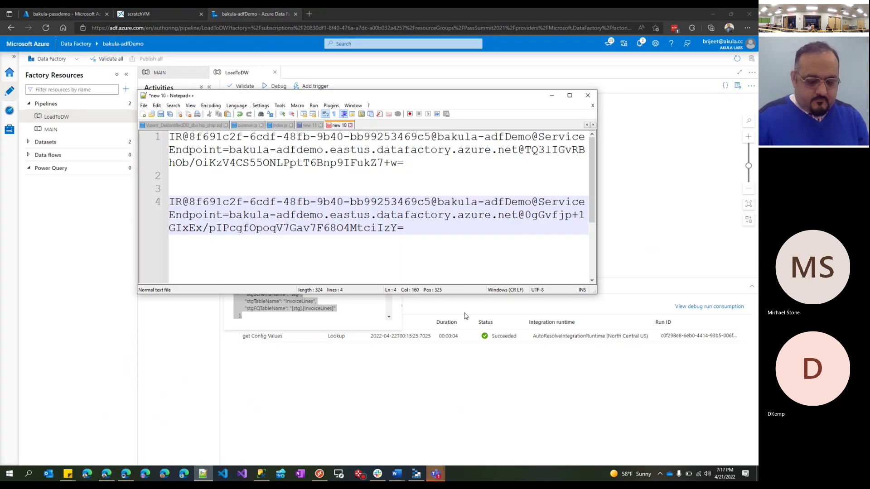
{"action": "key", "text": "ctrl+n"}
{"action": "key", "text": "ctrl+v"}
{"action": "left_click", "coordinate": [668, 149]}
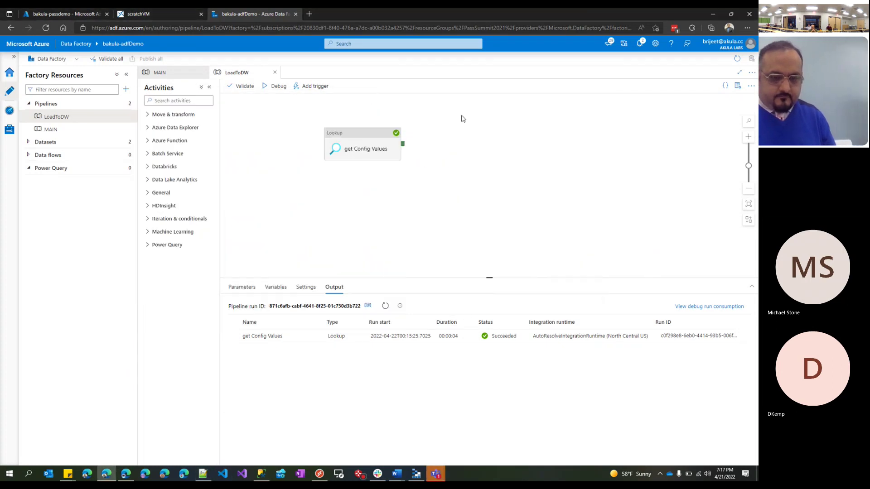
Step: Add a Copy data activity to LoadToDW, running on success of get Config Values, and place it closer to the lookup
{"action": "left_click", "coordinate": [154, 115]}
{"action": "left_click_drag", "start_coordinate": [166, 129], "coordinate": [509, 139]}
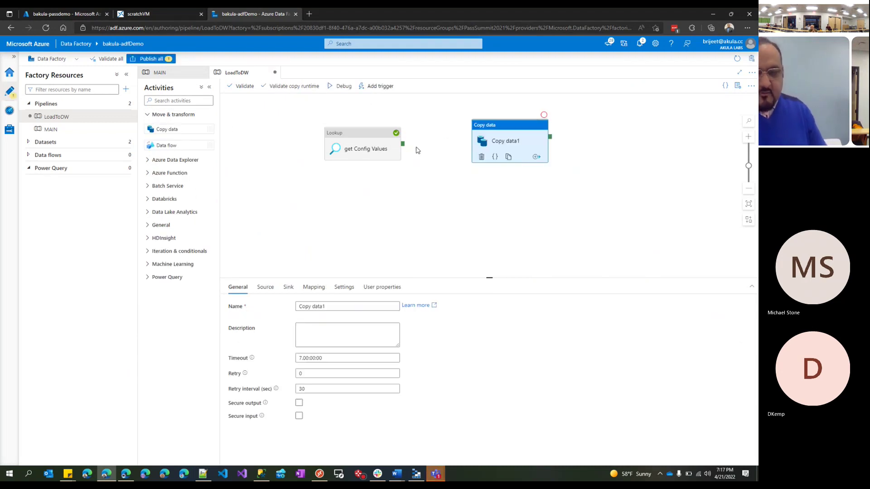
{"action": "left_click_drag", "start_coordinate": [403, 146], "coordinate": [477, 153]}
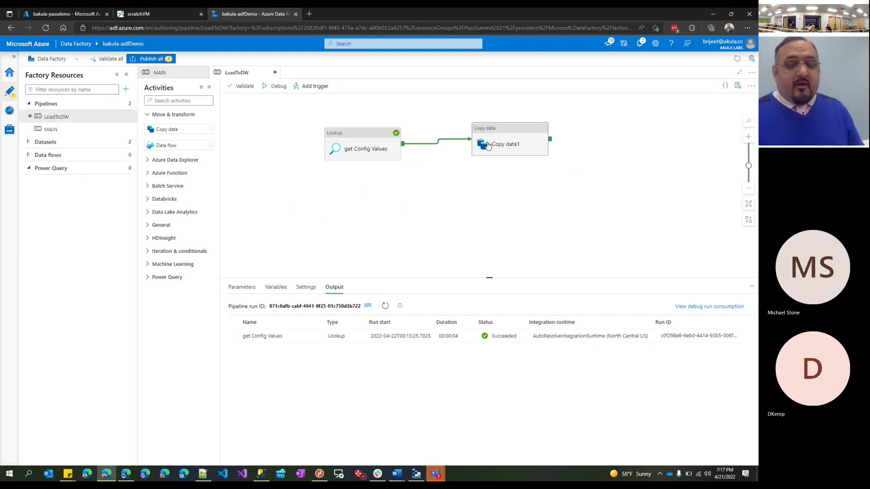
{"action": "left_click_drag", "start_coordinate": [510, 137], "coordinate": [480, 138]}
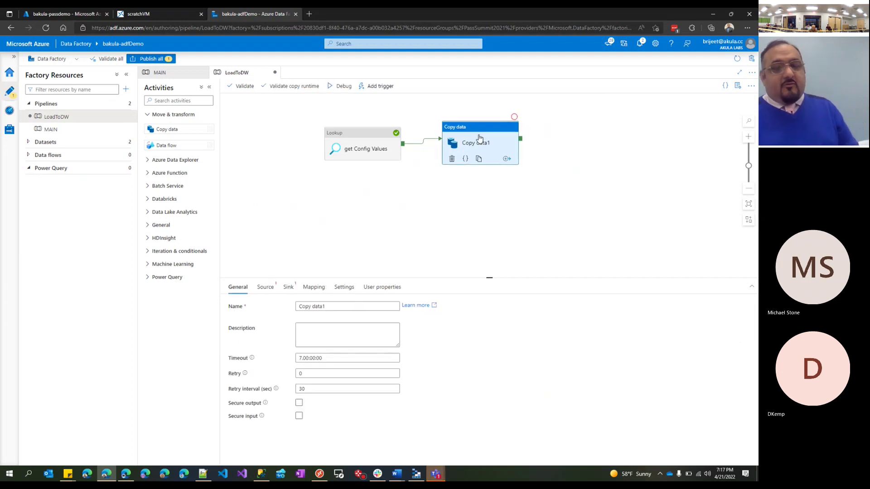
Step: Start a new source dataset for the Copy data activity, using Azure Blob Storage as the data store and DelimitedText as the format
{"action": "left_click", "coordinate": [262, 291]}
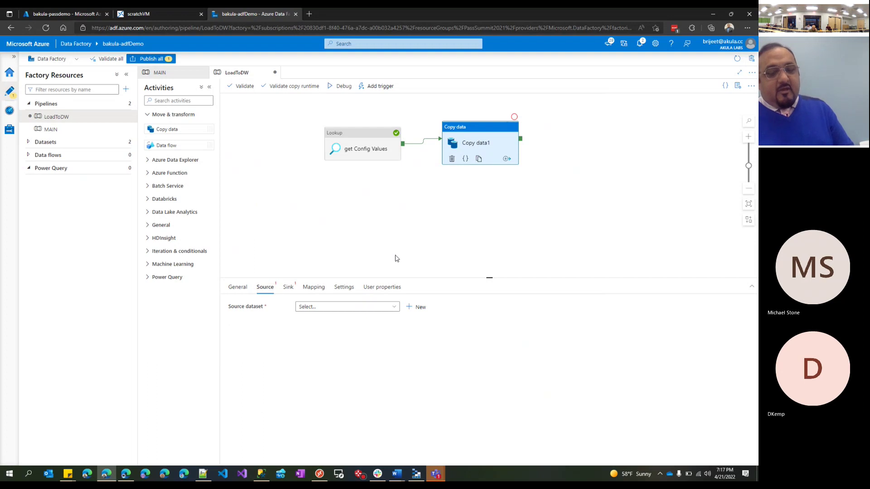
{"action": "left_click_drag", "start_coordinate": [476, 277], "coordinate": [477, 252]}
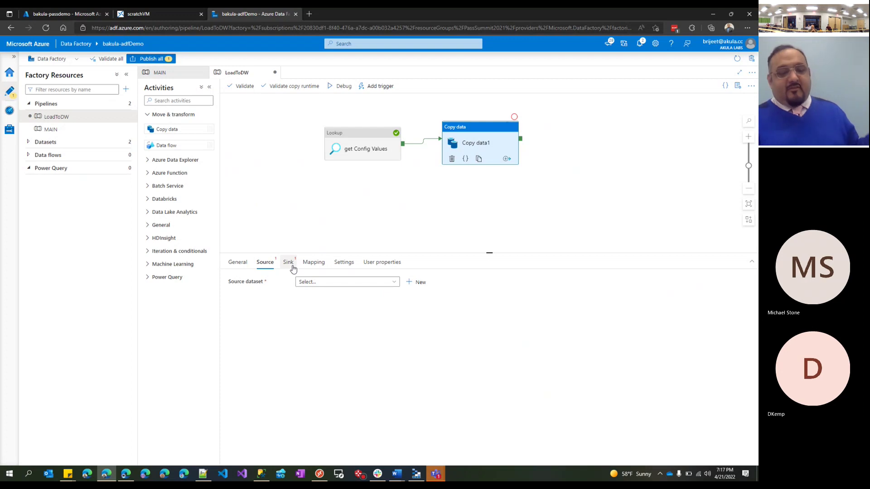
{"action": "left_click", "coordinate": [352, 286]}
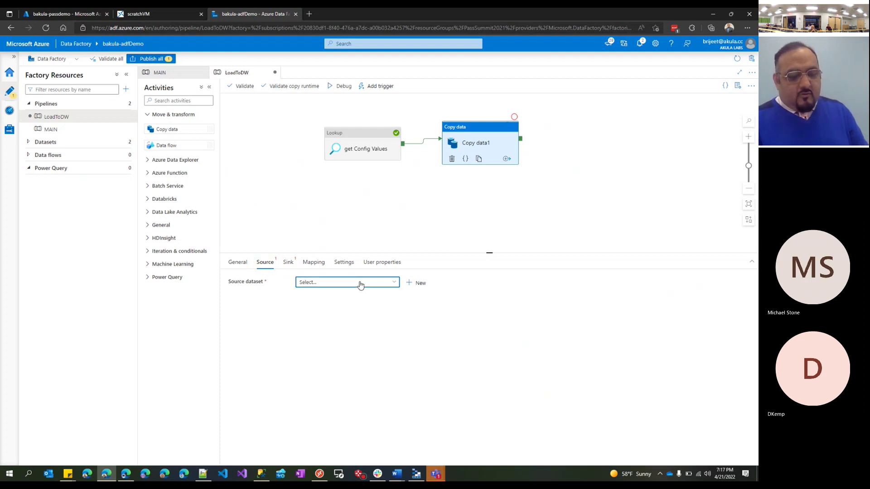
{"action": "left_click", "coordinate": [418, 285]}
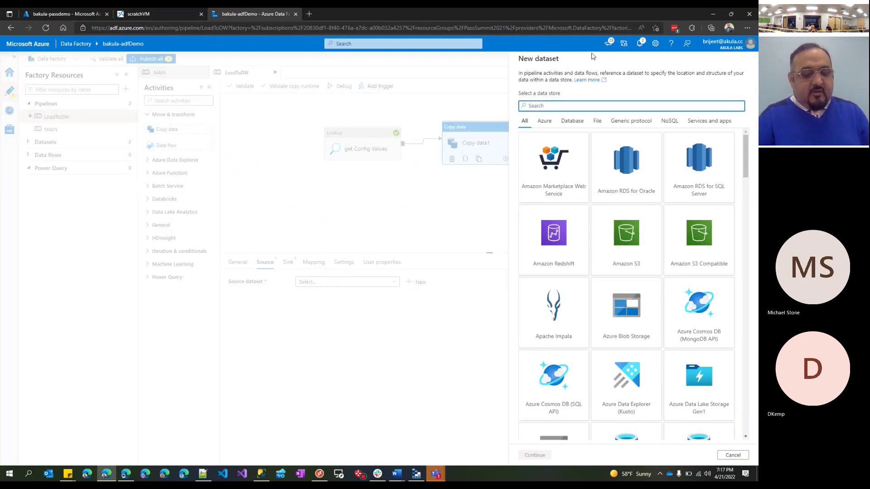
{"action": "type", "text": "blob"}
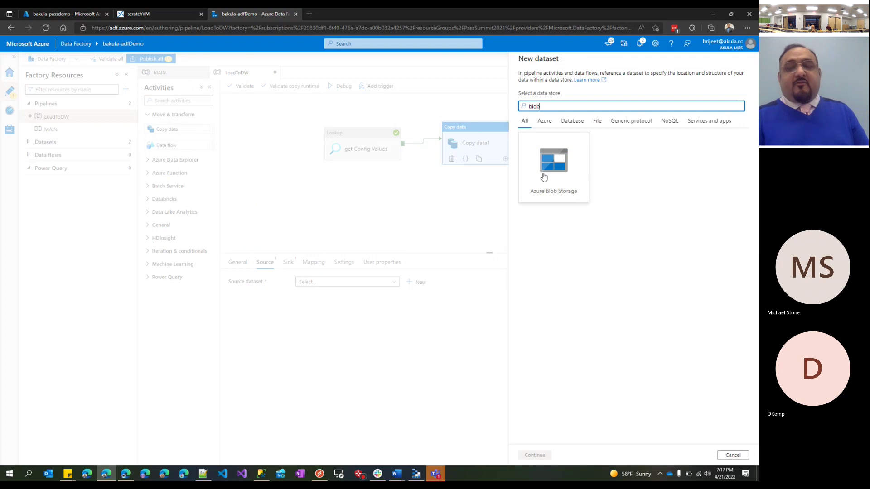
{"action": "left_click", "coordinate": [544, 177]}
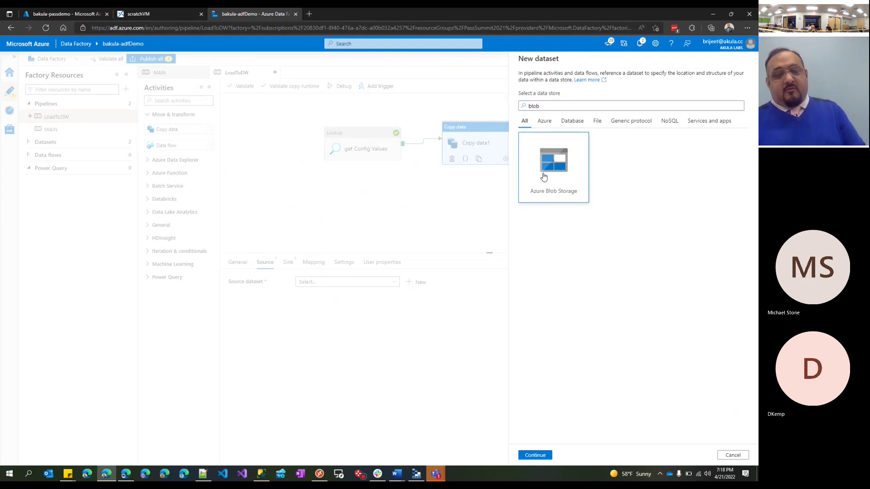
{"action": "left_click", "coordinate": [535, 455]}
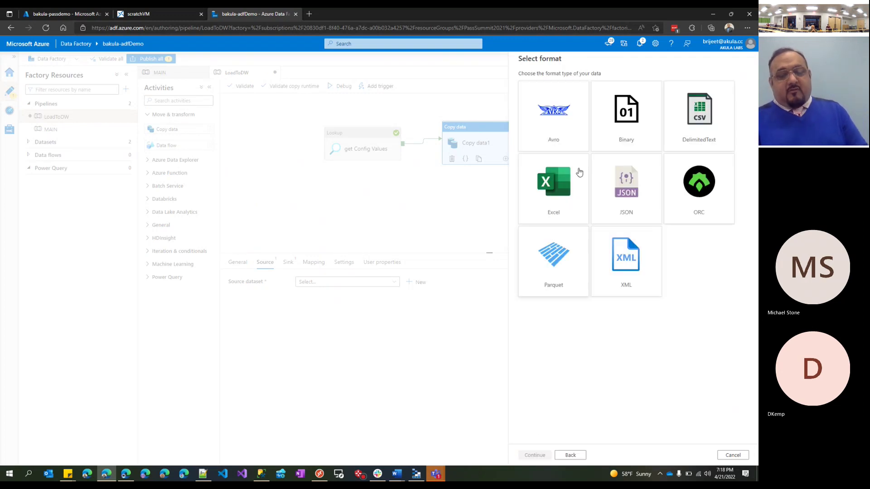
{"action": "left_click", "coordinate": [717, 120]}
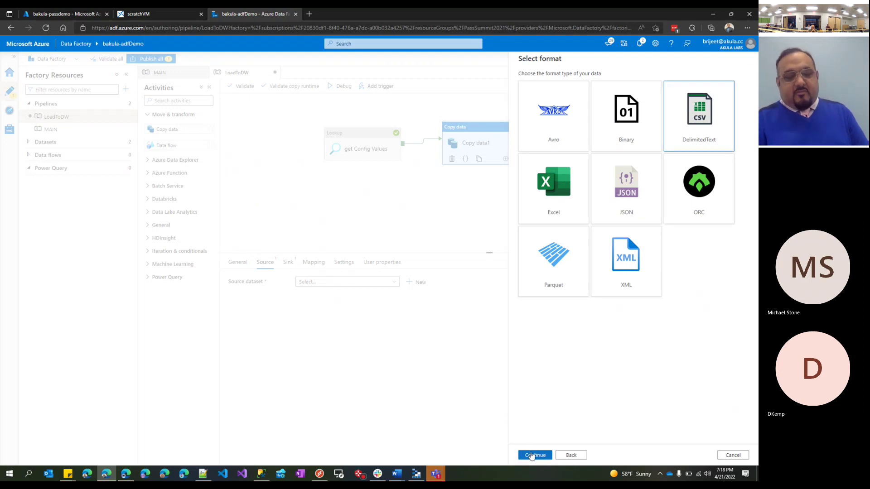
{"action": "left_click", "coordinate": [533, 456]}
Step: Create the dataset as ds_extractTXTFile with the BlobStorage linked service and schema import None, and open it for editing
{"action": "double_click", "coordinate": [570, 80]}
{"action": "type", "text": "ds_e"}
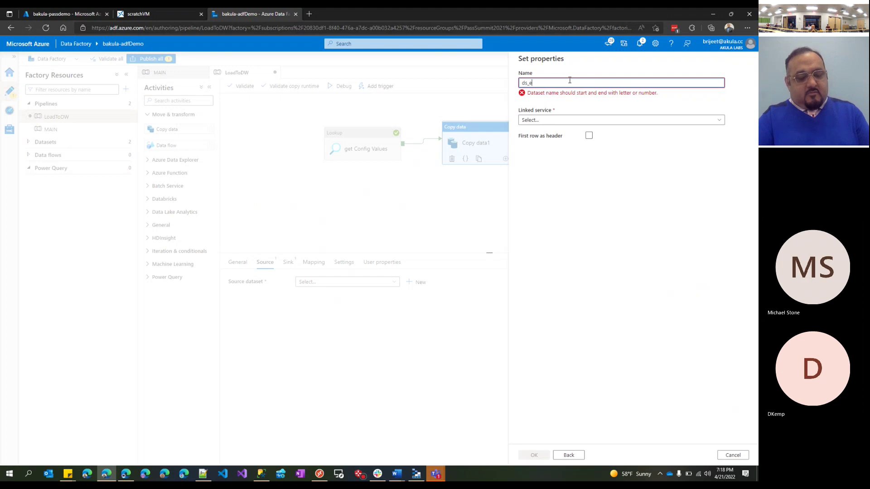
{"action": "type", "text": "xtractTXTFile"}
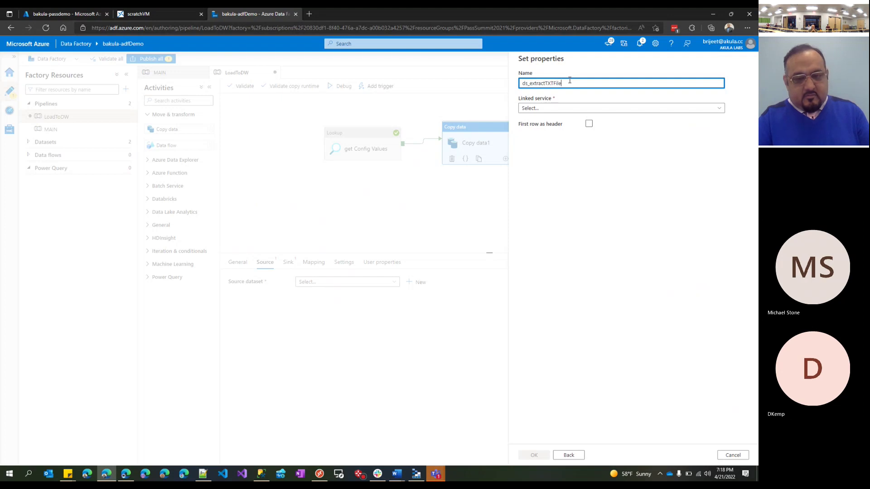
{"action": "left_click", "coordinate": [556, 108]}
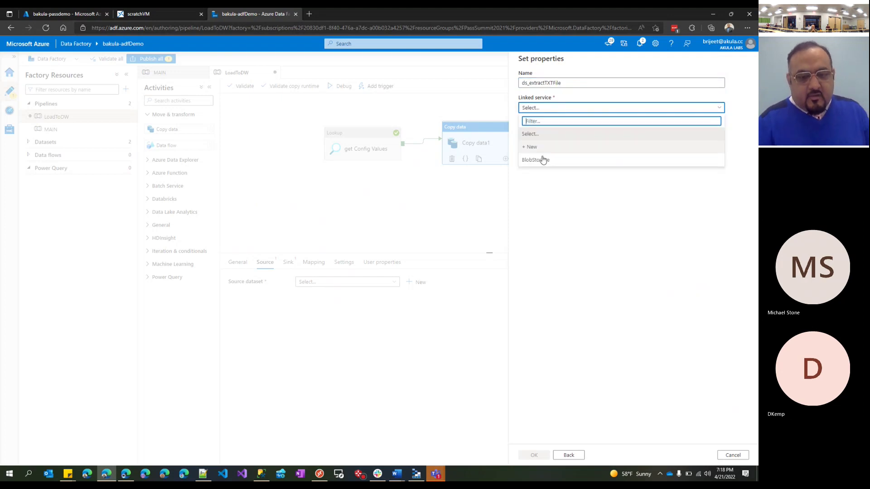
{"action": "left_click", "coordinate": [543, 162]}
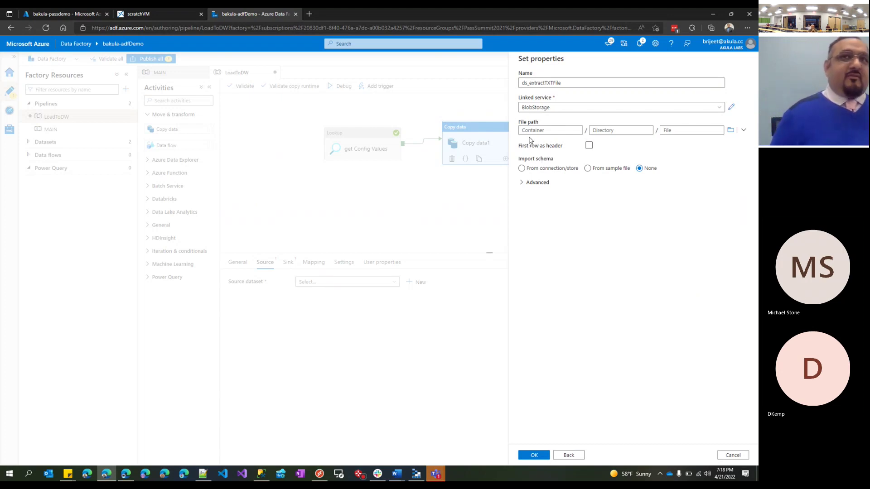
{"action": "left_click", "coordinate": [613, 170]}
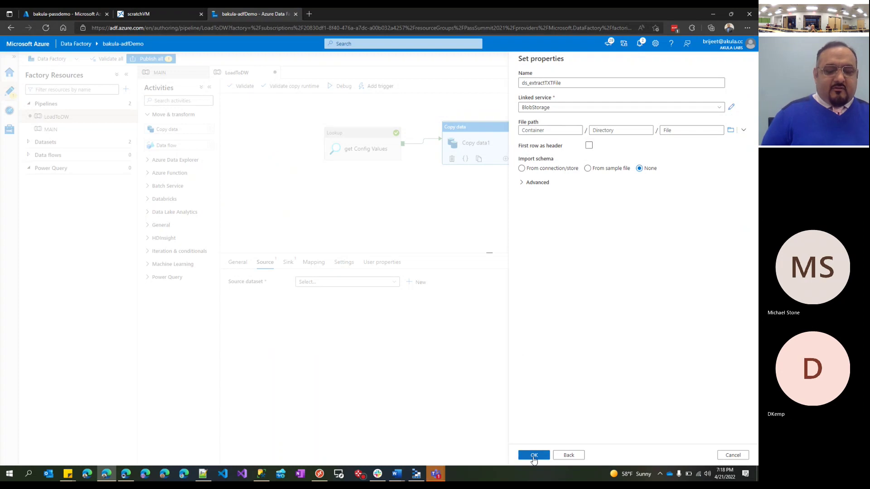
{"action": "left_click", "coordinate": [534, 456]}
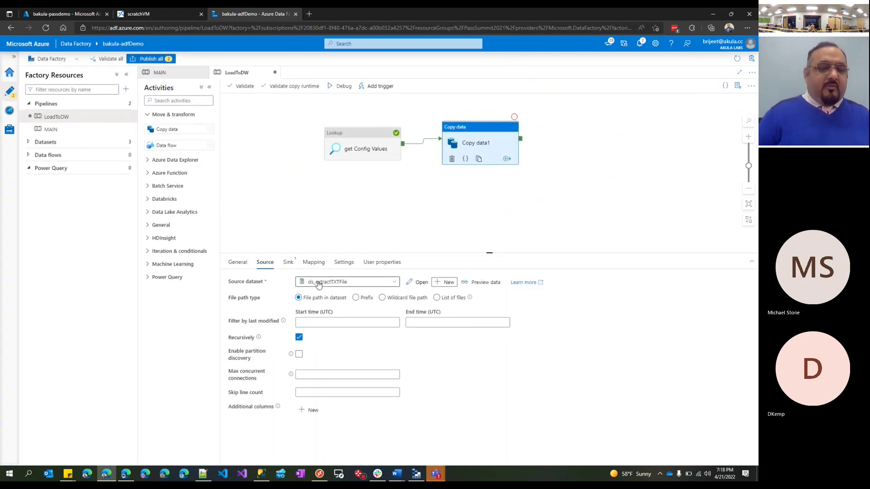
{"action": "left_click", "coordinate": [417, 282]}
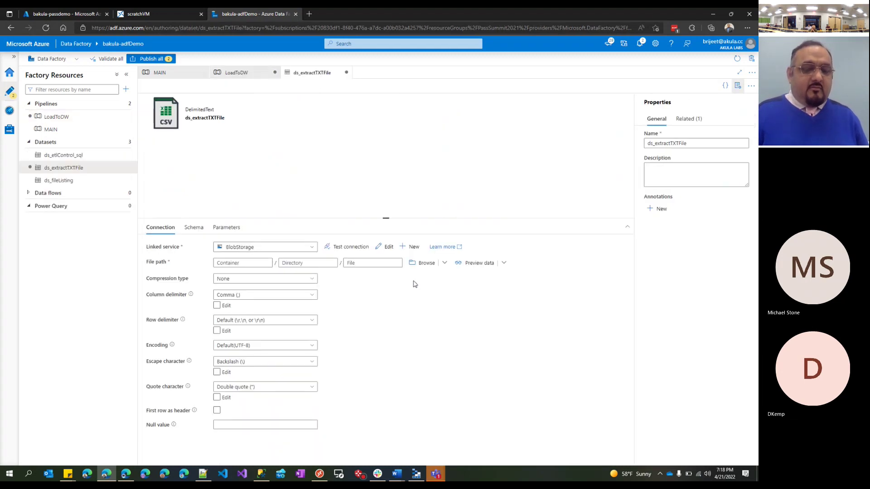
{"action": "left_click", "coordinate": [252, 266]}
{"action": "left_click", "coordinate": [170, 267]}
{"action": "left_click", "coordinate": [223, 267]}
{"action": "left_click", "coordinate": [240, 274]}
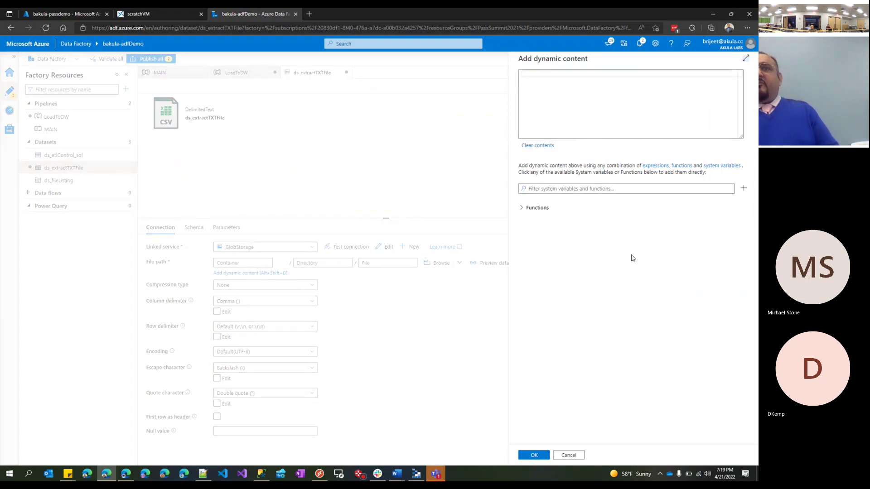
{"action": "left_click", "coordinate": [569, 455]}
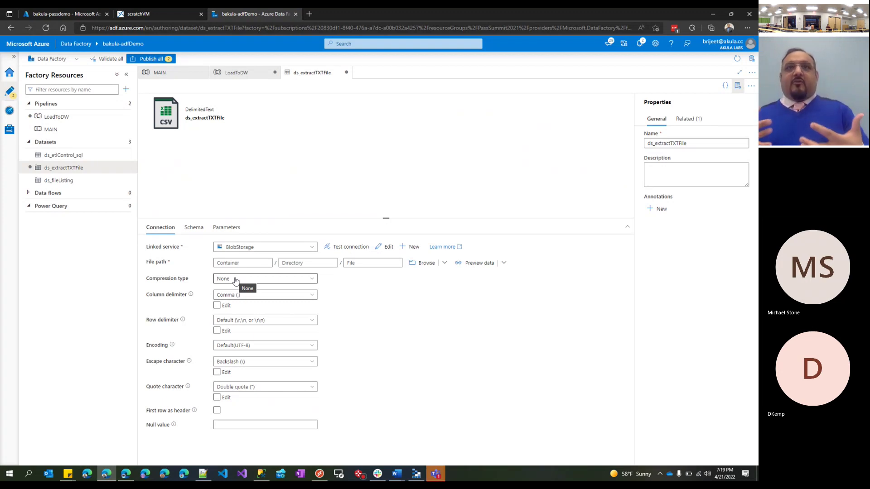
Step: Add three String parameters to the ds_extractTXTFile dataset, named ContainerName, folderPath and fileName
{"action": "left_click", "coordinate": [225, 235]}
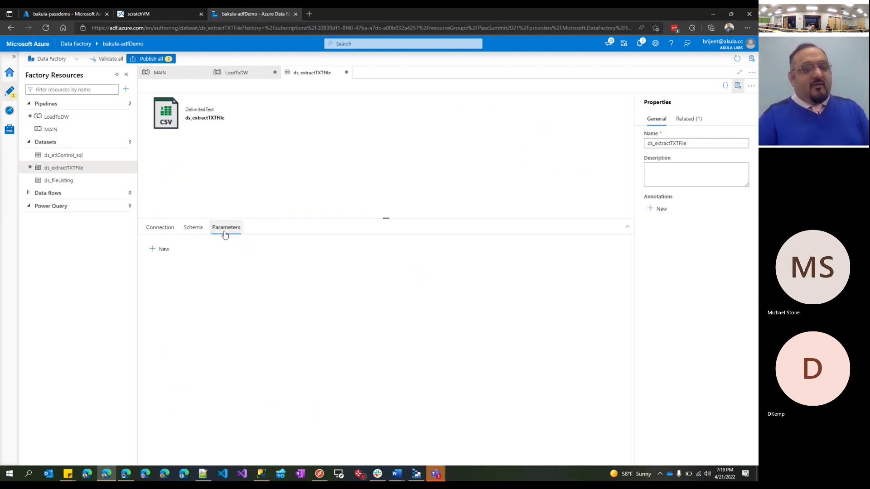
{"action": "left_click", "coordinate": [160, 250]}
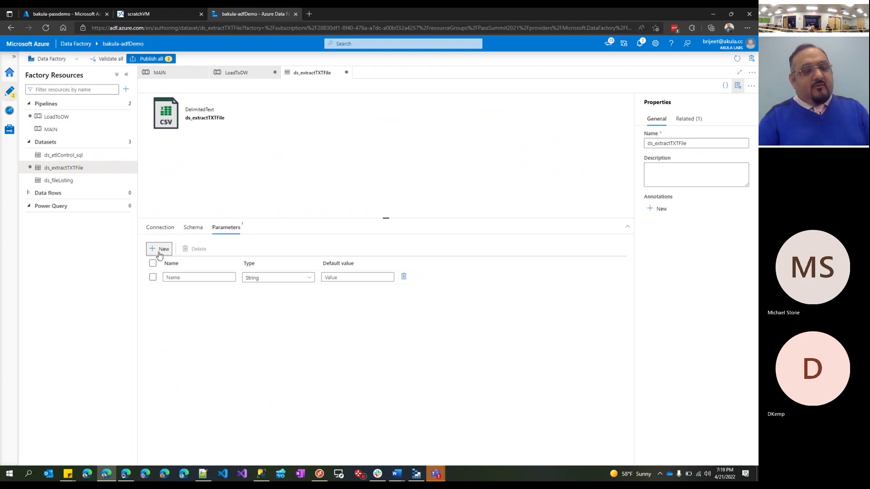
{"action": "left_click", "coordinate": [206, 278]}
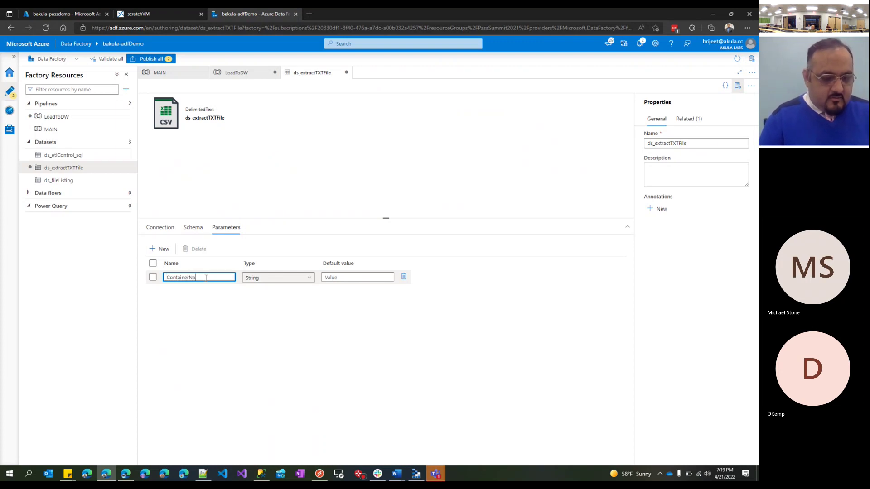
{"action": "left_click", "coordinate": [159, 248]}
{"action": "left_click", "coordinate": [195, 292]}
{"action": "type", "text": "fold"}
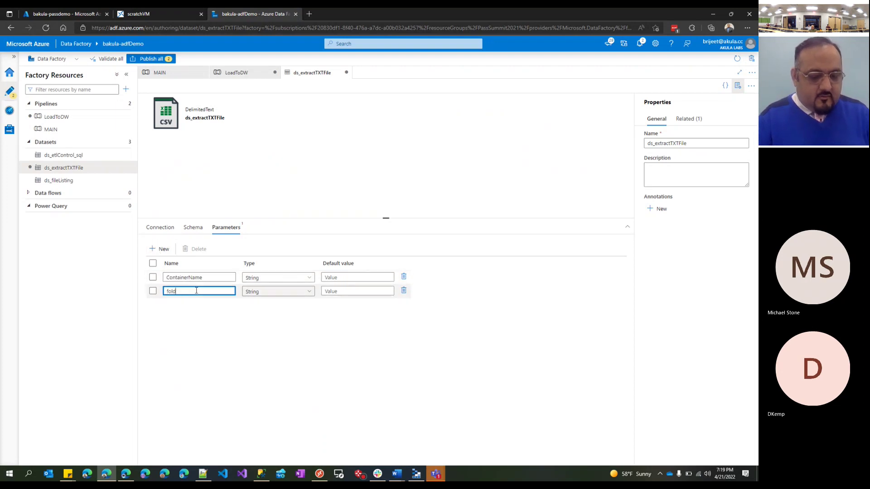
{"action": "type", "text": "erPath"}
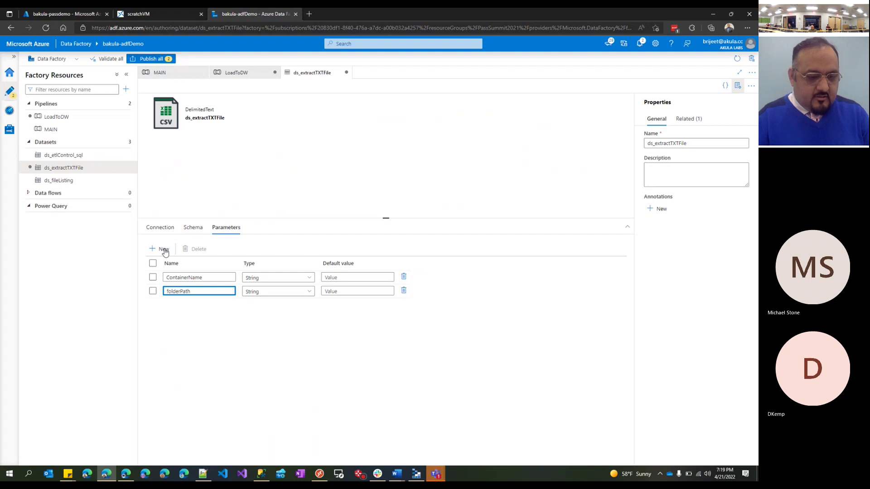
{"action": "left_click", "coordinate": [161, 248]}
{"action": "left_click", "coordinate": [175, 306]}
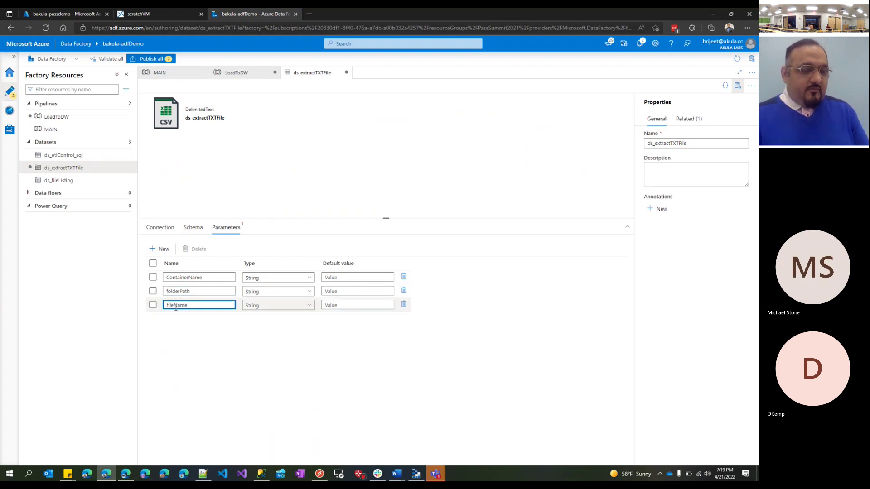
Step: Add a fourth String parameter named delimeter to the ds_extractTXTFile dataset
{"action": "left_click", "coordinate": [162, 249]}
{"action": "left_click", "coordinate": [185, 323]}
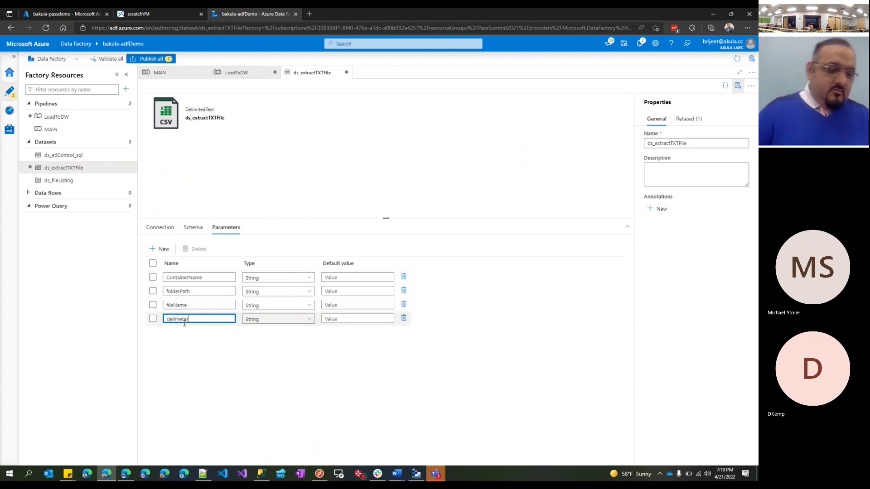
{"action": "left_click", "coordinate": [213, 367]}
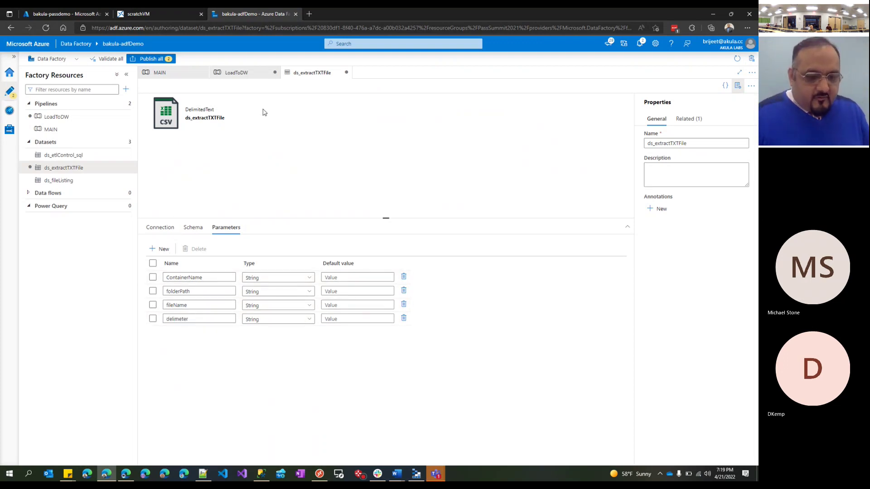
{"action": "left_click", "coordinate": [173, 228]}
{"action": "left_click_drag", "start_coordinate": [392, 218], "coordinate": [393, 172]}
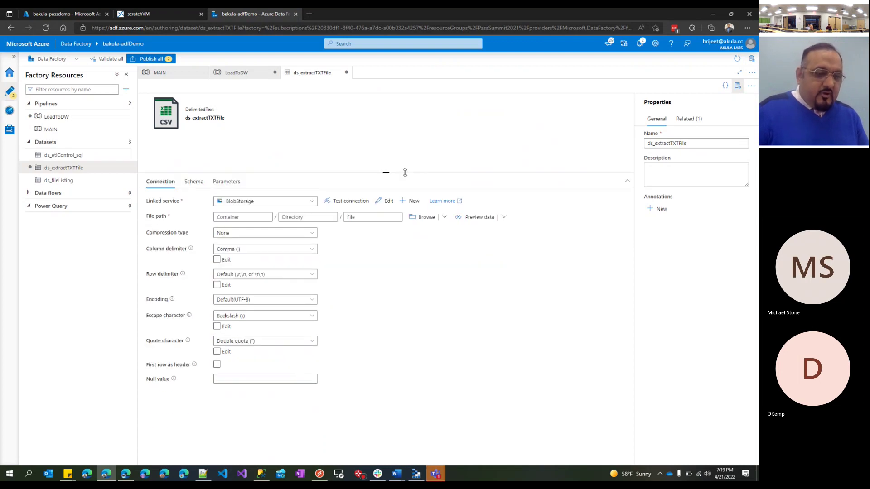
{"action": "left_click", "coordinate": [243, 217]}
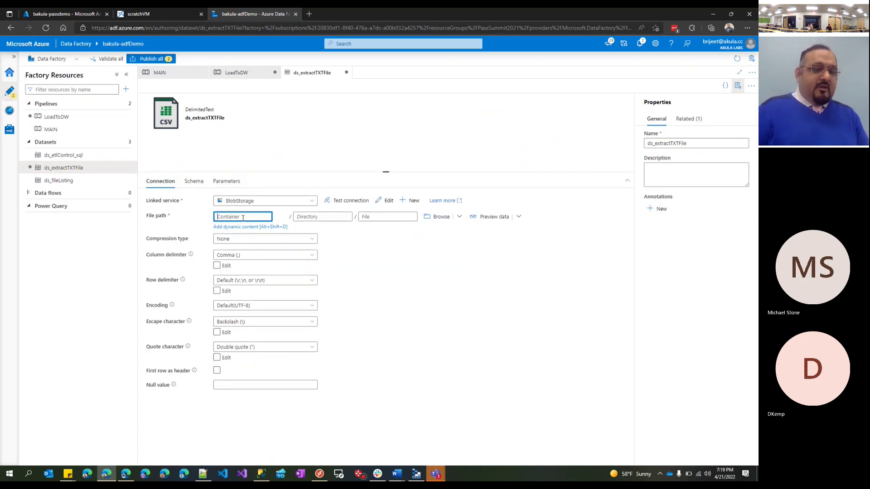
{"action": "left_click", "coordinate": [243, 227]}
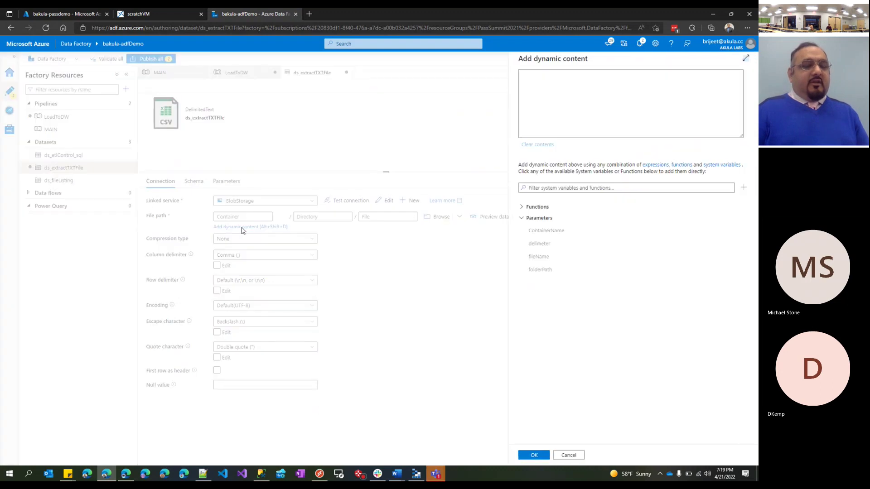
{"action": "left_click", "coordinate": [548, 232]}
{"action": "left_click", "coordinate": [534, 456]}
{"action": "mouse_move", "coordinate": [333, 231]}
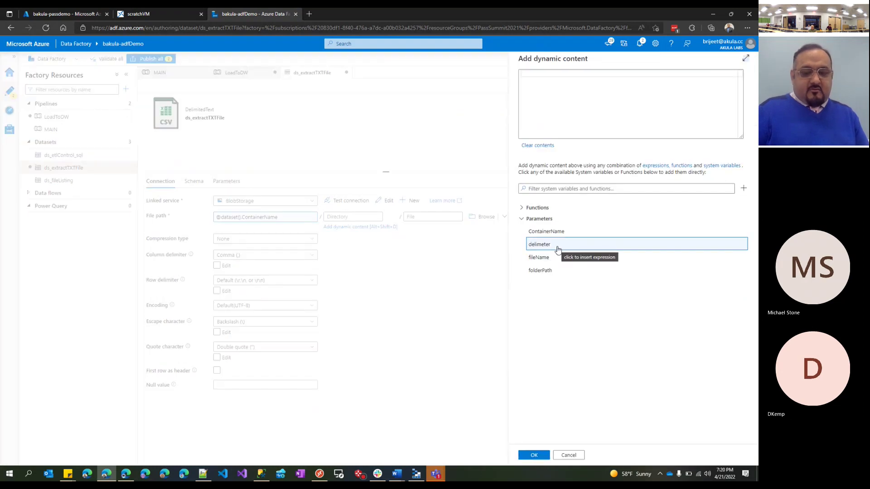
{"action": "left_click", "coordinate": [546, 271]}
{"action": "left_click", "coordinate": [533, 456]}
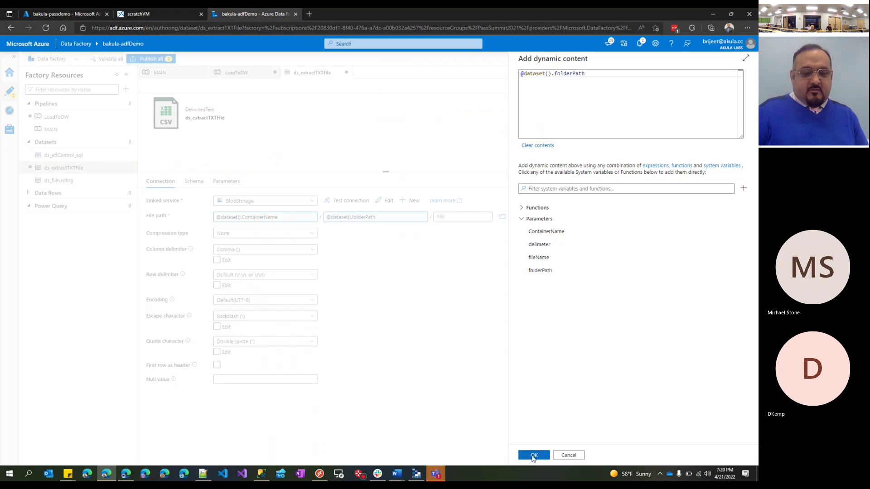
{"action": "left_click", "coordinate": [464, 219]}
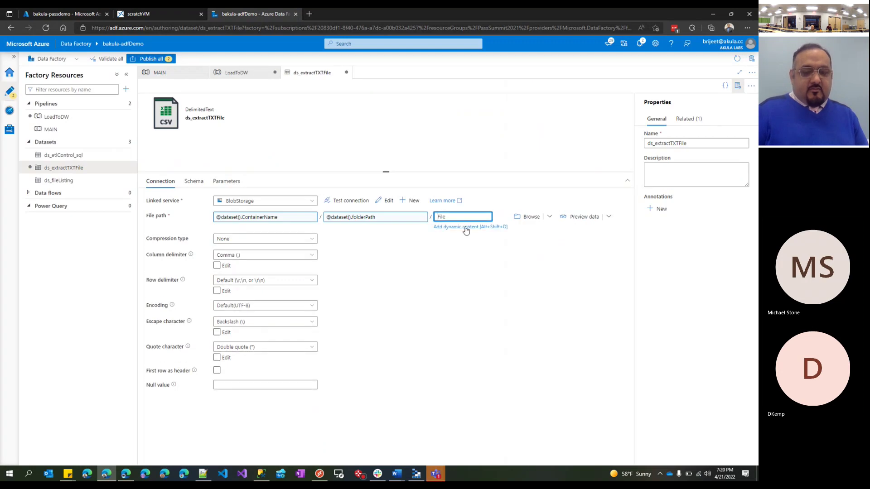
{"action": "left_click", "coordinate": [466, 230]}
{"action": "left_click", "coordinate": [548, 257]}
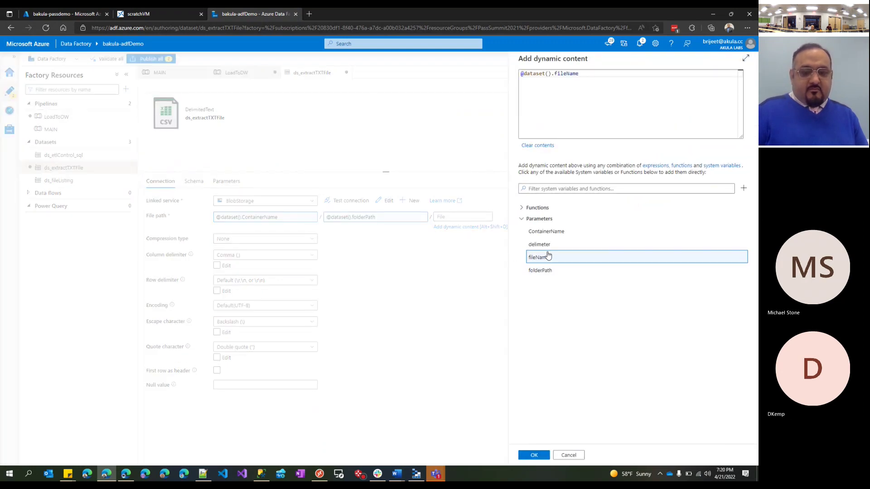
{"action": "left_click", "coordinate": [533, 457]}
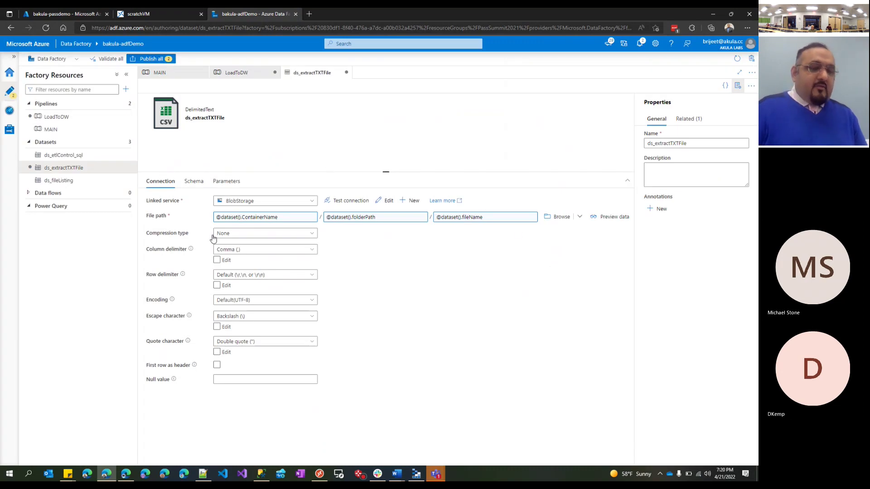
{"action": "left_click", "coordinate": [219, 261]}
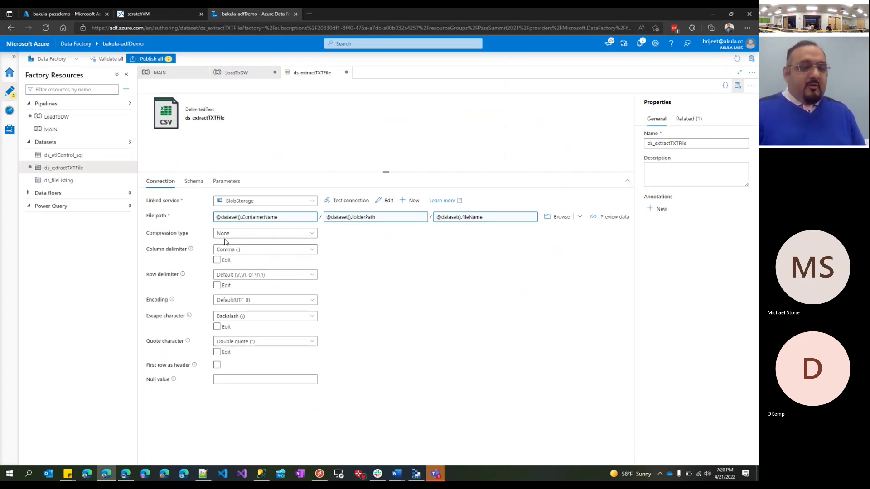
{"action": "left_click", "coordinate": [218, 261]}
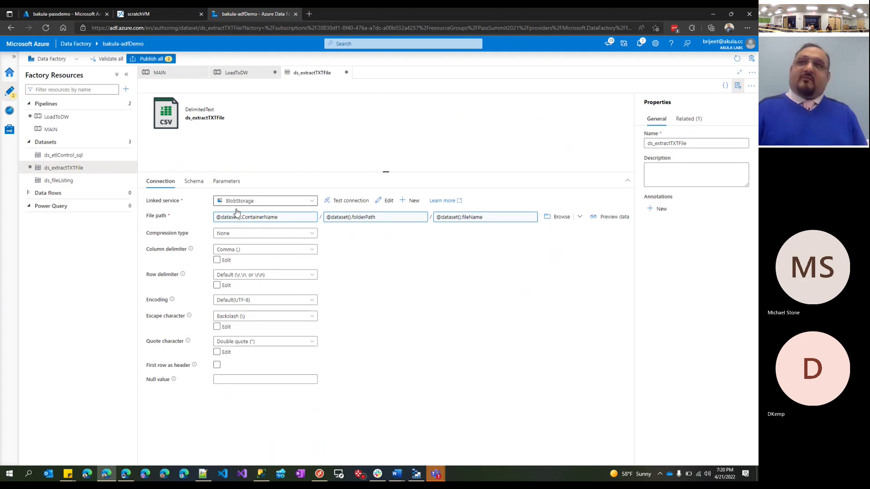
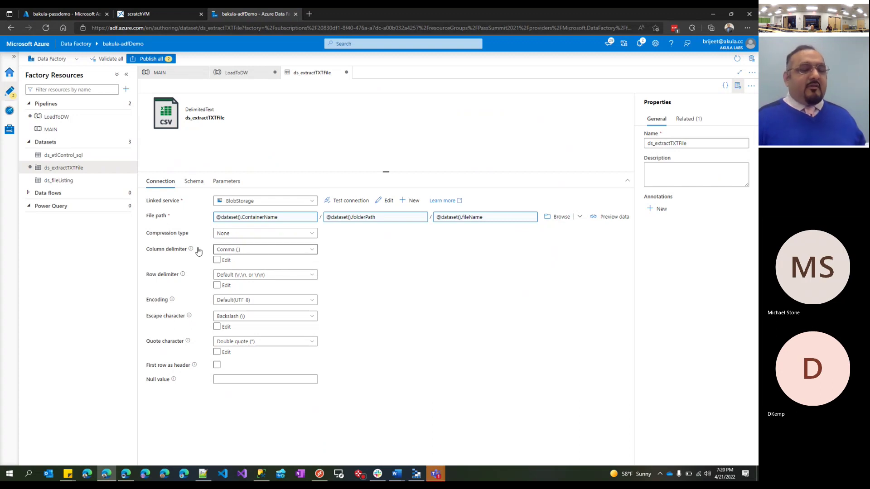
{"action": "left_click", "coordinate": [239, 251]}
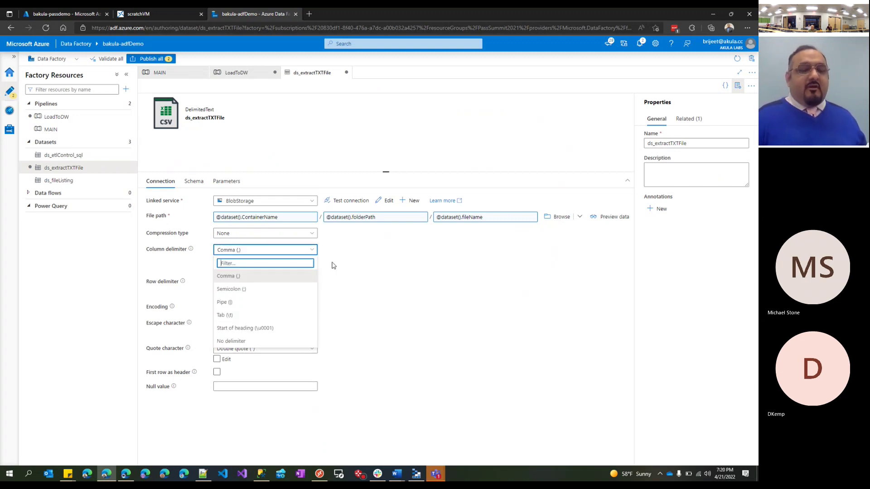
{"action": "left_click", "coordinate": [192, 265]}
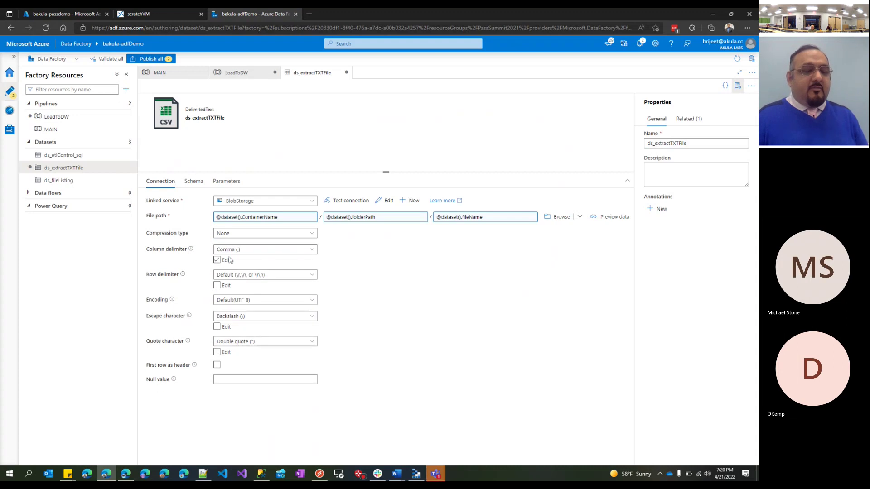
{"action": "left_click", "coordinate": [229, 259]}
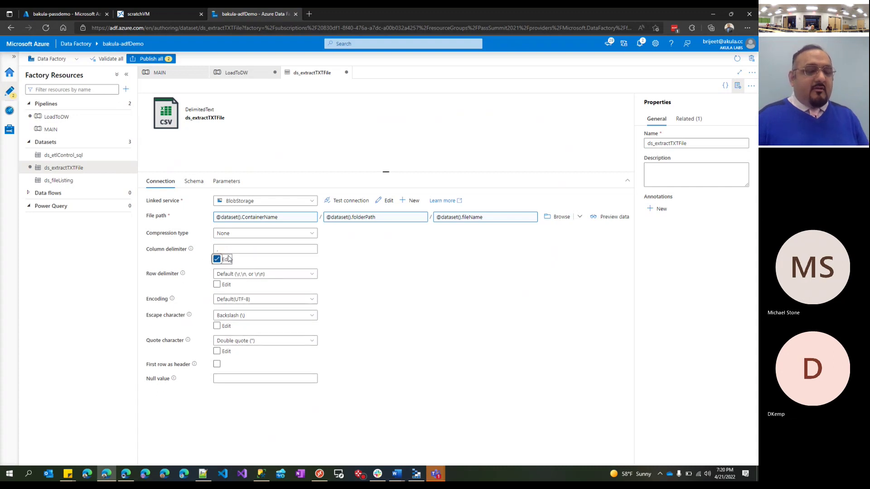
{"action": "left_click", "coordinate": [236, 250]}
{"action": "left_click", "coordinate": [236, 270]}
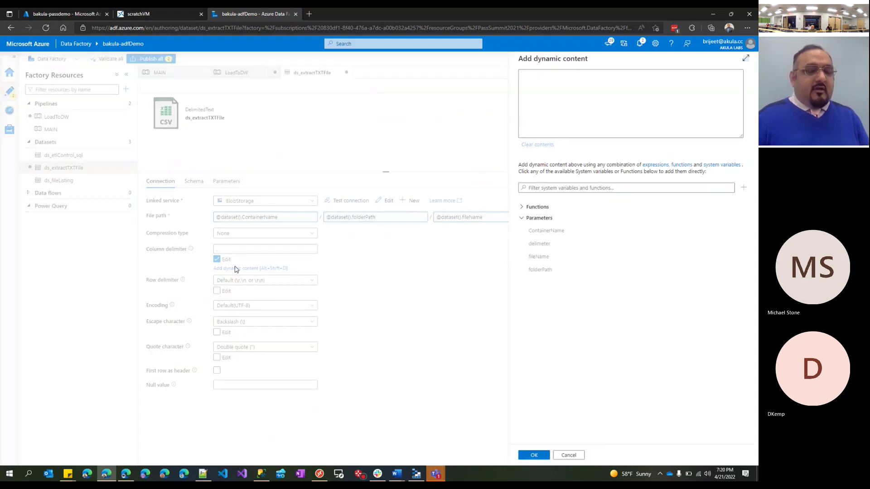
{"action": "left_click", "coordinate": [553, 250]}
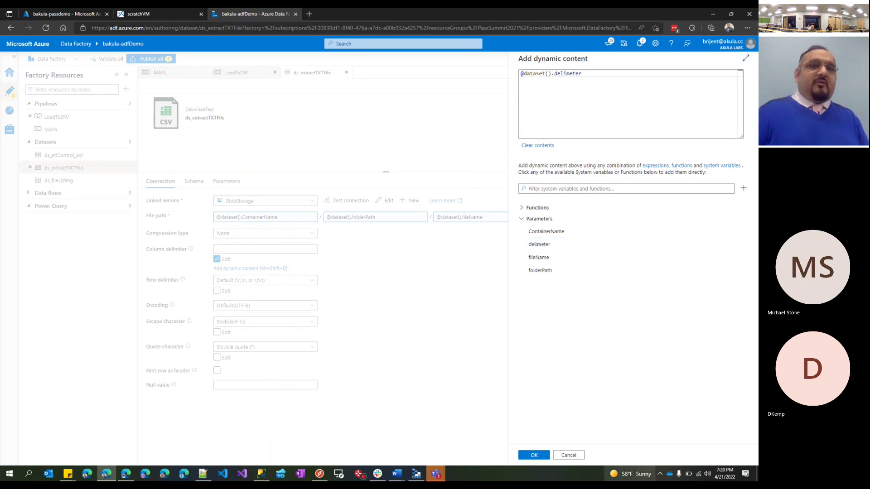
{"action": "left_click", "coordinate": [572, 456]}
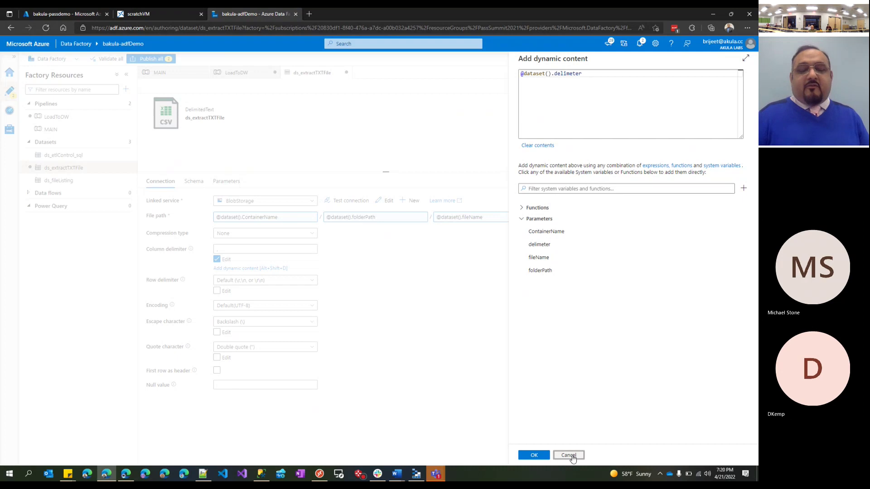
{"action": "left_click", "coordinate": [216, 259]}
Step: Set the dataset's column delimiter to Pipe (|) and check the available row delimiter options
{"action": "left_click", "coordinate": [311, 249]}
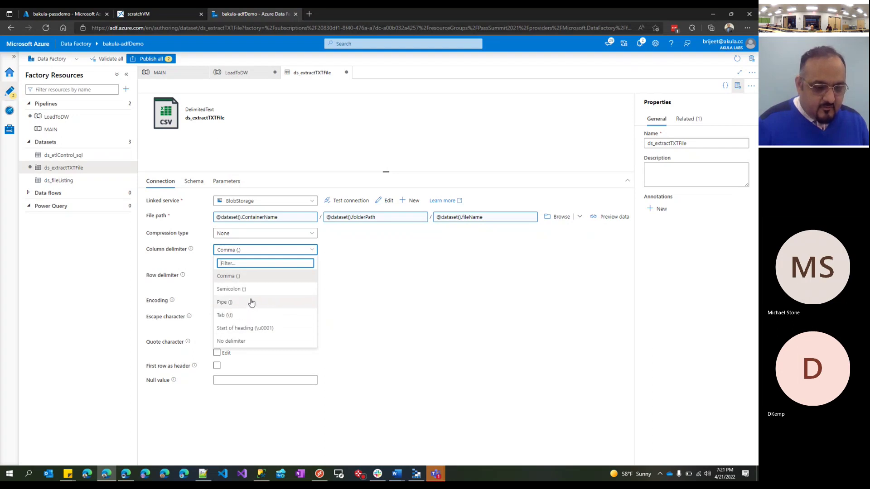
{"action": "left_click", "coordinate": [250, 304]}
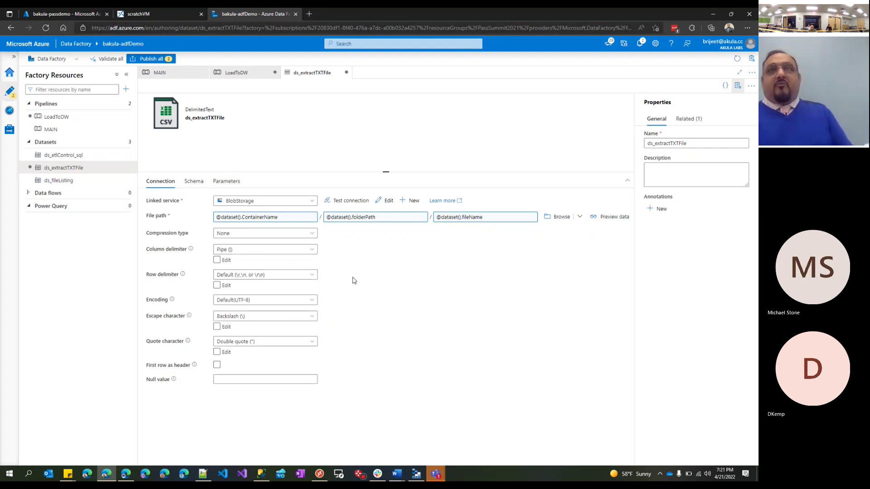
{"action": "left_click", "coordinate": [273, 276]}
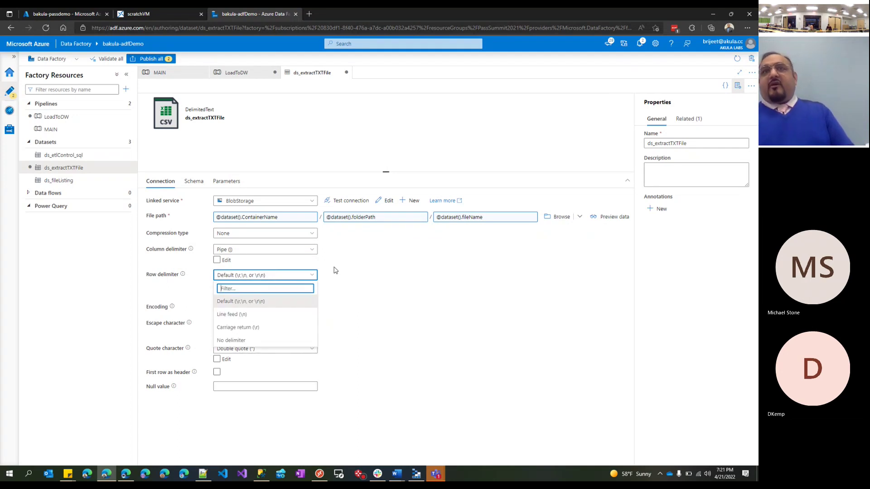
{"action": "left_click", "coordinate": [334, 270]}
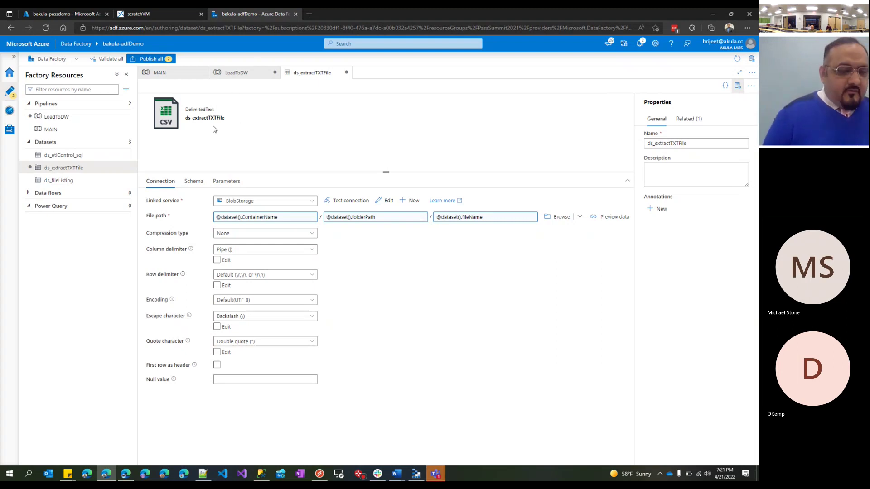
{"action": "left_click", "coordinate": [245, 74]}
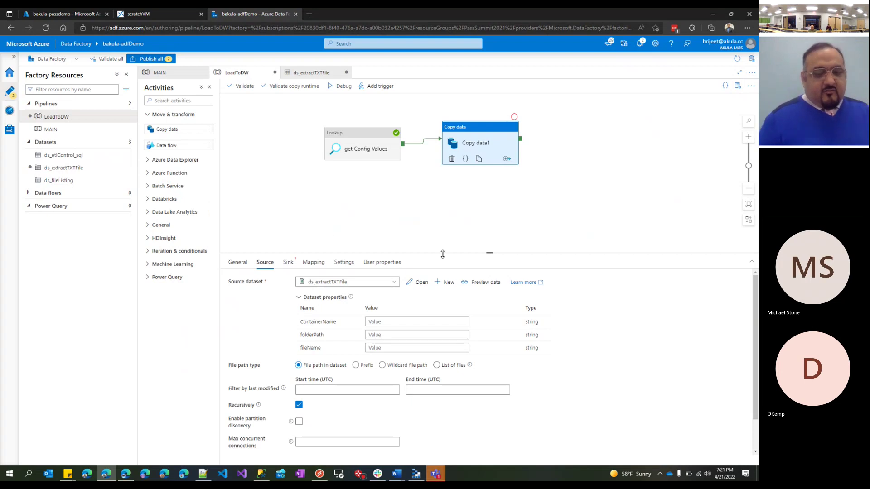
{"action": "left_click_drag", "start_coordinate": [443, 254], "coordinate": [443, 205]}
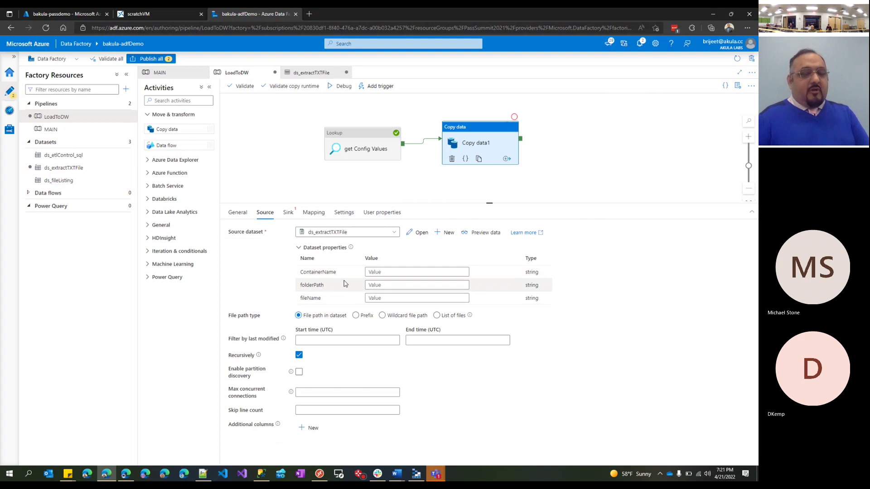
{"action": "left_click", "coordinate": [418, 272]}
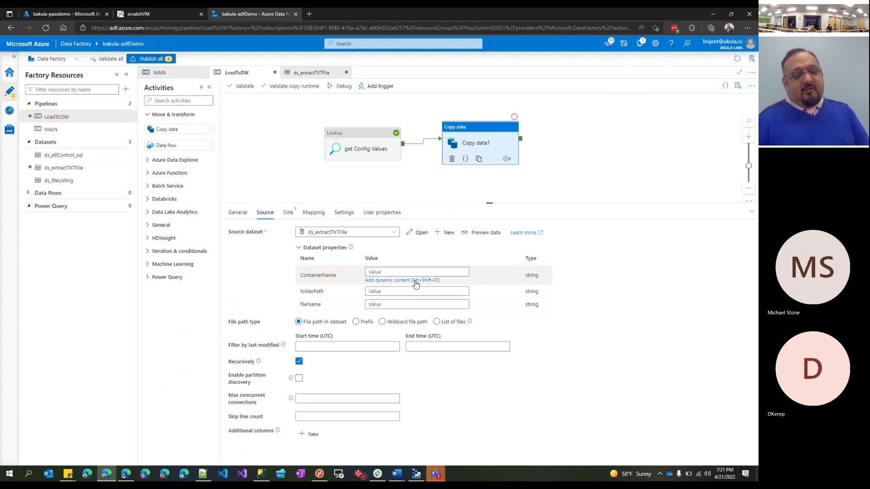
{"action": "left_click", "coordinate": [416, 281]}
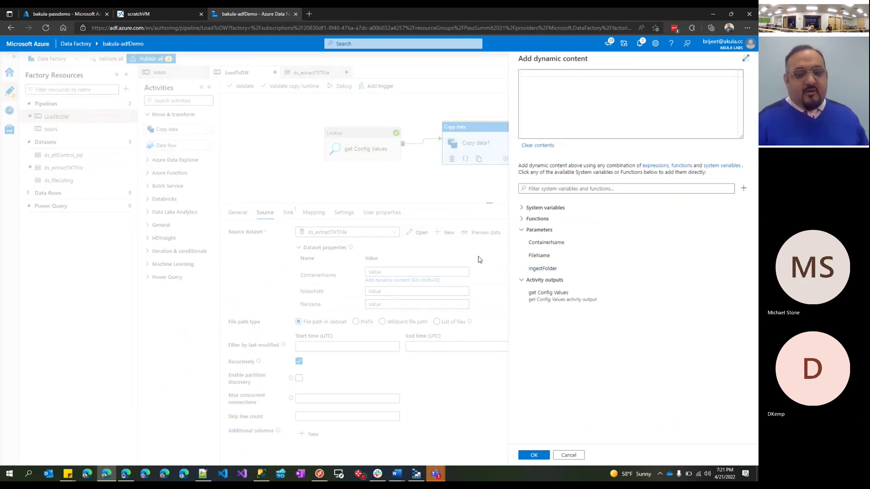
{"action": "left_click", "coordinate": [568, 246]}
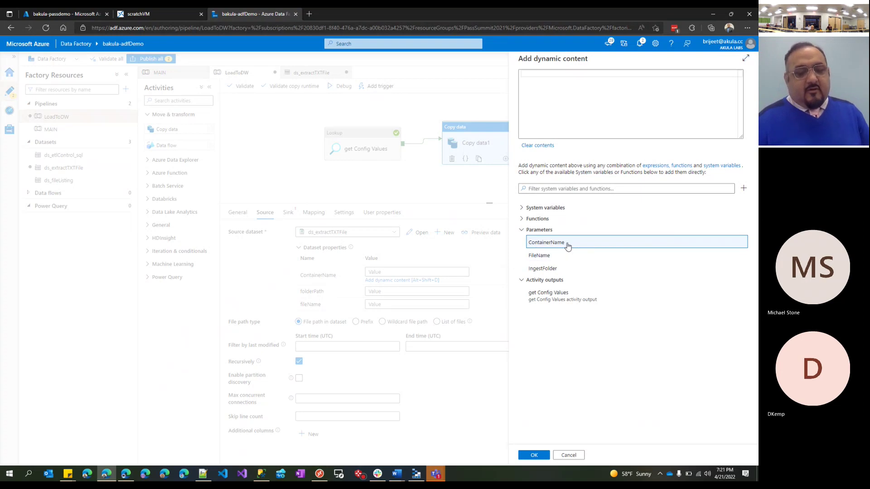
{"action": "left_click", "coordinate": [534, 456]}
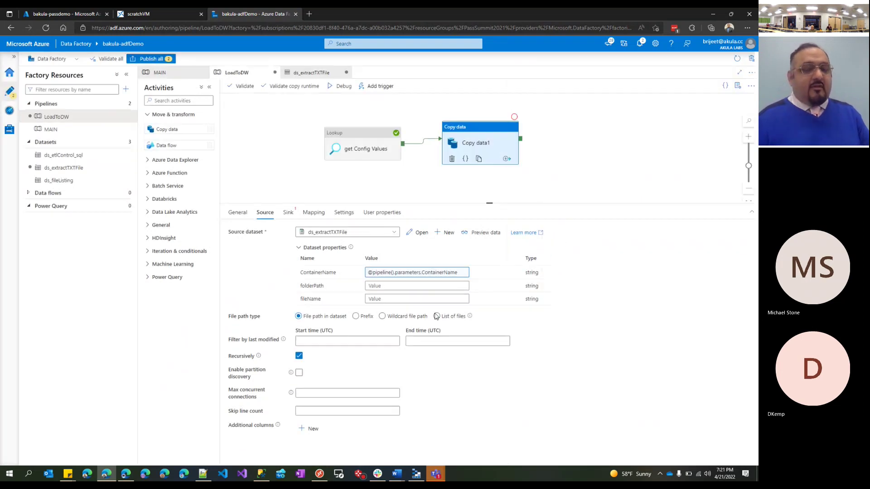
{"action": "left_click", "coordinate": [382, 292]}
{"action": "left_click", "coordinate": [383, 294]}
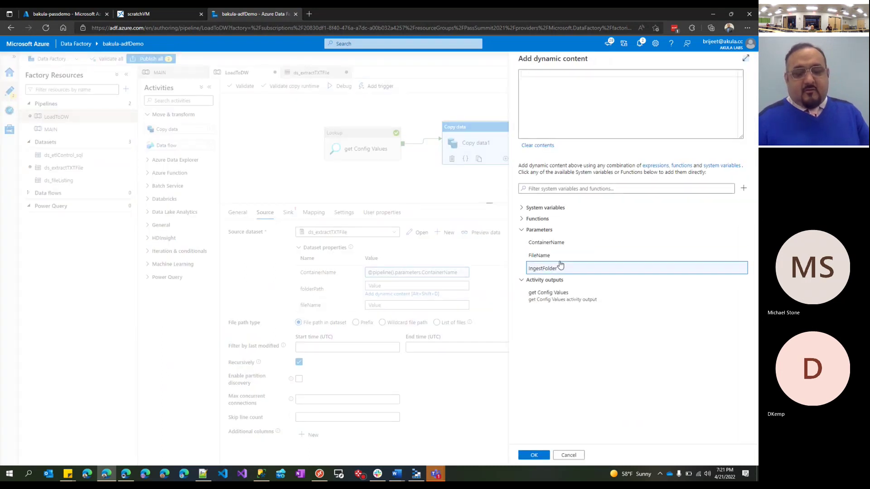
{"action": "left_click", "coordinate": [562, 270]}
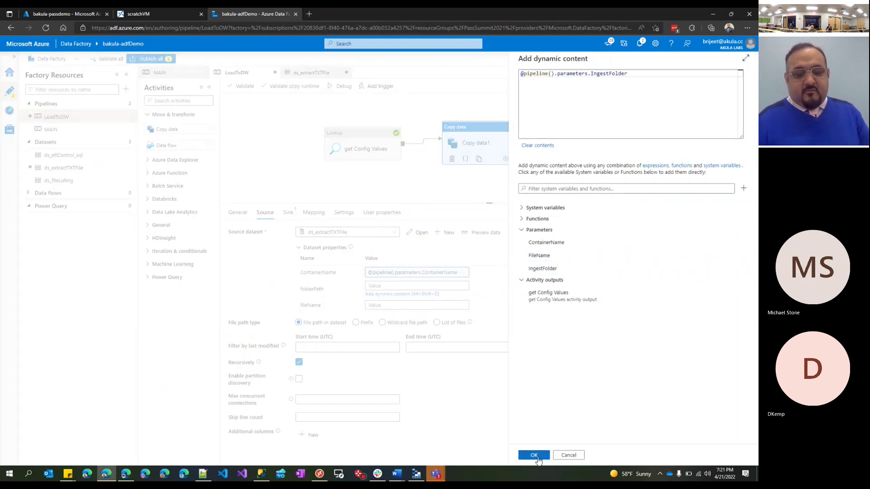
{"action": "left_click", "coordinate": [535, 456]}
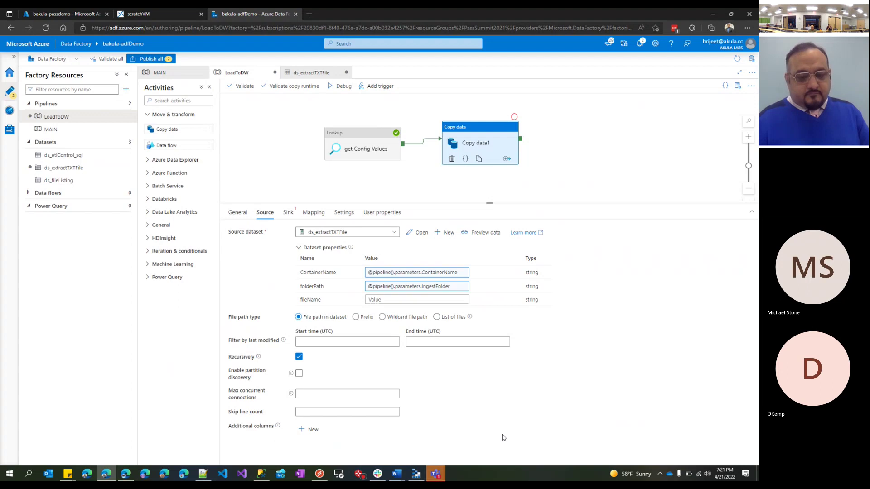
{"action": "left_click", "coordinate": [429, 301]}
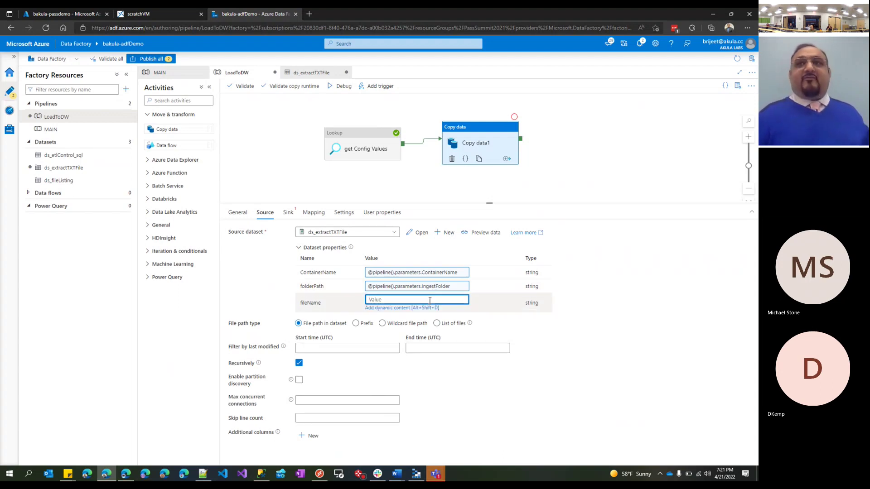
{"action": "left_click", "coordinate": [406, 308]}
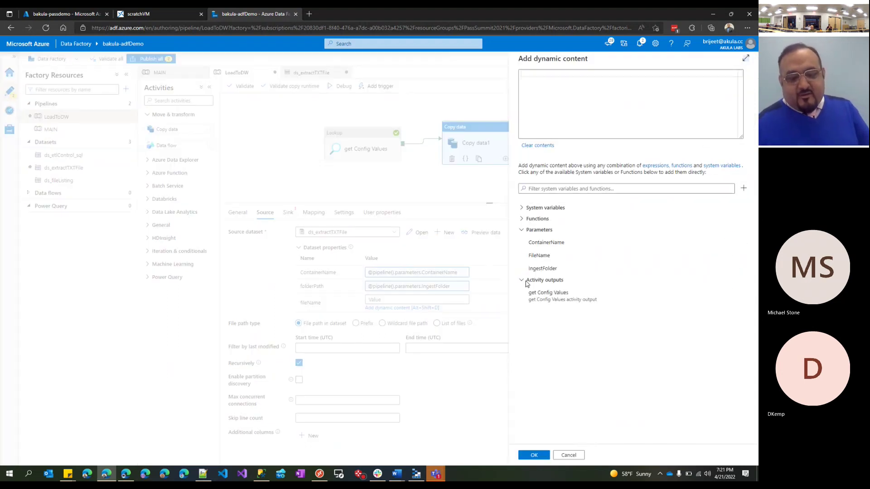
{"action": "left_click", "coordinate": [546, 256]}
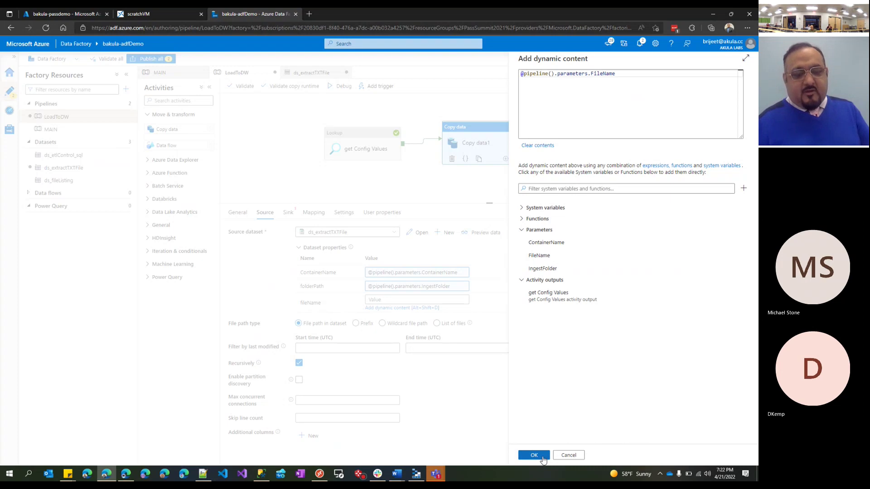
{"action": "left_click", "coordinate": [534, 455]}
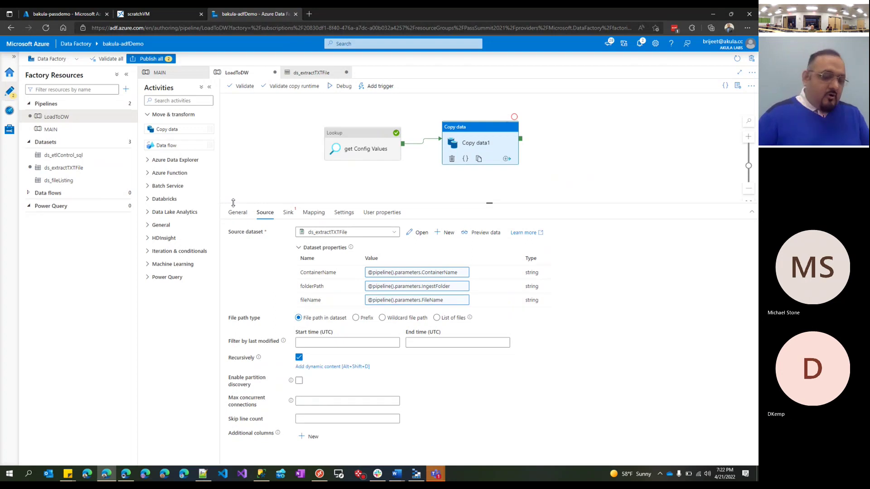
Step: Start a new sink dataset for Copy data1 using the Azure SQL Database data store
{"action": "left_click", "coordinate": [289, 214]}
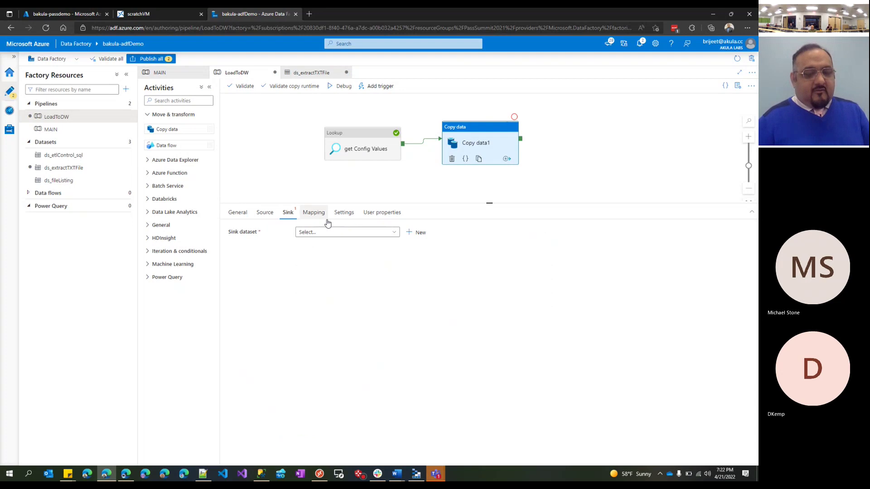
{"action": "left_click", "coordinate": [379, 234]}
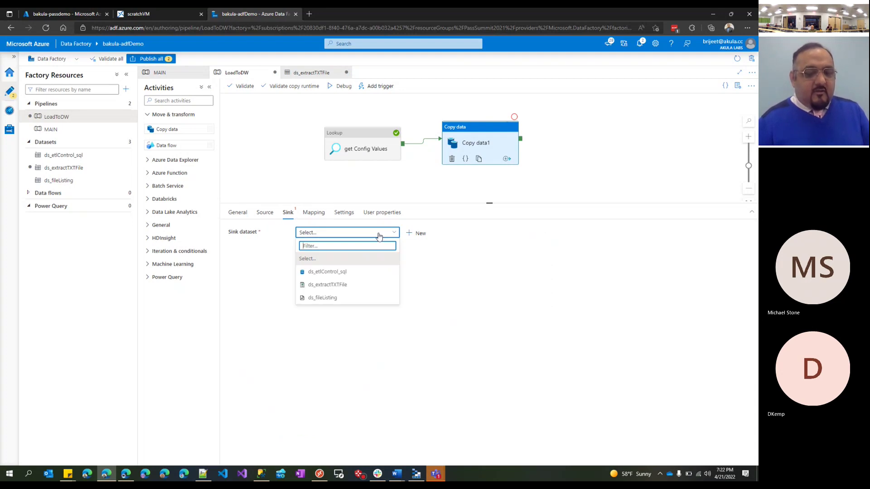
{"action": "left_click", "coordinate": [419, 233]}
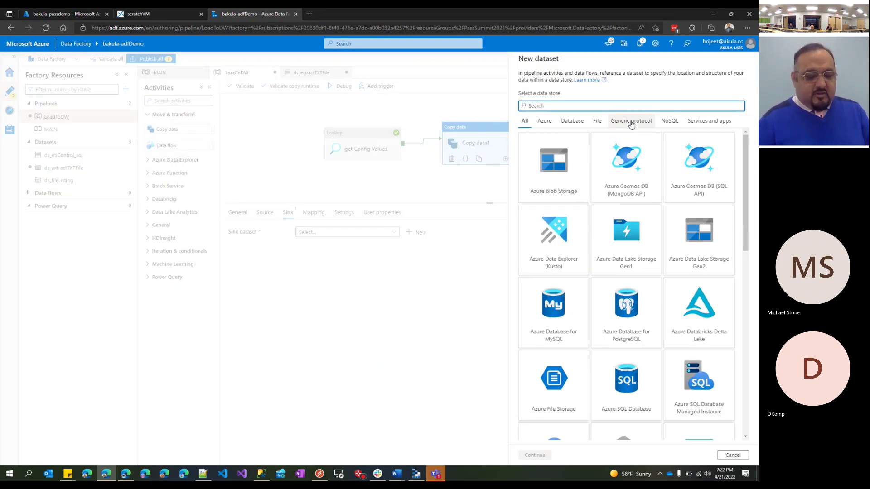
{"action": "type", "text": "sql"}
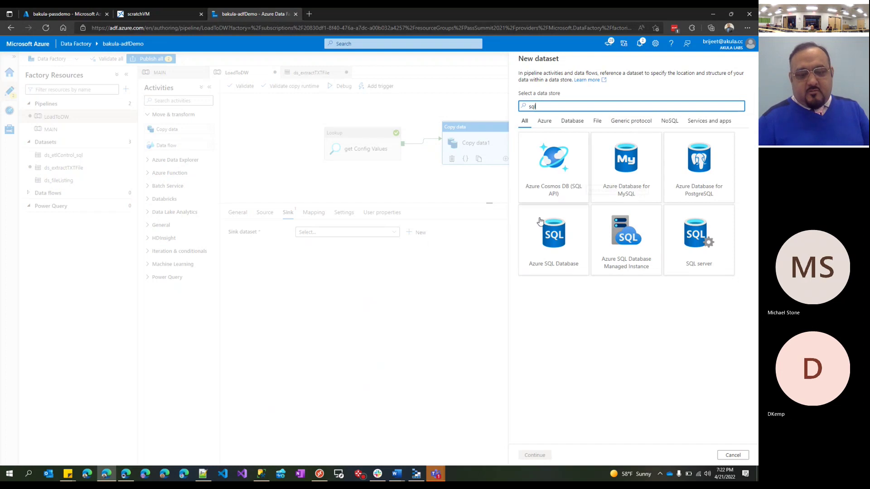
{"action": "key", "text": "BackSpace"}
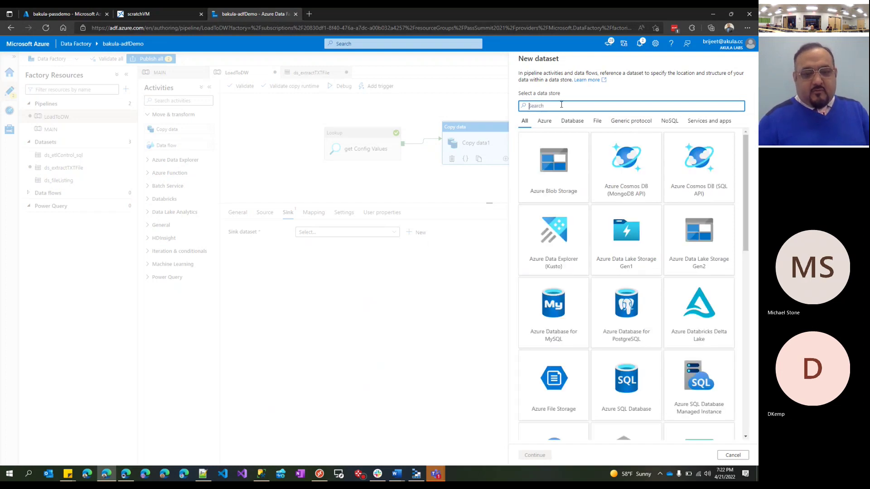
{"action": "left_click_drag", "start_coordinate": [747, 151], "coordinate": [755, 108]}
{"action": "left_click", "coordinate": [639, 105]}
{"action": "type", "text": "sql"}
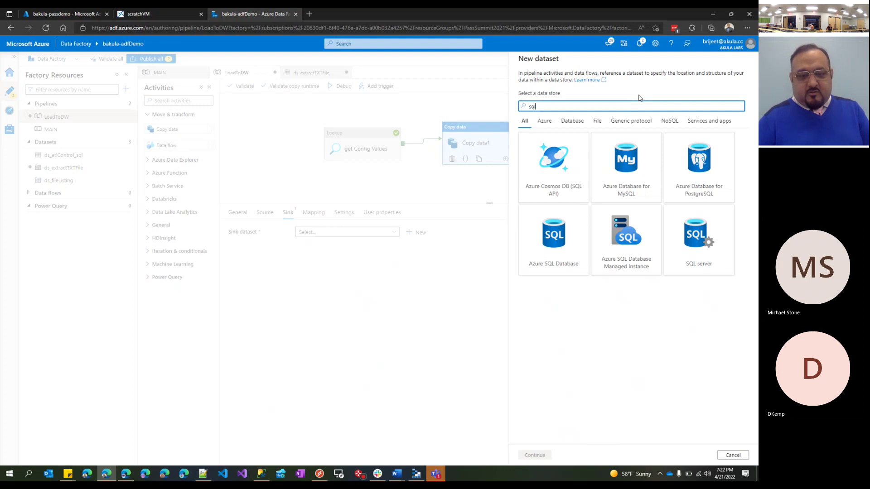
{"action": "left_click", "coordinate": [539, 231]}
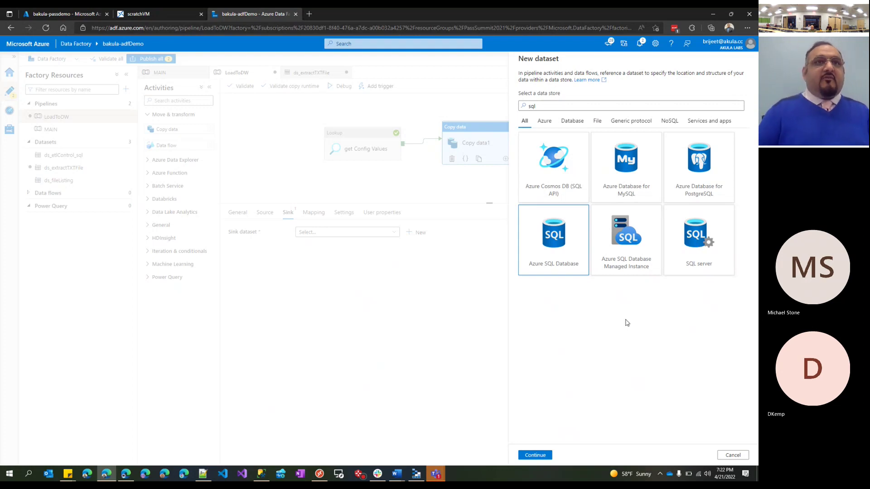
{"action": "left_click", "coordinate": [532, 455]}
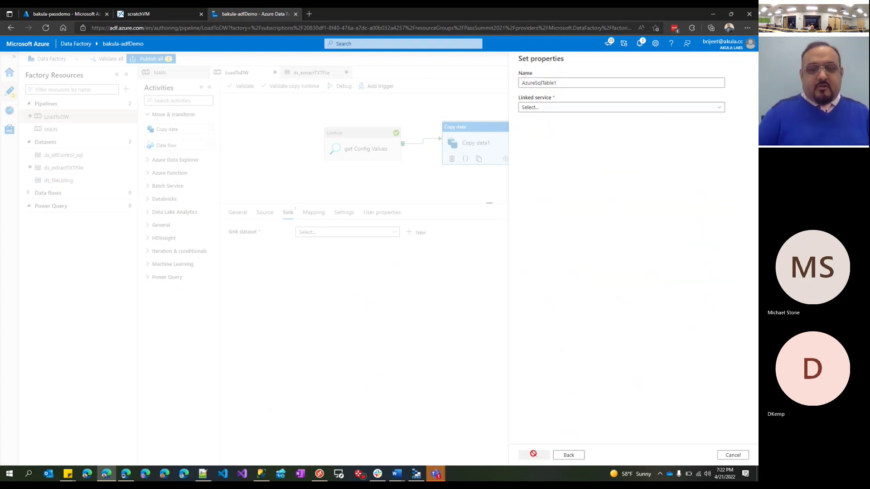
Step: Name the sink dataset ds_sqlTbl, link it to the sqlDB service, and create it without a table or imported schema
{"action": "left_click", "coordinate": [577, 84]}
{"action": "left_click_drag", "start_coordinate": [577, 84], "coordinate": [508, 94]}
{"action": "type", "text": "ds"}
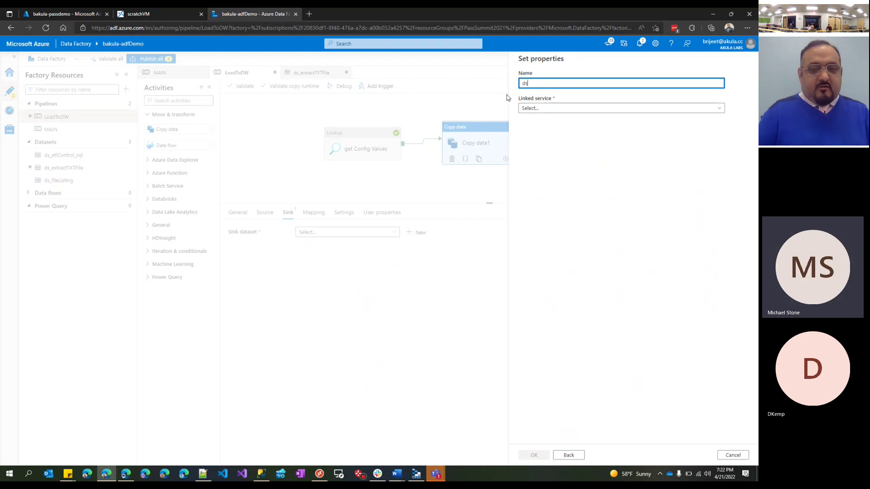
{"action": "type", "text": "_sq"}
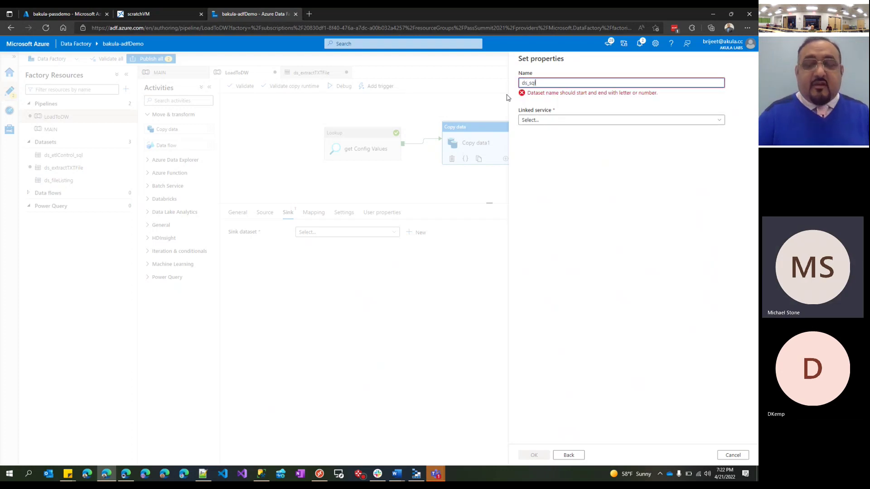
{"action": "type", "text": "lTbl"}
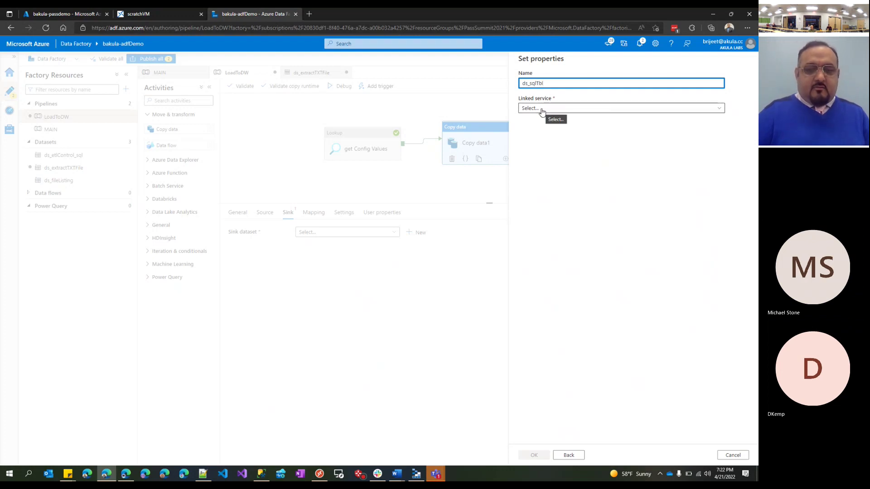
{"action": "left_click", "coordinate": [542, 109]}
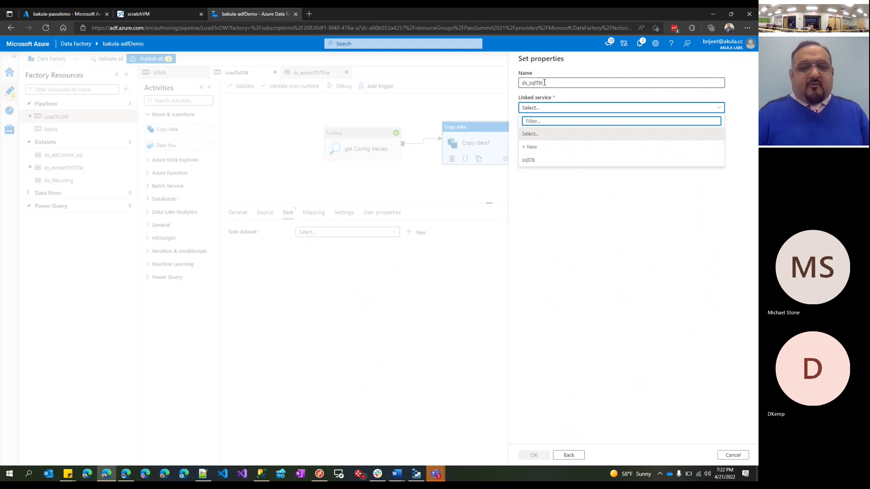
{"action": "left_click", "coordinate": [529, 160]}
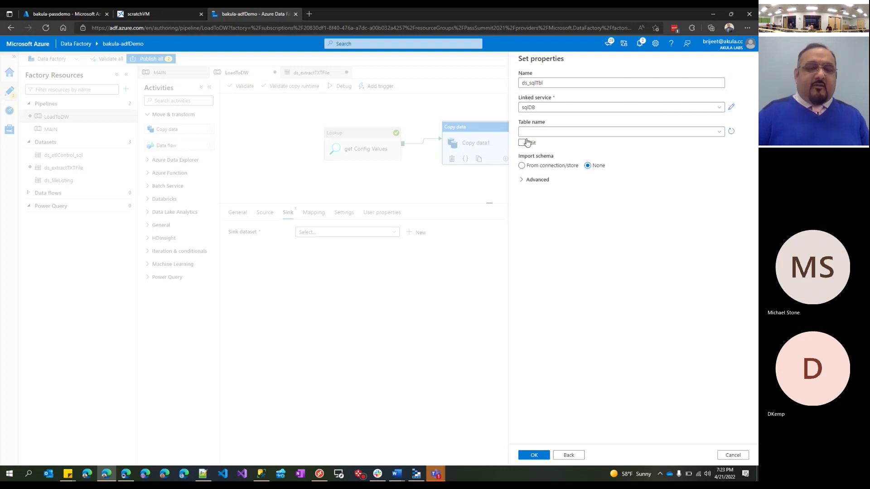
{"action": "left_click", "coordinate": [536, 182]}
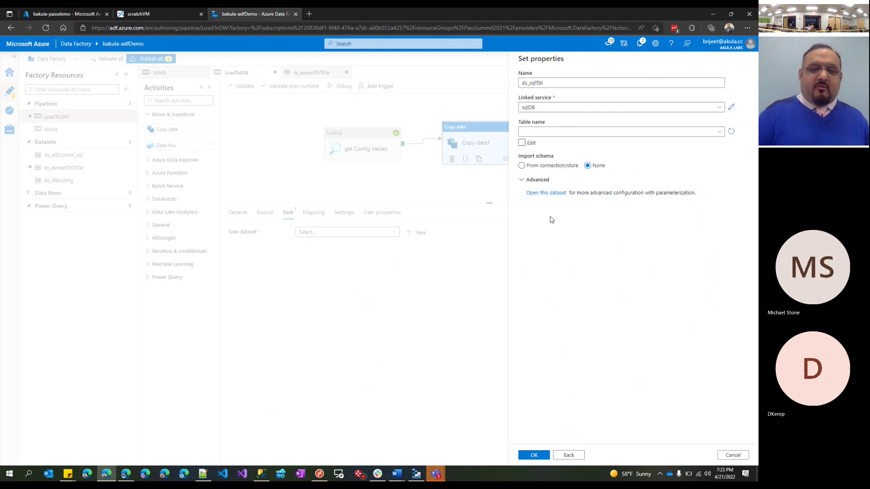
{"action": "left_click", "coordinate": [539, 180]}
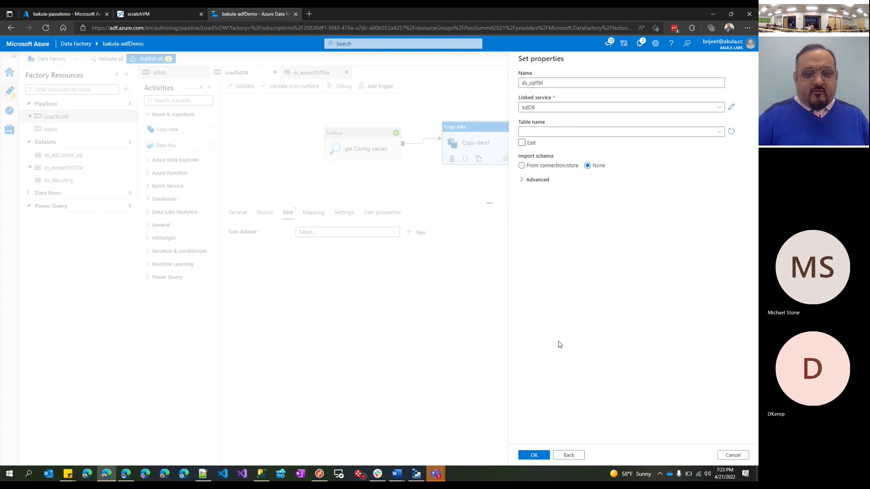
{"action": "left_click", "coordinate": [534, 456]}
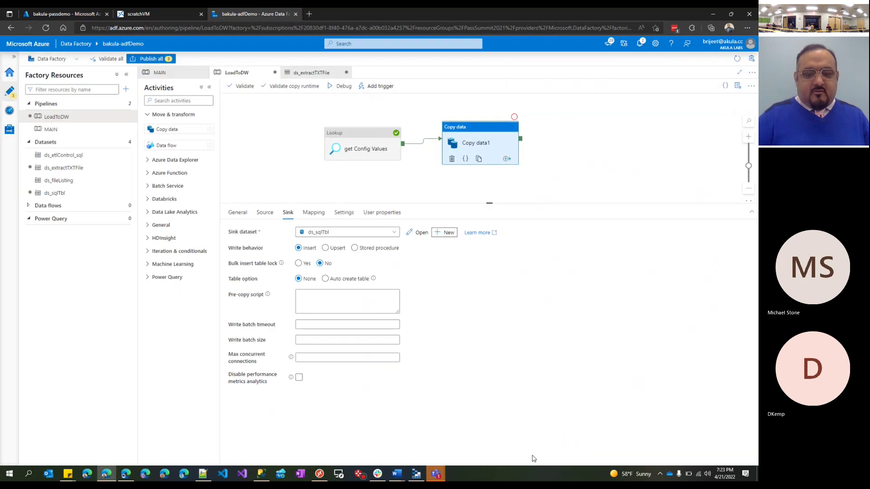
Step: Open the ds_sqlTbl dataset and, after checking the available tables, enable manual editing of its schema and table names
{"action": "left_click", "coordinate": [419, 233]}
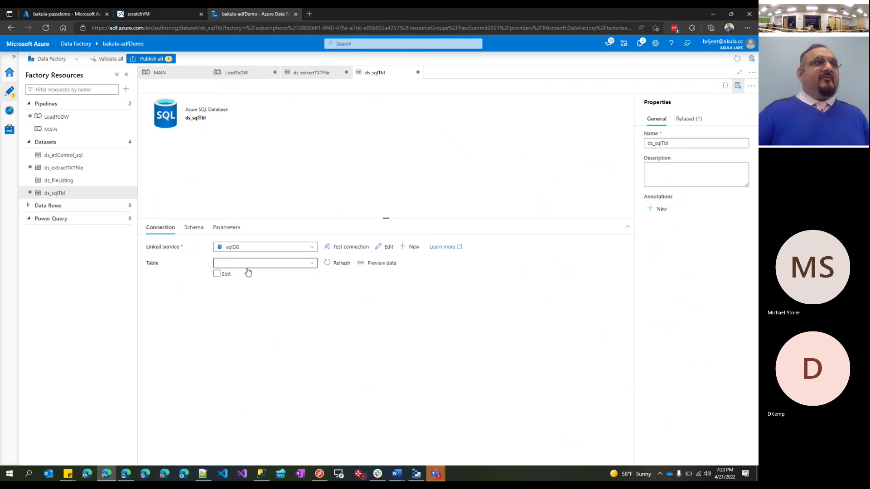
{"action": "left_click", "coordinate": [262, 264]}
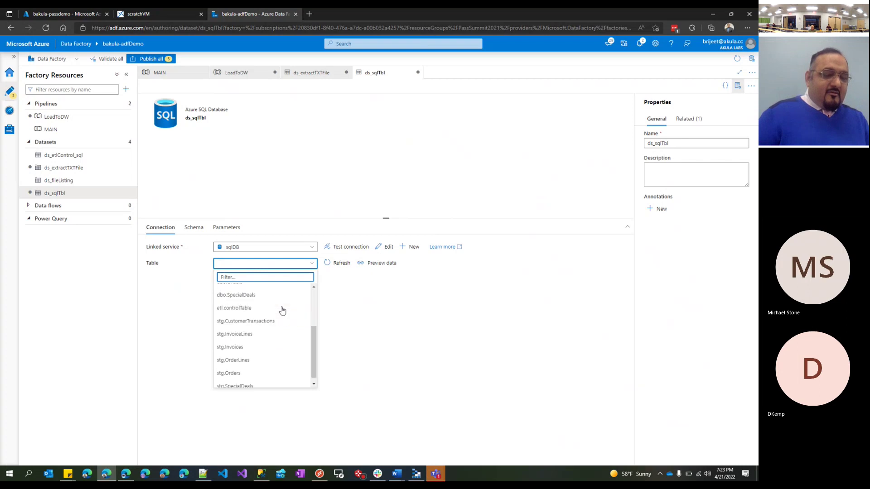
{"action": "scroll", "coordinate": [282, 311], "scroll_direction": "down", "scroll_amount": 3}
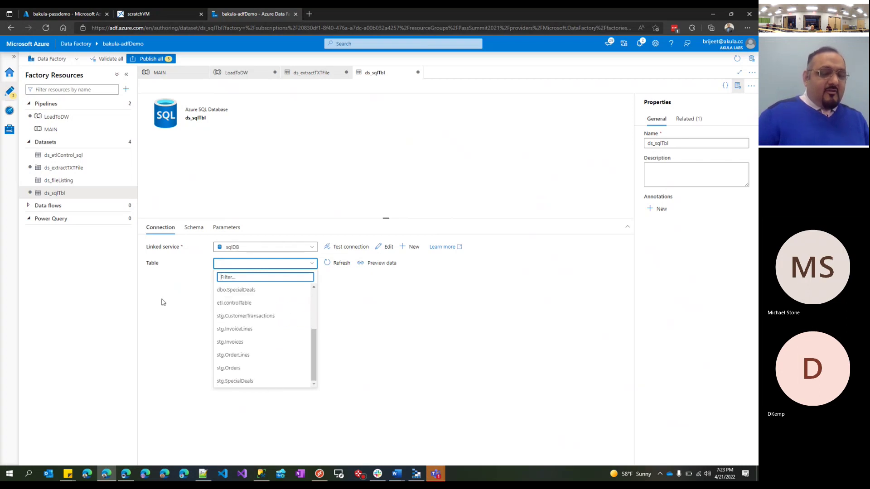
{"action": "left_click", "coordinate": [203, 302]}
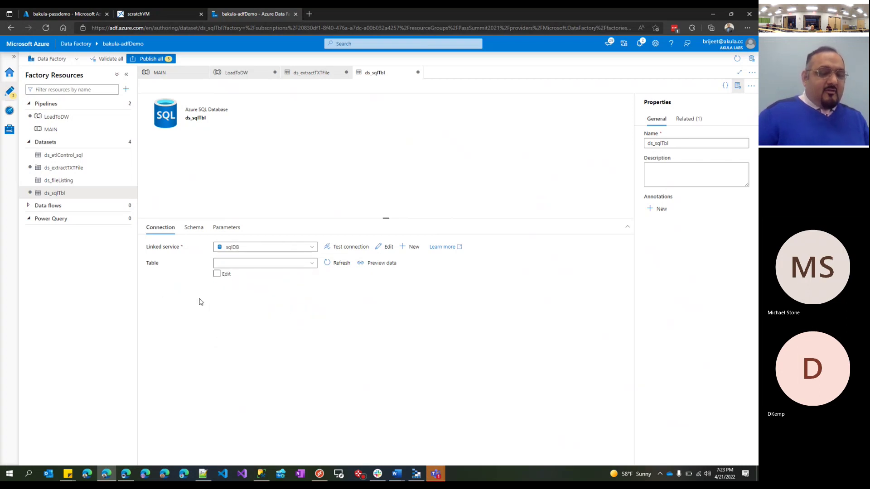
{"action": "left_click", "coordinate": [217, 275]}
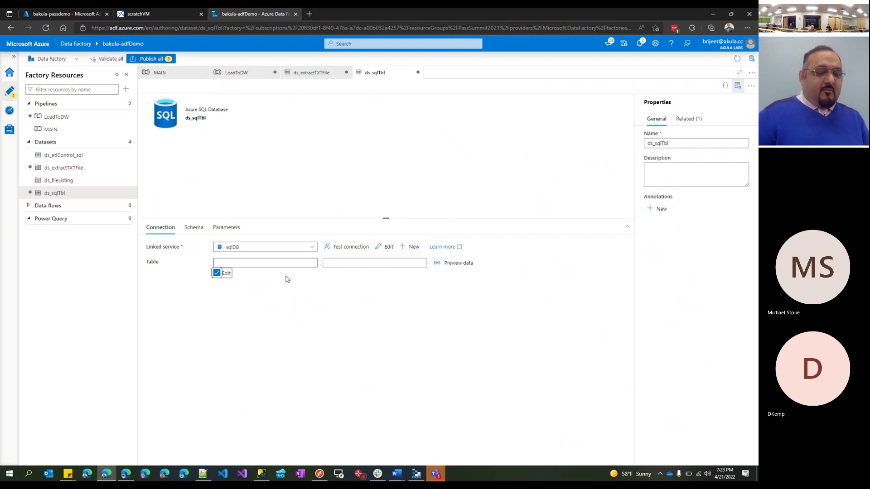
{"action": "left_click", "coordinate": [244, 262]}
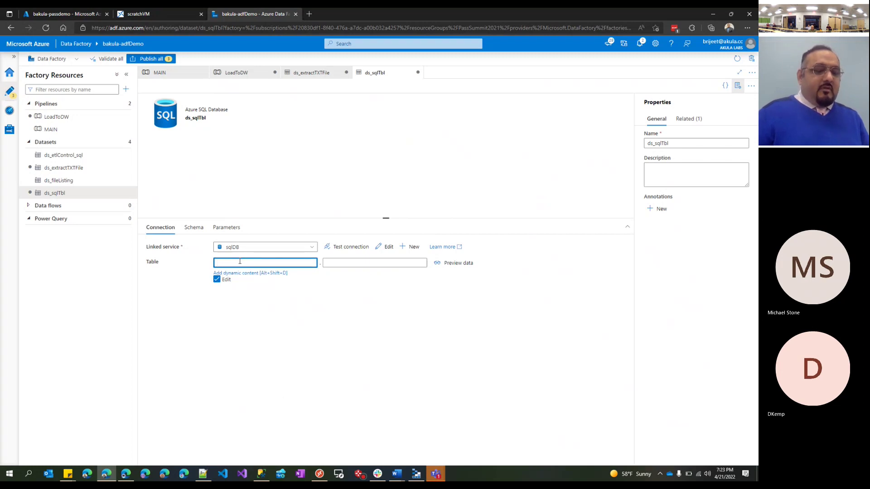
{"action": "left_click", "coordinate": [253, 274]}
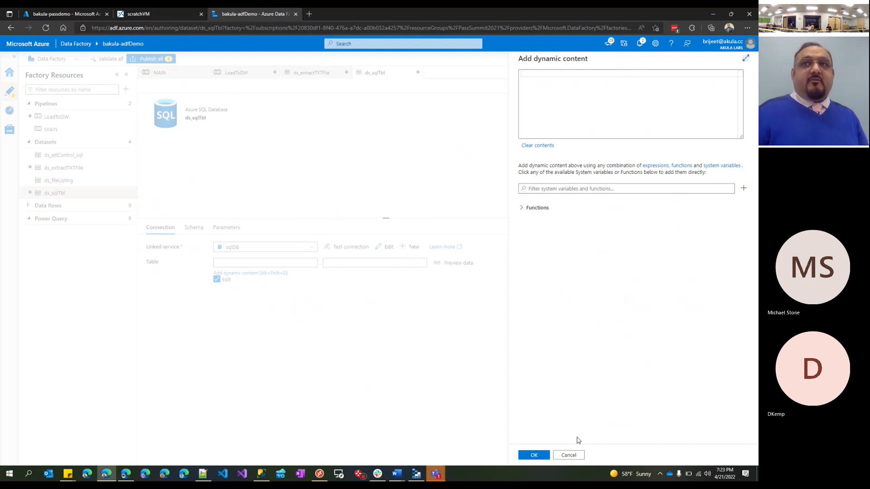
{"action": "left_click", "coordinate": [577, 454]}
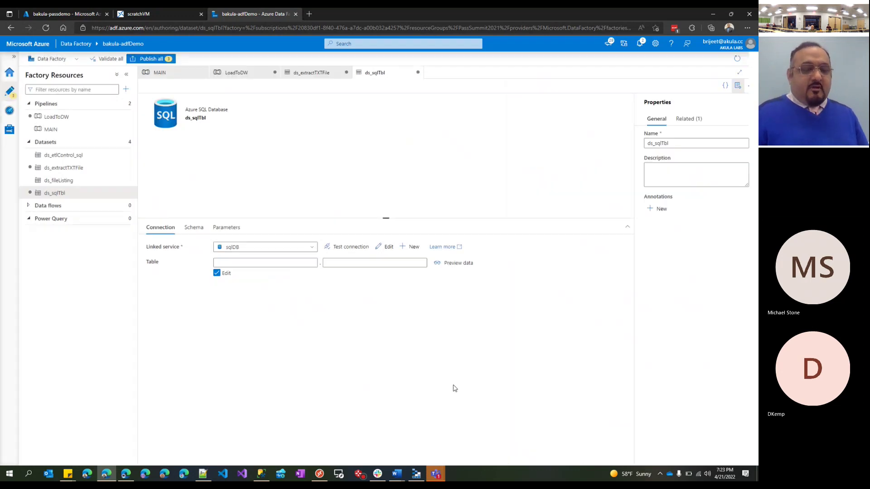
Step: Add two String parameters named schemaName and tableName to the ds_sqlTbl dataset
{"action": "left_click", "coordinate": [220, 228]}
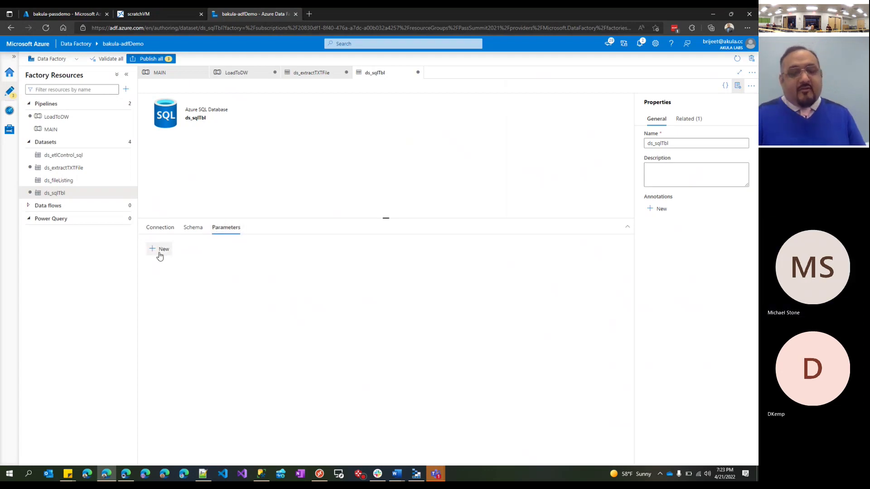
{"action": "left_click", "coordinate": [160, 247]}
{"action": "left_click", "coordinate": [197, 277]}
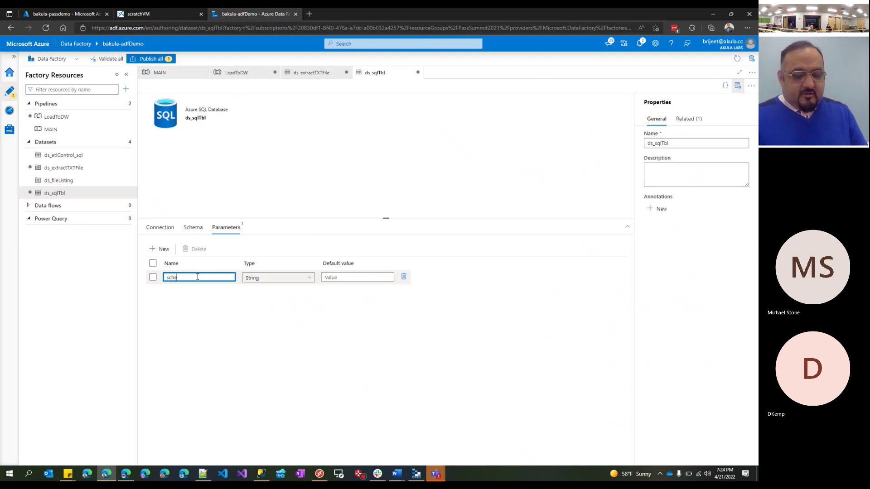
{"action": "left_click", "coordinate": [159, 249]}
{"action": "left_click", "coordinate": [190, 292]}
{"action": "type", "text": "tableName"}
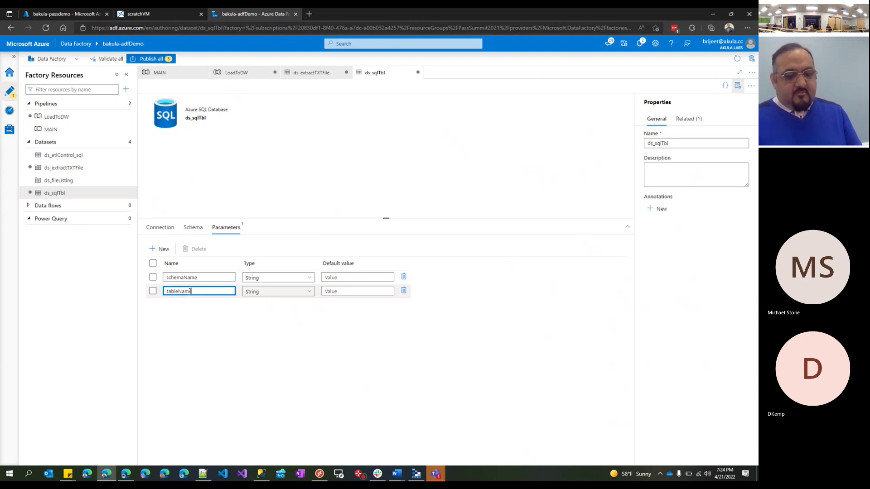
{"action": "left_click", "coordinate": [200, 232]}
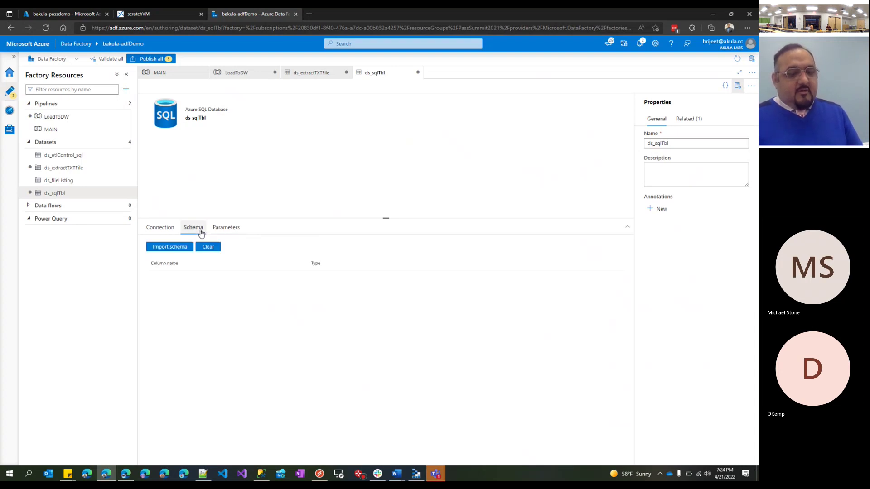
{"action": "left_click", "coordinate": [161, 228]}
{"action": "left_click", "coordinate": [271, 264]}
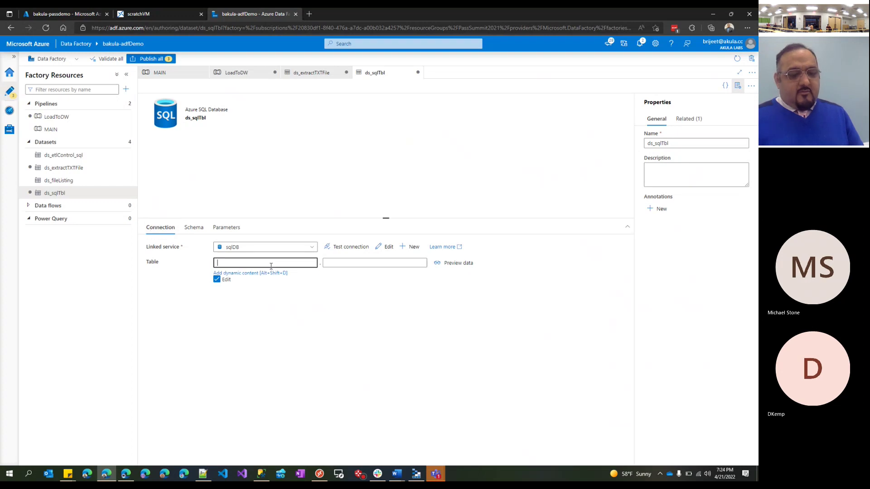
{"action": "left_click_drag", "start_coordinate": [257, 273], "coordinate": [262, 258]}
{"action": "left_click", "coordinate": [257, 273]}
{"action": "left_click", "coordinate": [250, 263]}
{"action": "left_click", "coordinate": [242, 274]}
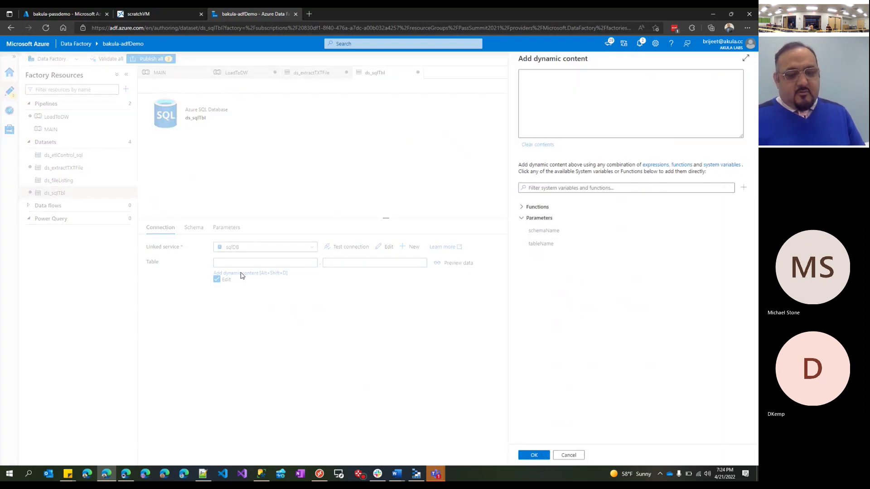
{"action": "left_click", "coordinate": [562, 235]}
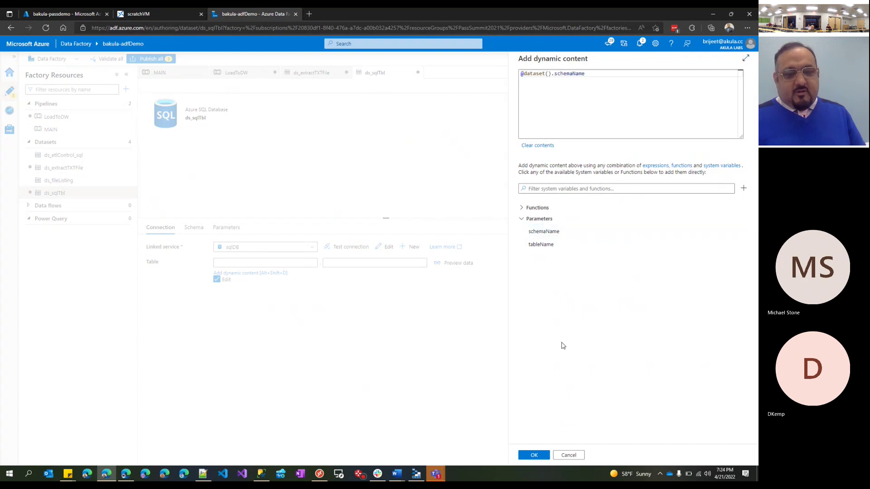
{"action": "left_click", "coordinate": [536, 457]}
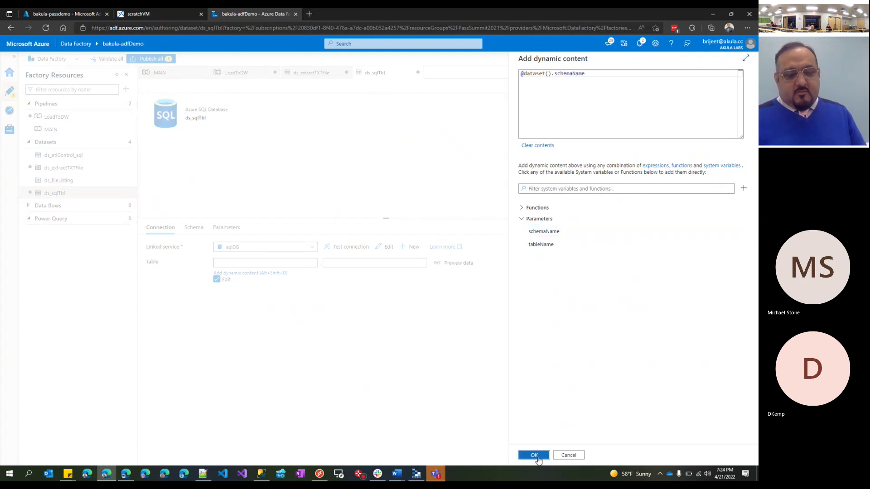
{"action": "left_click", "coordinate": [395, 262]}
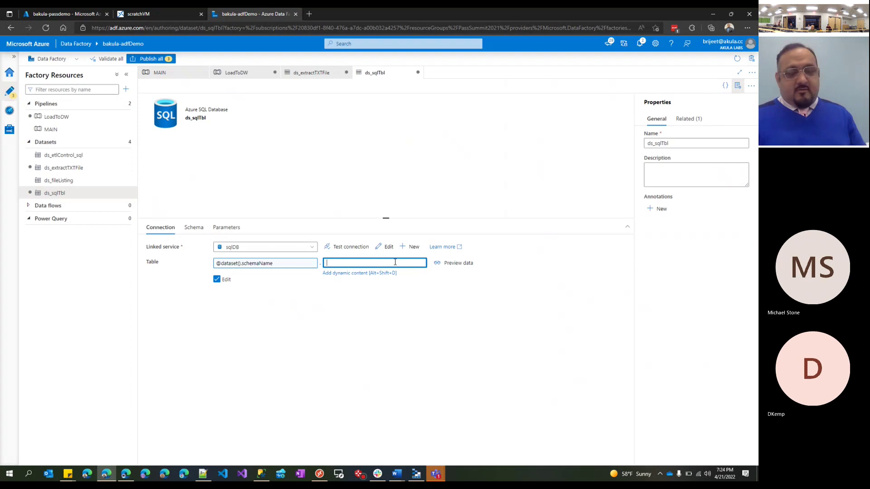
{"action": "left_click", "coordinate": [386, 274]}
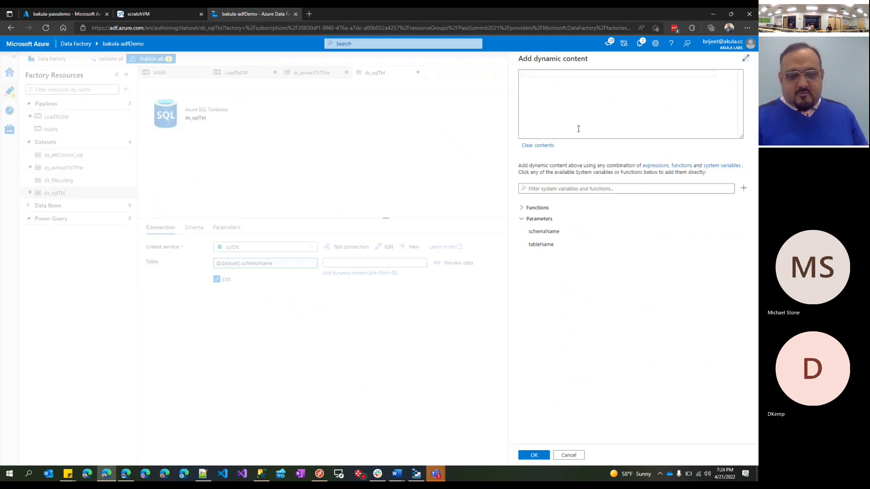
{"action": "left_click", "coordinate": [555, 247]}
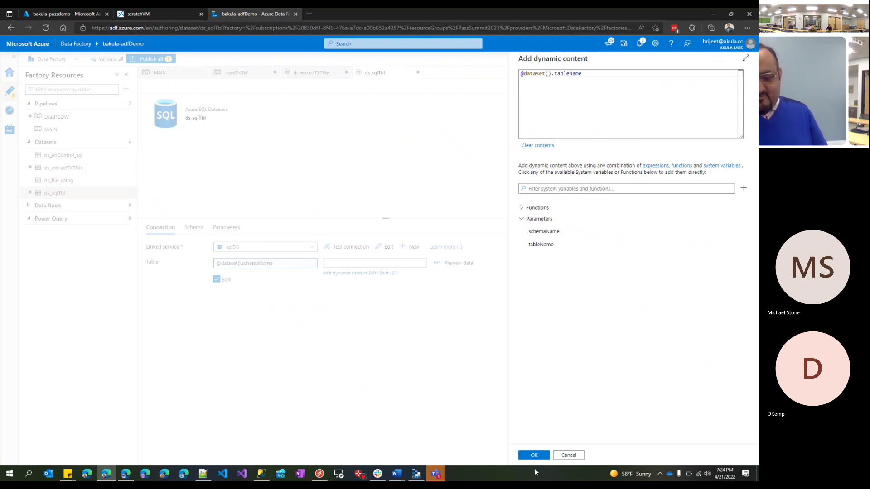
{"action": "left_click", "coordinate": [542, 458]}
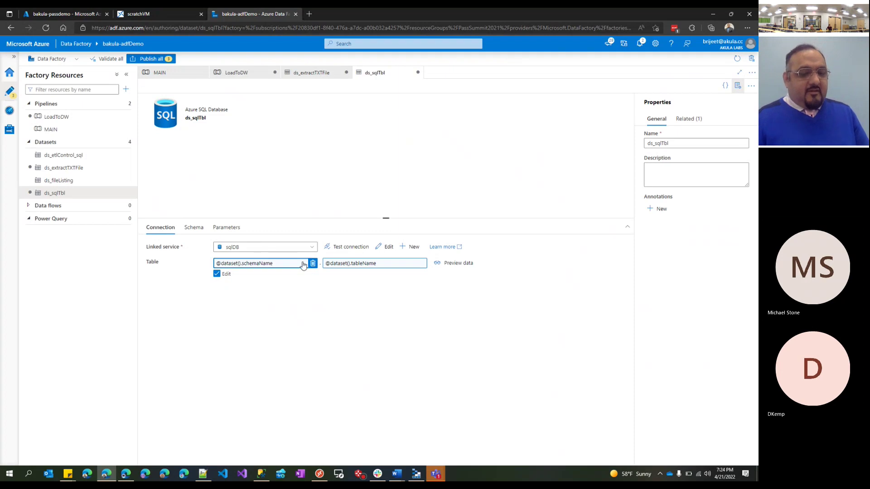
{"action": "left_click", "coordinate": [195, 228]}
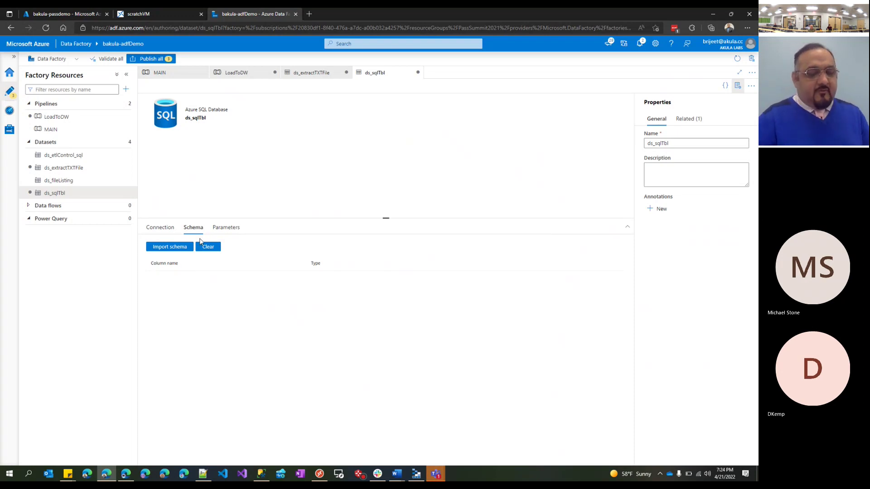
{"action": "left_click", "coordinate": [153, 227]}
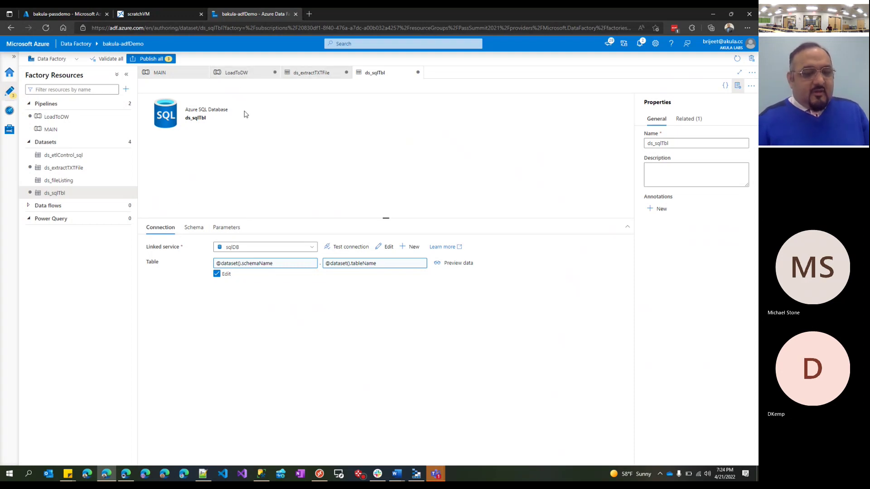
{"action": "left_click", "coordinate": [243, 74]}
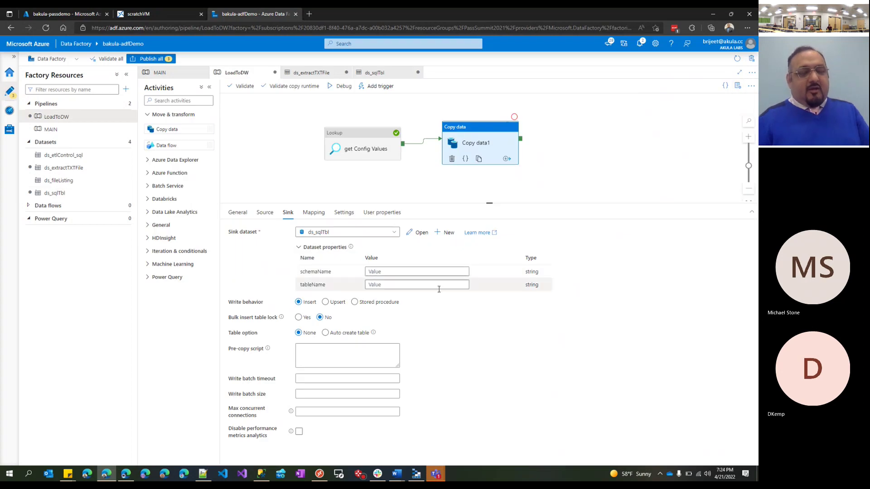
{"action": "left_click", "coordinate": [422, 270]}
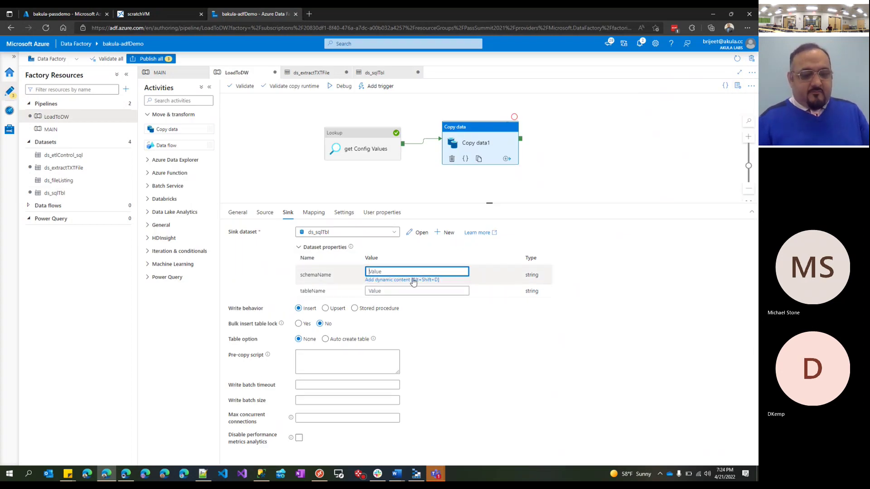
{"action": "left_click", "coordinate": [392, 280]}
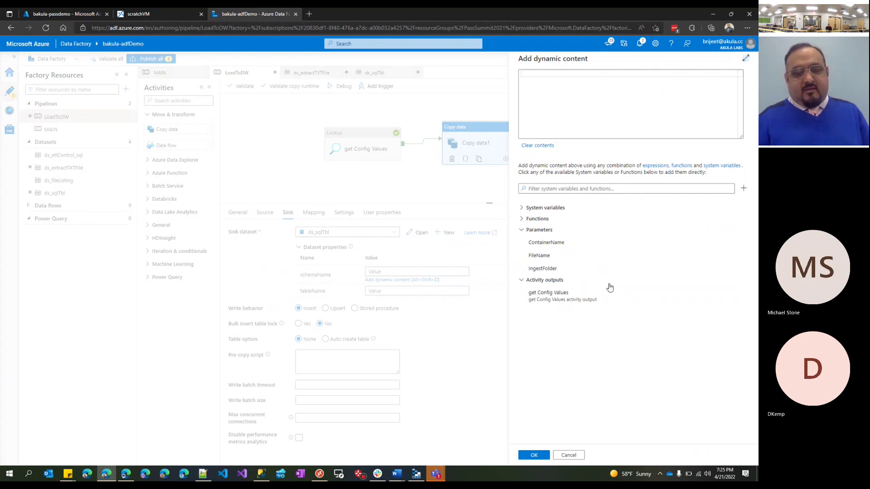
{"action": "left_click", "coordinate": [607, 307]}
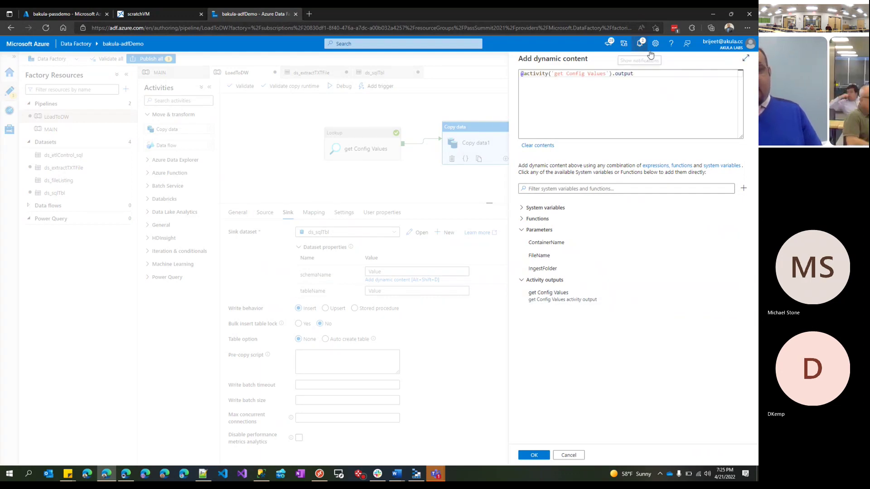
{"action": "type", "text": "."}
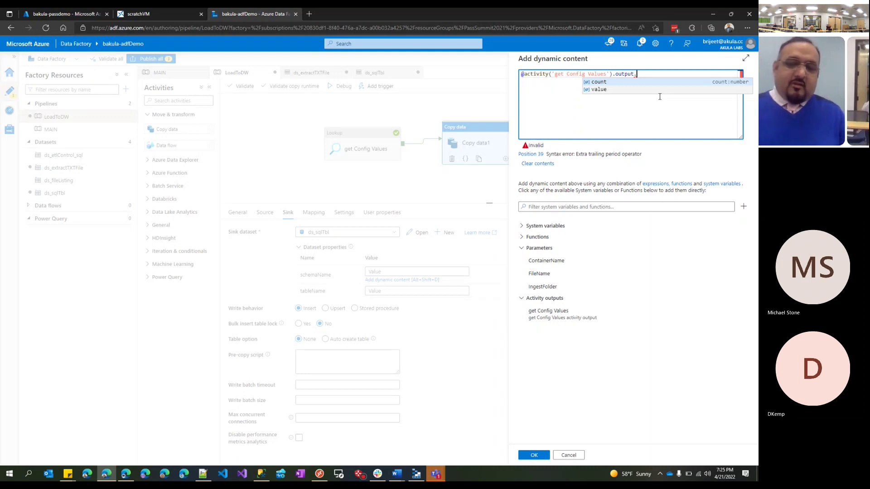
{"action": "key", "text": "BackSpace"}
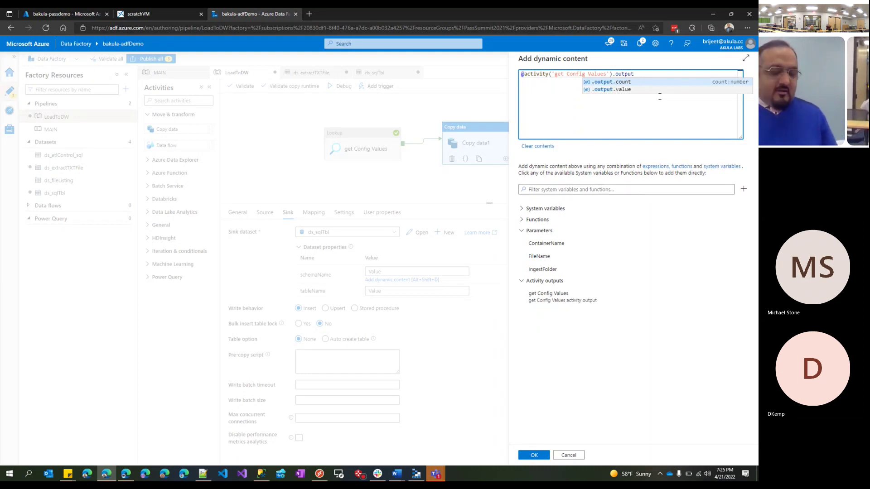
Step: Check the saved lookup output in Notepad++ for the row key, and extend the schemaName expression with .firstRow
{"action": "key", "text": "alt+Tab"}
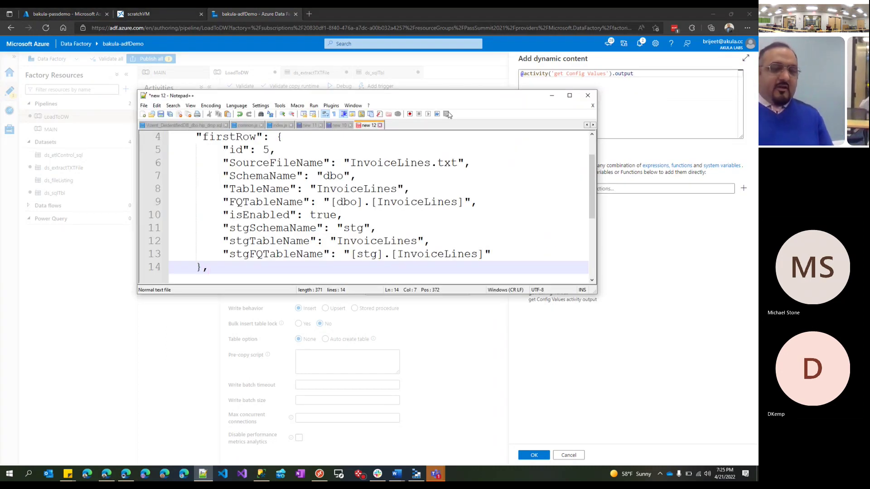
{"action": "scroll", "coordinate": [356, 164], "scroll_direction": "up", "scroll_amount": 1}
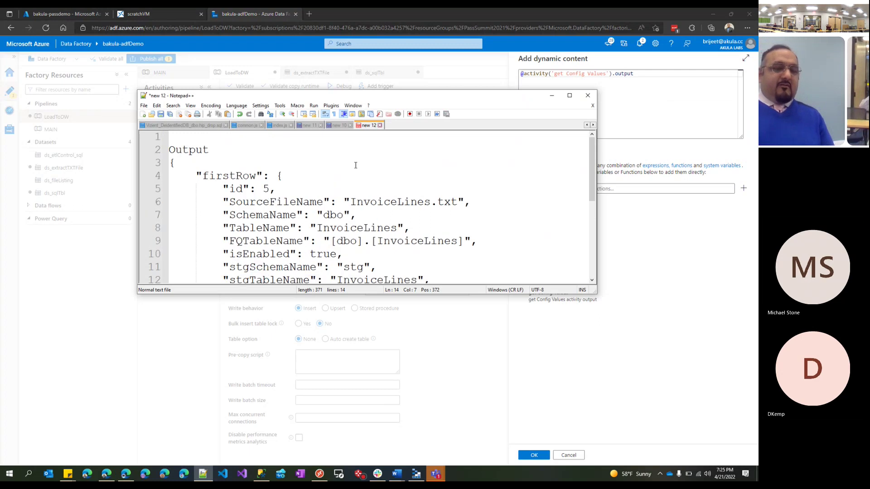
{"action": "double_click", "coordinate": [220, 175]}
{"action": "scroll", "coordinate": [219, 176], "scroll_direction": "down", "scroll_amount": 1}
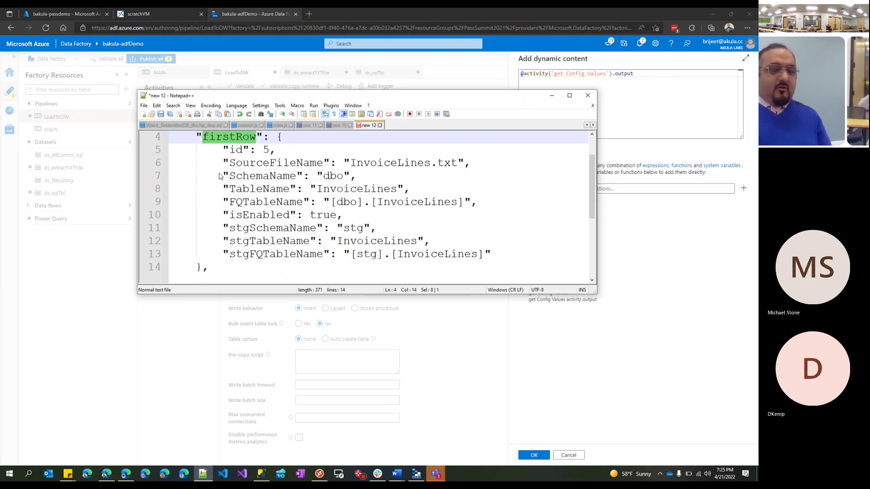
{"action": "left_click", "coordinate": [690, 112]}
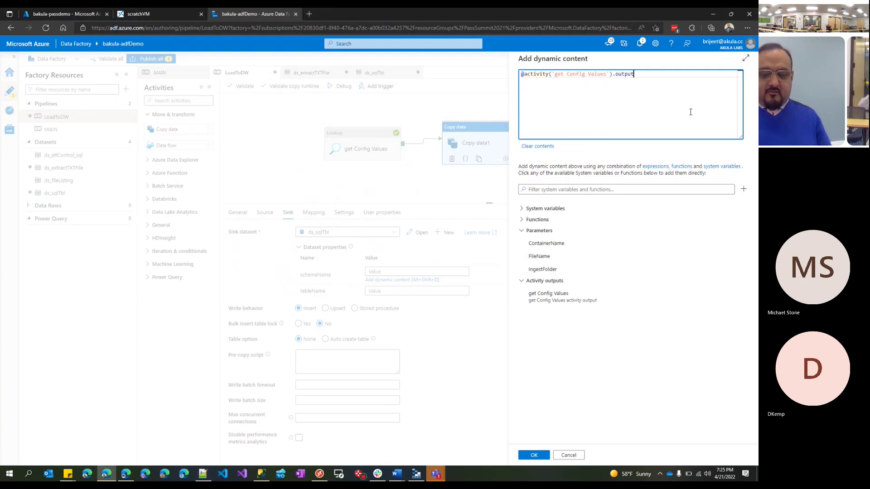
{"action": "type", "text": ".firstRow."}
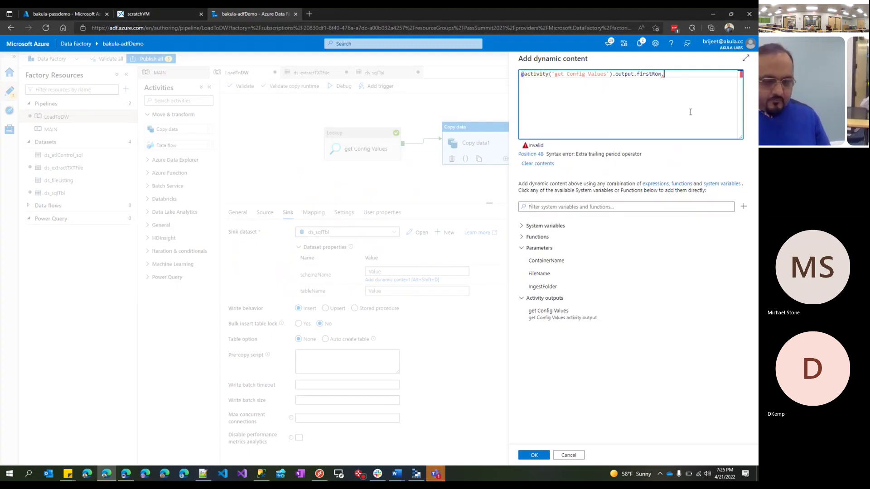
Step: Complete the schemaName expression with stgSchemaName copied from the Notepad++ lookup output, and apply it
{"action": "key", "text": "alt+Tab"}
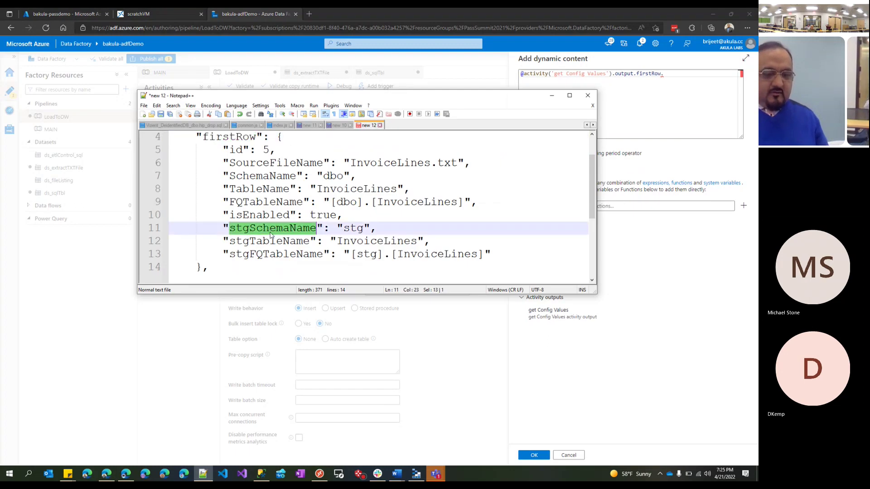
{"action": "key", "text": "alt+Tab"}
{"action": "type", "text": "stgSchemaName"}
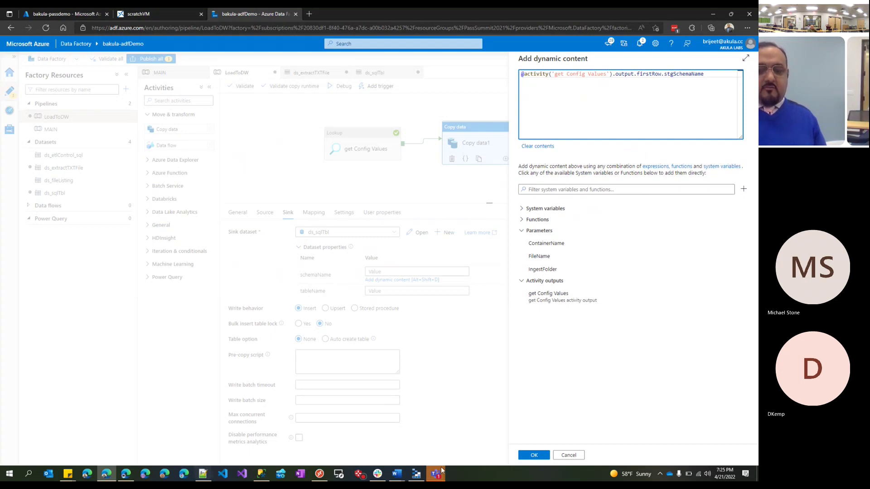
{"action": "left_click", "coordinate": [534, 456]}
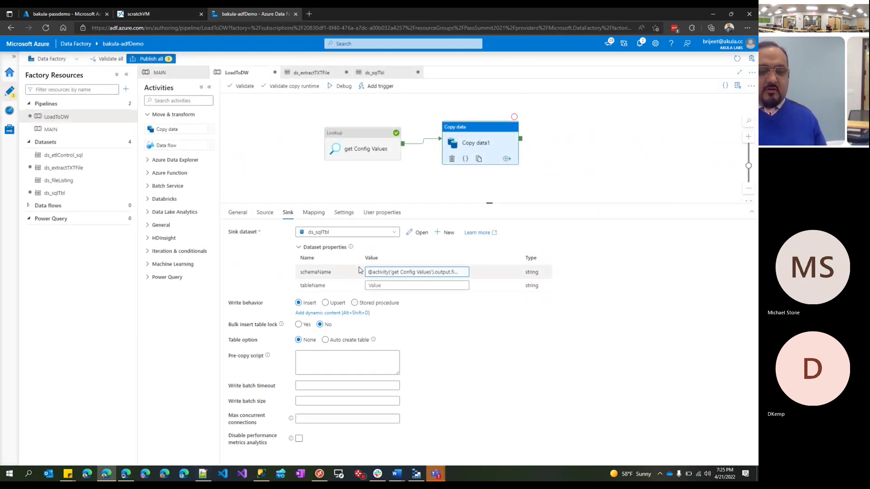
{"action": "left_click", "coordinate": [416, 286]}
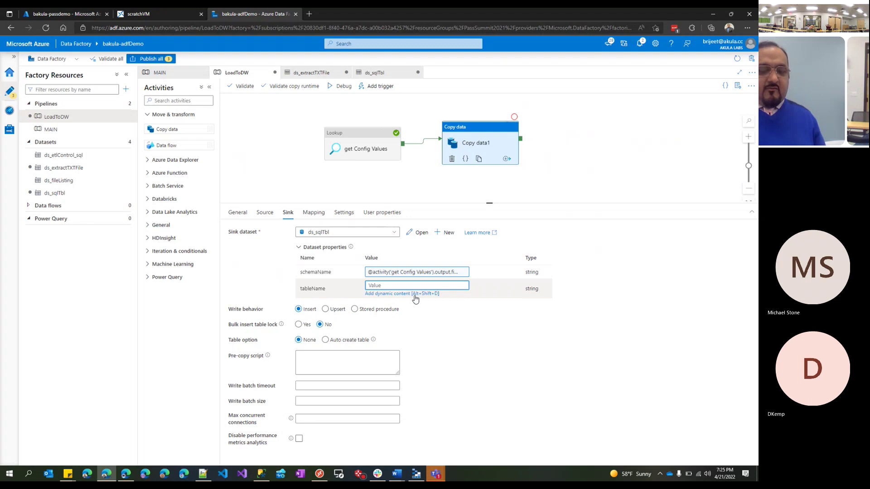
{"action": "left_click", "coordinate": [415, 294]}
{"action": "left_click", "coordinate": [562, 297]}
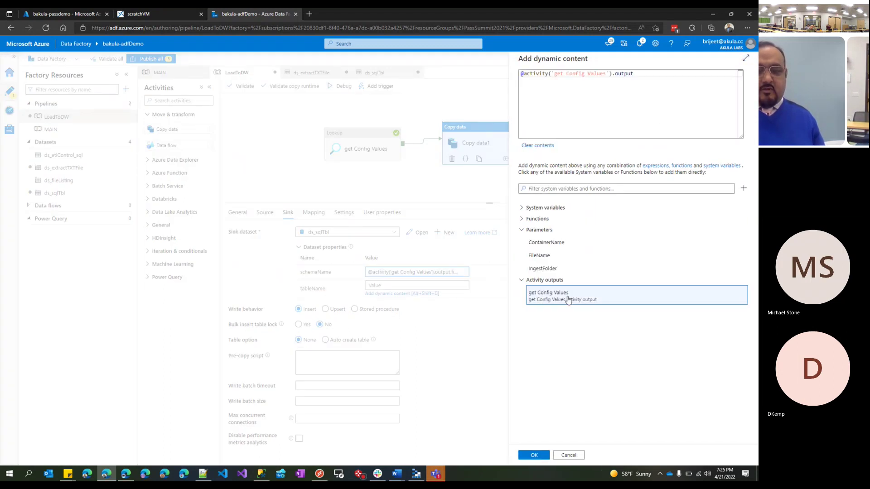
{"action": "left_click", "coordinate": [700, 102]}
{"action": "type", "text": "."}
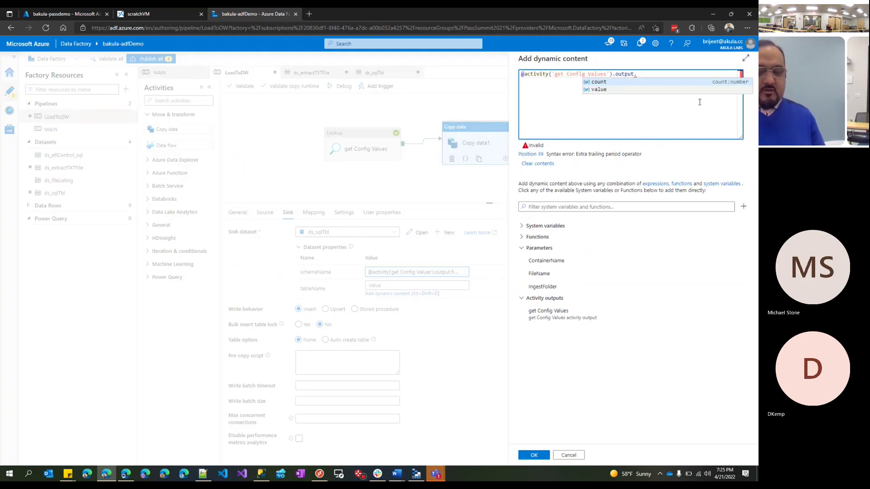
{"action": "type", "text": "firstRow"}
Step: Copy stgTableName from the lookup output in Notepad++, append it to the tableName expression after firstRow, and apply it
{"action": "key", "text": "alt+Tab"}
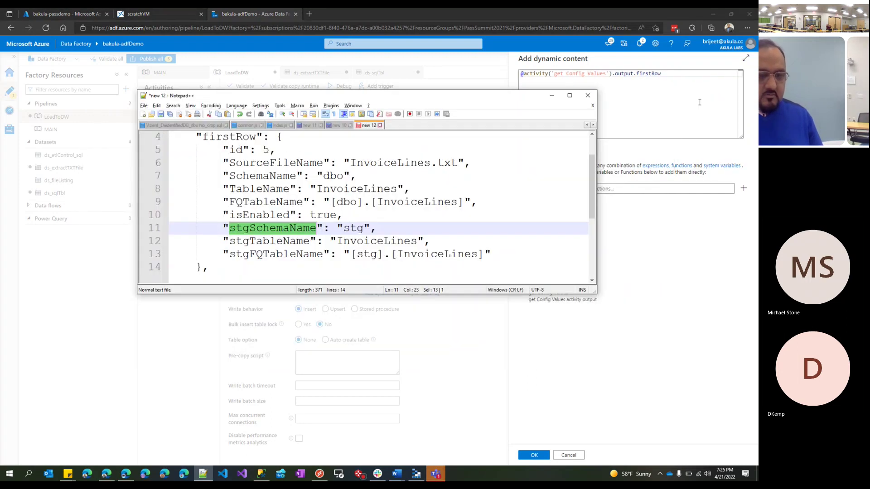
{"action": "double_click", "coordinate": [252, 242]}
{"action": "key", "text": "ctrl+c"}
{"action": "key", "text": "alt+Tab"}
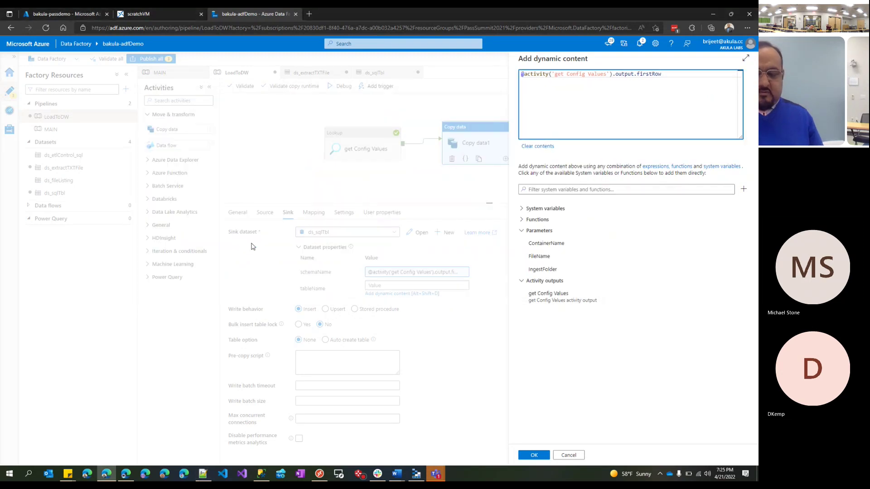
{"action": "type", "text": "."}
{"action": "key", "text": "ctrl+v"}
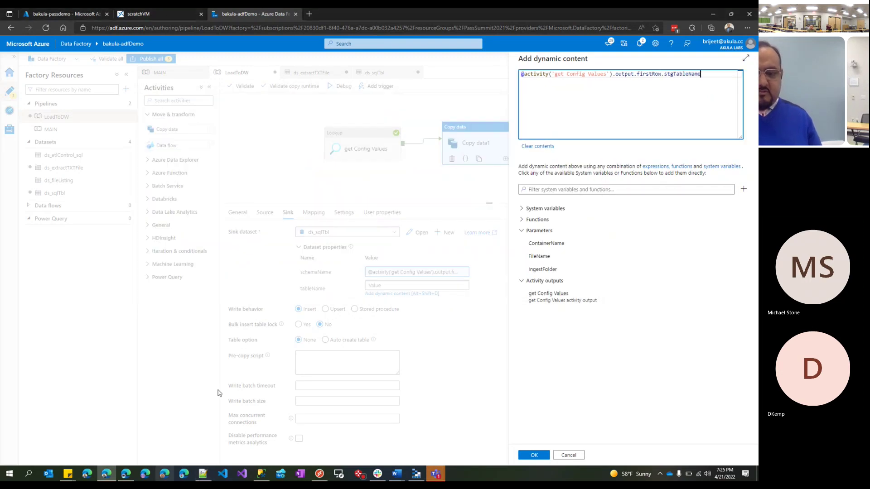
{"action": "left_click", "coordinate": [534, 455]}
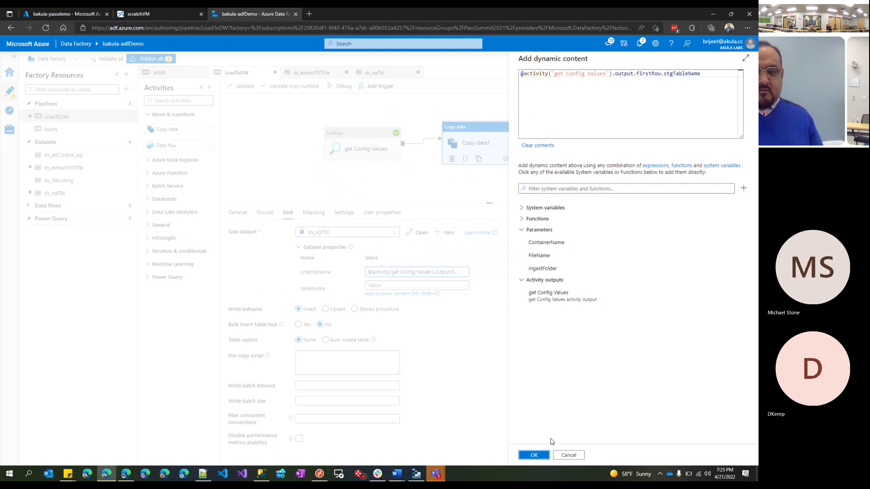
{"action": "left_click", "coordinate": [542, 459]}
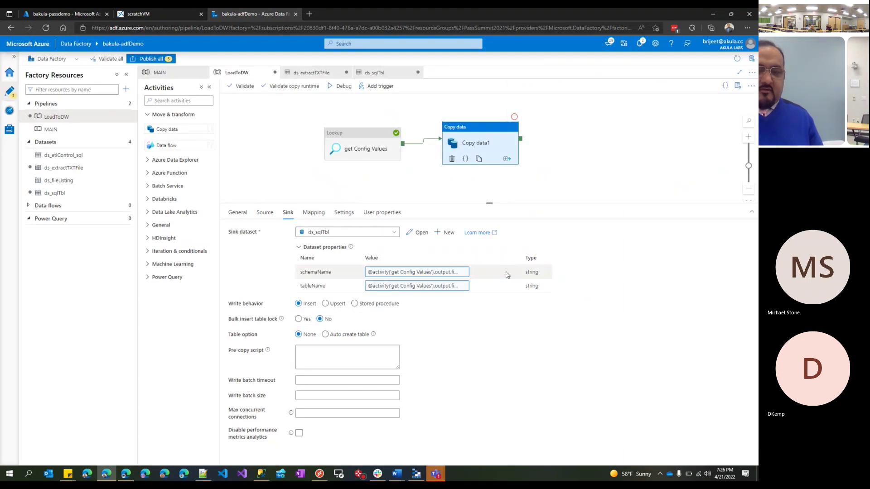
Step: Move the Copy data1 activity slightly farther from the lookup, and set its sink's bulk insert table lock to Yes
{"action": "left_click_drag", "start_coordinate": [470, 128], "coordinate": [484, 124]}
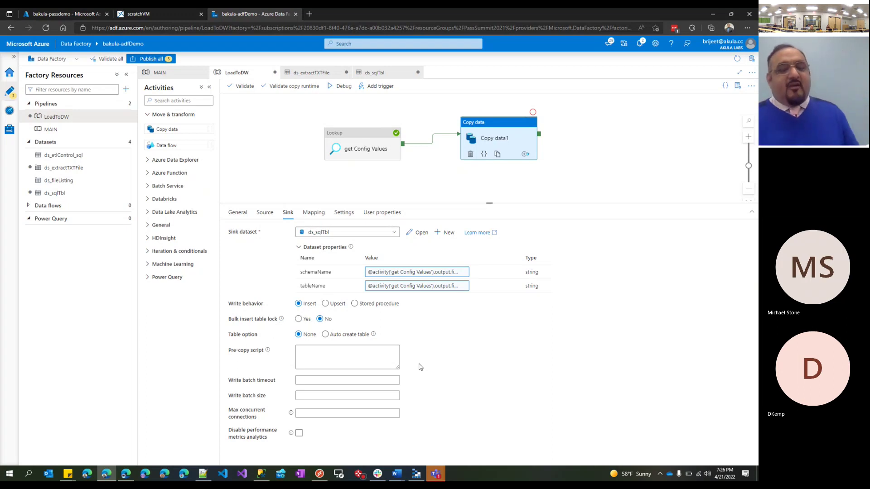
{"action": "left_click", "coordinate": [322, 358]}
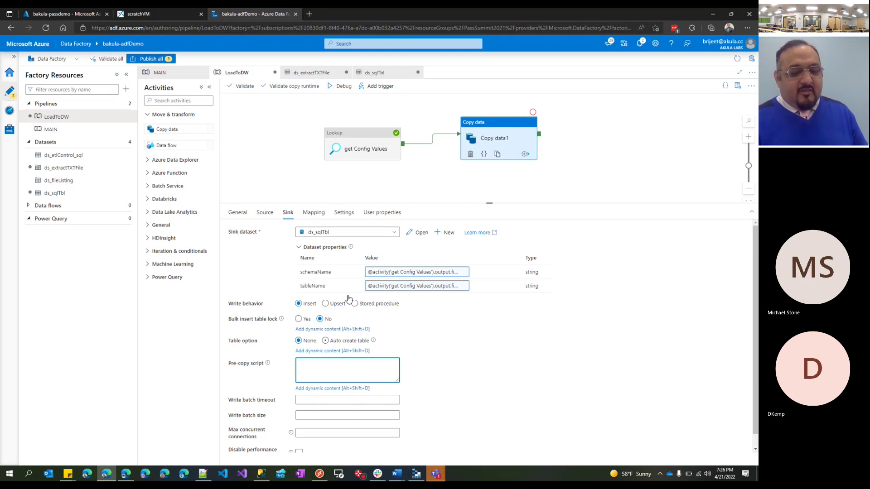
{"action": "left_click", "coordinate": [339, 286]}
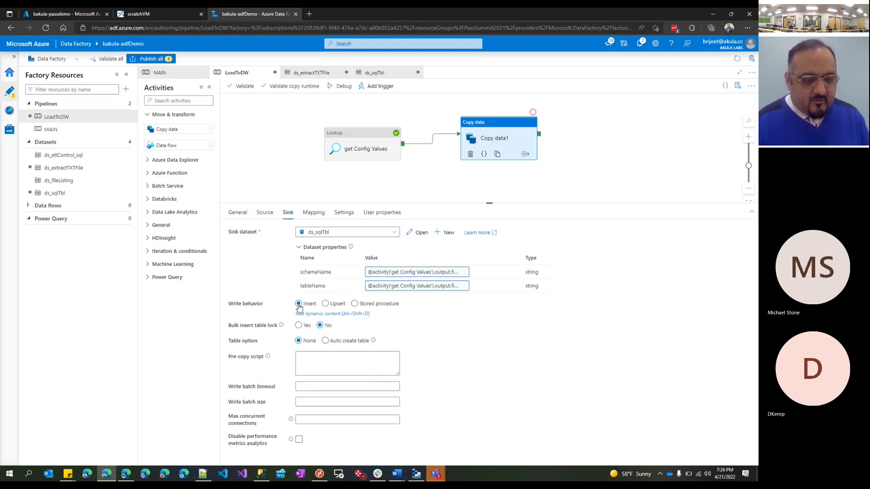
{"action": "left_click", "coordinate": [302, 327]}
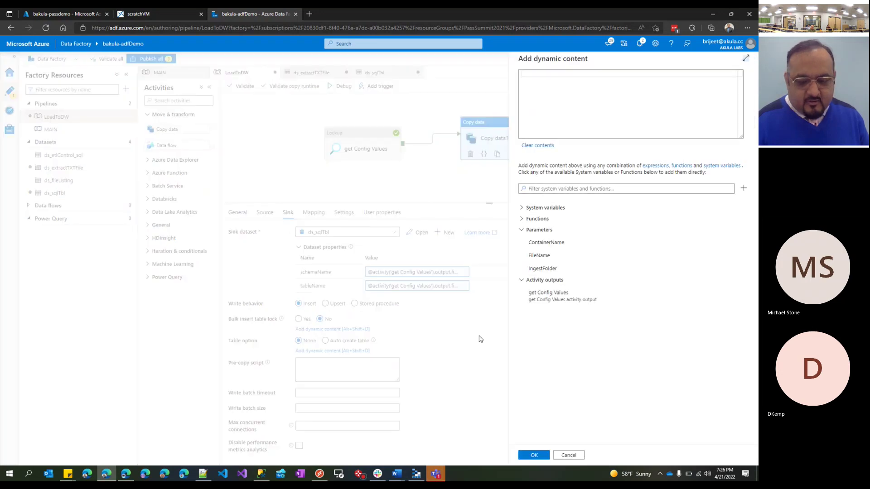
{"action": "left_click", "coordinate": [568, 456]}
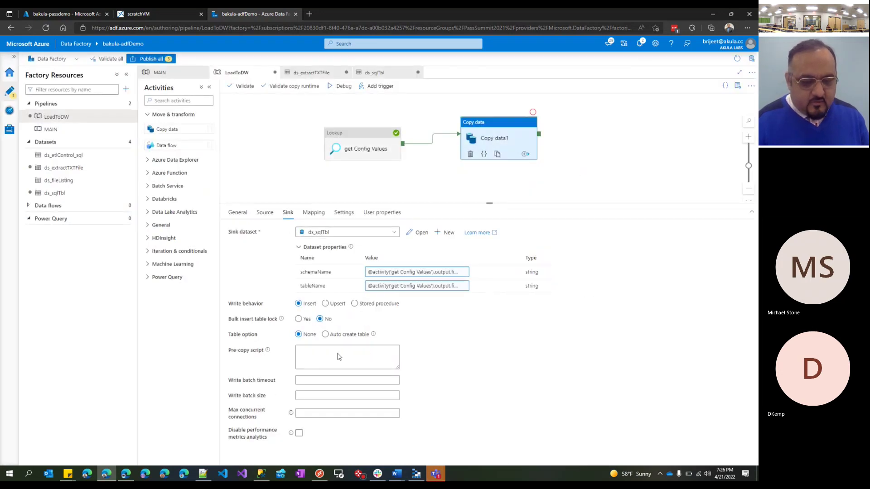
{"action": "left_click", "coordinate": [298, 319]}
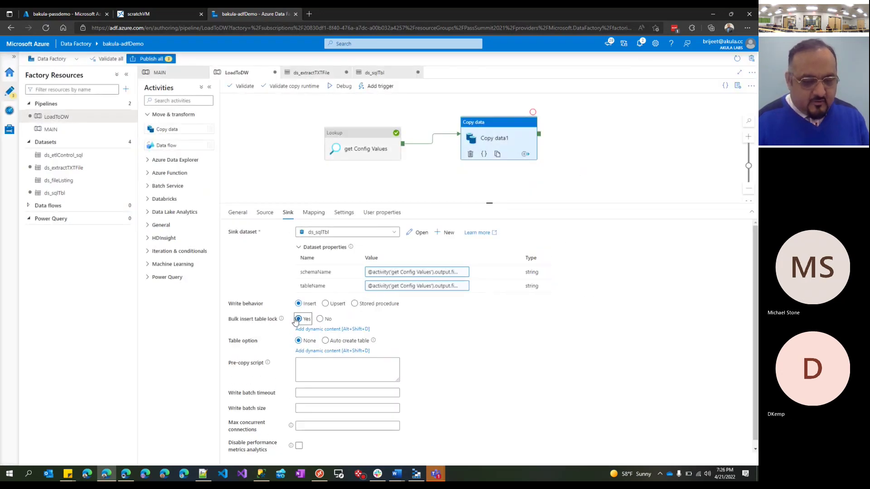
Step: Open the dynamic expression editor for the sink's pre-copy script, and expand the list of available functions
{"action": "left_click", "coordinate": [350, 369]}
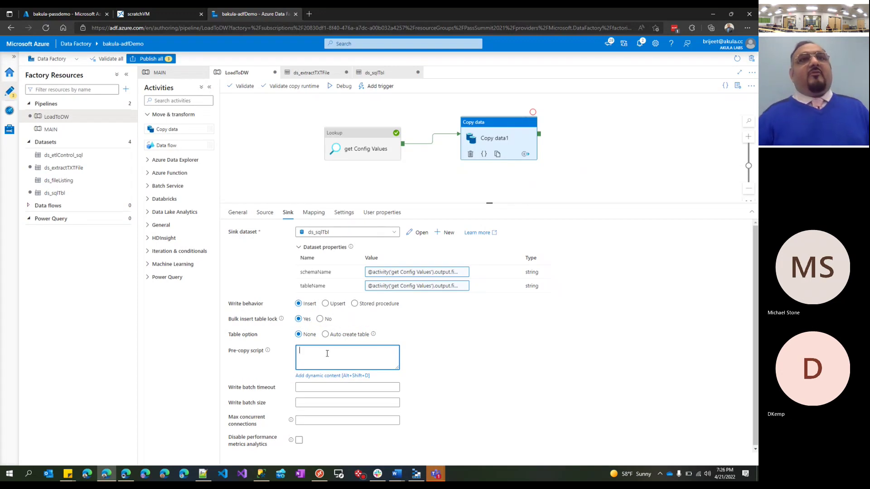
{"action": "left_click", "coordinate": [355, 377]}
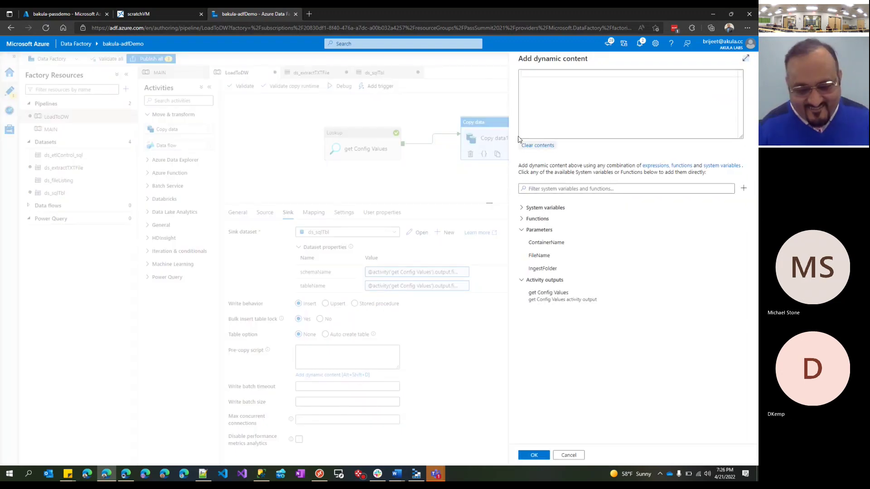
{"action": "left_click", "coordinate": [552, 210]}
{"action": "left_click", "coordinate": [554, 207]}
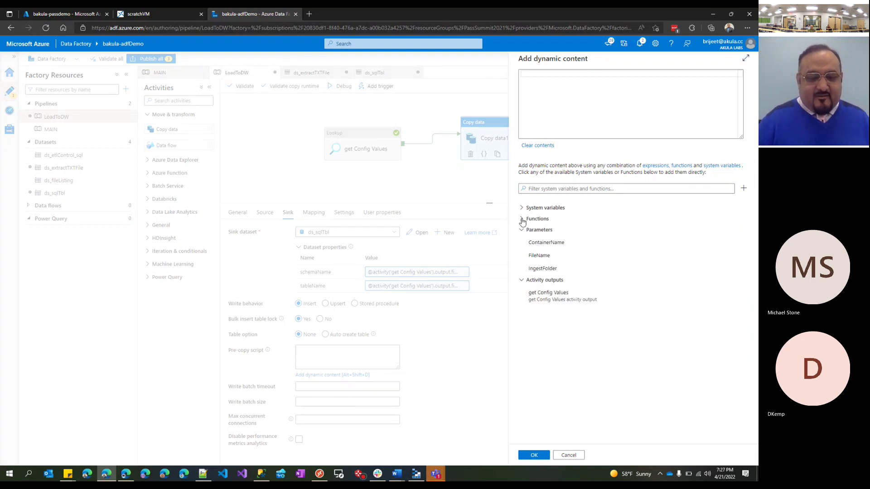
{"action": "left_click", "coordinate": [522, 219]}
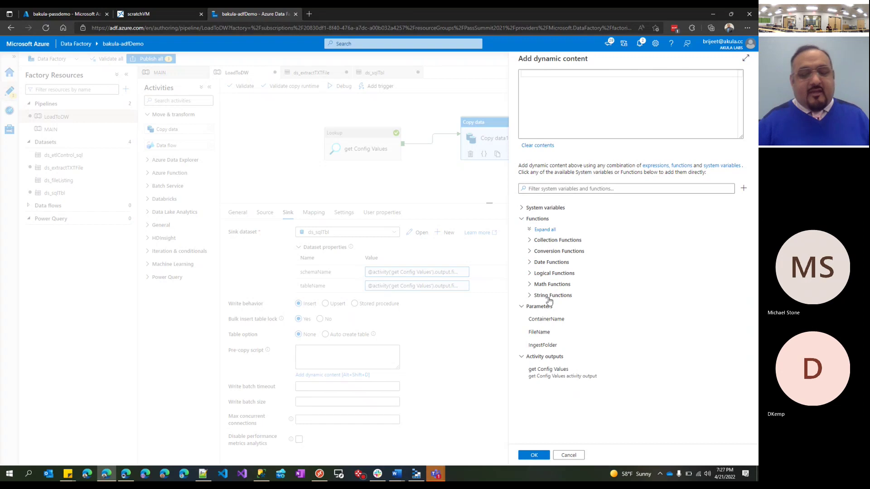
{"action": "left_click", "coordinate": [567, 120]}
{"action": "type", "text": "@"}
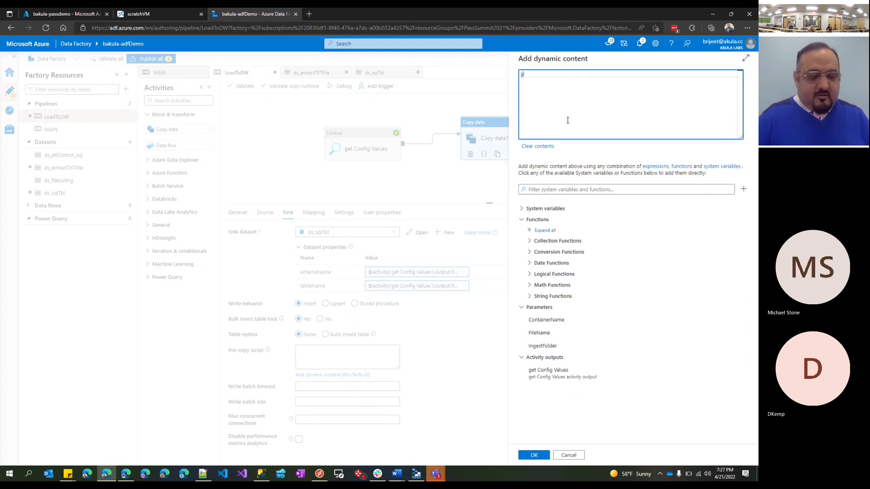
{"action": "type", "text": "con"}
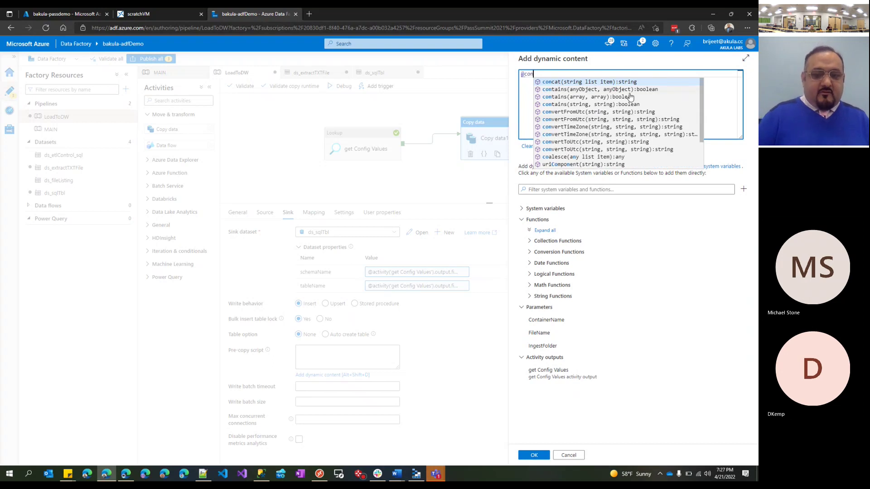
{"action": "key", "text": "Escape"}
{"action": "key", "text": "BackSpace"}
{"action": "key", "text": "BackSpace"}
{"action": "key", "text": "BackSpace"}
{"action": "key", "text": "BackSpace"}
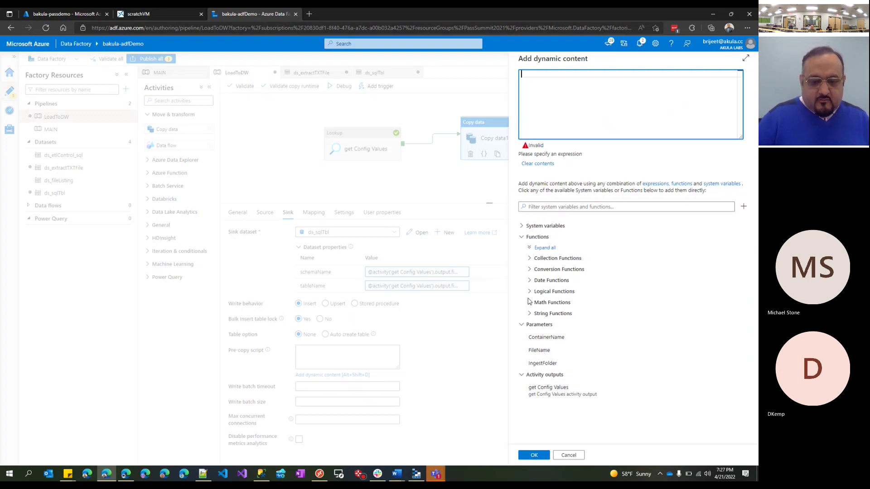
Step: Start the pre-copy script expression with the concat string function, giving 'TRUNCATE TABLE ' as its first argument followed by a comma
{"action": "left_click", "coordinate": [535, 314]}
{"action": "scroll", "coordinate": [533, 317], "scroll_direction": "down", "scroll_amount": 3}
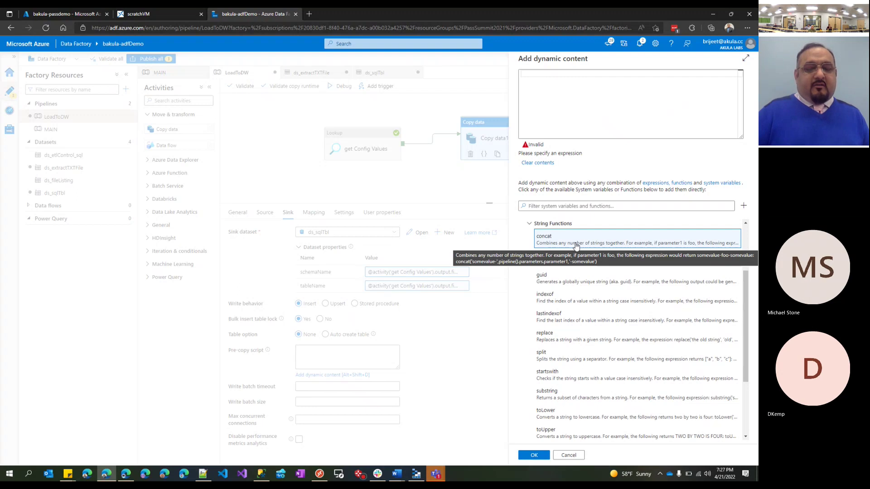
{"action": "left_click", "coordinate": [577, 246]}
{"action": "left_click", "coordinate": [563, 85]}
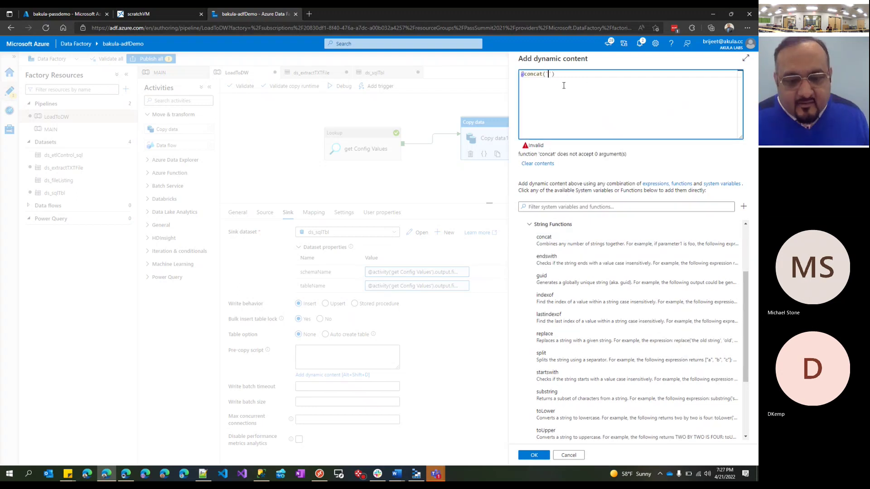
{"action": "type", "text": "''"}
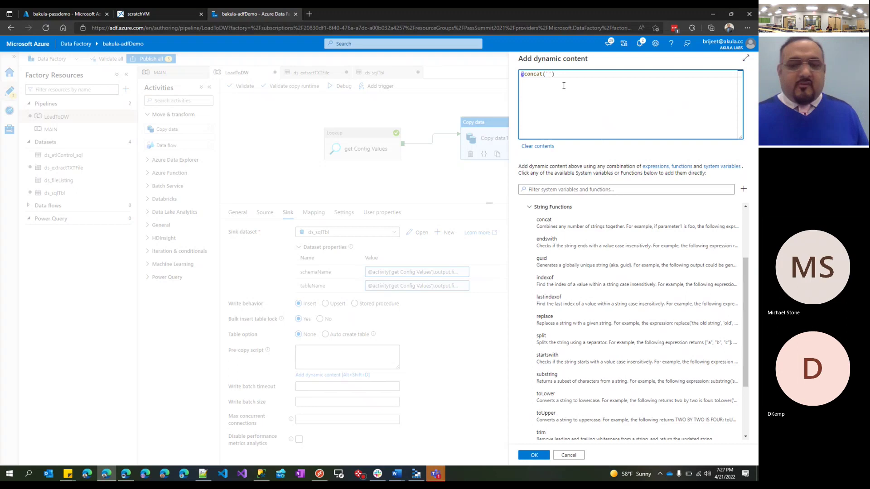
{"action": "type", "text": "TRUNCATE TA"}
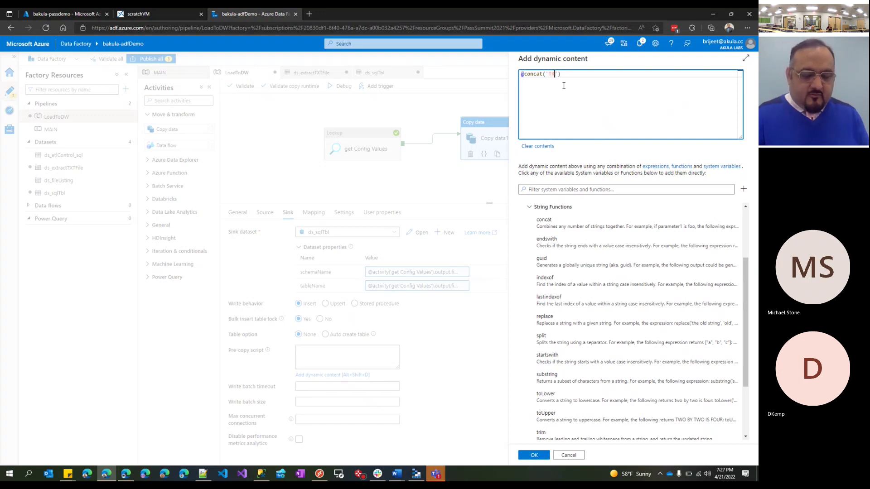
{"action": "type", "text": "BLE "}
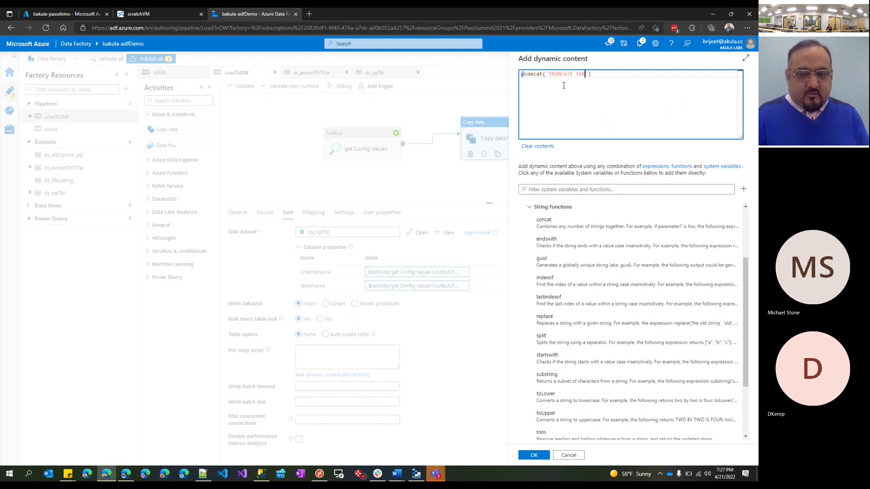
{"action": "type", "text": "',"}
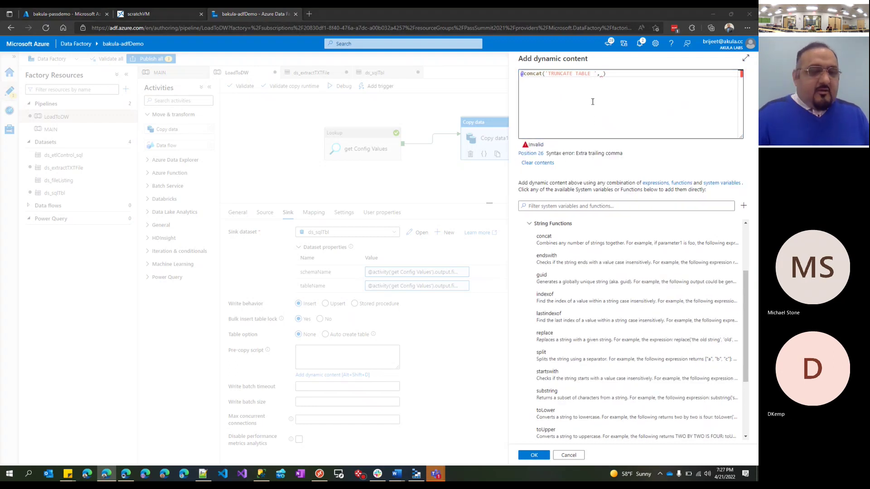
Step: Copy the stgFQTableName key from the saved lookup output in Notepad++
{"action": "key", "text": "alt+Tab"}
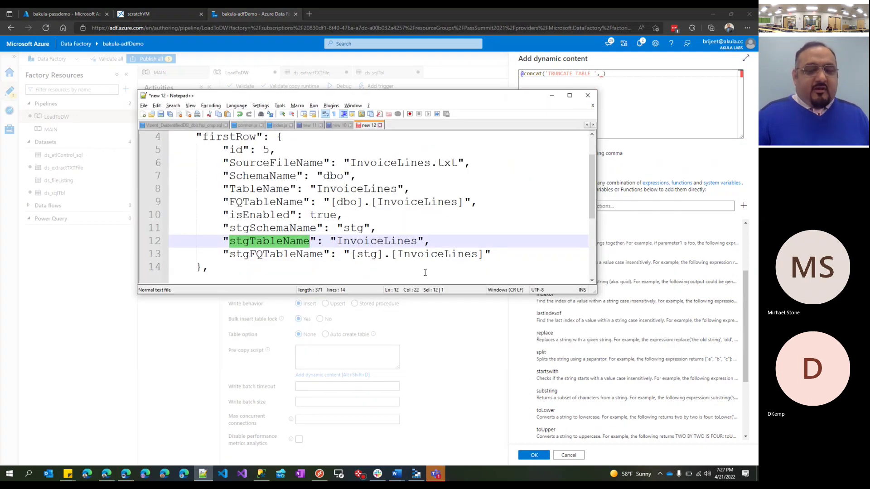
{"action": "double_click", "coordinate": [273, 255]}
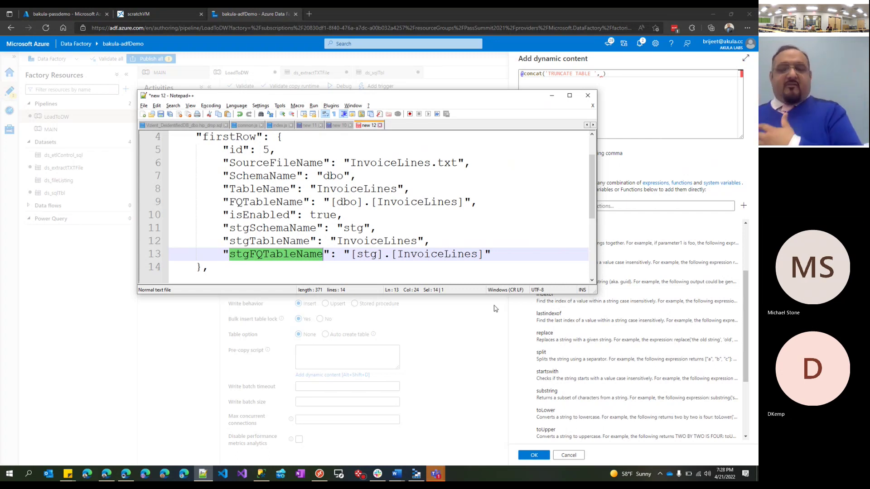
{"action": "double_click", "coordinate": [255, 256]}
{"action": "key", "text": "ctrl+c"}
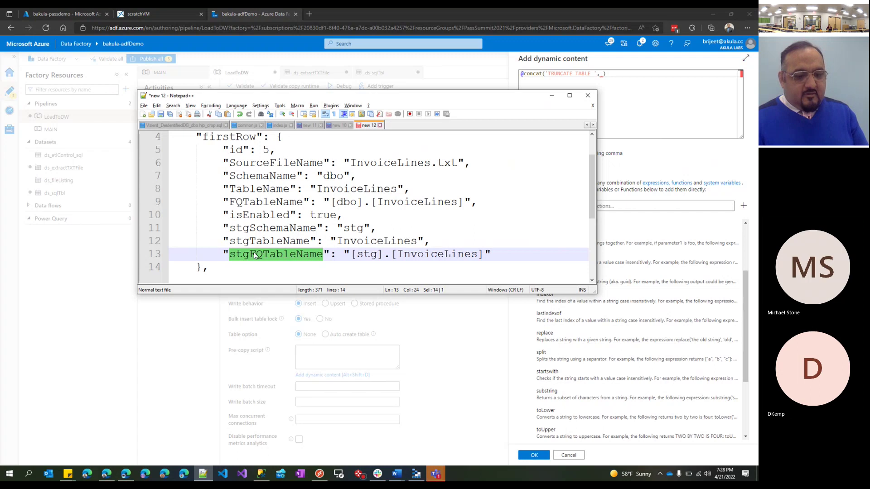
Step: Back in the pre-copy script expression, insert the get Config Values activity output as the second concat argument
{"action": "left_click", "coordinate": [633, 107]}
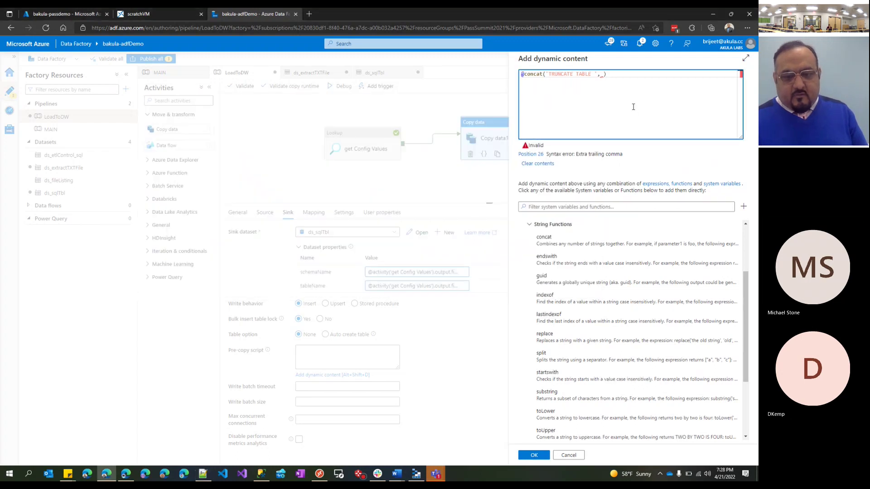
{"action": "left_click", "coordinate": [529, 224]}
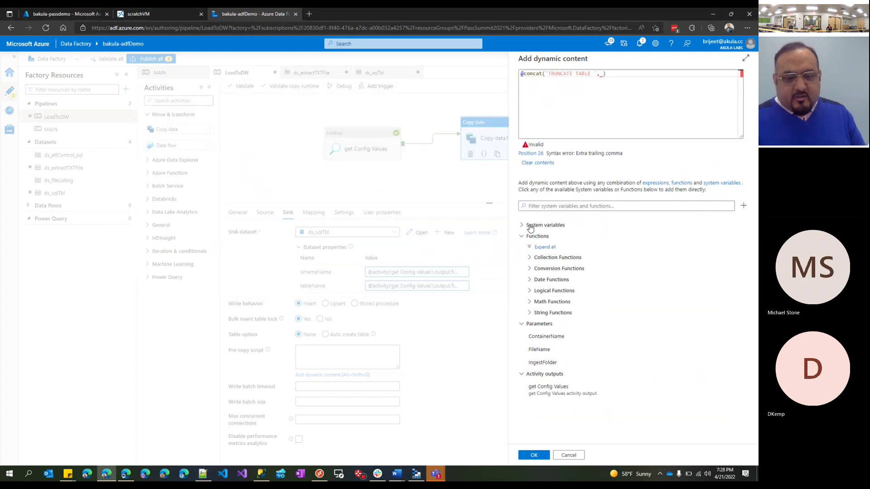
{"action": "left_click", "coordinate": [598, 92]}
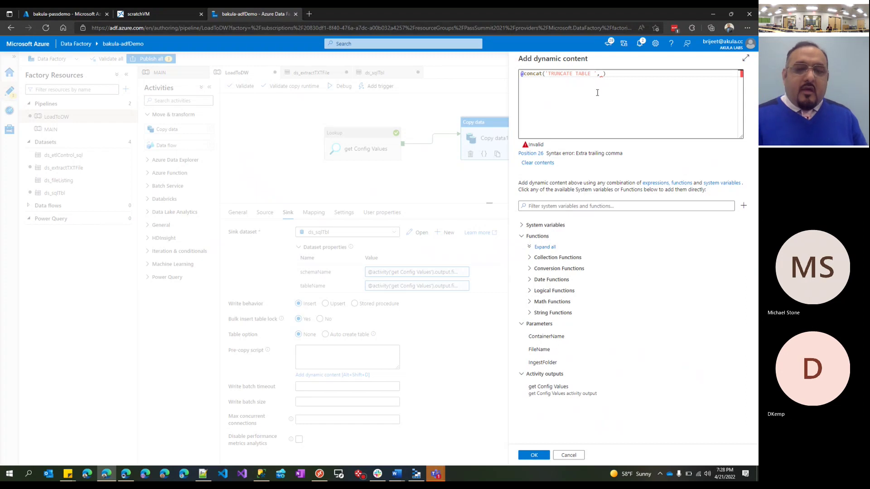
{"action": "left_click", "coordinate": [603, 75]}
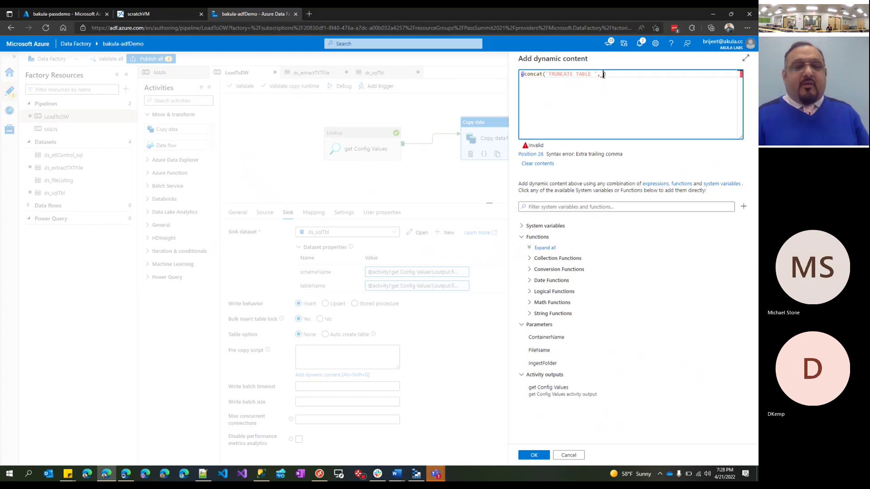
{"action": "mouse_move", "coordinate": [527, 74]}
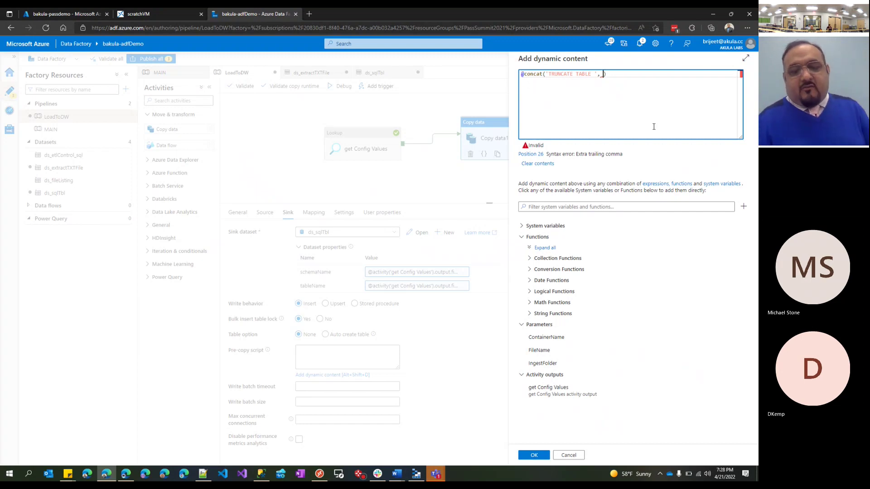
{"action": "left_click", "coordinate": [549, 393]}
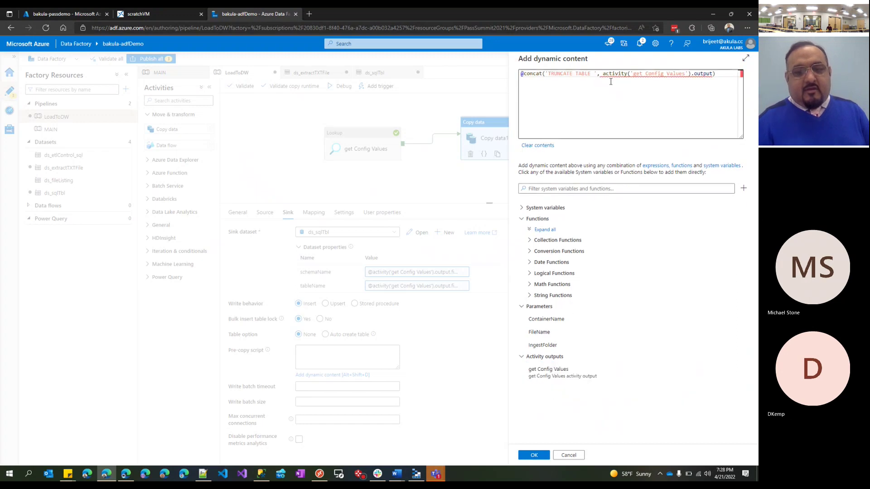
Step: Extend the activity output in the pre-copy script expression with .firstRow.stgFQTableName, and apply the expression
{"action": "left_click", "coordinate": [704, 73]}
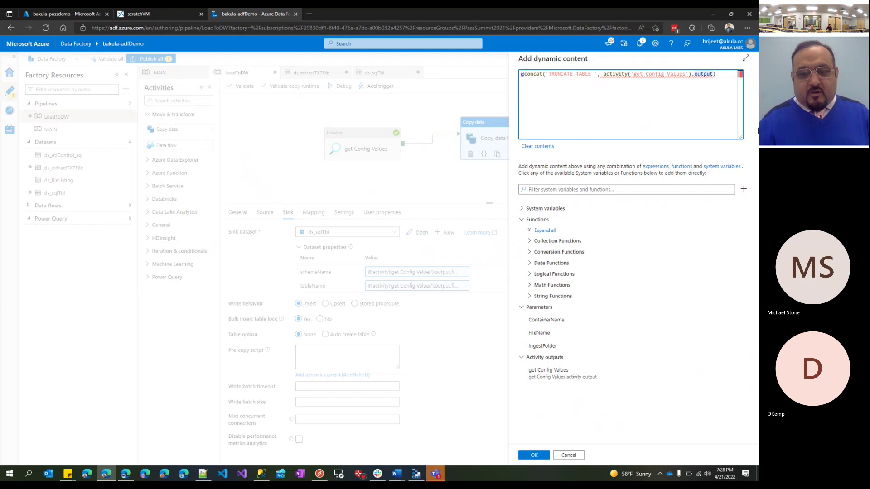
{"action": "type", "text": ".first"}
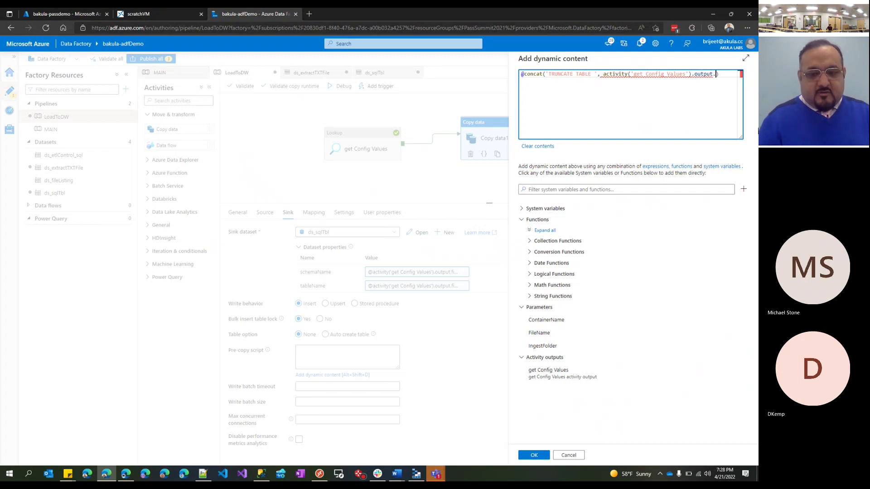
{"action": "type", "text": "Row."}
{"action": "key", "text": "ctrl+v"}
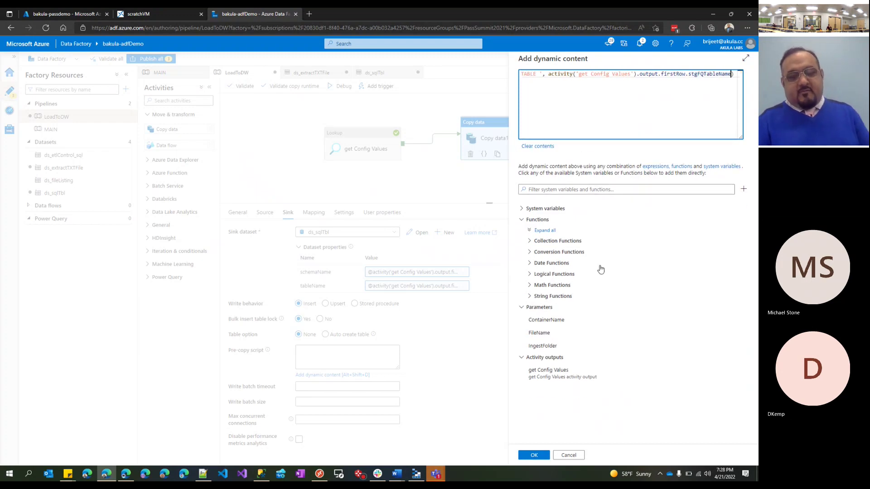
{"action": "left_click", "coordinate": [533, 457]}
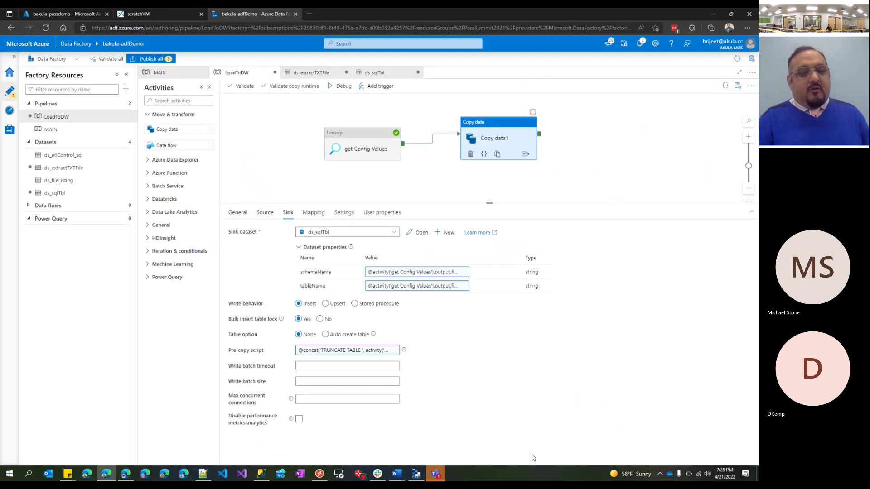
Step: Try to publish all pending changes, and open the Copy data1 activity from the factory validation output
{"action": "left_click", "coordinate": [602, 178]}
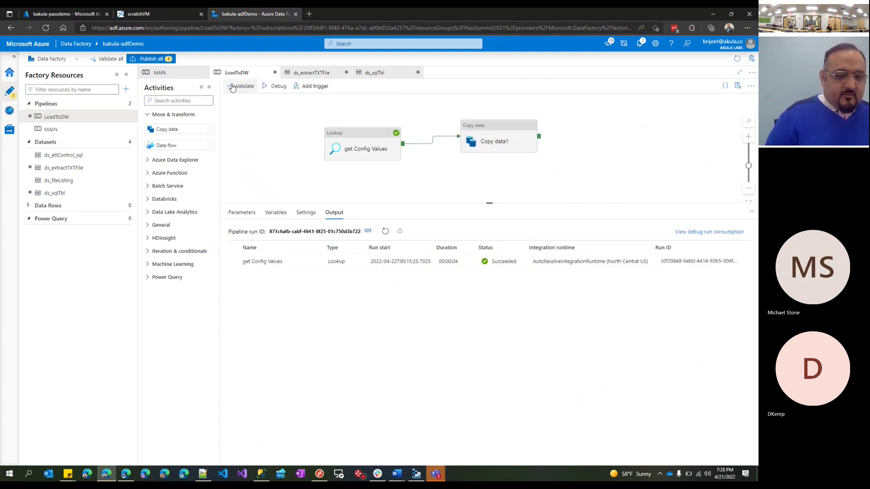
{"action": "left_click", "coordinate": [173, 74]}
{"action": "left_click", "coordinate": [151, 58]}
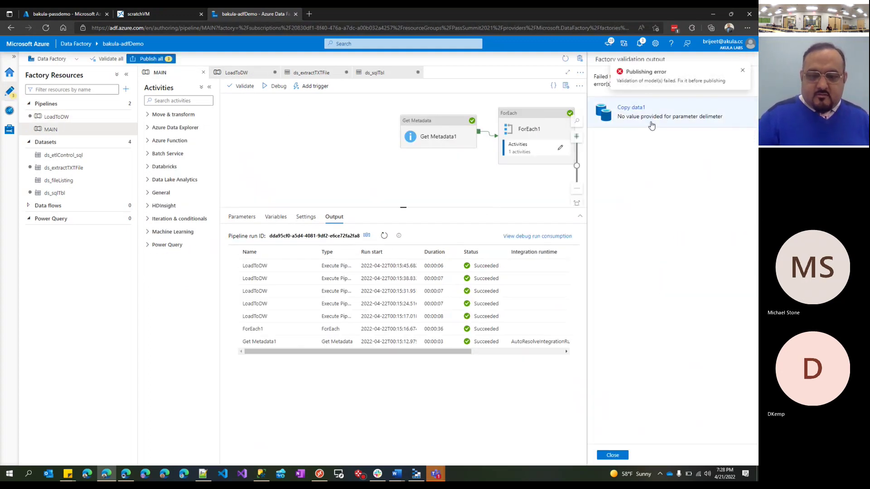
{"action": "left_click", "coordinate": [652, 119]}
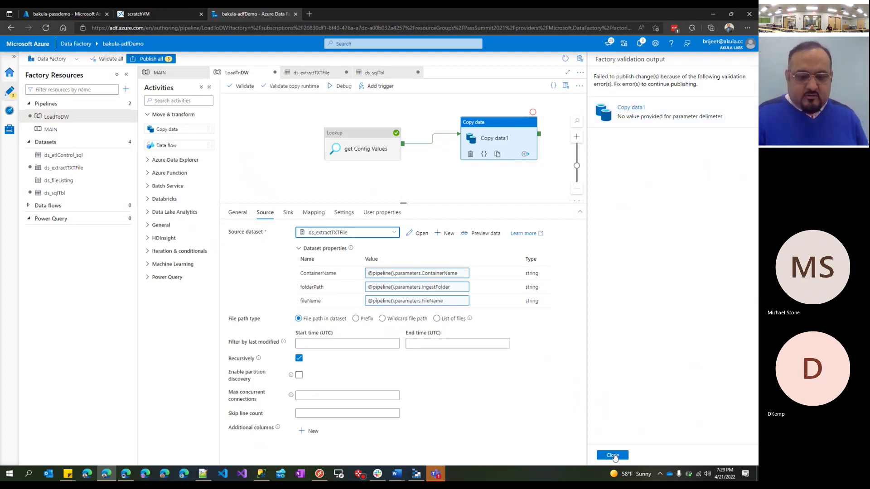
Step: Dismiss the factory validation output and delete the delimeter parameter from the ds_extractTXTFile dataset
{"action": "left_click", "coordinate": [613, 456]}
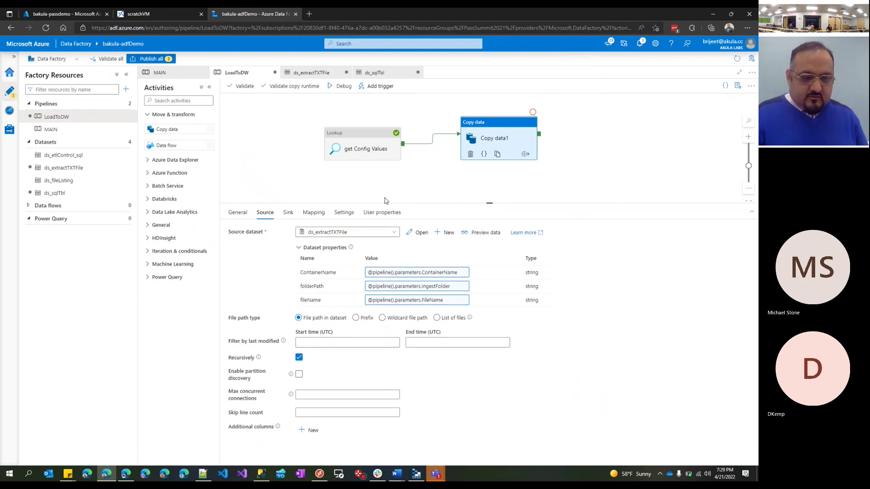
{"action": "left_click", "coordinate": [315, 73]}
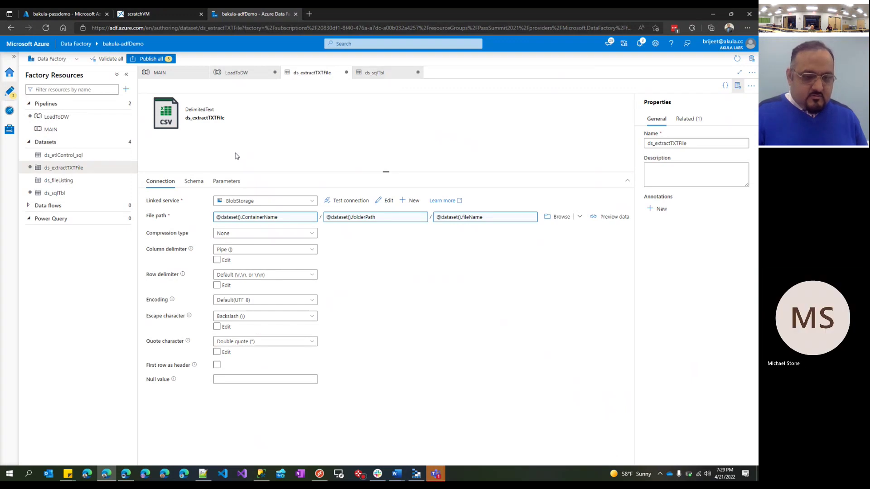
{"action": "left_click", "coordinate": [226, 181]}
{"action": "left_click", "coordinate": [348, 275]}
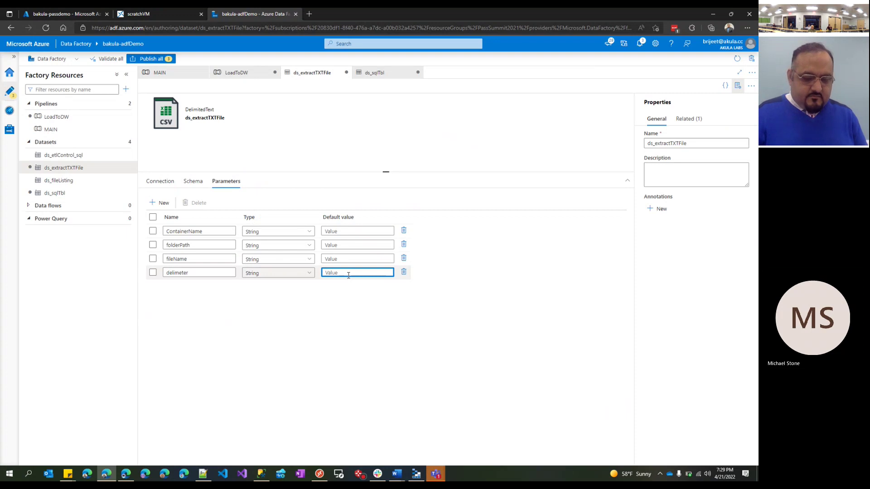
{"action": "left_click", "coordinate": [348, 403]}
{"action": "left_click", "coordinate": [404, 273]}
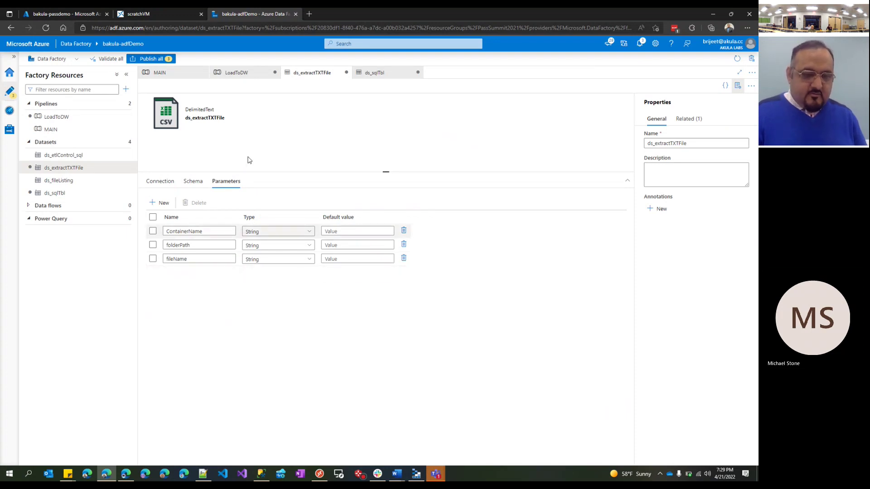
Step: Validate the LoadToDW pipeline and publish all pending changes to the factory
{"action": "left_click", "coordinate": [241, 73]}
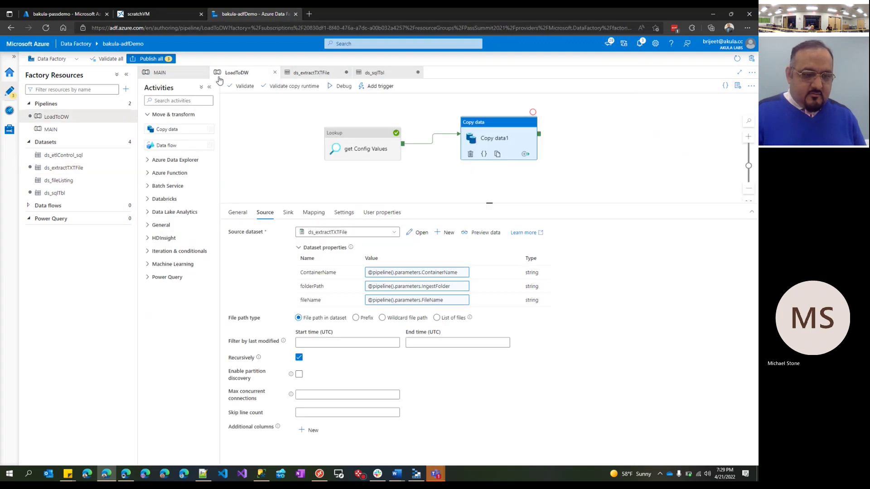
{"action": "left_click", "coordinate": [248, 87]}
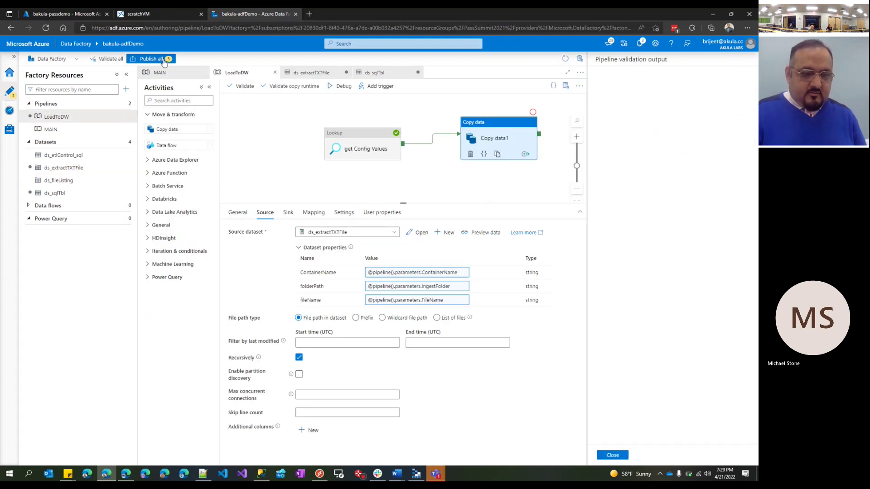
{"action": "left_click", "coordinate": [146, 60]}
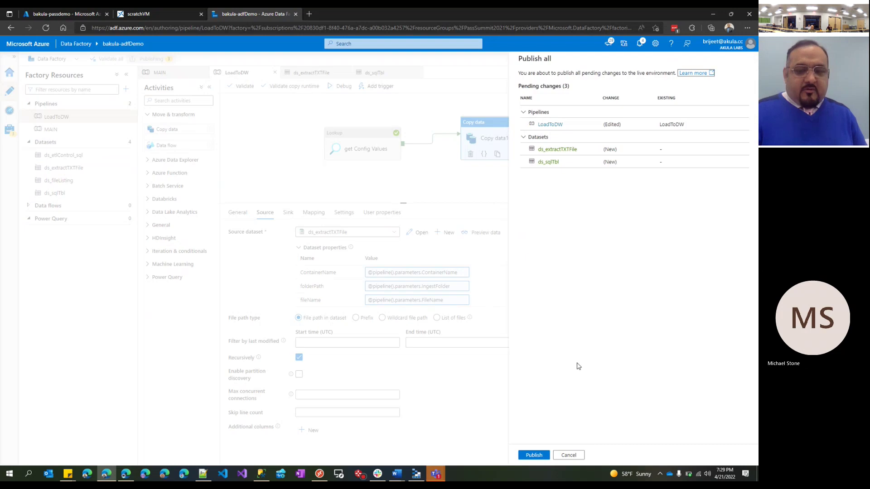
{"action": "left_click", "coordinate": [539, 457]}
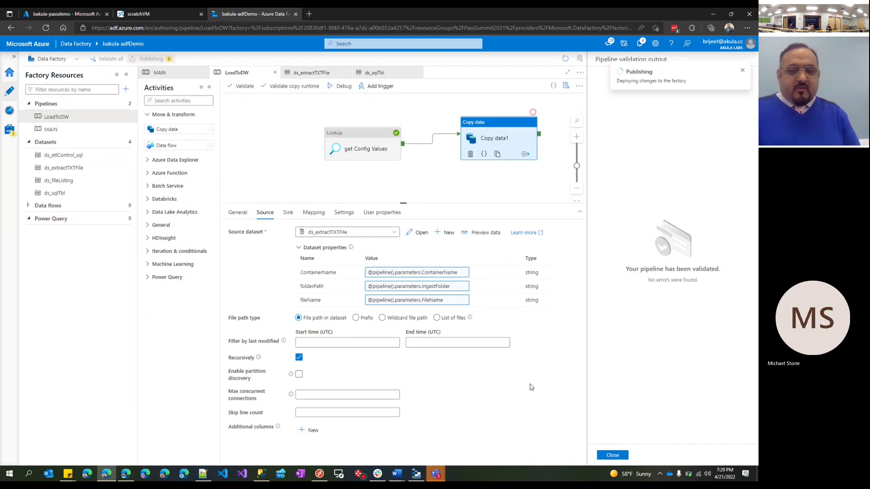
Step: Close the pipeline validation output and trigger an immediate run of the MAIN pipeline, keeping the prefilled containerName and ingestFolder values
{"action": "left_click", "coordinate": [160, 73]}
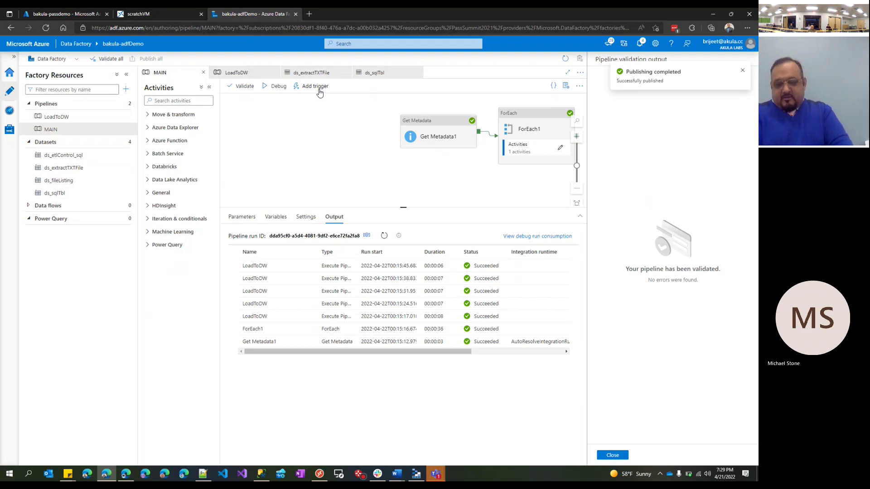
{"action": "left_click", "coordinate": [317, 87]}
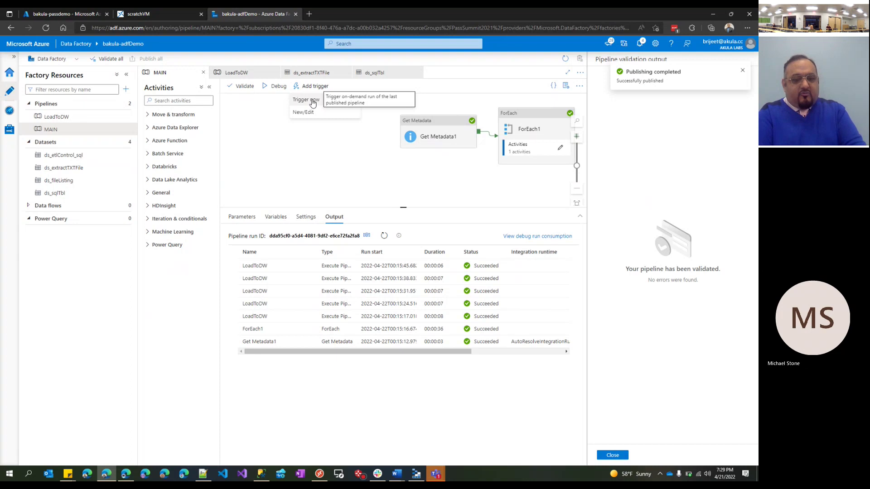
{"action": "key", "text": "Escape"}
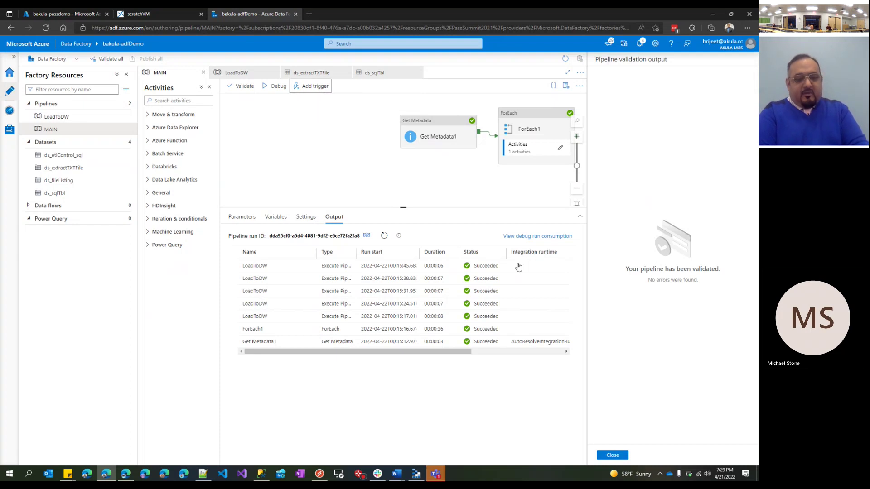
{"action": "left_click", "coordinate": [614, 455]}
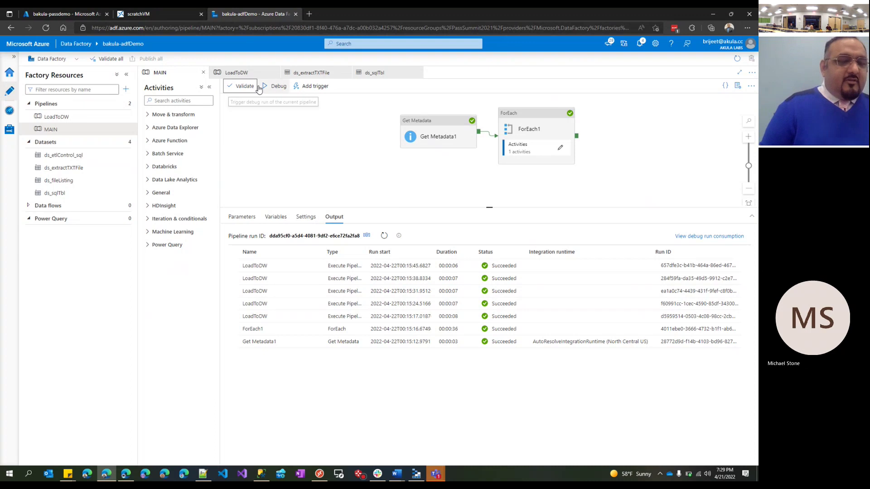
{"action": "left_click", "coordinate": [315, 86]}
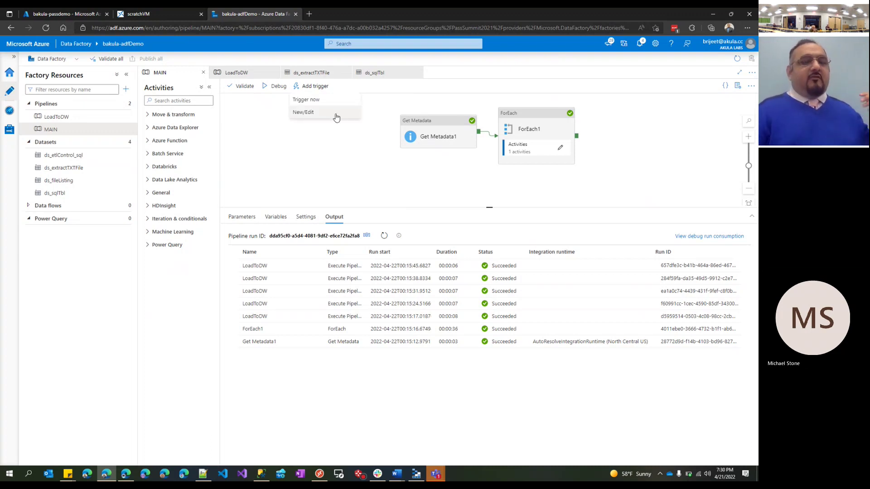
{"action": "left_click", "coordinate": [307, 100]}
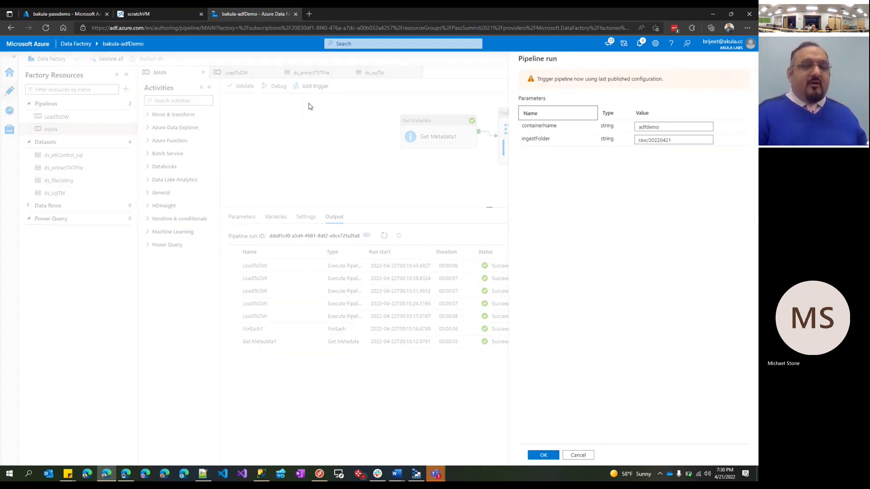
{"action": "left_click", "coordinate": [543, 455]}
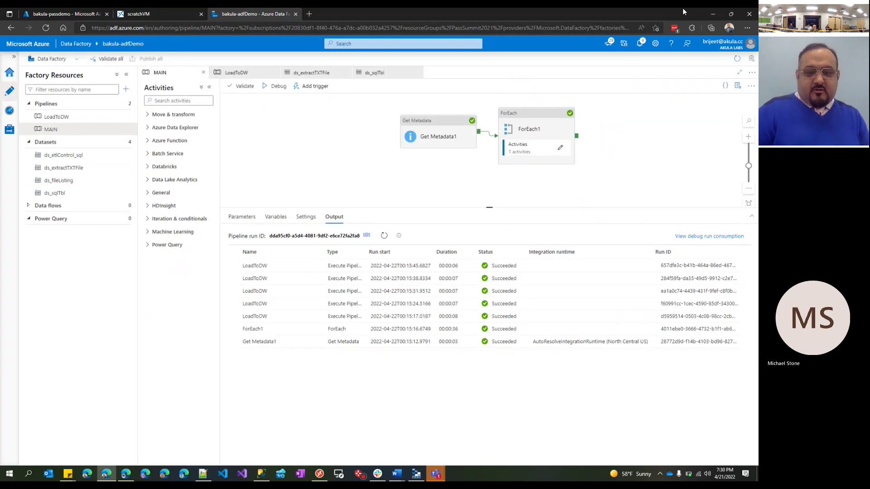
Step: Open the triggered MAIN run in monitoring, enlarge its activity runs list, and refresh it to follow the progress
{"action": "left_click", "coordinate": [630, 88]}
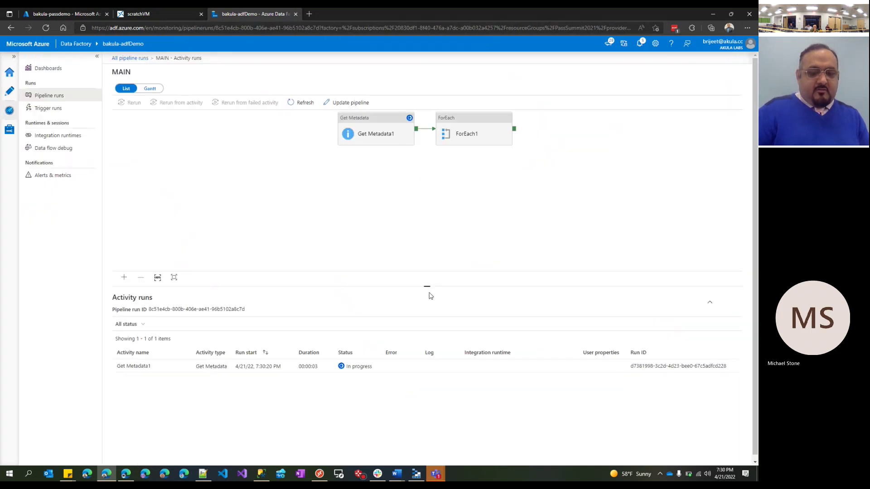
{"action": "left_click_drag", "start_coordinate": [429, 286], "coordinate": [428, 201]}
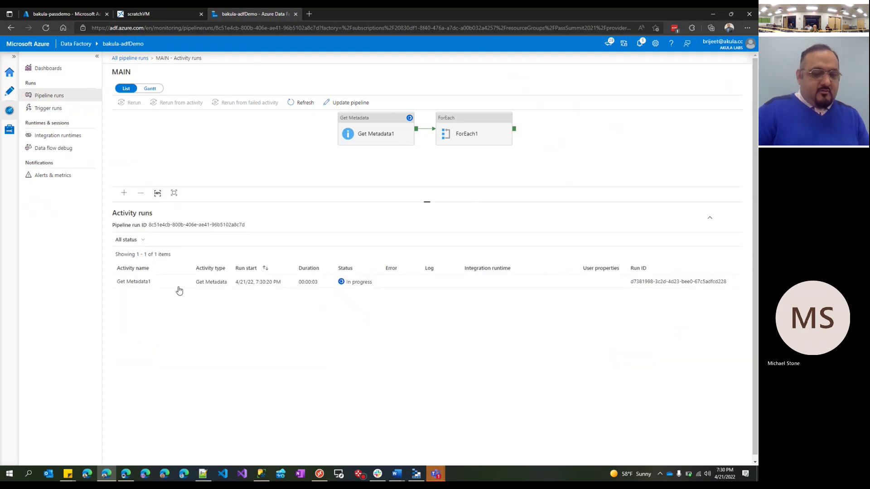
{"action": "left_click", "coordinate": [301, 102]}
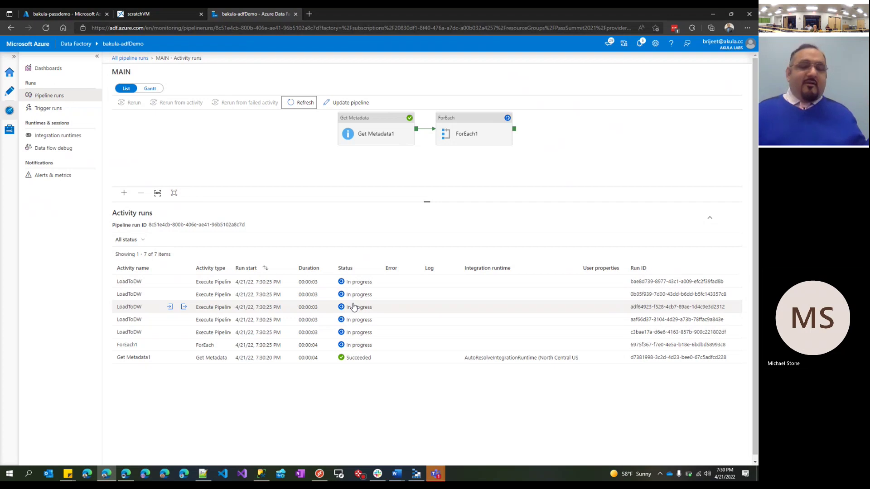
{"action": "left_click", "coordinate": [298, 104]}
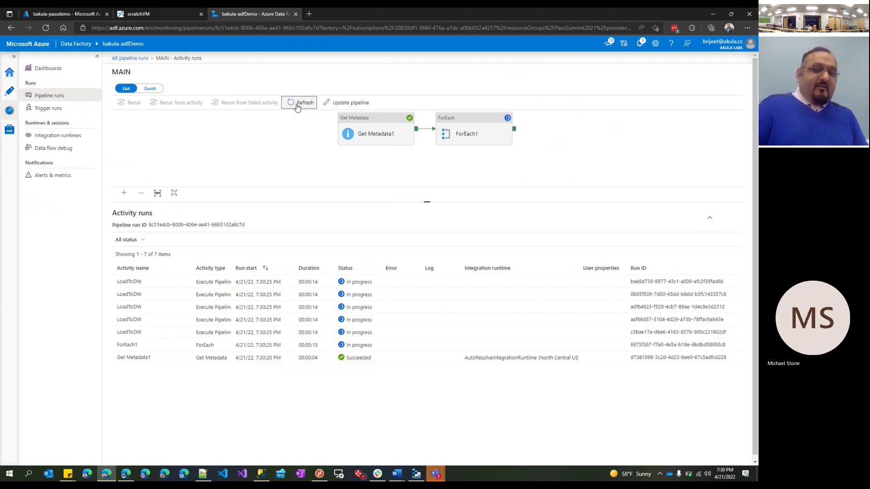
{"action": "left_click", "coordinate": [297, 105]}
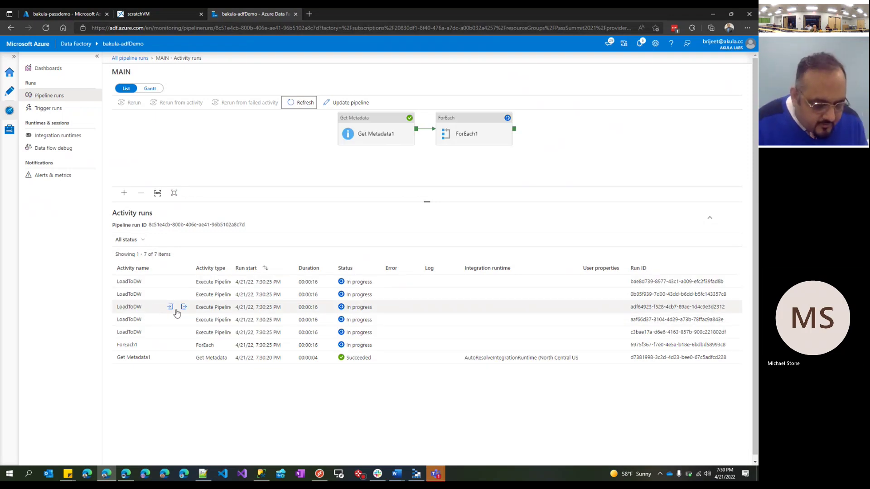
Step: Open a child LoadToDW run from its activity output, read the Copy data1 error details, and return to the MAIN run
{"action": "left_click", "coordinate": [184, 308]}
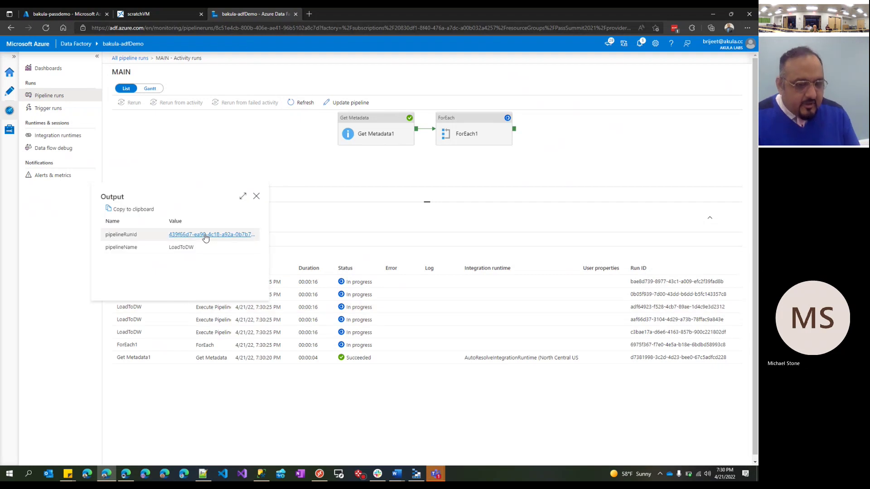
{"action": "left_click", "coordinate": [205, 235]}
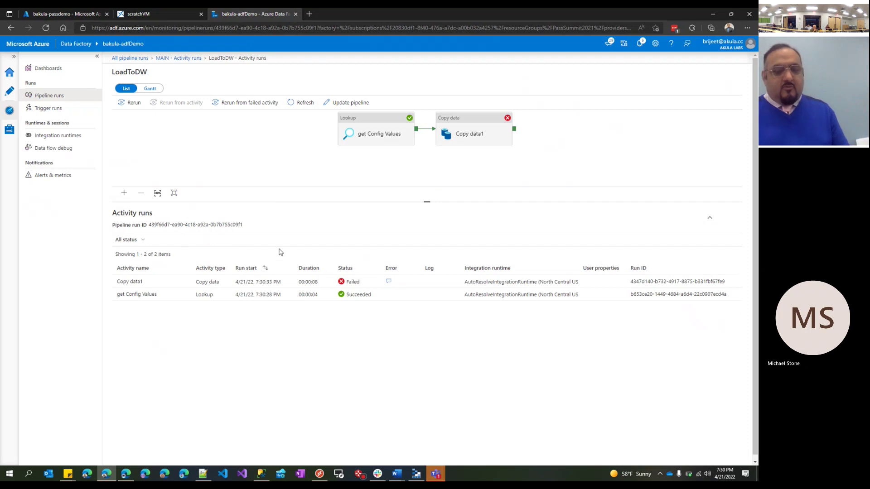
{"action": "left_click", "coordinate": [389, 283]}
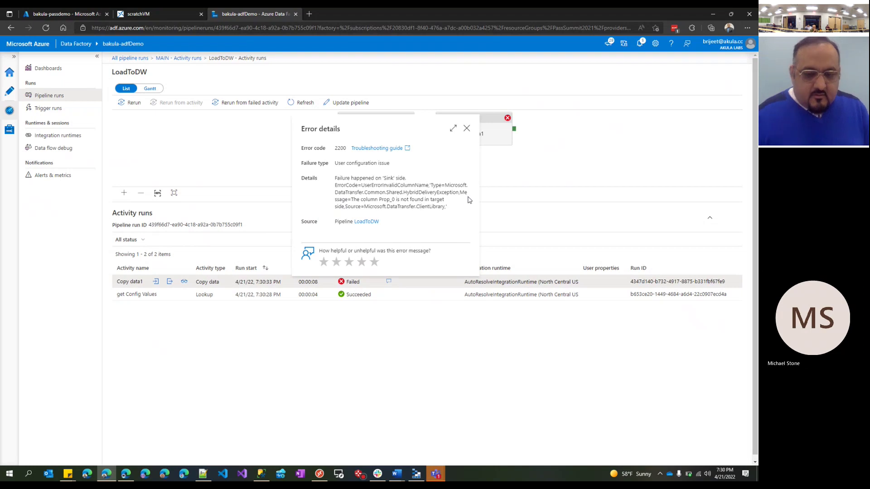
{"action": "left_click", "coordinate": [468, 129]}
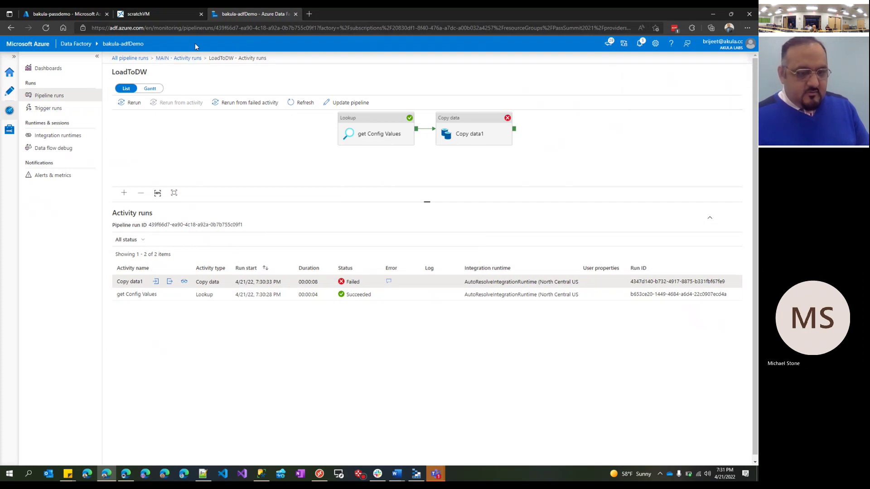
{"action": "left_click", "coordinate": [193, 59]}
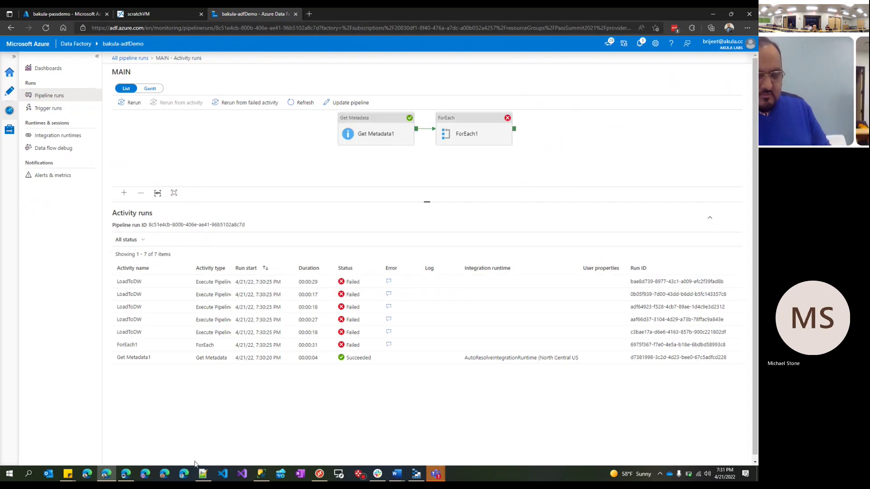
Step: In Azure Storage Explorer, download OrderLines.txt from adfdemo/raw/20220421 to the Downloads folder
{"action": "left_click", "coordinate": [416, 474]}
{"action": "left_click", "coordinate": [314, 188]}
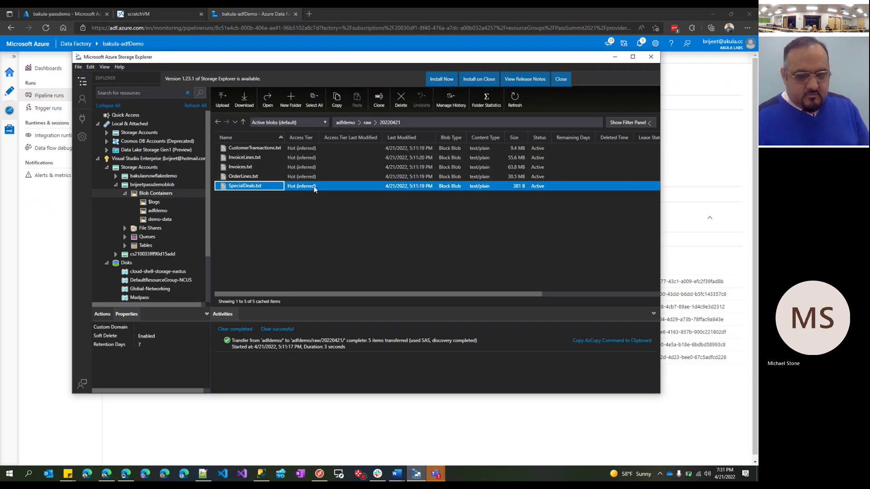
{"action": "left_click", "coordinate": [328, 178]}
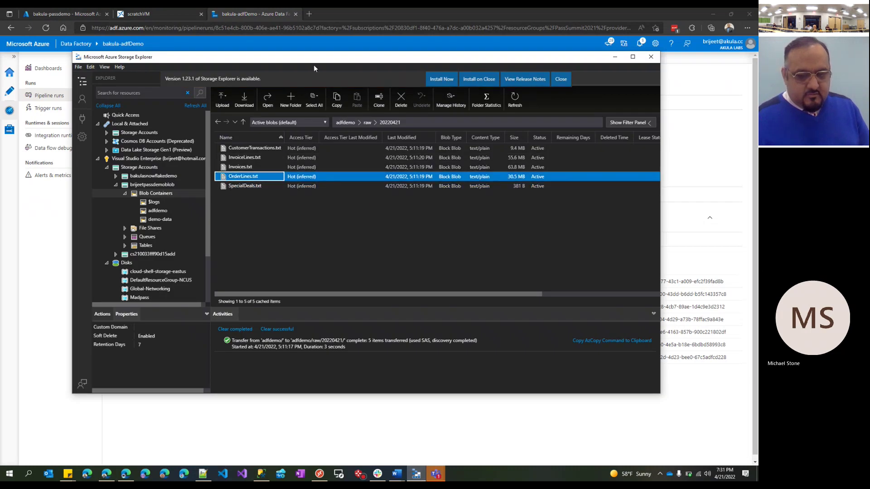
{"action": "left_click", "coordinate": [244, 102]}
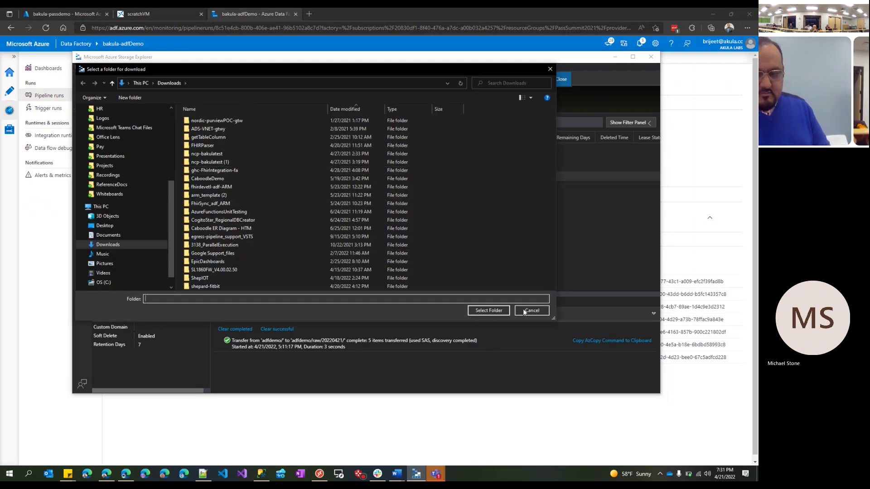
{"action": "left_click", "coordinate": [488, 311]}
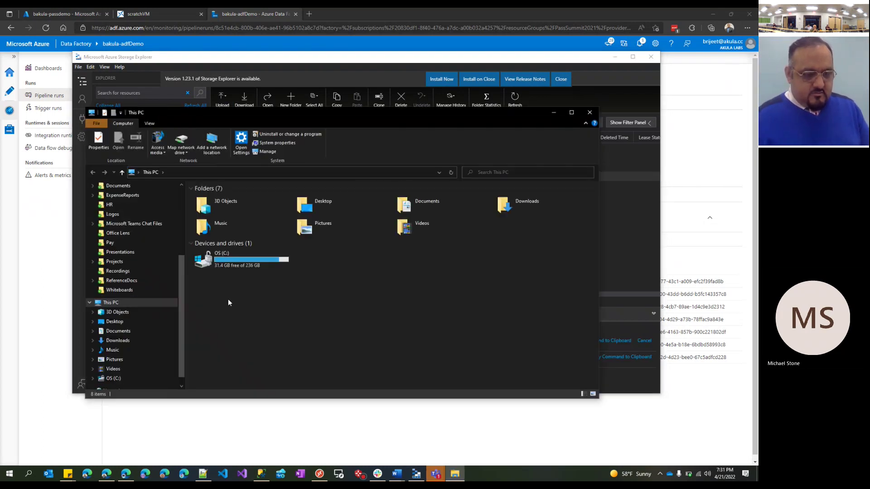
Step: Open the downloaded OrderLines file from the Downloads folder, check its first row and delimiters, and close it
{"action": "left_click", "coordinate": [117, 341]}
{"action": "scroll", "coordinate": [520, 290], "scroll_direction": "down", "scroll_amount": 20}
{"action": "scroll", "coordinate": [520, 289], "scroll_direction": "down", "scroll_amount": 20}
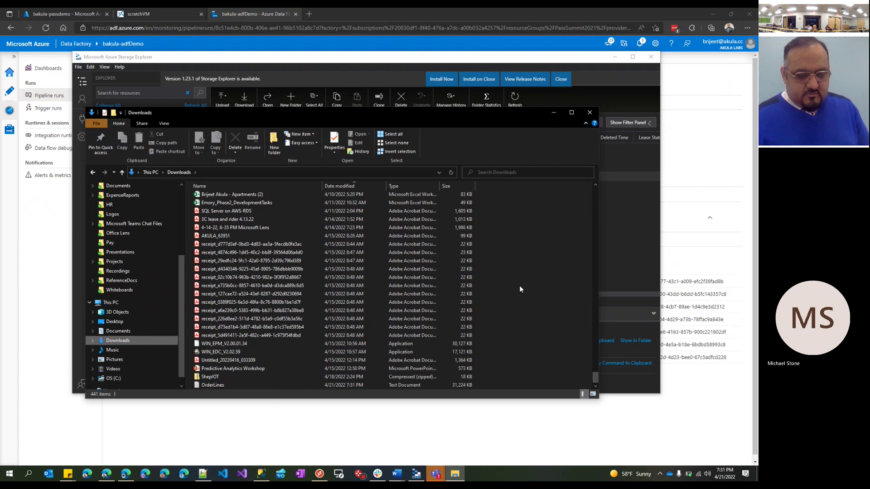
{"action": "double_click", "coordinate": [232, 384]}
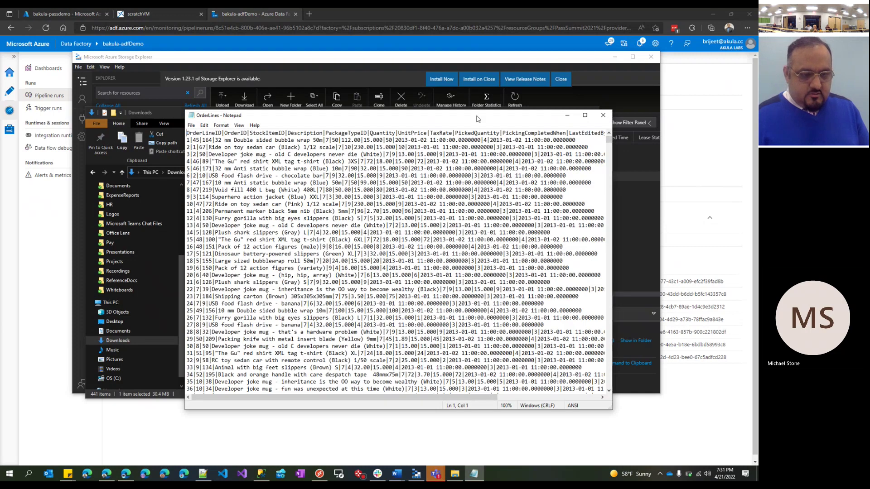
{"action": "left_click", "coordinate": [603, 117]}
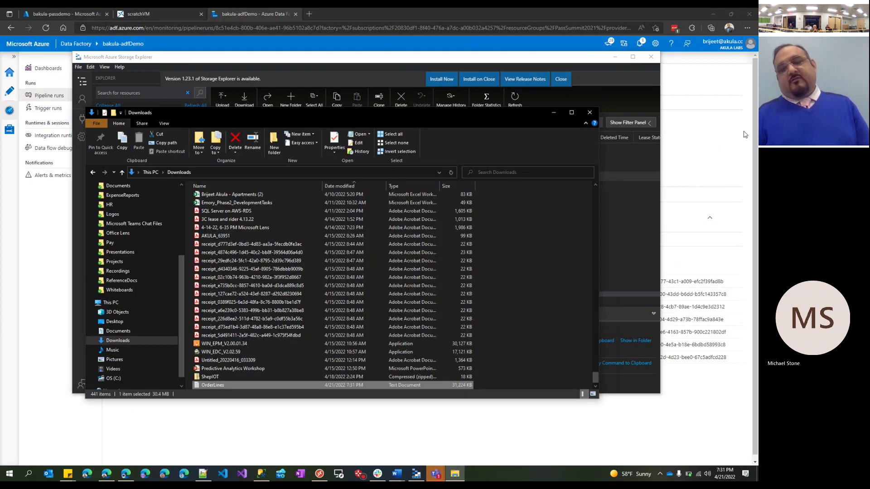
Step: Back in the MAIN run in Data Factory, examine the error message of the second listed LoadToDW activity
{"action": "left_click", "coordinate": [738, 146]}
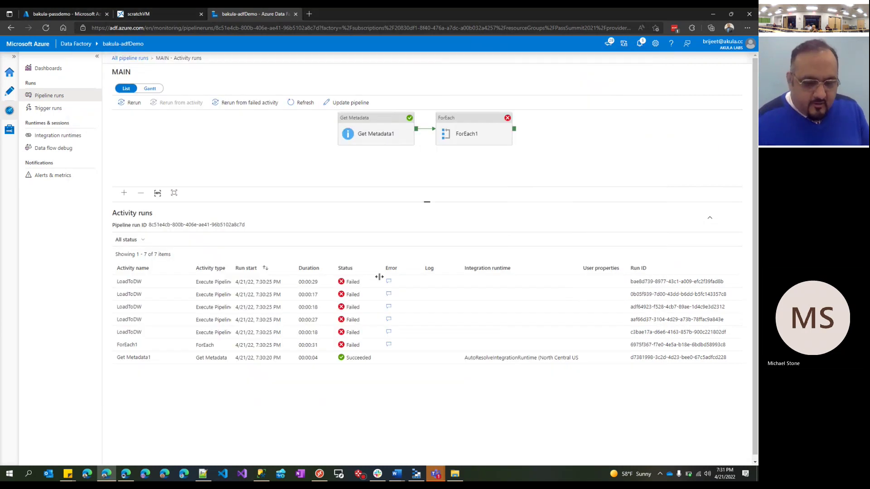
{"action": "left_click", "coordinate": [389, 295]}
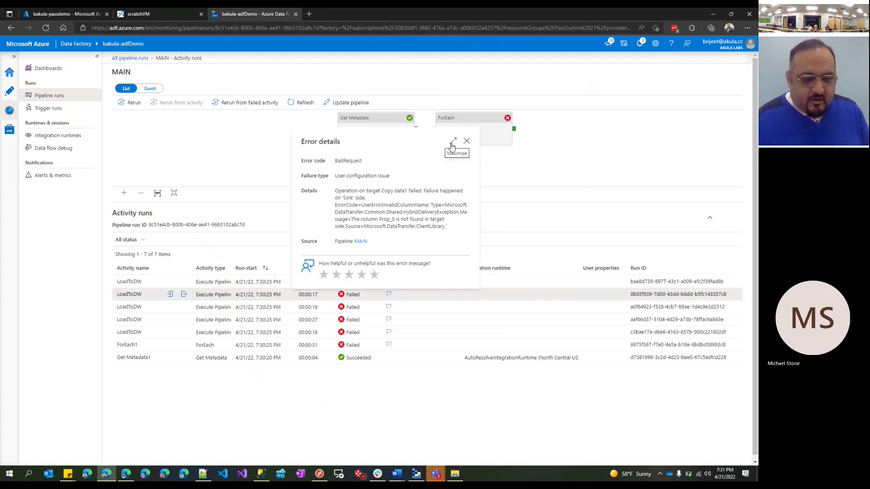
{"action": "left_click_drag", "start_coordinate": [351, 219], "coordinate": [433, 226]}
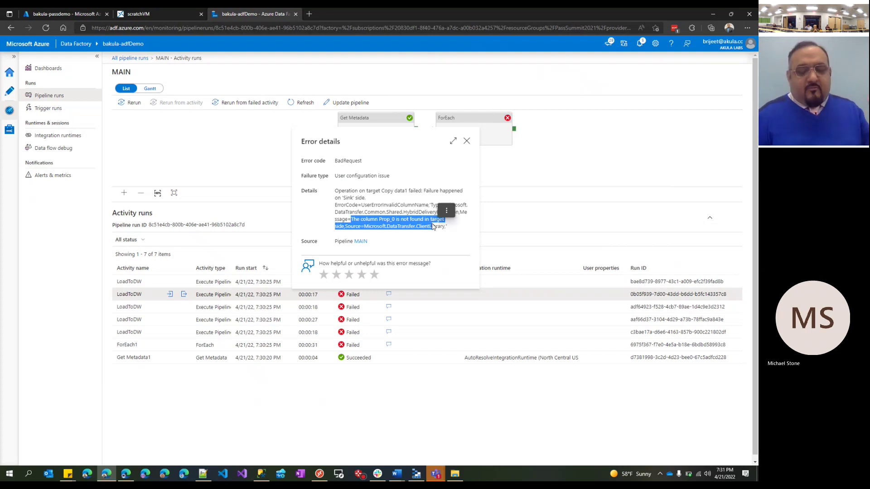
Step: Enable First row as header on the ds_extractTXTFile dataset and publish the change
{"action": "left_click", "coordinate": [467, 142]}
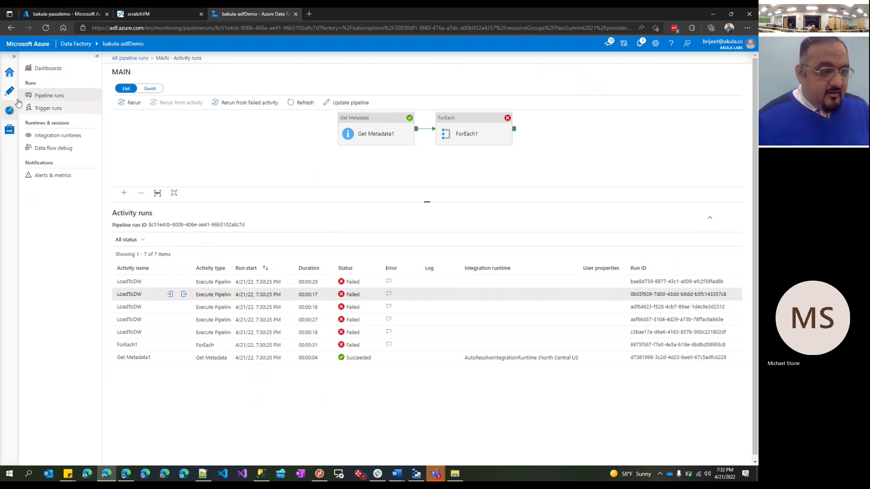
{"action": "left_click", "coordinate": [2, 87]}
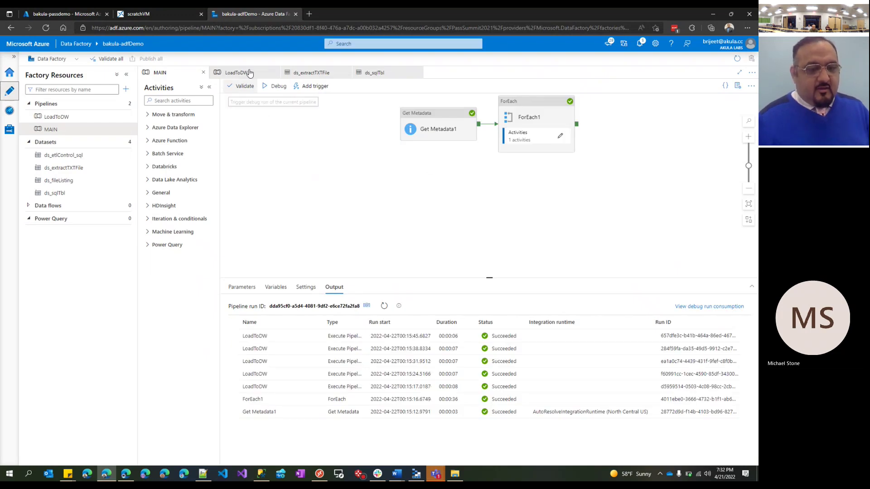
{"action": "left_click", "coordinate": [312, 75]}
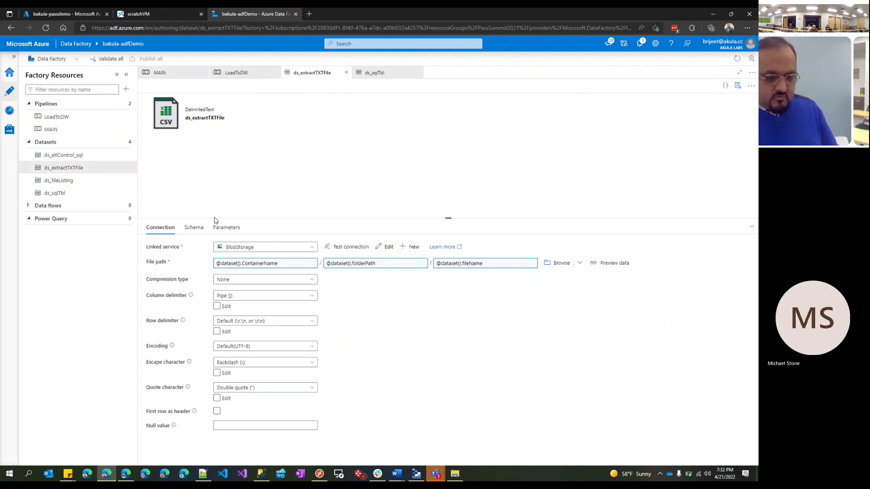
{"action": "mouse_move", "coordinate": [159, 415]}
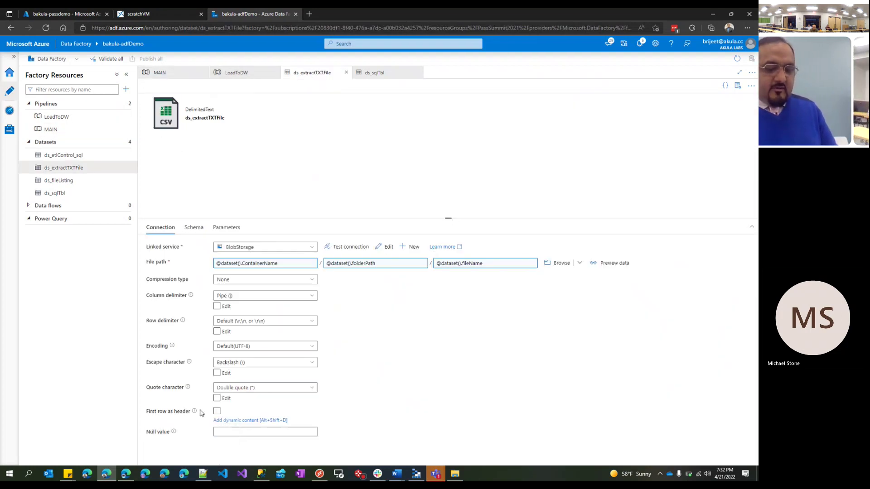
{"action": "left_click", "coordinate": [243, 75]}
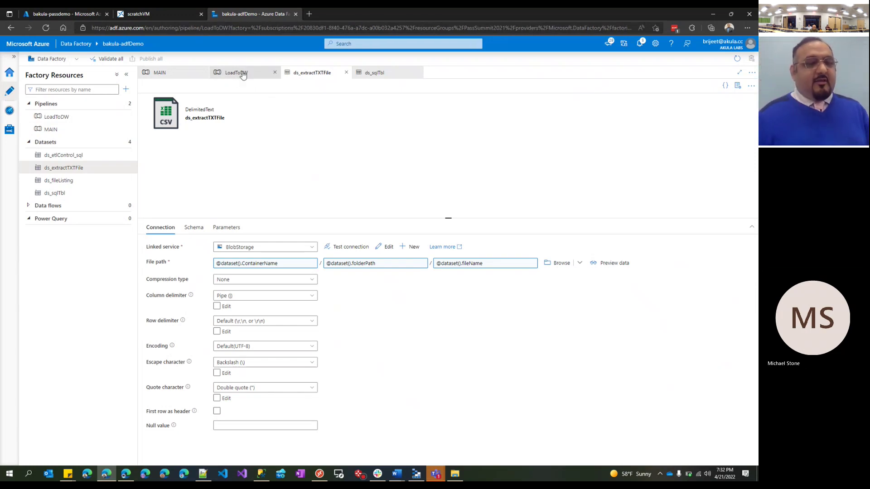
{"action": "left_click", "coordinate": [310, 75]}
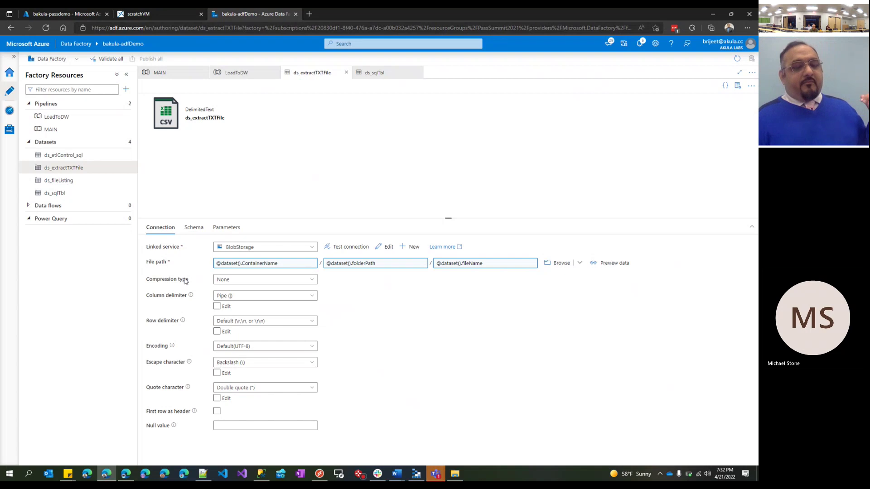
{"action": "left_click", "coordinate": [216, 412]}
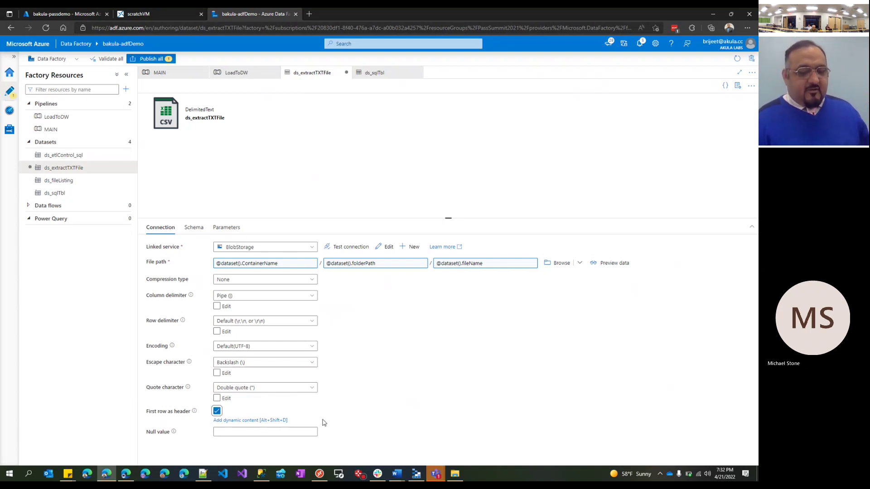
{"action": "left_click", "coordinate": [153, 60]}
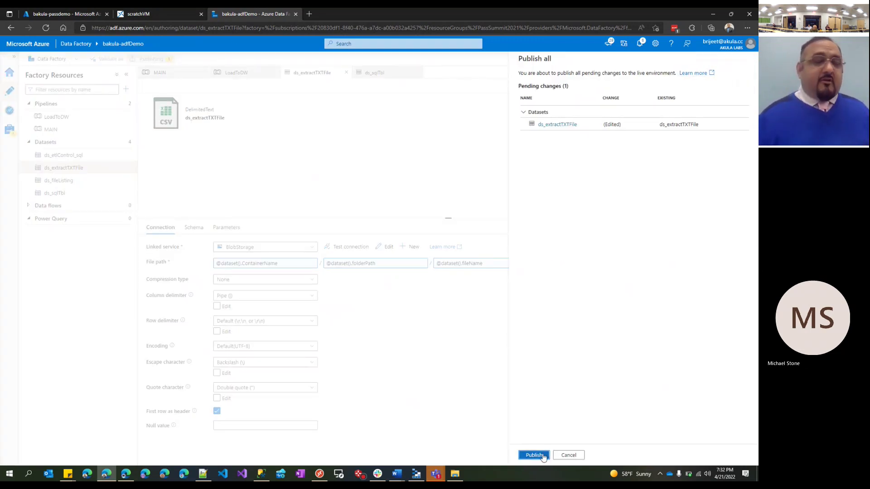
{"action": "left_click", "coordinate": [535, 456]}
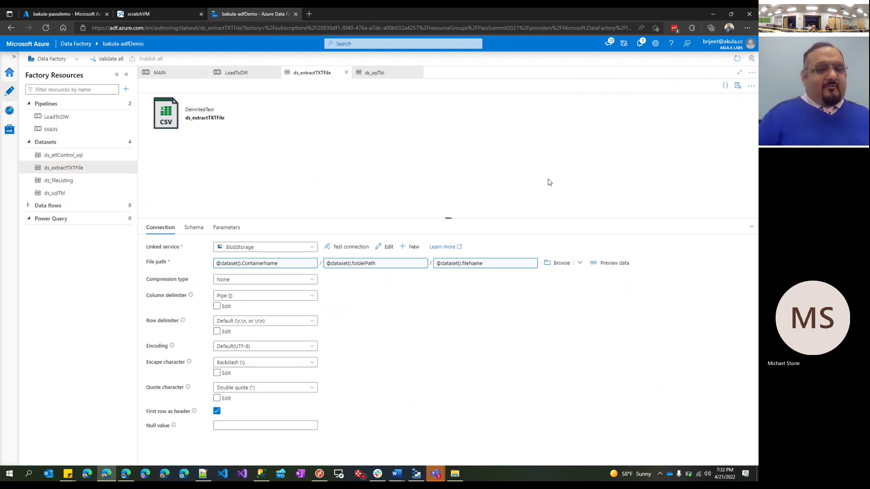
Step: Trigger an on-demand run of the published MAIN pipeline and open that run's activity details from the notifications
{"action": "left_click", "coordinate": [177, 75]}
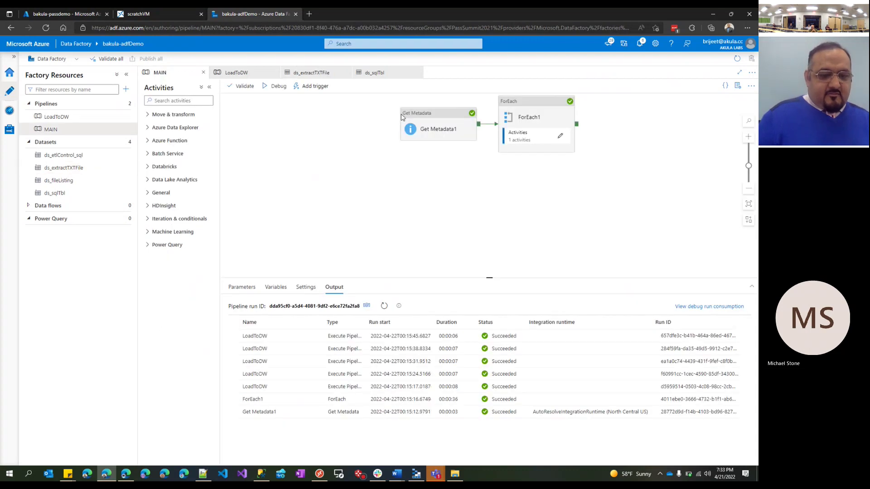
{"action": "left_click", "coordinate": [321, 90]}
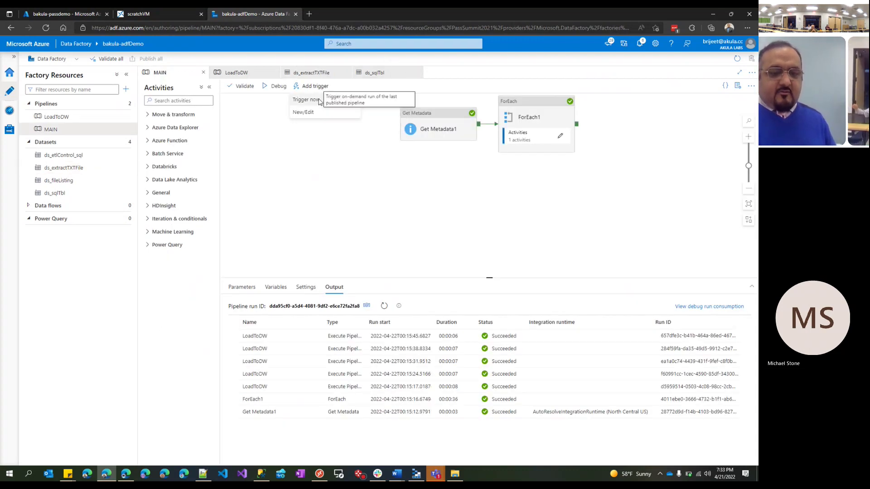
{"action": "left_click", "coordinate": [320, 97]}
{"action": "left_click", "coordinate": [549, 460]}
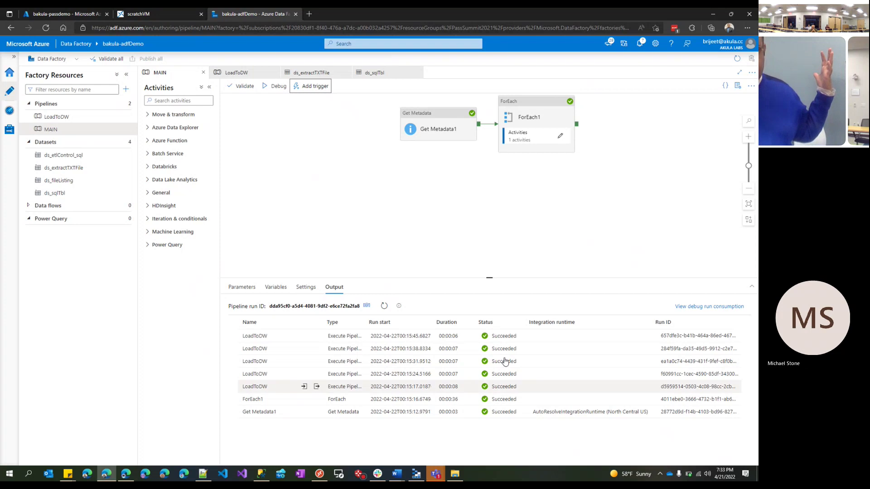
{"action": "left_click", "coordinate": [640, 45]}
{"action": "left_click", "coordinate": [549, 119]}
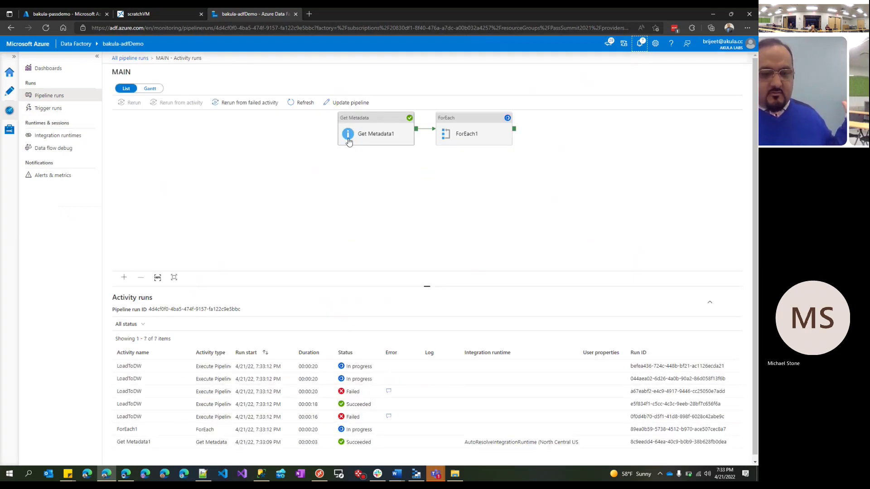
Step: Refresh the MAIN run and read the full error details of the third listed LoadToDW activity
{"action": "left_click", "coordinate": [304, 102]}
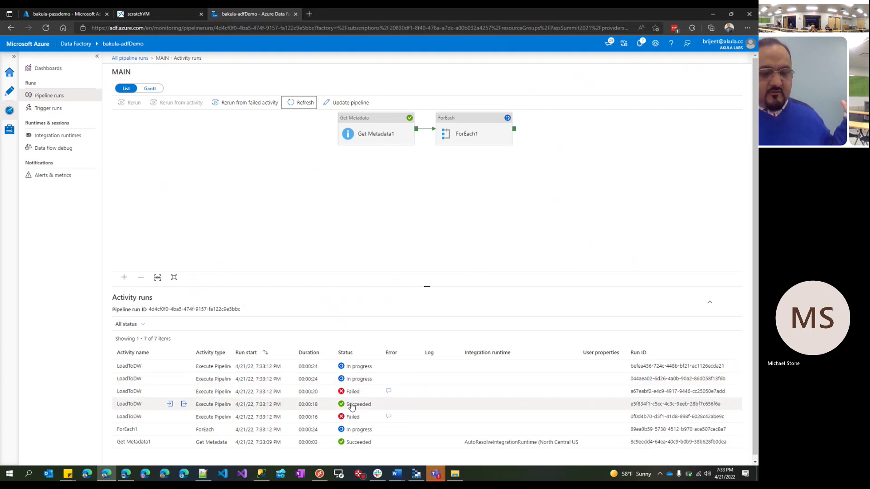
{"action": "left_click", "coordinate": [389, 392]}
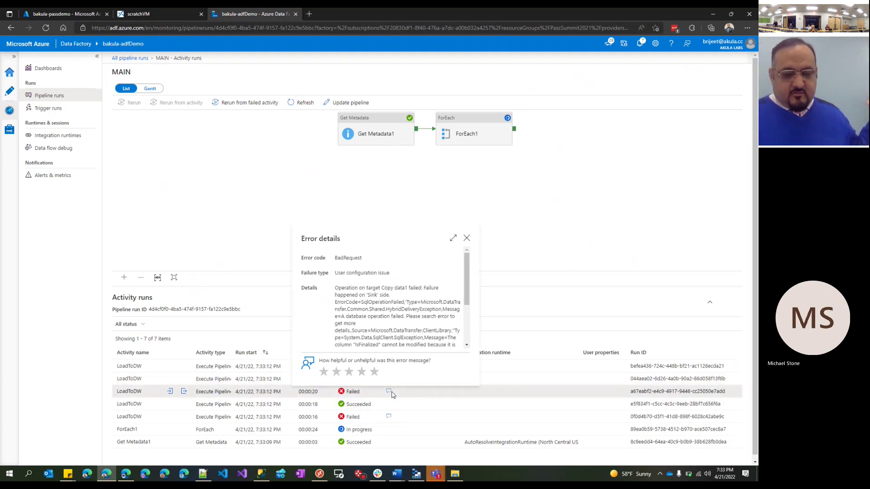
{"action": "scroll", "coordinate": [426, 315], "scroll_direction": "down", "scroll_amount": 1}
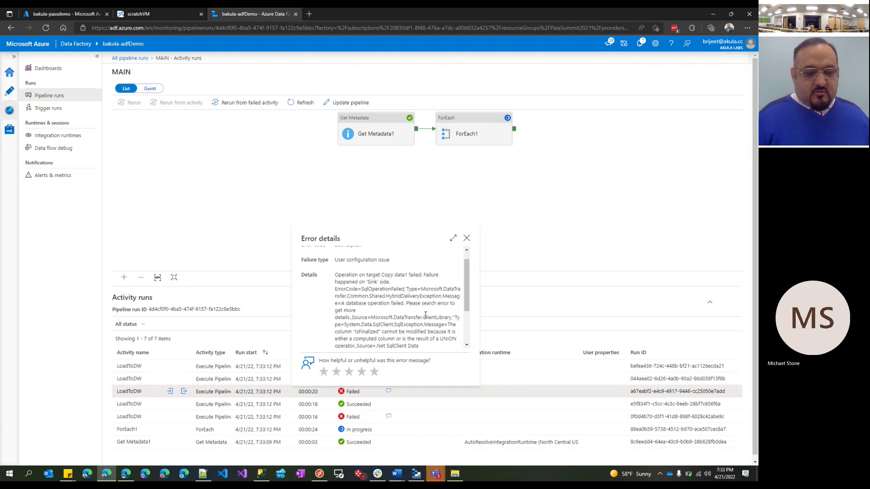
{"action": "scroll", "coordinate": [425, 315], "scroll_direction": "down", "scroll_amount": 3}
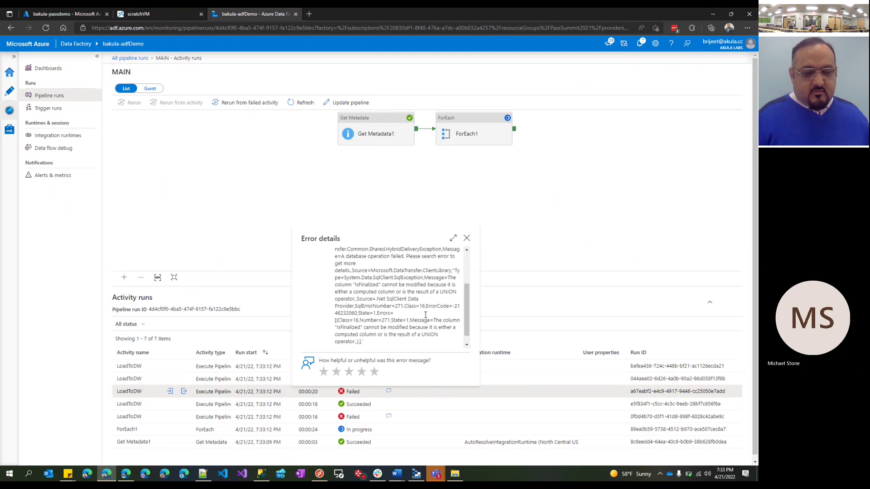
{"action": "scroll", "coordinate": [426, 315], "scroll_direction": "up", "scroll_amount": 3}
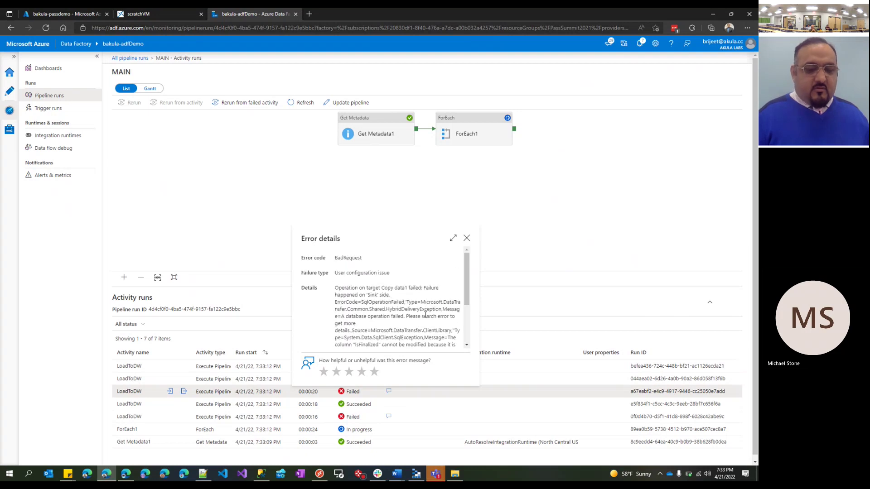
{"action": "left_click", "coordinate": [467, 239]}
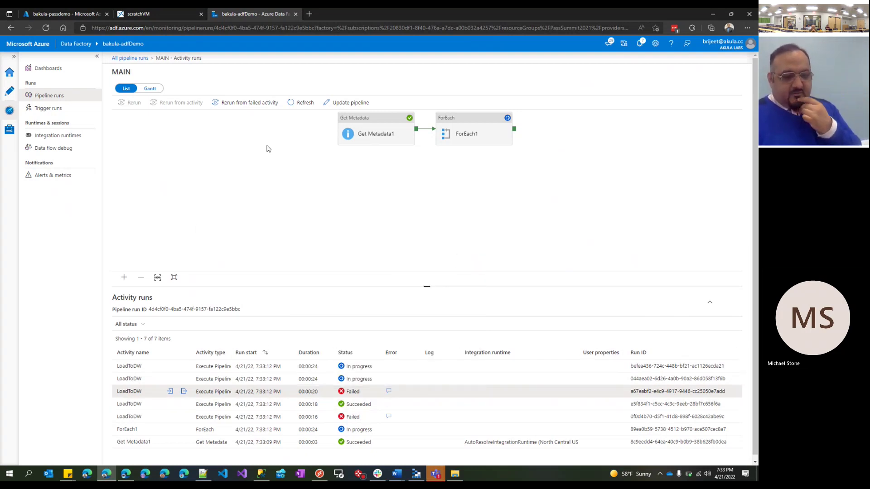
Step: Refresh the MAIN run, open the succeeded LoadToDW child run, review Copy data1's transfer details, and return to MAIN
{"action": "left_click", "coordinate": [302, 103]}
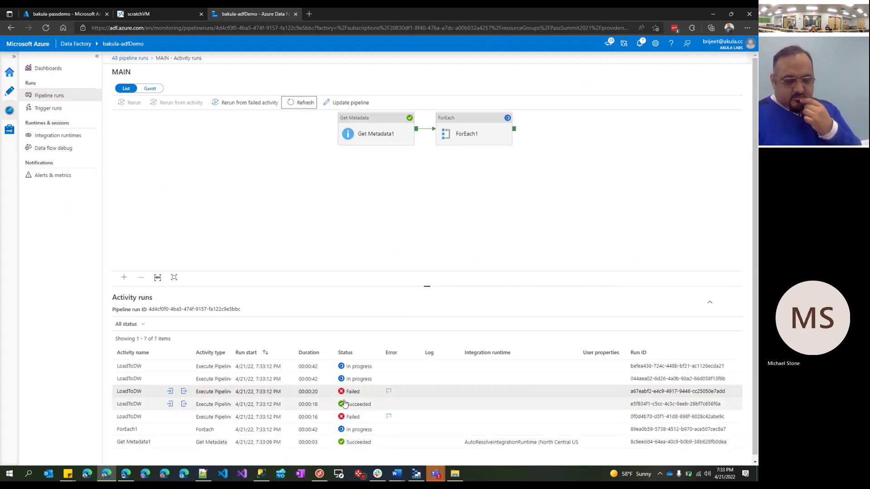
{"action": "left_click", "coordinate": [184, 406]}
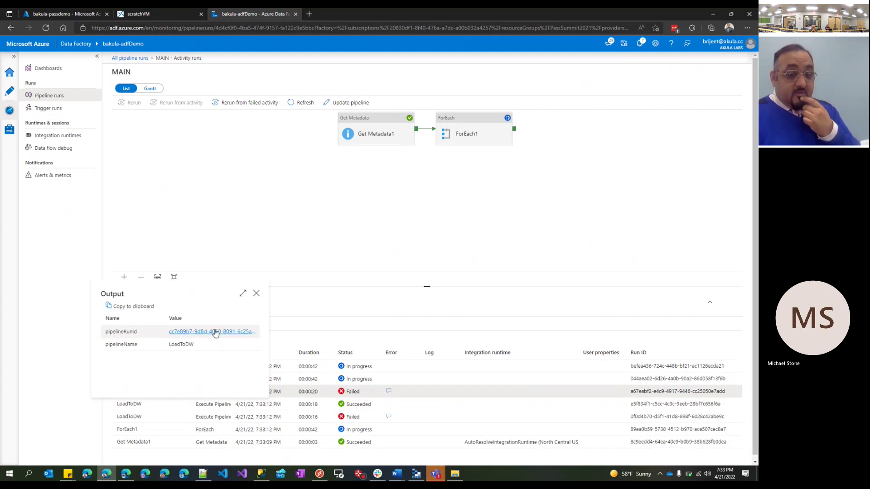
{"action": "left_click", "coordinate": [215, 333]}
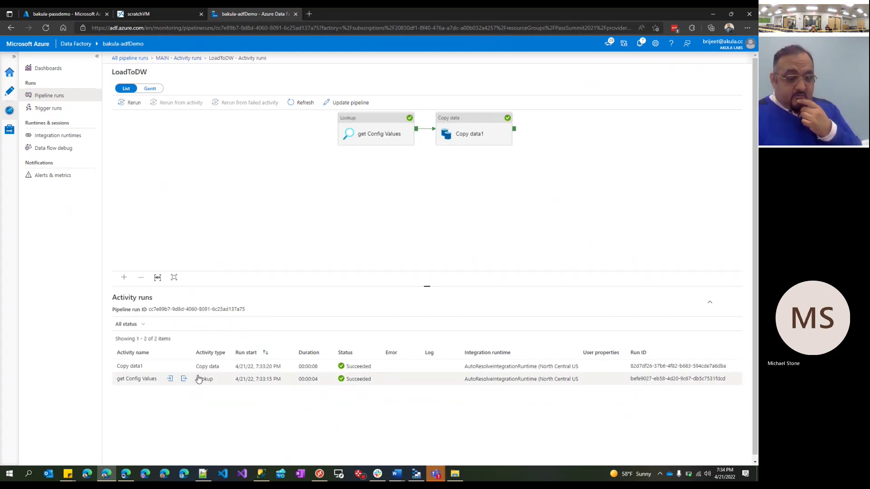
{"action": "left_click", "coordinate": [184, 367]}
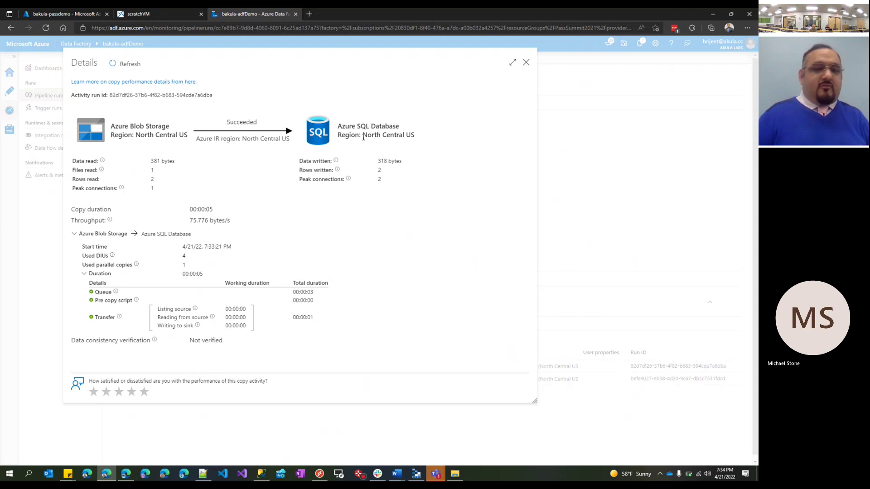
{"action": "left_click", "coordinate": [526, 63]}
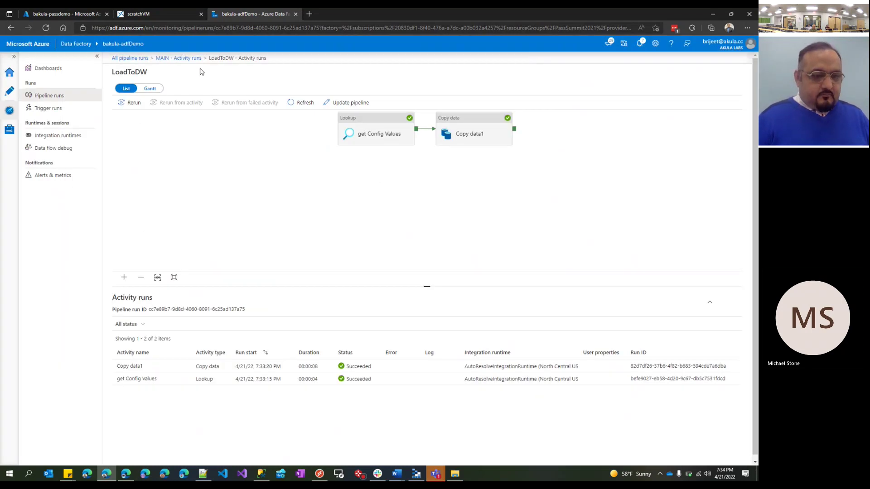
{"action": "left_click", "coordinate": [182, 58]}
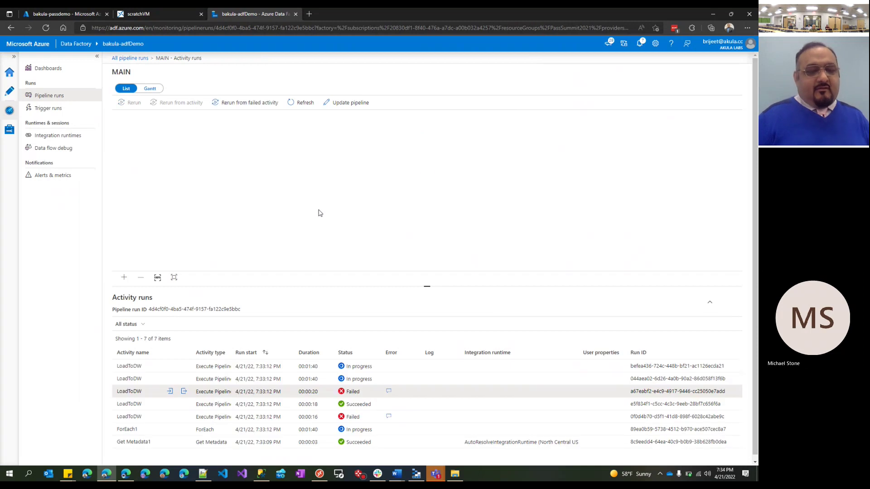
Step: From the triggered pipeline runs, open the first in-progress LoadToDW run and check Copy data1's refreshed transfer progress
{"action": "left_click", "coordinate": [7, 92]}
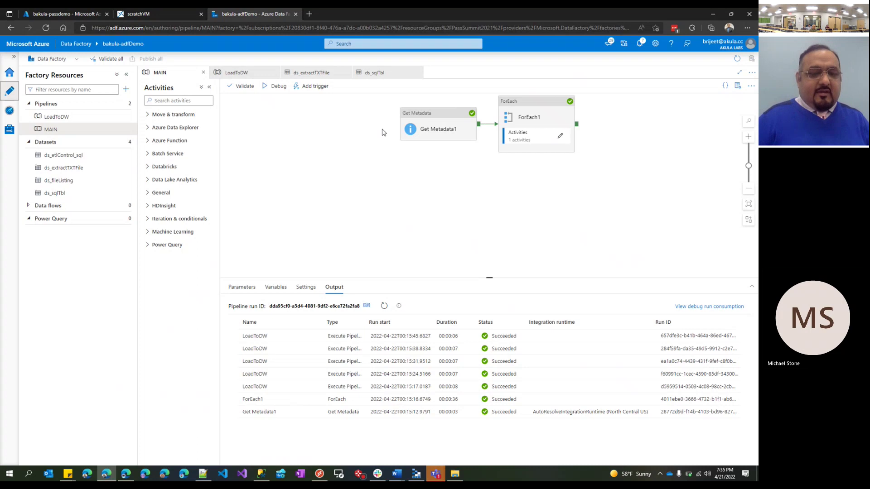
{"action": "left_click", "coordinate": [10, 111]}
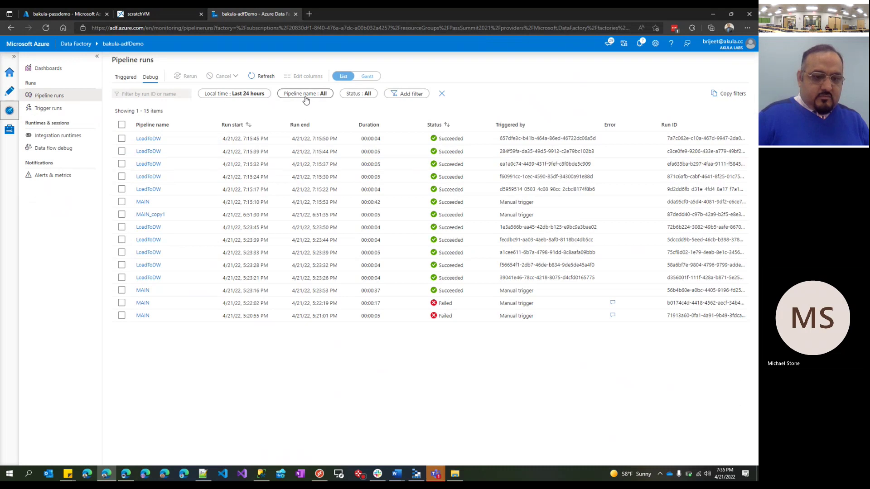
{"action": "left_click", "coordinate": [126, 77]}
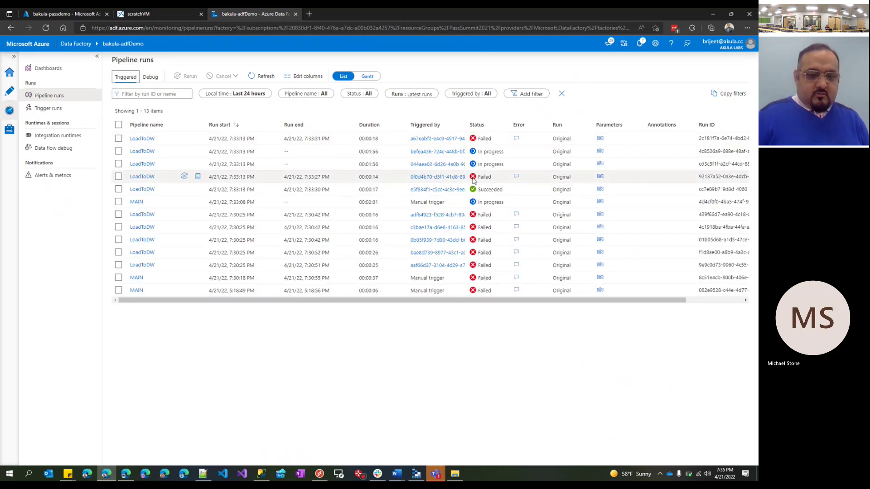
{"action": "left_click", "coordinate": [136, 152]}
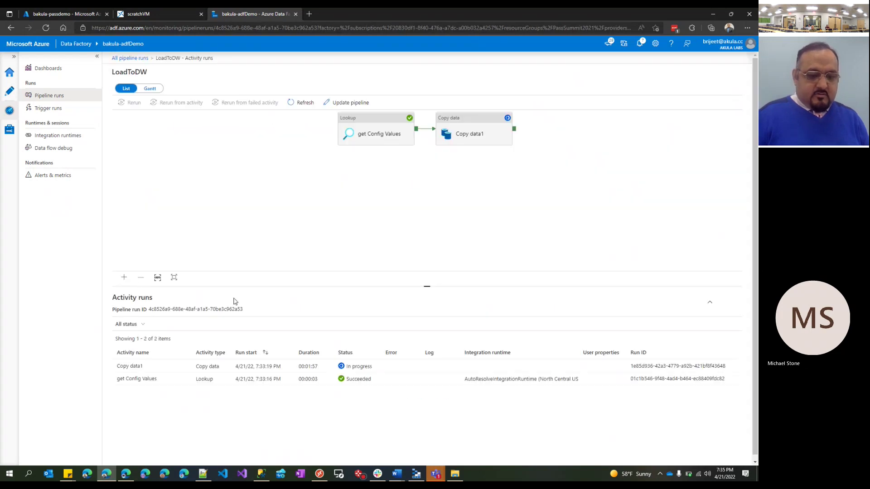
{"action": "left_click", "coordinate": [184, 367]}
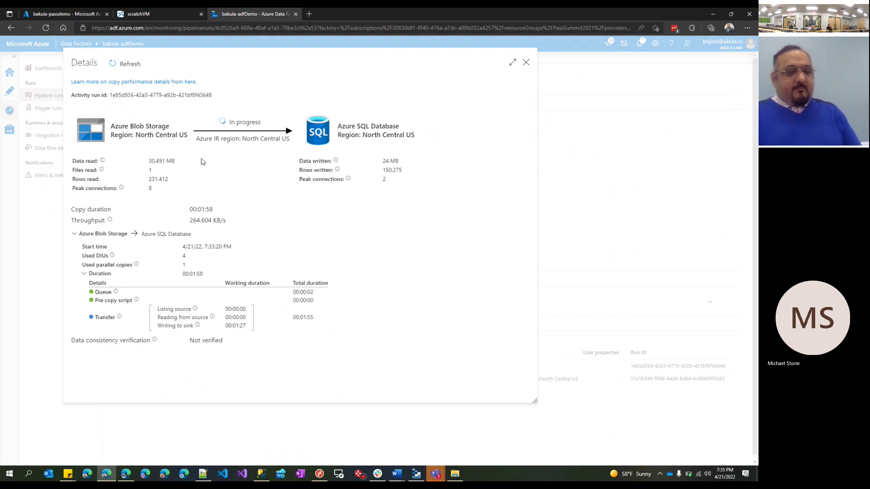
{"action": "left_click", "coordinate": [131, 66]}
{"action": "left_click", "coordinate": [132, 67]}
{"action": "left_click", "coordinate": [131, 67]}
{"action": "left_click", "coordinate": [131, 67]}
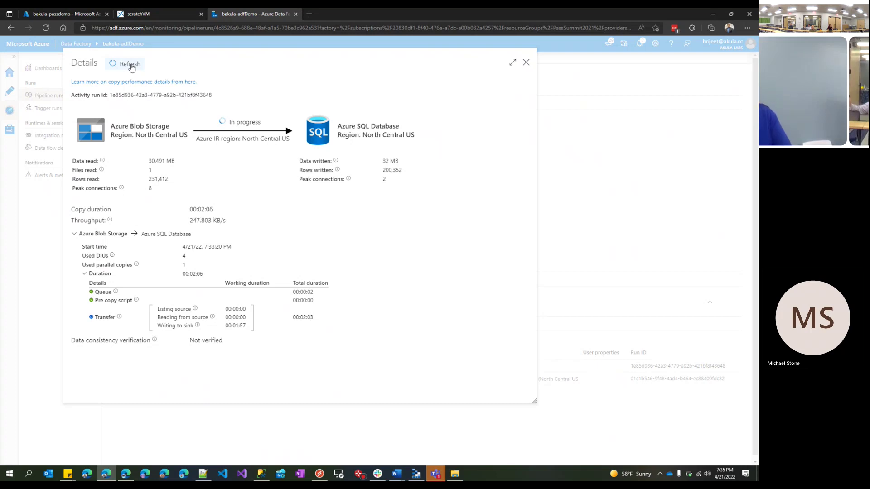
{"action": "left_click", "coordinate": [525, 64]}
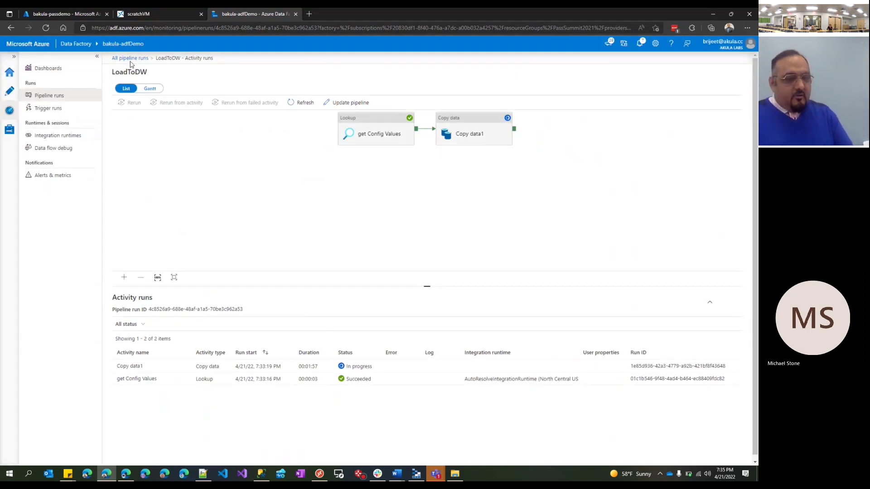
Step: Open the LoadToDW pipeline in the Data Factory authoring view
{"action": "left_click", "coordinate": [16, 89]}
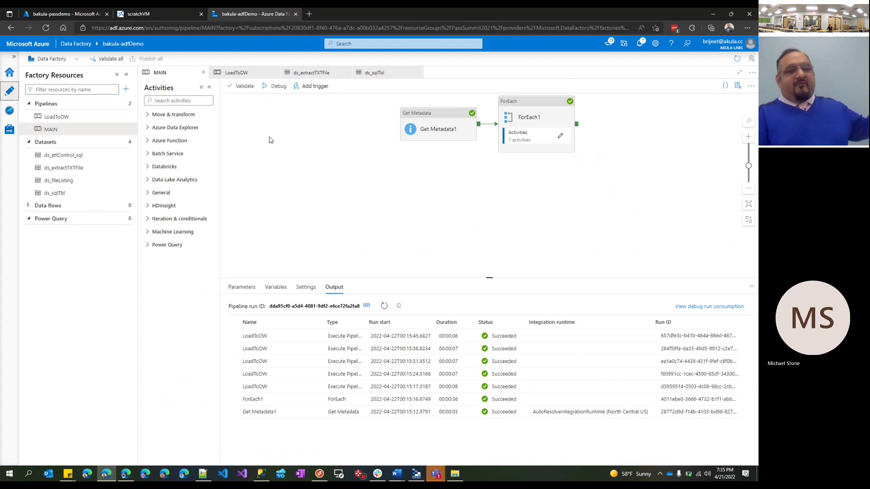
{"action": "left_click", "coordinate": [78, 122]}
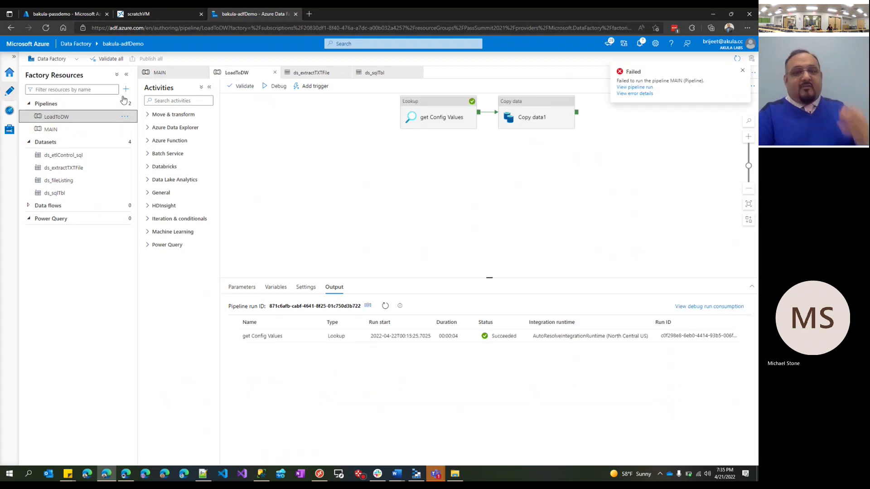
{"action": "left_click", "coordinate": [269, 95]}
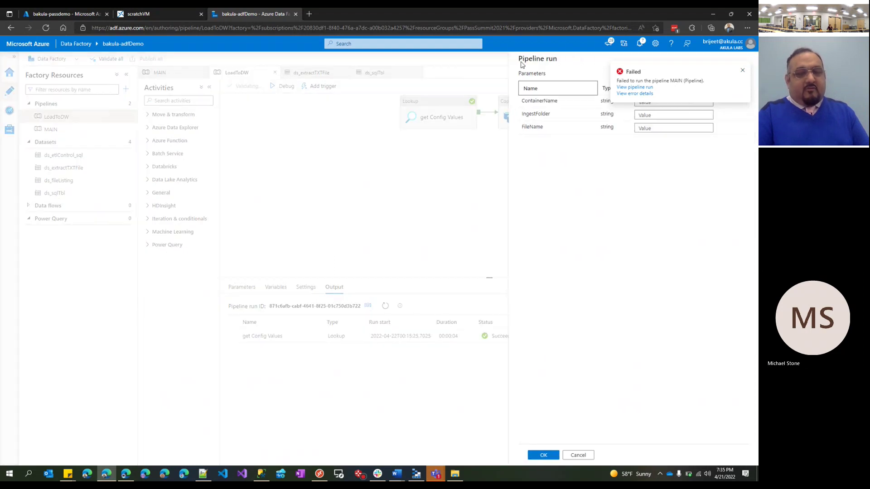
{"action": "left_click", "coordinate": [661, 101]}
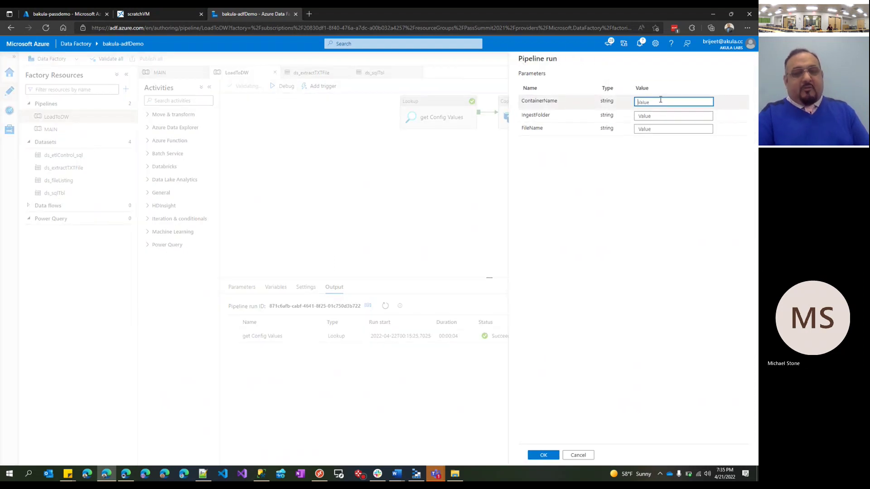
{"action": "type", "text": "ad"}
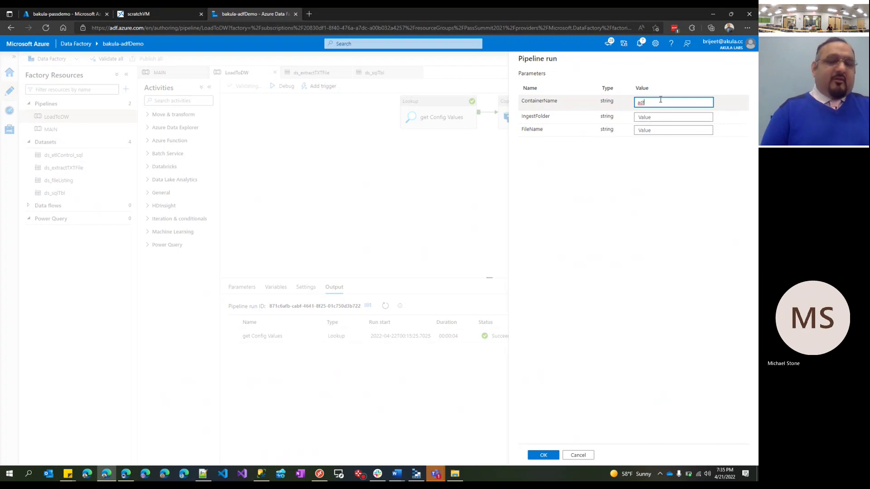
{"action": "type", "text": "fDemo"}
{"action": "key", "text": "Tab"}
{"action": "type", "text": "raw/"}
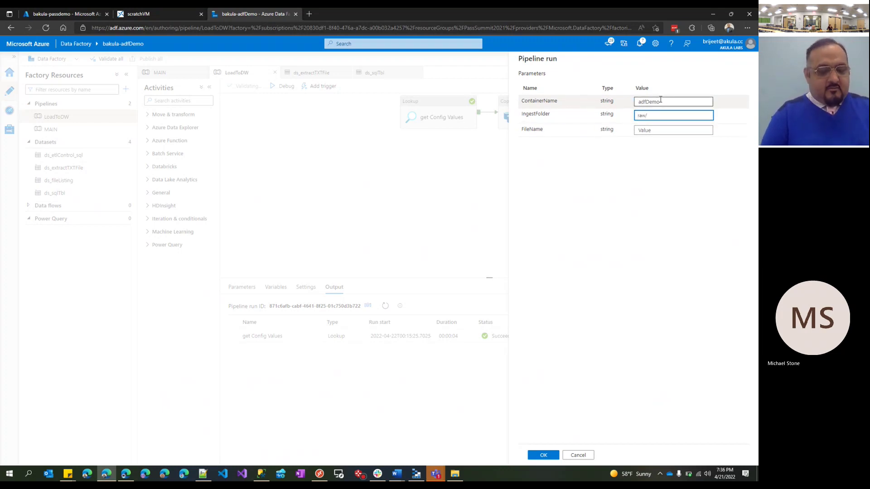
{"action": "type", "text": "2022"}
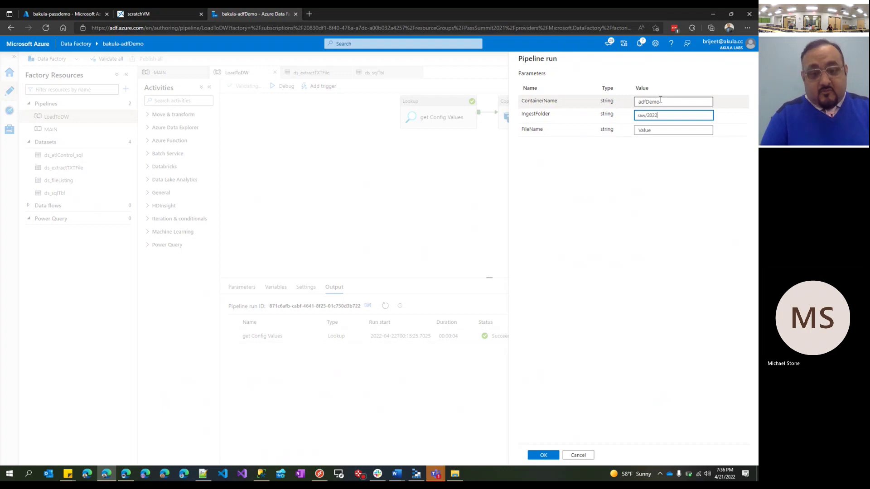
{"action": "type", "text": "0421"}
{"action": "key", "text": "Tab"}
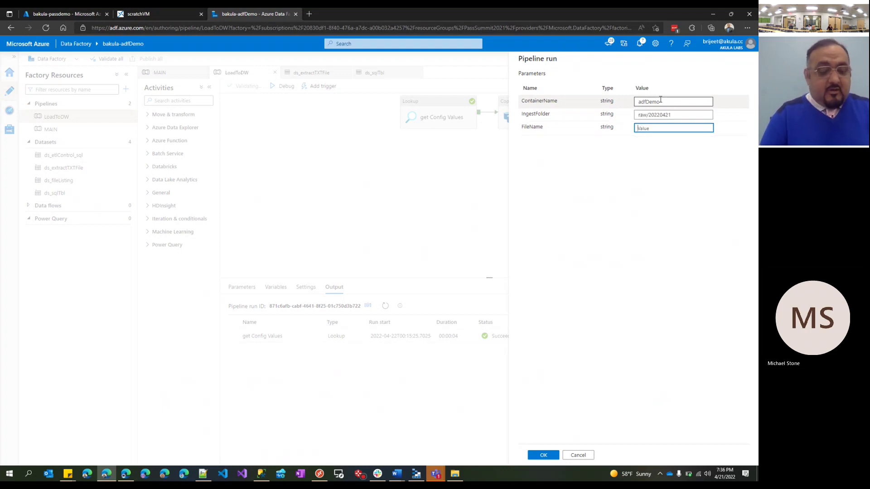
{"action": "type", "text": "sample.txt"}
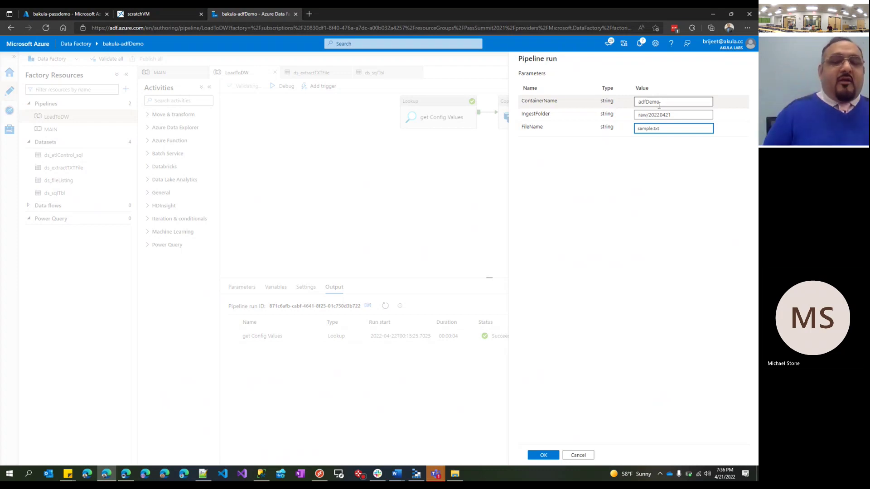
{"action": "left_click", "coordinate": [588, 464]}
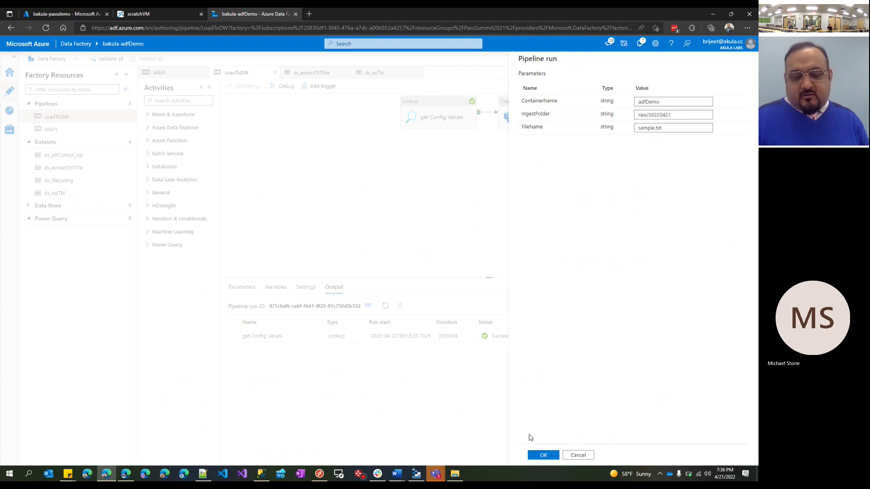
{"action": "left_click", "coordinate": [567, 456]}
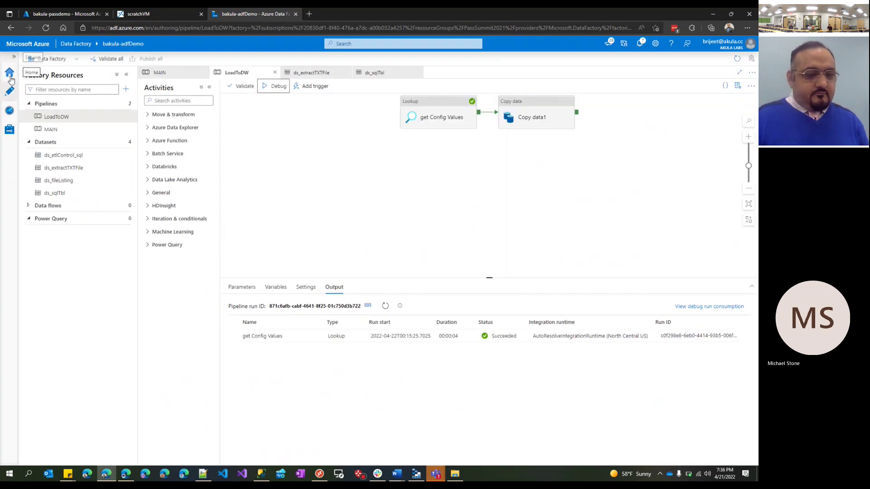
Step: Add a Stored procedure activity to the LoadToDW pipeline and connect it to run on success of Copy data1
{"action": "left_click", "coordinate": [69, 134]}
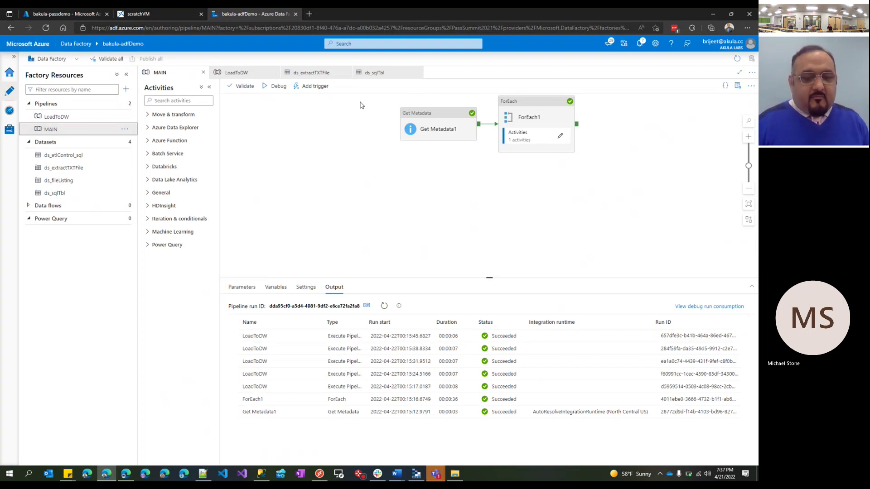
{"action": "left_click", "coordinate": [58, 117]}
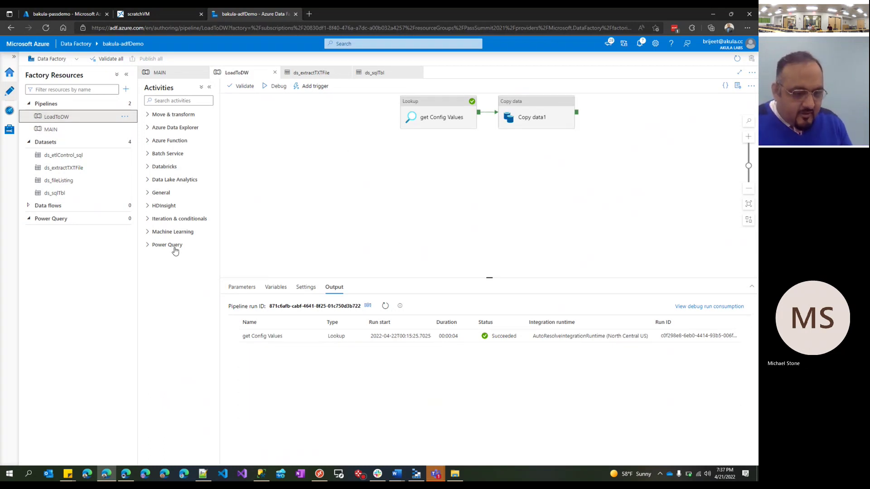
{"action": "left_click", "coordinate": [164, 194]}
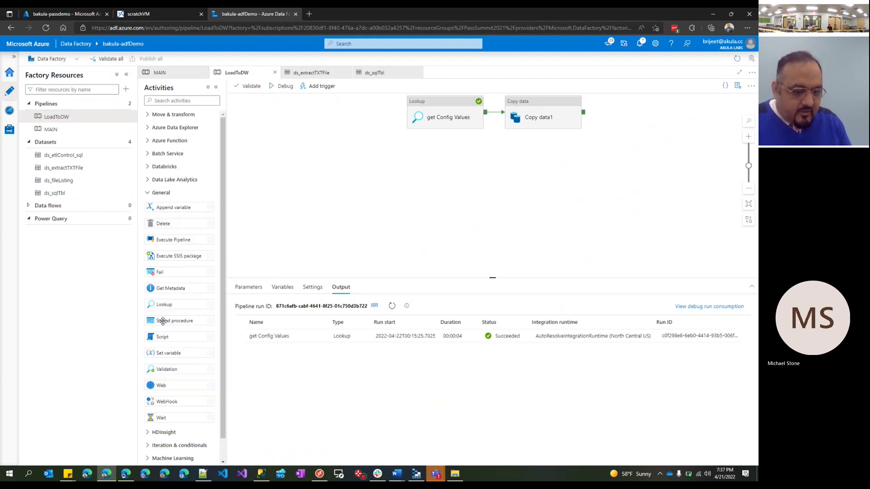
{"action": "left_click_drag", "start_coordinate": [160, 319], "coordinate": [671, 123]}
{"action": "left_click_drag", "start_coordinate": [584, 112], "coordinate": [634, 125]}
{"action": "left_click", "coordinate": [408, 206]}
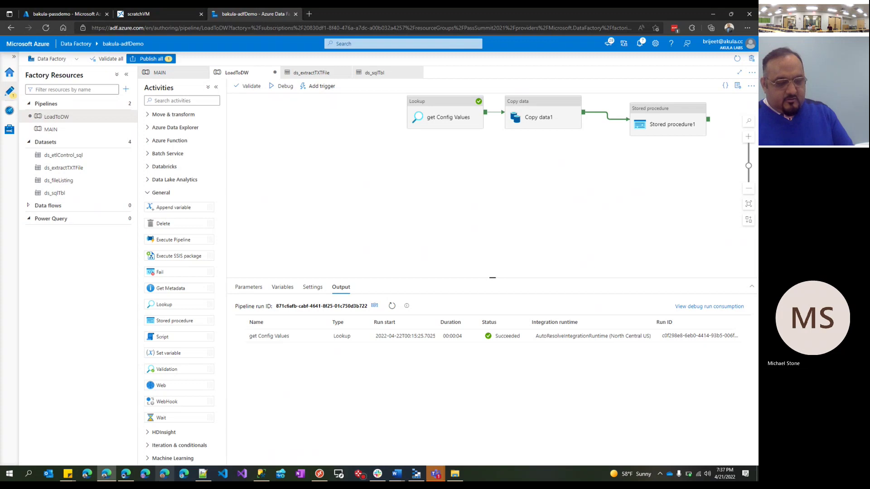
Step: Switch to SQL Server Management Studio with the etl.controlTable query on the passSummit database
{"action": "key", "text": "alt+Tab"}
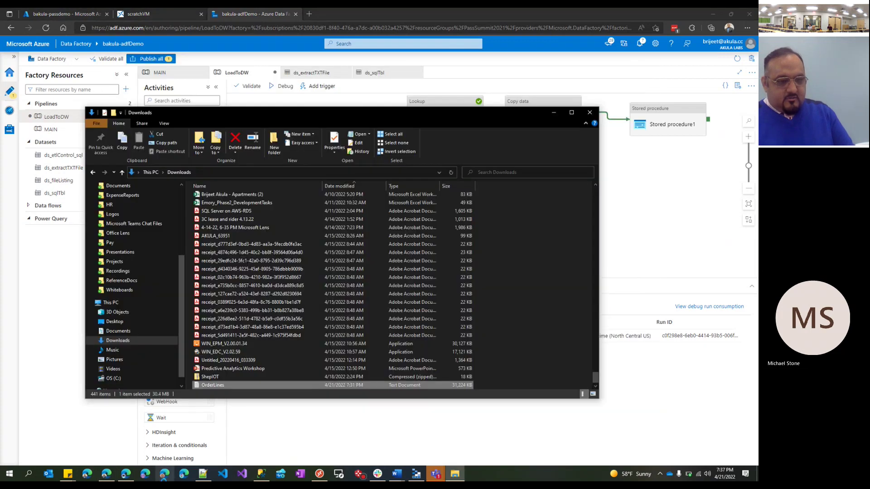
{"action": "key", "text": "alt+Tab"}
{"action": "key", "text": "alt+Tab"}
{"action": "key", "text": "alt+Tab"}
{"action": "key", "text": "alt+Tab"}
{"action": "key", "text": "alt+Tab"}
{"action": "key", "text": "alt+Tab"}
{"action": "key", "text": "alt+Tab"}
{"action": "key", "text": "alt+Tab"}
{"action": "key", "text": "alt+Tab"}
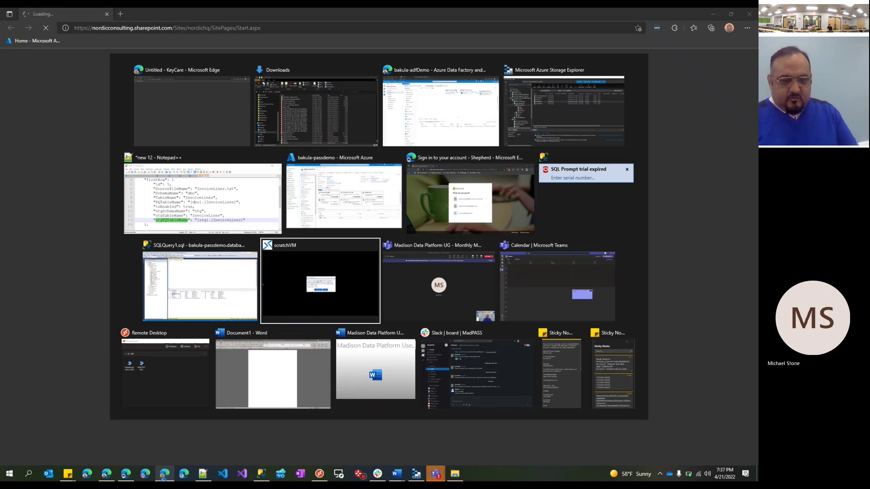
{"action": "key", "text": "alt+Tab"}
{"action": "key", "text": "alt+Tab"}
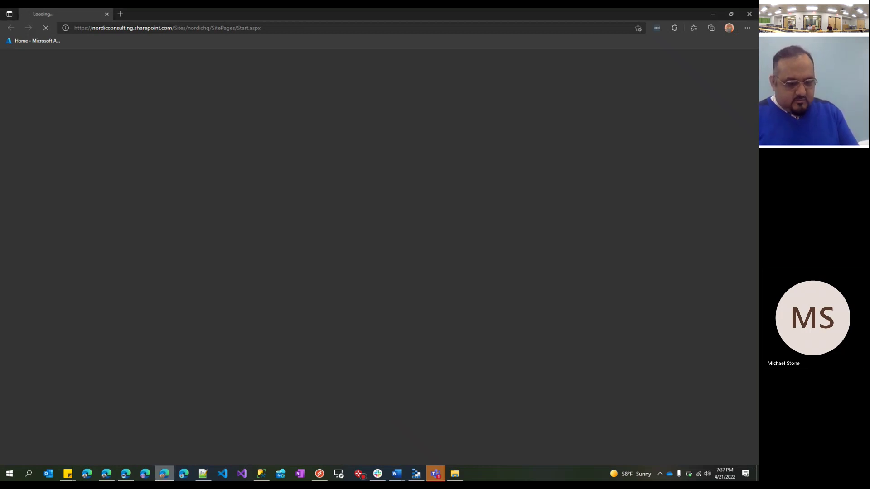
{"action": "left_click", "coordinate": [262, 474]}
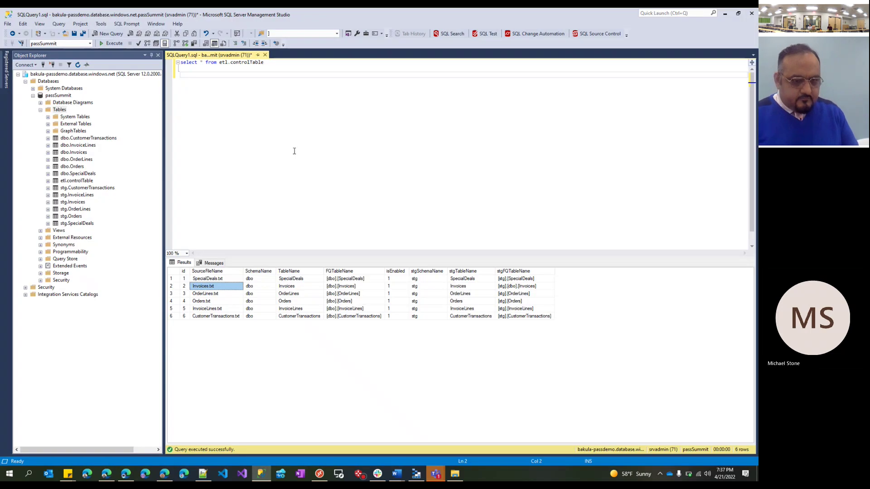
Step: Below the etl.controlTable query, write exec etl.usp_etl_mergeStgDataToDW 'Invoices.txt', 1, using the source file name from the Invoices row
{"action": "left_click", "coordinate": [294, 151]}
{"action": "left_click", "coordinate": [218, 288]}
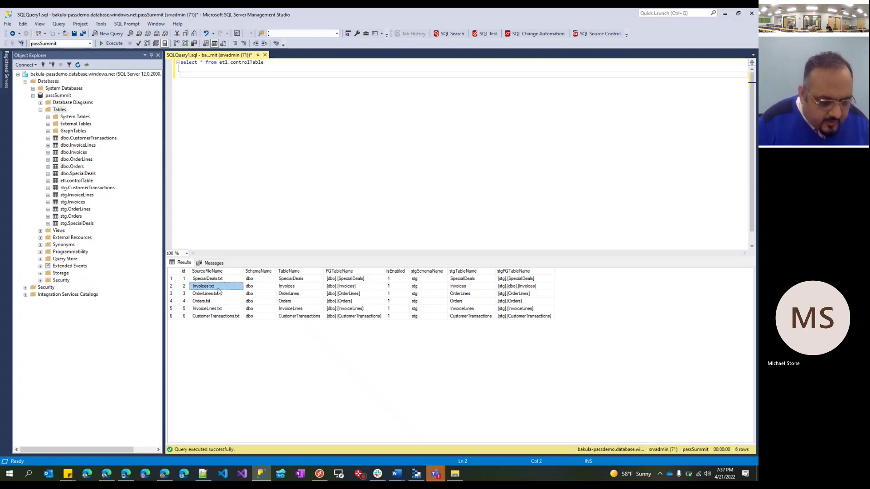
{"action": "left_click", "coordinate": [372, 109]}
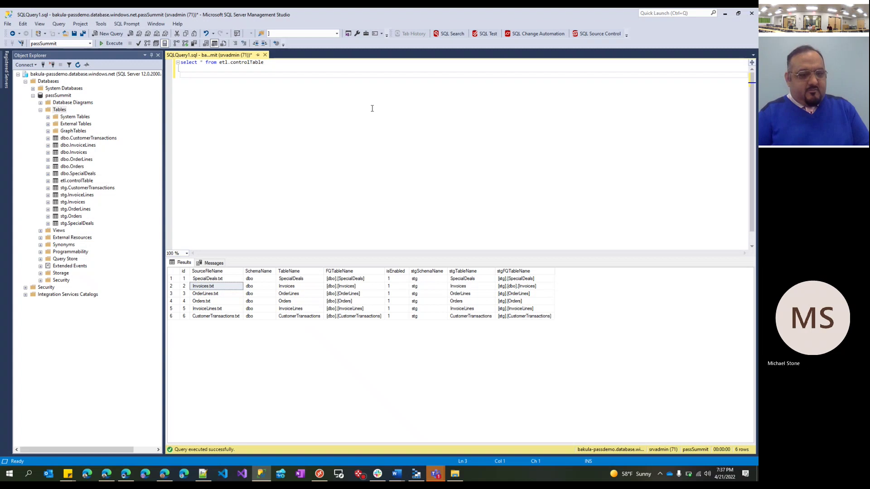
{"action": "scroll", "coordinate": [372, 109], "scroll_direction": "up", "scroll_amount": 11}
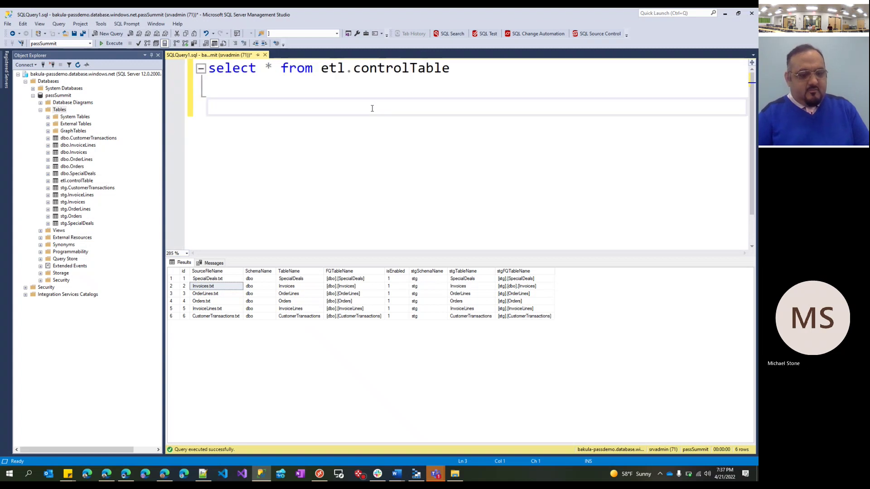
{"action": "type", "text": "exec etl."}
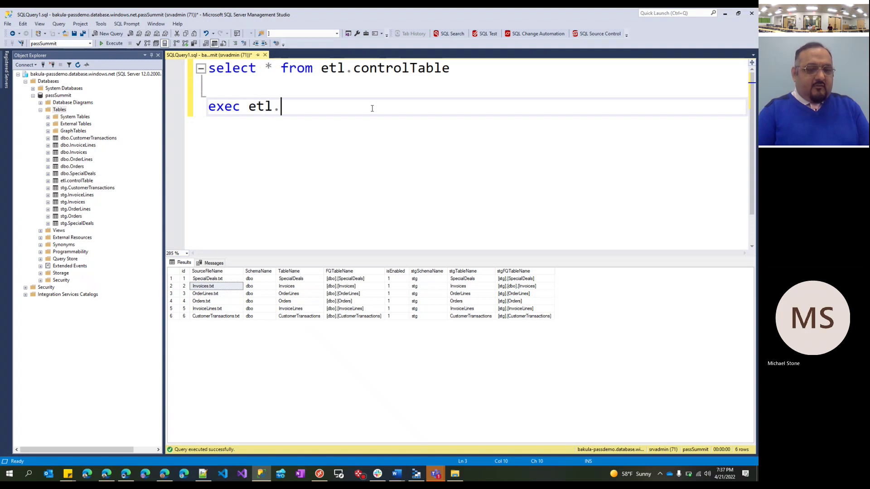
{"action": "key", "text": "Down"}
{"action": "key", "text": "Tab"}
{"action": "type", "text": "'Invoices.txt'"}
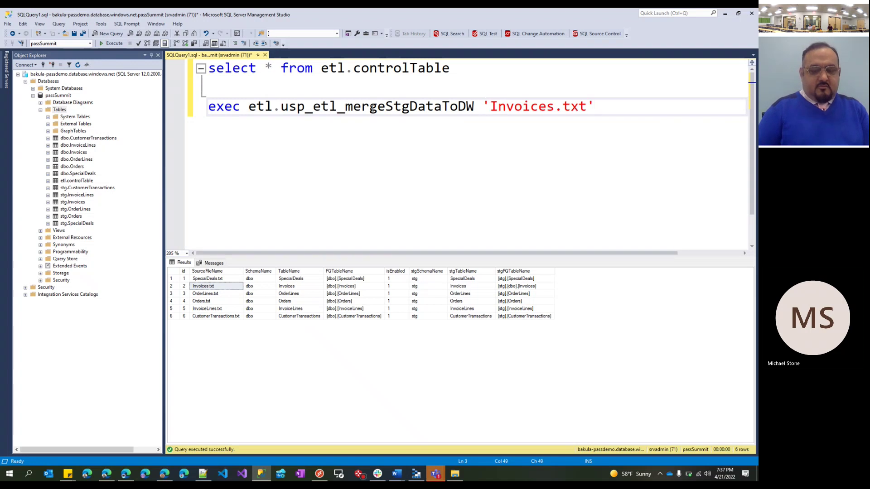
{"action": "type", "text": ", 1"}
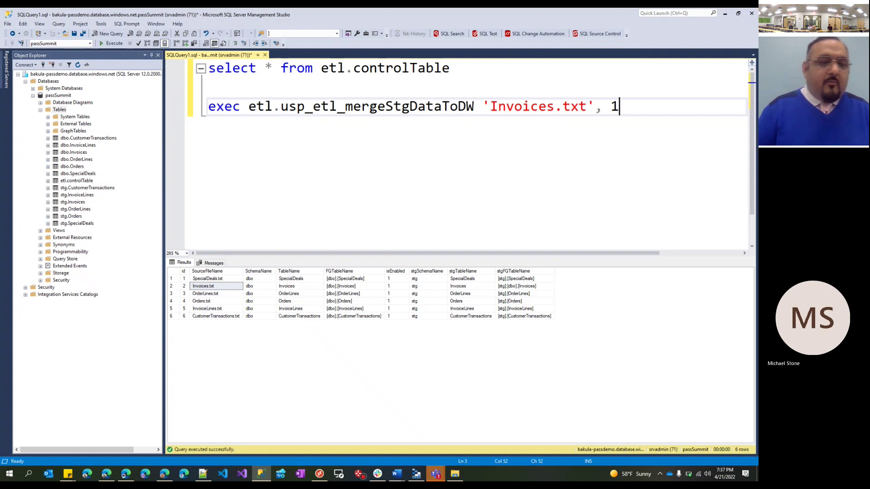
Step: Select and execute only the etl.usp_etl_mergeStgDataToDW call and check its messages output
{"action": "key", "text": "Up"}
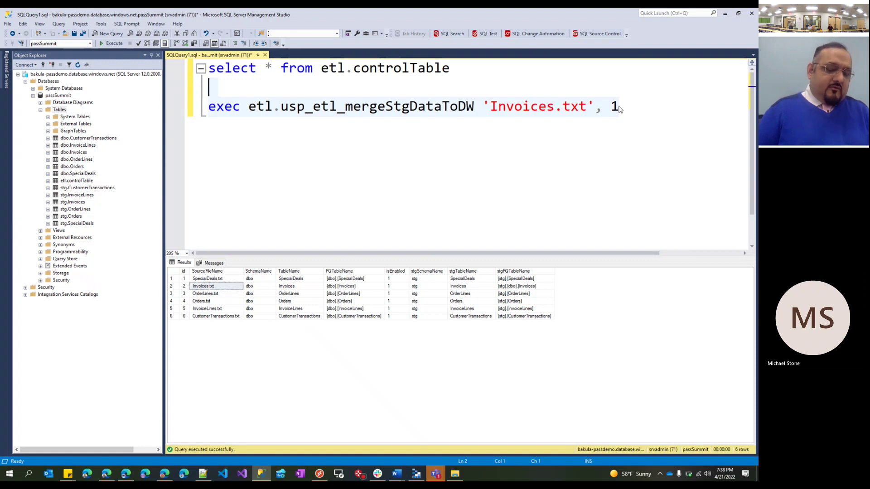
{"action": "key", "text": "shift+F5"}
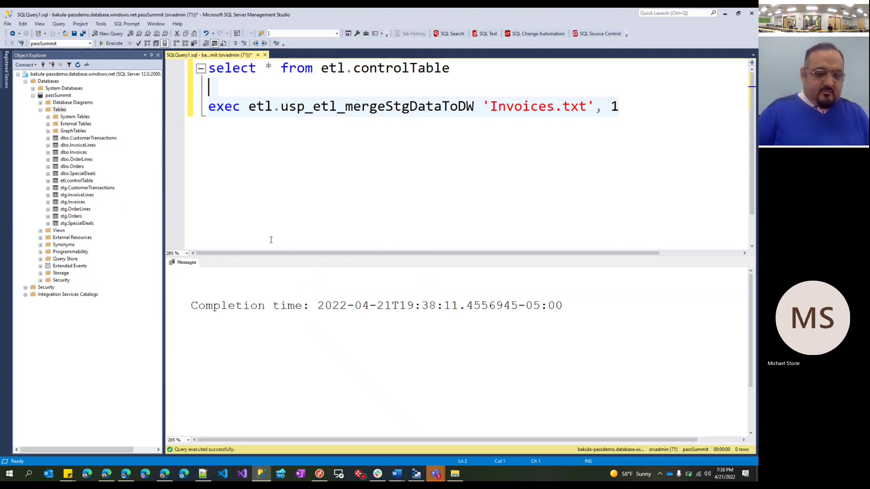
{"action": "left_click", "coordinate": [261, 388]}
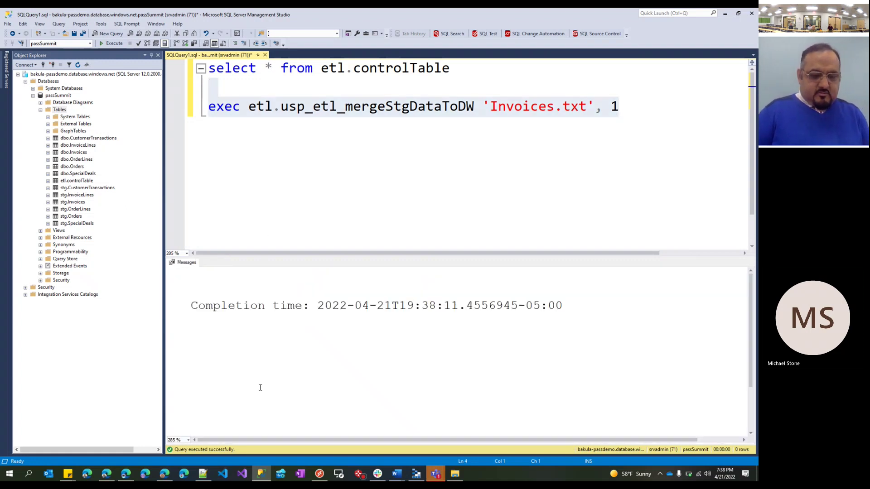
{"action": "left_click", "coordinate": [358, 289]}
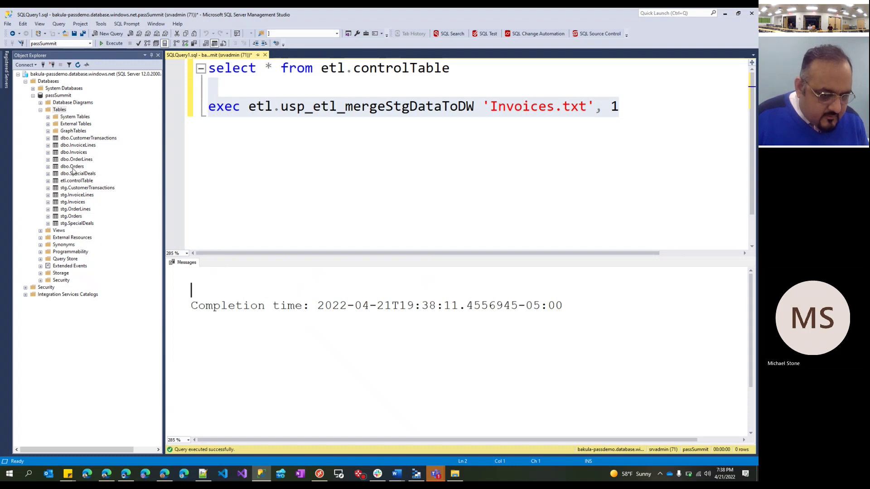
Step: Open the etl.usp_etl_mergeStgDataToDW stored procedure of passSummit for modification and examine its dynamic MERGE and debug-mode code
{"action": "double_click", "coordinate": [72, 253]}
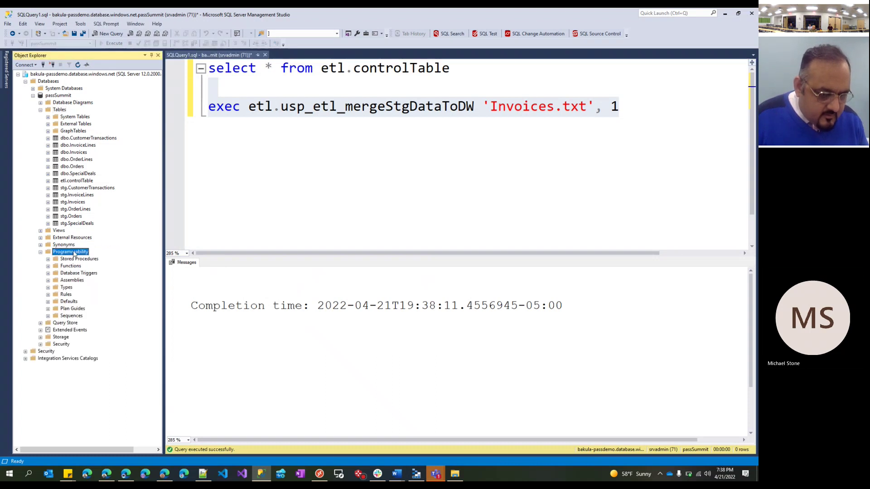
{"action": "double_click", "coordinate": [81, 259]}
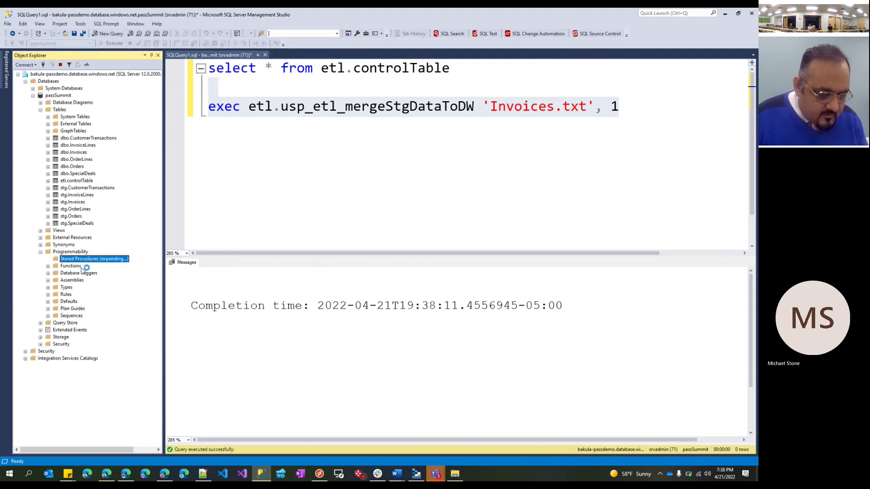
{"action": "left_click", "coordinate": [89, 281]}
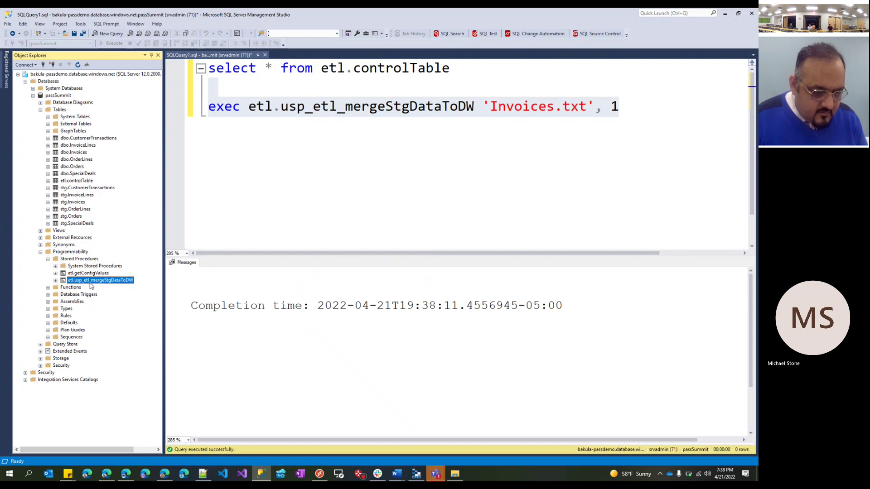
{"action": "right_click", "coordinate": [98, 281]}
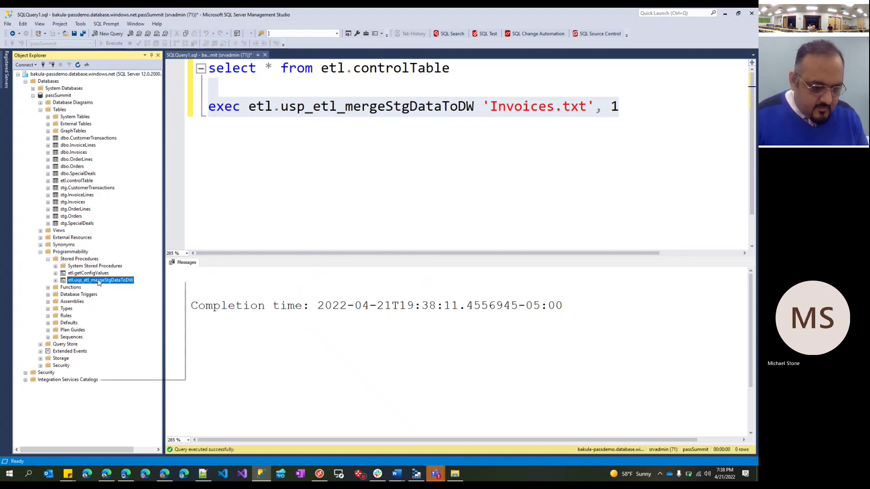
{"action": "left_click", "coordinate": [111, 295]}
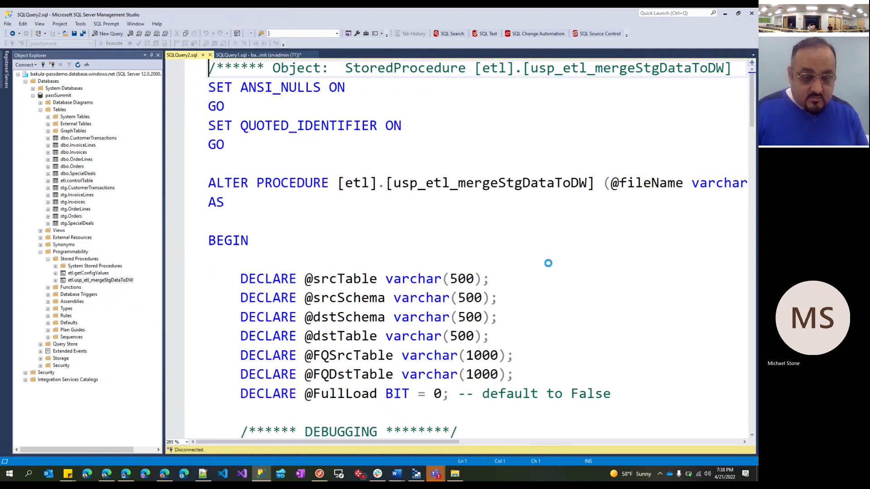
{"action": "scroll", "coordinate": [549, 264], "scroll_direction": "down", "scroll_amount": 20}
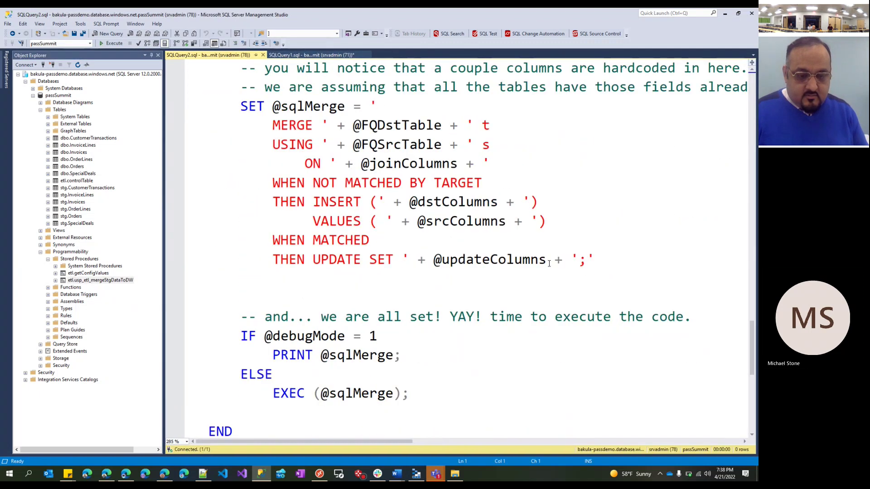
Step: Review the merge procedure's code from the final debug-mode block back through the update-column logic to the table mappings
{"action": "scroll", "coordinate": [549, 263], "scroll_direction": "down", "scroll_amount": 4}
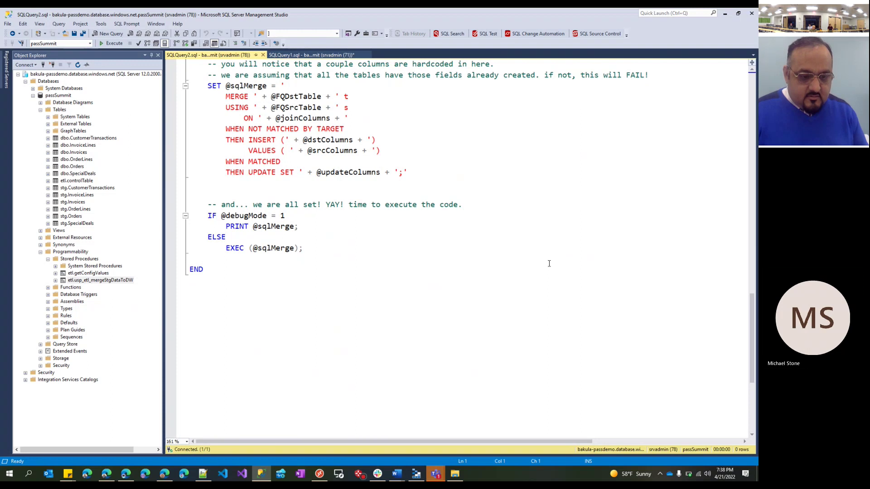
{"action": "scroll", "coordinate": [549, 264], "scroll_direction": "up", "scroll_amount": 1}
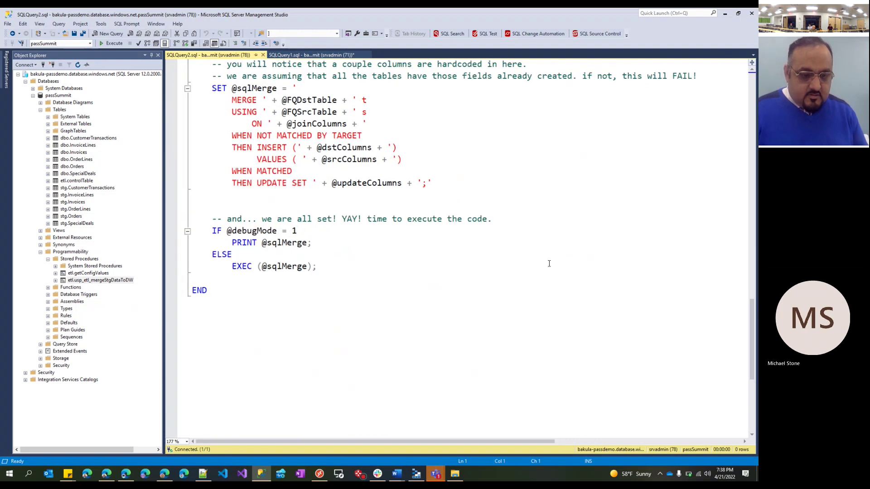
{"action": "scroll", "coordinate": [549, 264], "scroll_direction": "up", "scroll_amount": 5}
{"action": "scroll", "coordinate": [550, 264], "scroll_direction": "down", "scroll_amount": 5}
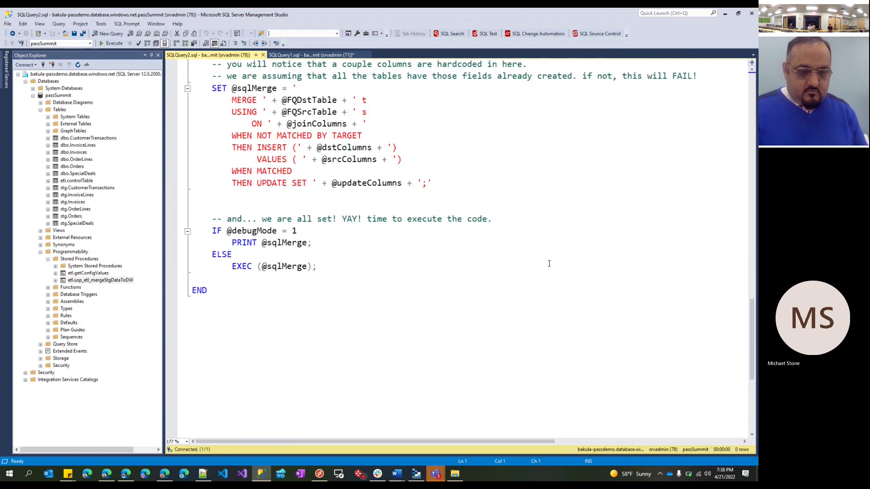
{"action": "scroll", "coordinate": [549, 263], "scroll_direction": "up", "scroll_amount": 7}
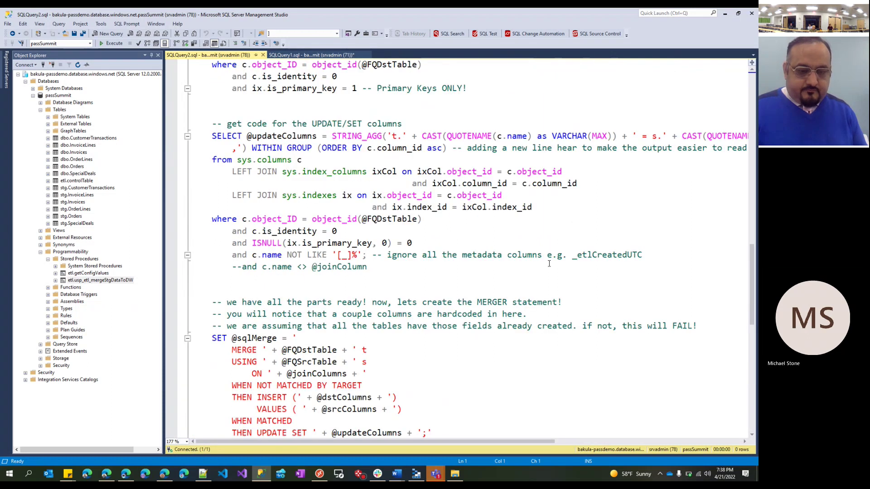
{"action": "scroll", "coordinate": [549, 264], "scroll_direction": "up", "scroll_amount": 15}
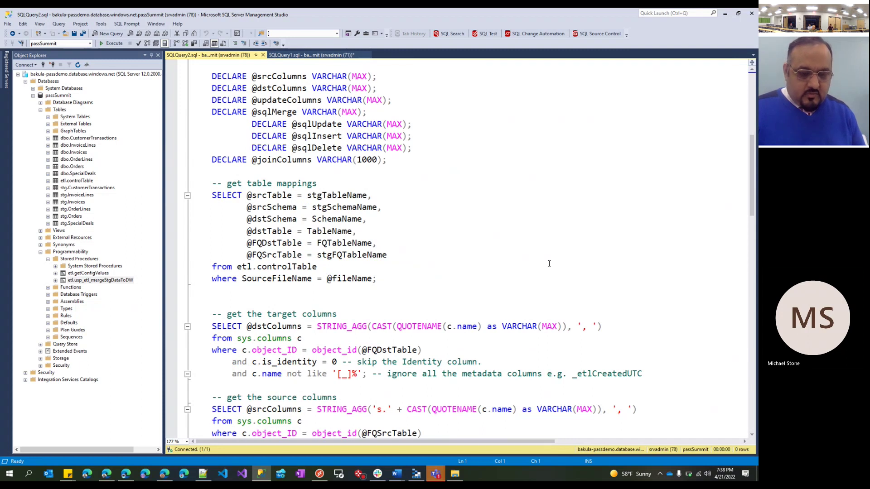
Step: Return to the etl.controlTable query and execute only its select statement to list the configured source files
{"action": "key", "text": "ctrl+Tab"}
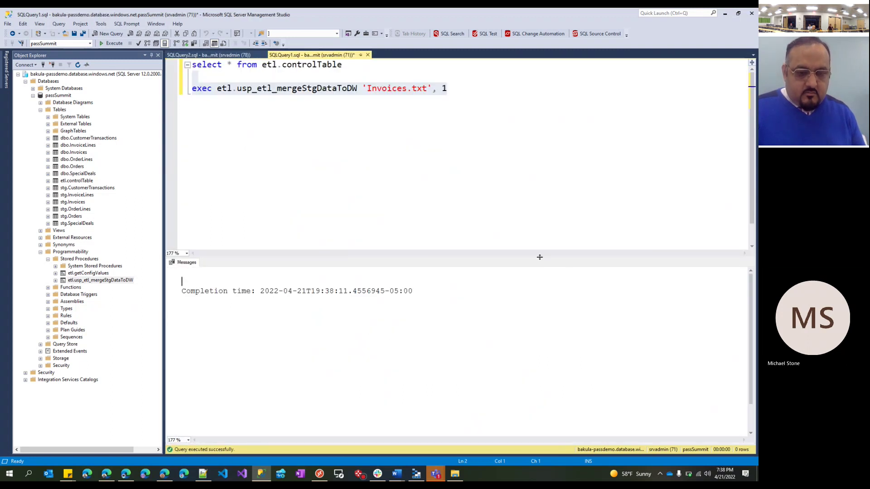
{"action": "left_click", "coordinate": [355, 69]}
{"action": "key", "text": "Home"}
{"action": "key", "text": "F5"}
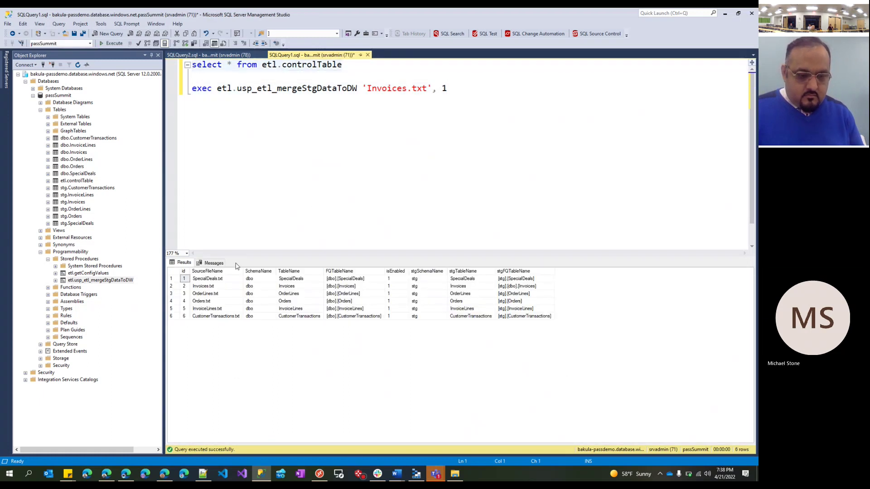
Step: Replace the file name in the etl.usp_etl_mergeStgDataToDW call with 'SpecialDeals.txt', keeping debug mode 1
{"action": "left_click", "coordinate": [208, 279]}
{"action": "left_click", "coordinate": [355, 88]}
{"action": "left_click", "coordinate": [399, 90]}
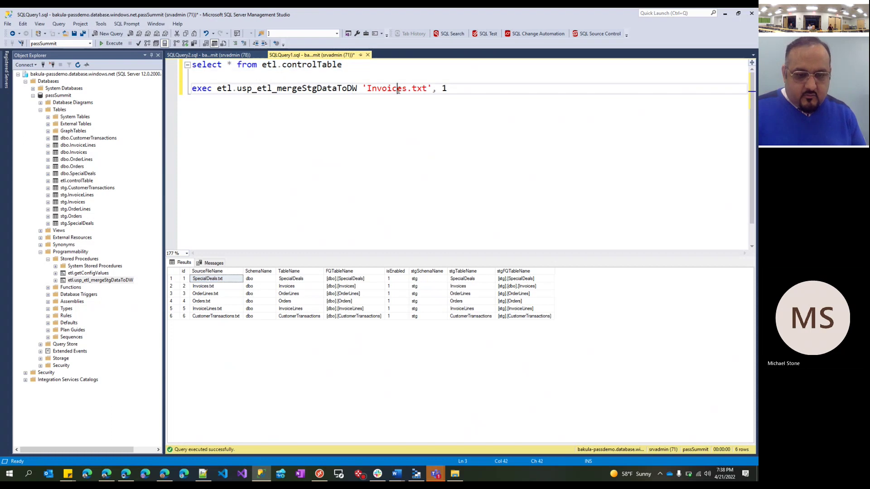
{"action": "key", "text": "Right"}
{"action": "key", "text": "Right"}
{"action": "key", "text": "Right"}
{"action": "key", "text": "Right"}
{"action": "key", "text": "Right"}
{"action": "key", "text": "Right"}
{"action": "key", "text": "BackSpace"}
{"action": "key", "text": "BackSpace"}
{"action": "key", "text": "BackSpace"}
{"action": "key", "text": "BackSpace"}
{"action": "key", "text": "BackSpace"}
{"action": "key", "text": "BackSpace"}
{"action": "key", "text": "BackSpace"}
{"action": "key", "text": "BackSpace"}
{"action": "key", "text": "BackSpace"}
{"action": "key", "text": "BackSpace"}
{"action": "key", "text": "BackSpace"}
{"action": "key", "text": "BackSpace"}
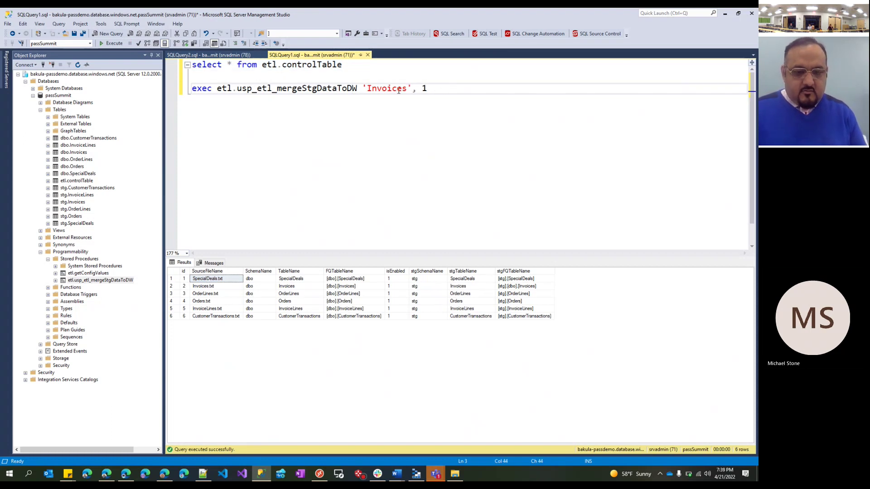
{"action": "type", "text": "SpecialDeals.txt"}
{"action": "key", "text": "Right"}
{"action": "key", "text": "Right"}
{"action": "key", "text": "Right"}
{"action": "key", "text": "Right"}
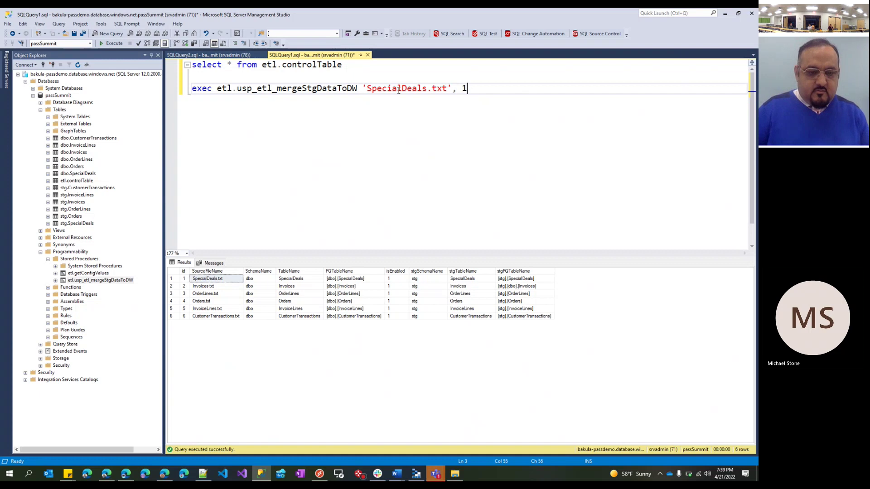
Step: Execute only the etl.usp_etl_mergeStgDataToDW call for SpecialDeals.txt and enlarge the messages area to read the generated statement
{"action": "key", "text": "Up"}
{"action": "key", "text": "F5"}
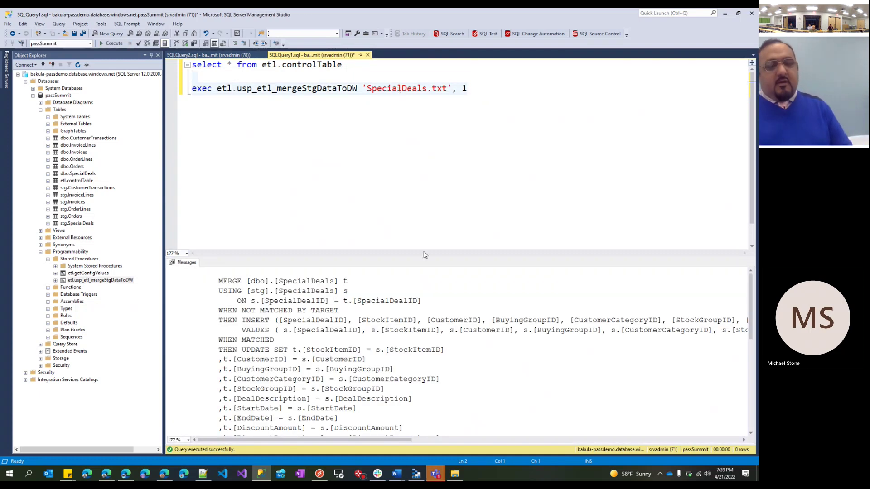
{"action": "left_click_drag", "start_coordinate": [426, 258], "coordinate": [462, 147]}
Step: Copy the generated MERGE statement for dbo.SpecialDeals from the messages into a new query
{"action": "left_click_drag", "start_coordinate": [422, 360], "coordinate": [83, 151]}
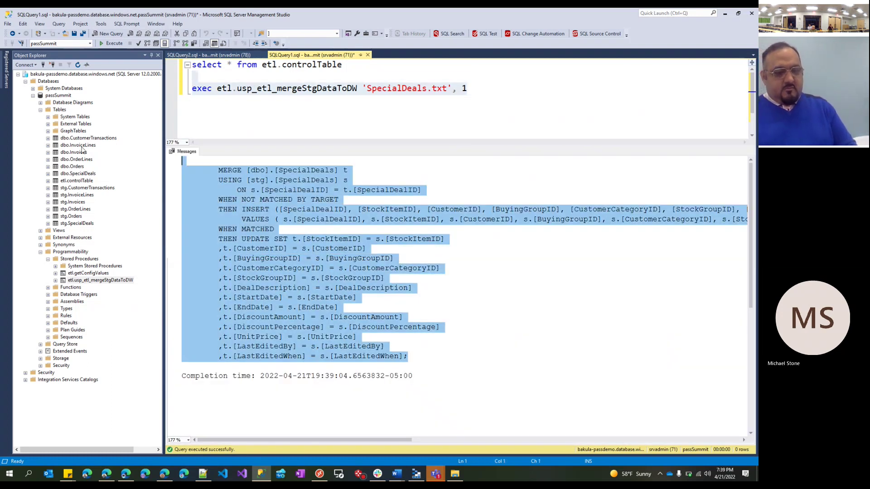
{"action": "key", "text": "ctrl+c"}
{"action": "key", "text": "ctrl+n"}
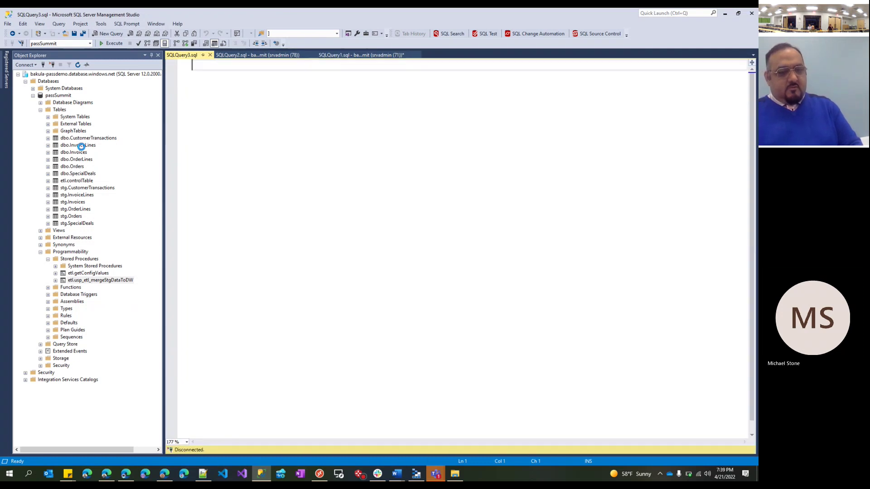
{"action": "key", "text": "ctrl+v"}
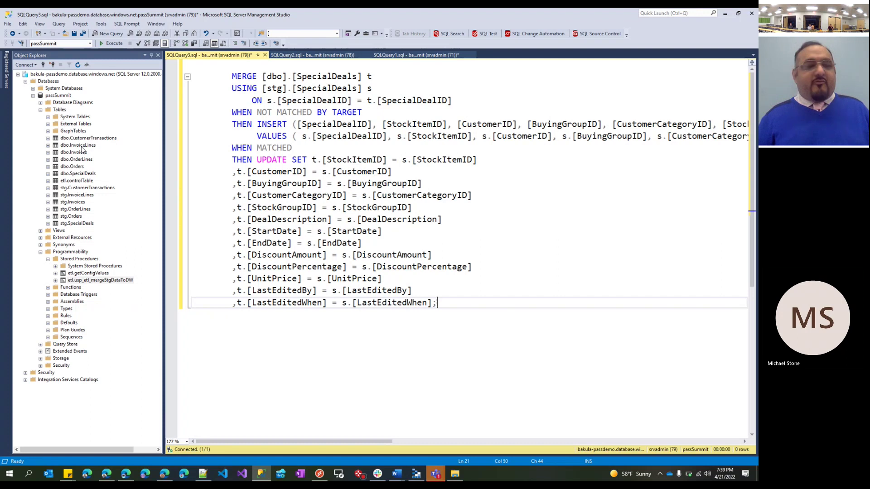
Step: Switch to Azure Data Factory and open the MAIN pipeline
{"action": "key", "text": "alt+Tab"}
{"action": "key", "text": "alt+Tab"}
{"action": "key", "text": "alt+Tab"}
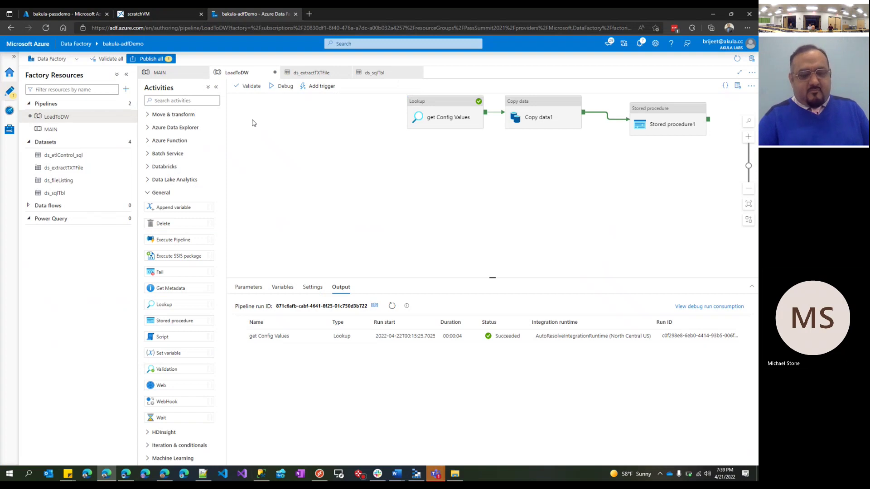
{"action": "left_click", "coordinate": [186, 73]}
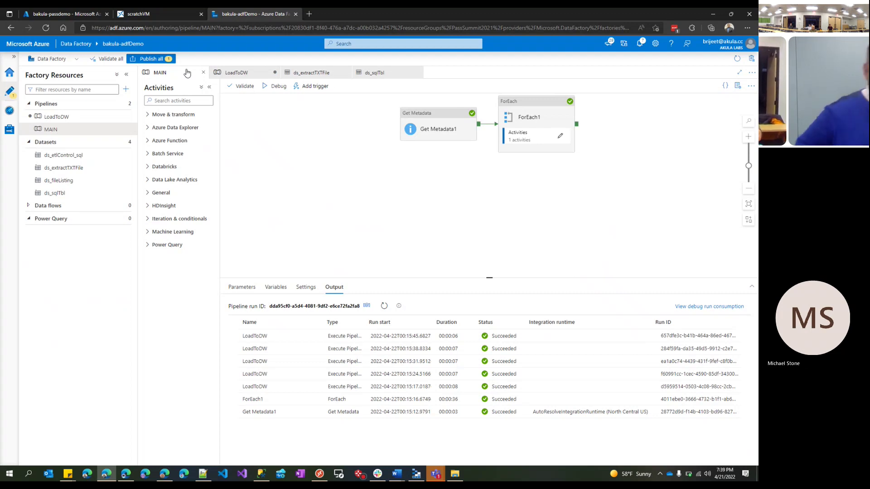
Step: Move Get Metadata1 farther from ForEach1 in the MAIN pipeline and give it a Failure output
{"action": "left_click_drag", "start_coordinate": [422, 118], "coordinate": [368, 121]}
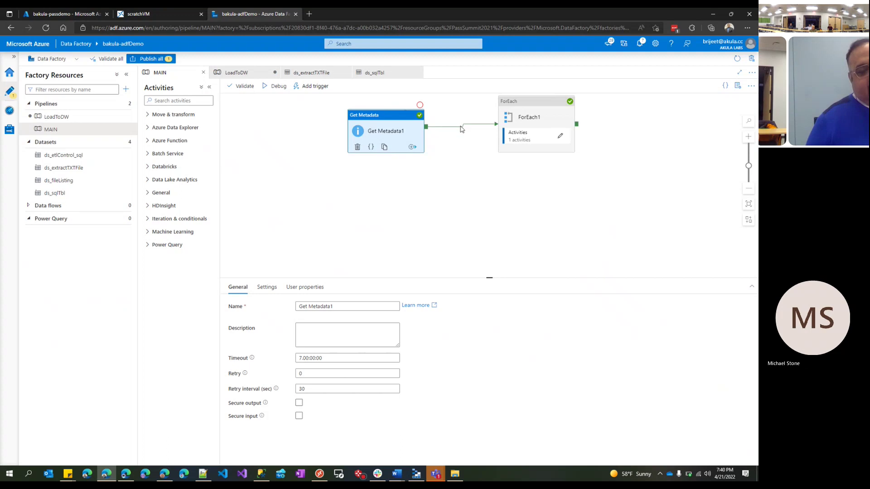
{"action": "left_click", "coordinate": [318, 138]}
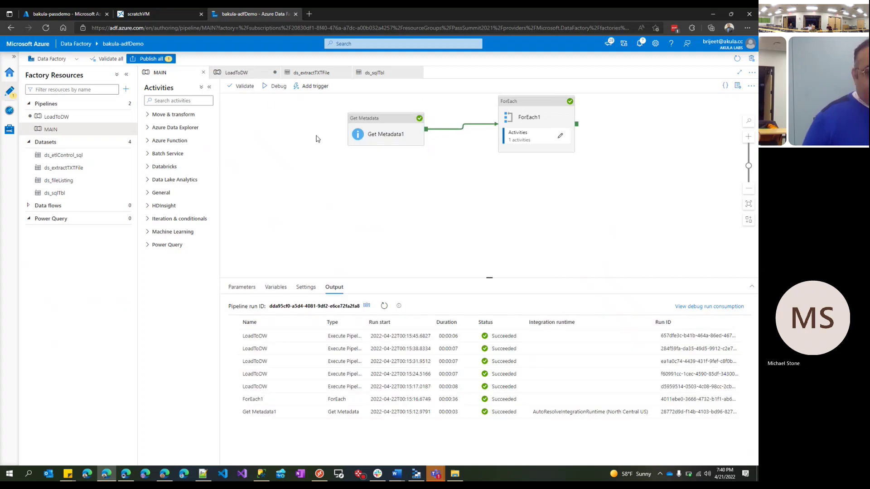
{"action": "left_click", "coordinate": [422, 140]}
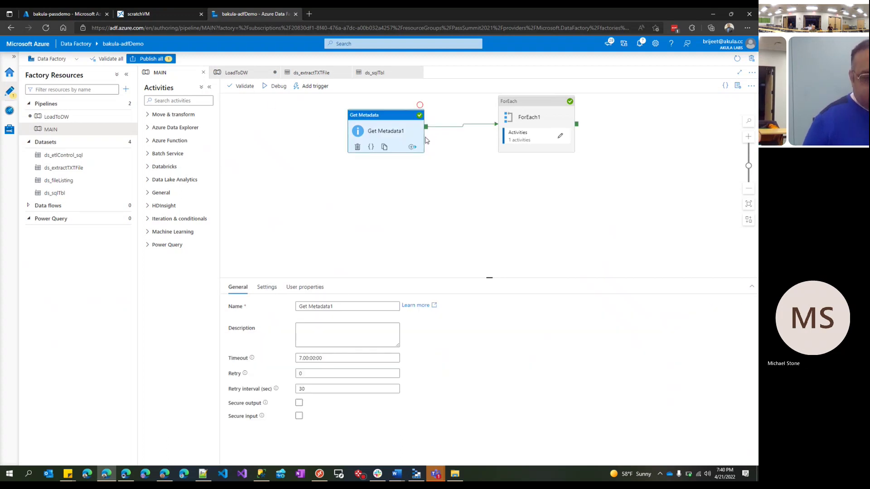
{"action": "left_click", "coordinate": [413, 147]}
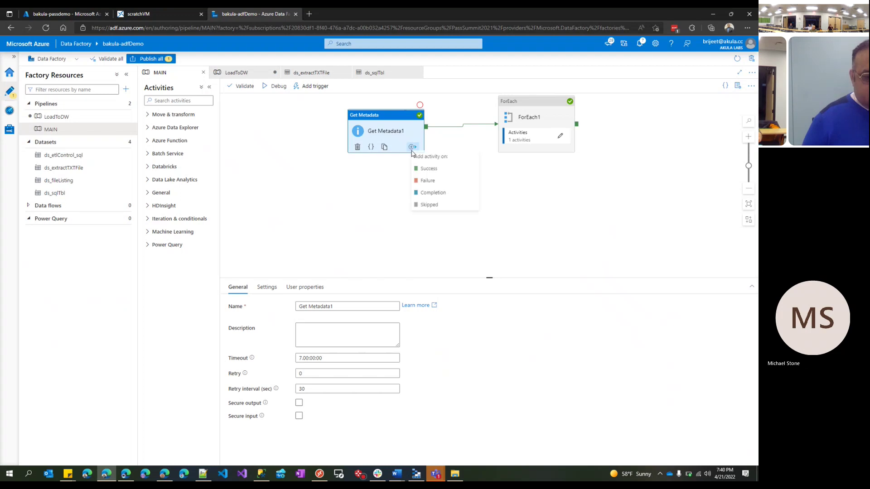
{"action": "left_click", "coordinate": [427, 188]}
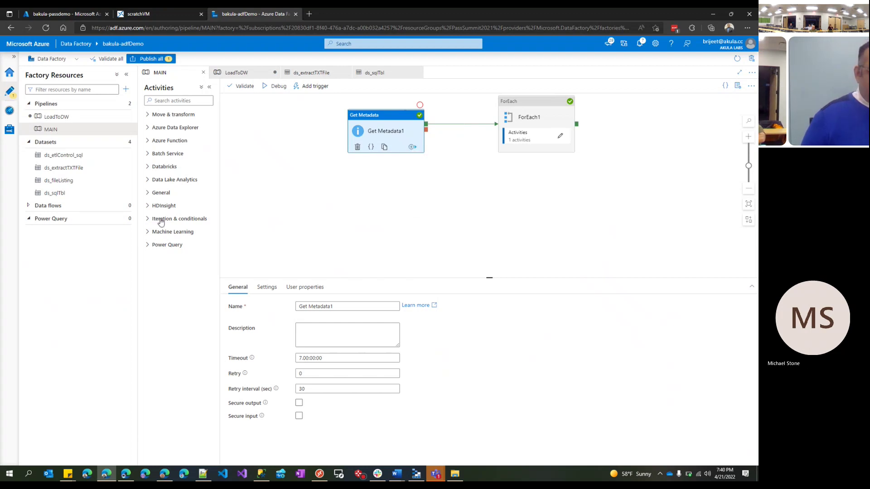
Step: Add a Stored procedure activity below ForEach1 and connect Get Metadata1's failure output to it
{"action": "left_click", "coordinate": [161, 193]}
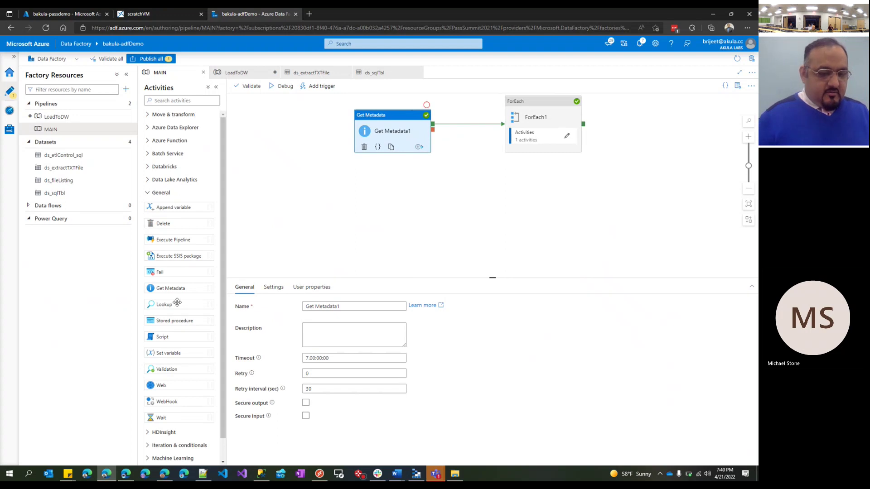
{"action": "left_click_drag", "start_coordinate": [181, 324], "coordinate": [573, 217]}
{"action": "left_click_drag", "start_coordinate": [433, 131], "coordinate": [557, 212]}
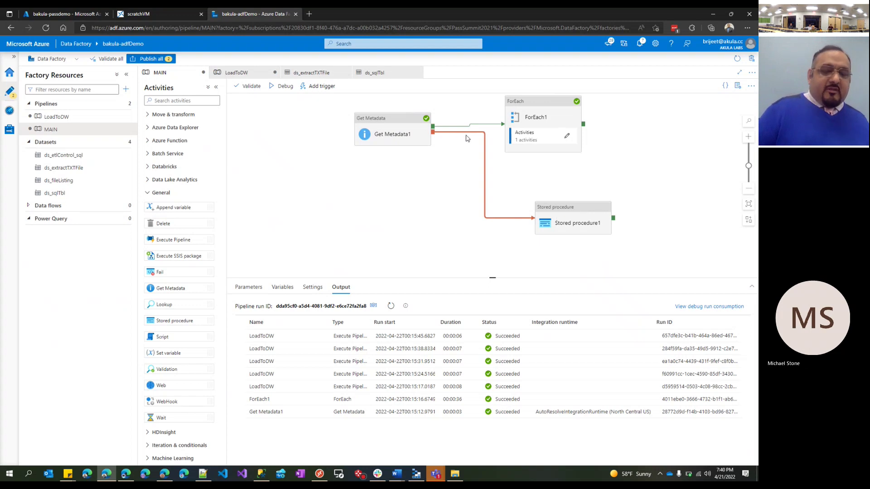
{"action": "left_click", "coordinate": [481, 125]}
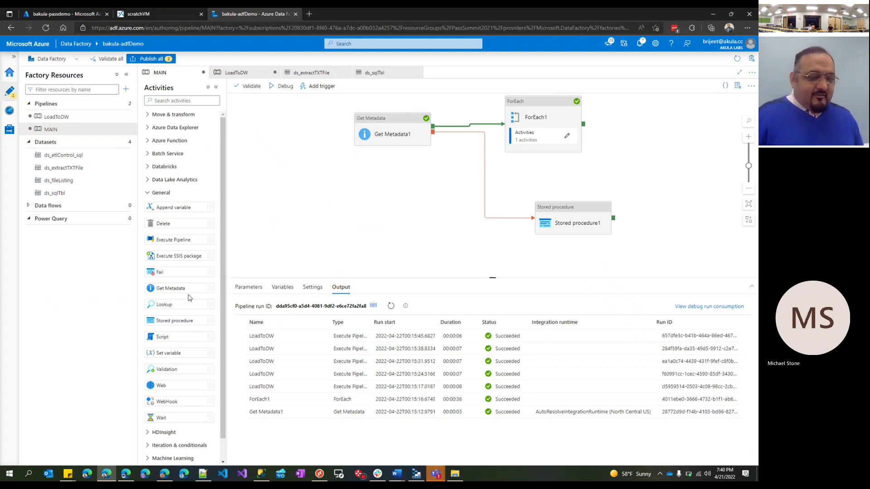
Step: Add an If Condition activity to the MAIN pipeline and place it below Get Metadata1
{"action": "scroll", "coordinate": [189, 298], "scroll_direction": "down", "scroll_amount": 1}
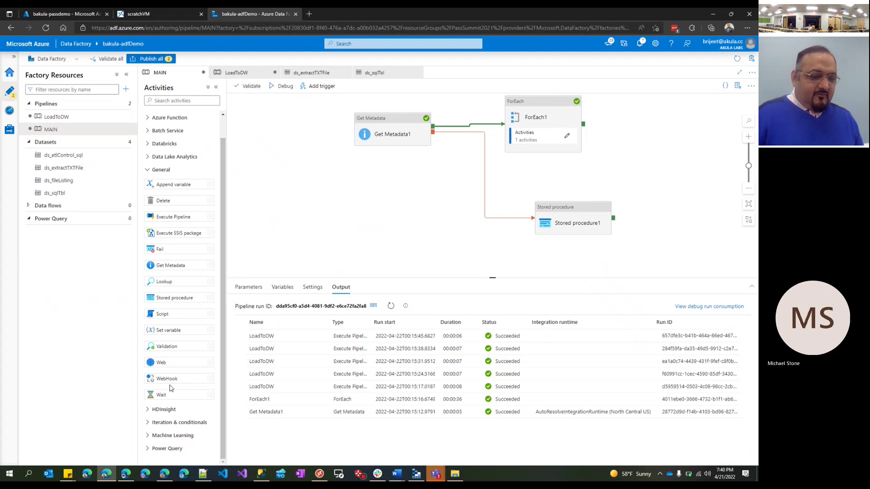
{"action": "left_click", "coordinate": [192, 423]}
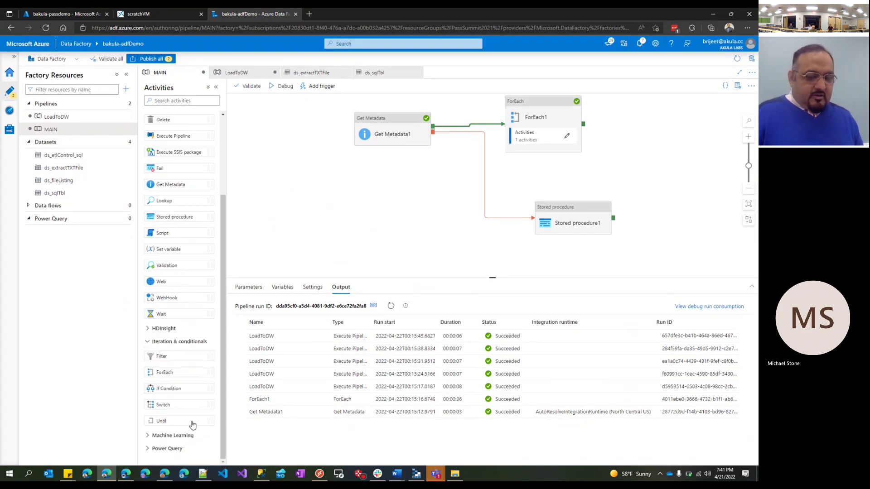
{"action": "left_click_drag", "start_coordinate": [169, 389], "coordinate": [428, 198]}
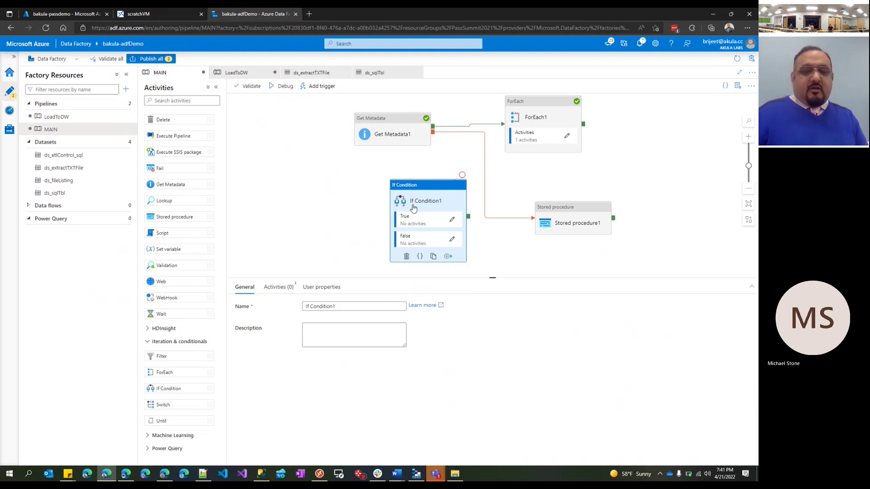
{"action": "left_click_drag", "start_coordinate": [406, 190], "coordinate": [342, 183]}
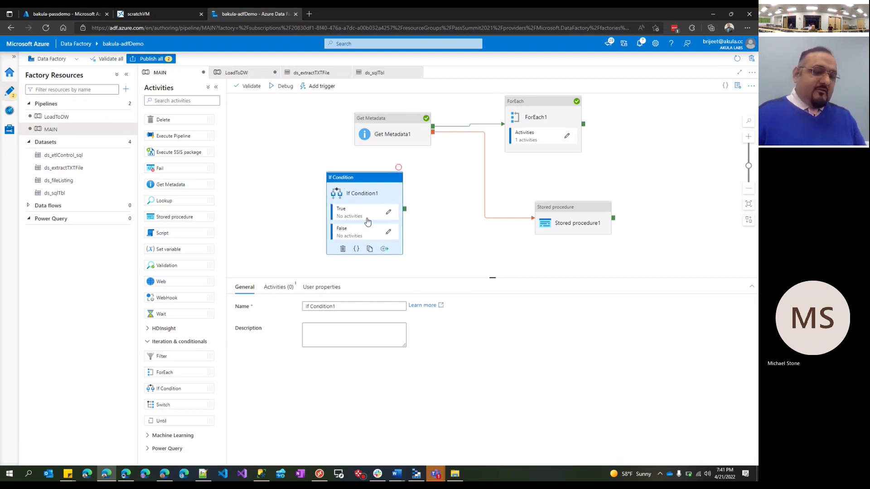
Step: Look at the activities available inside the True case of If Condition1 and return to the MAIN pipeline
{"action": "left_click", "coordinate": [389, 213]}
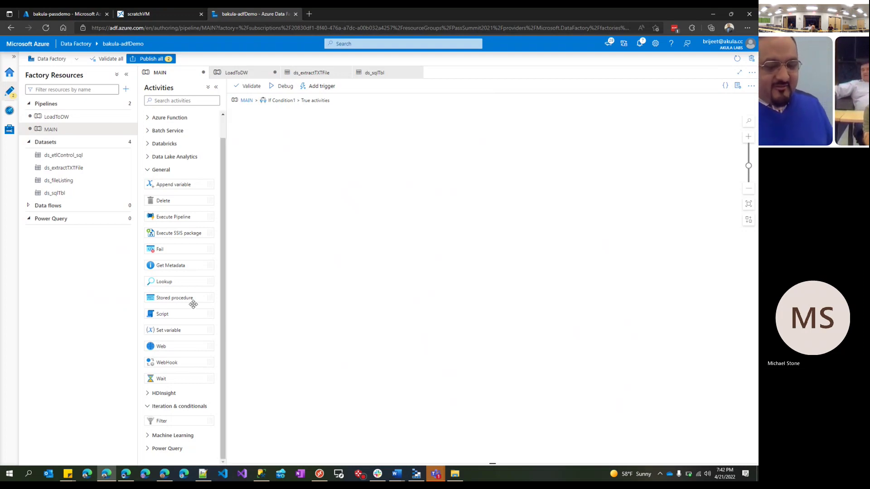
{"action": "left_click_drag", "start_coordinate": [210, 283], "coordinate": [406, 173]}
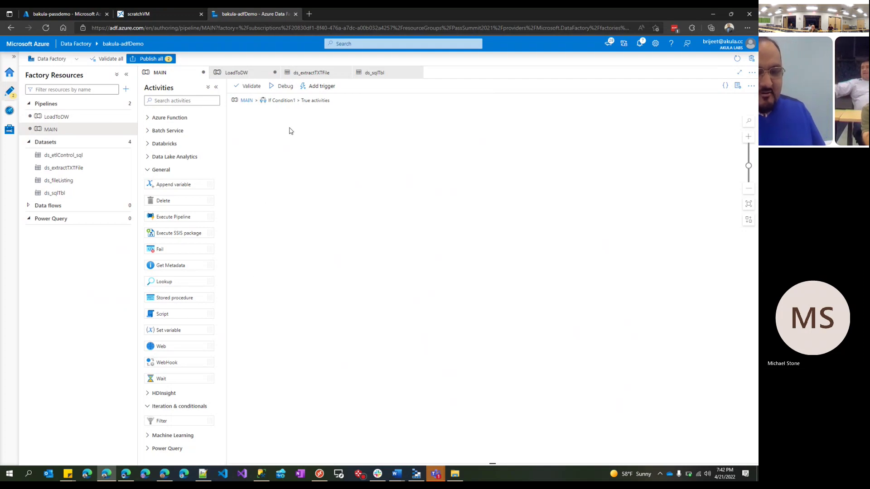
{"action": "left_click", "coordinate": [247, 101]}
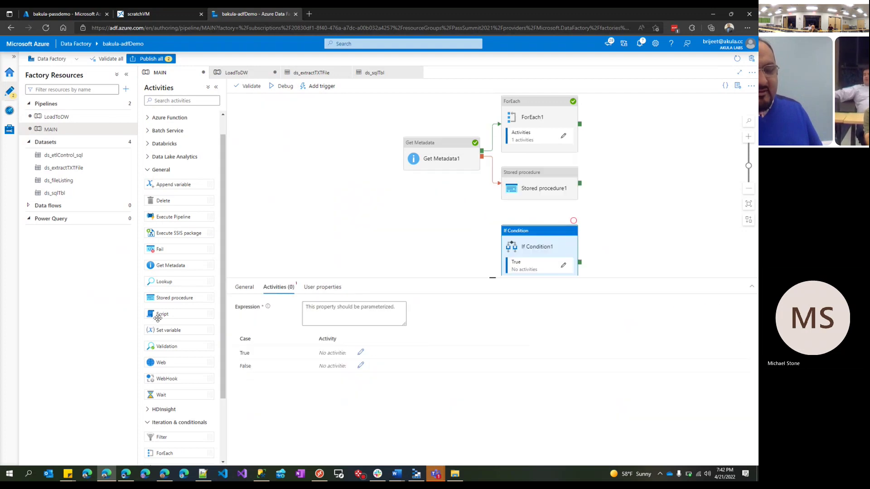
Step: Add a Script activity to the MAIN pipeline, place it left of Get Metadata1, and show its settings
{"action": "left_click_drag", "start_coordinate": [159, 316], "coordinate": [296, 148]}
{"action": "left_click_drag", "start_coordinate": [345, 236], "coordinate": [283, 135]}
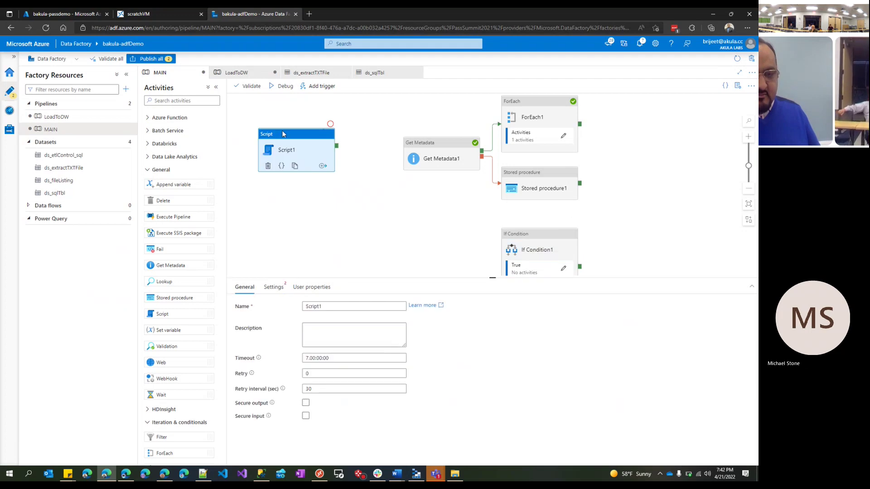
{"action": "left_click", "coordinate": [273, 288]}
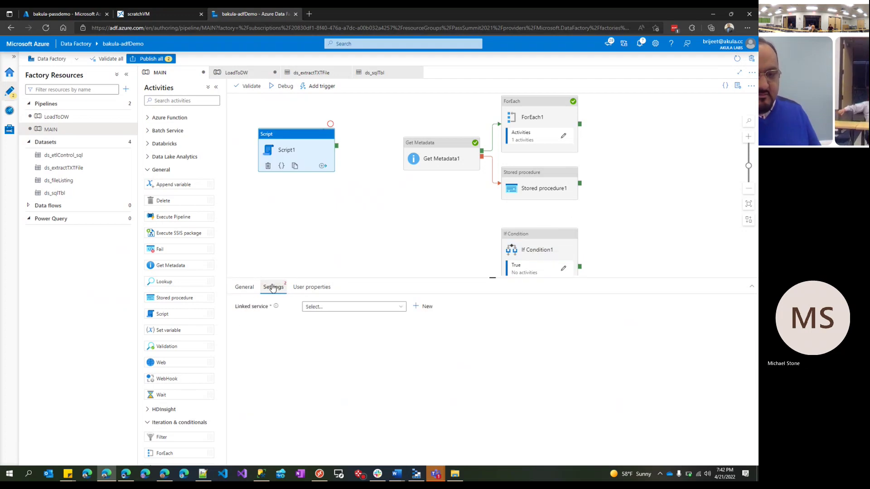
{"action": "left_click_drag", "start_coordinate": [309, 135], "coordinate": [316, 127]}
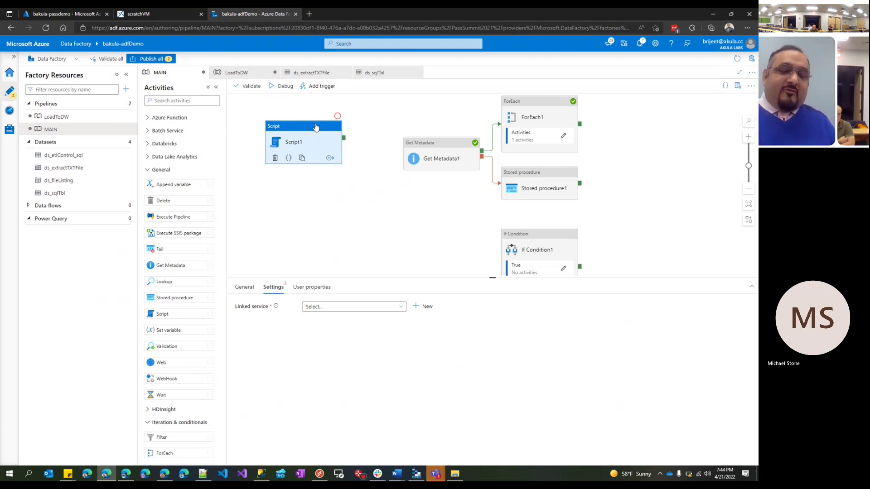
Step: Open the data factory's monitoring view of triggered pipeline runs
{"action": "left_click", "coordinate": [9, 130]}
{"action": "left_click", "coordinate": [10, 110]}
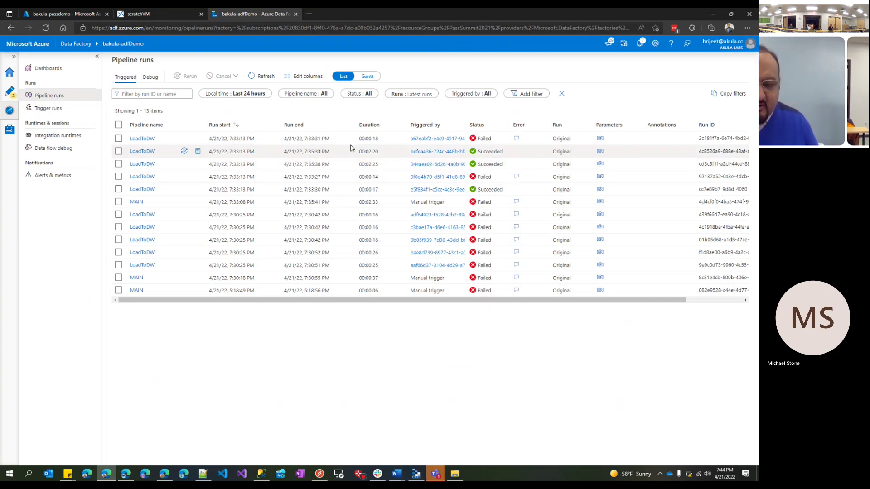
Step: Open the failed MAIN run started at 7:30:18 PM and read the maximized error details of its first LoadToDW activity
{"action": "left_click", "coordinate": [137, 277]}
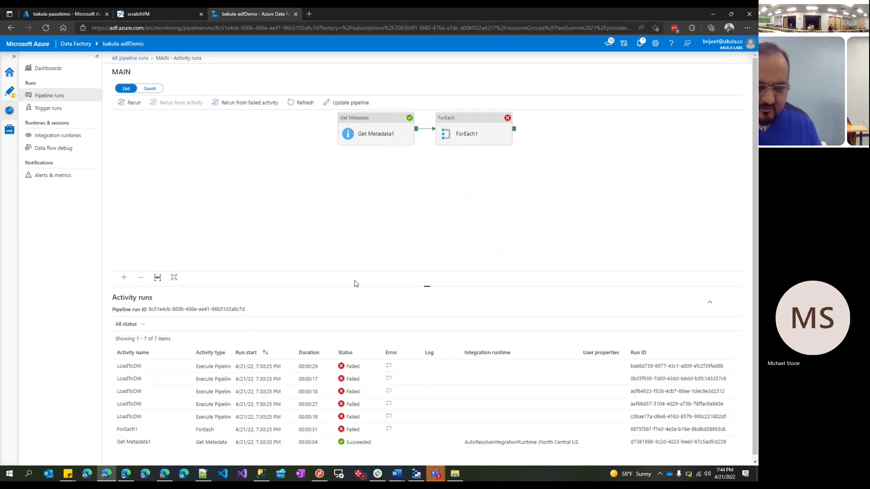
{"action": "left_click_drag", "start_coordinate": [426, 287], "coordinate": [468, 177]}
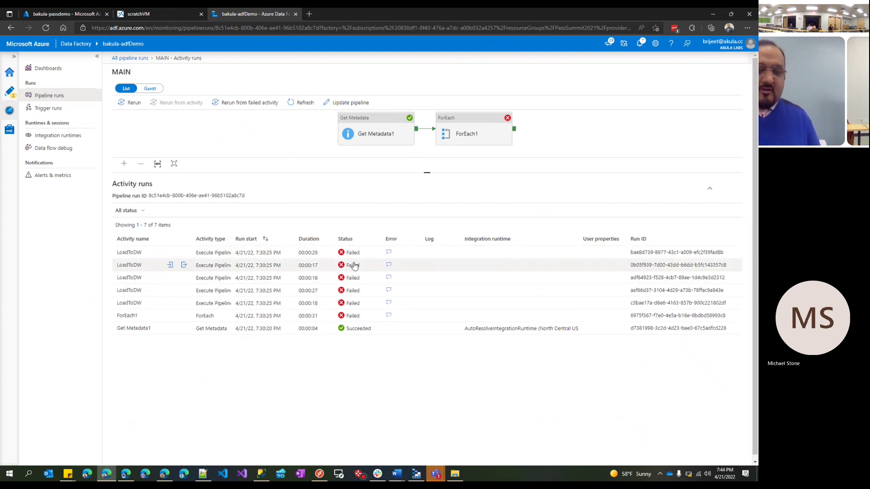
{"action": "left_click", "coordinate": [389, 254]}
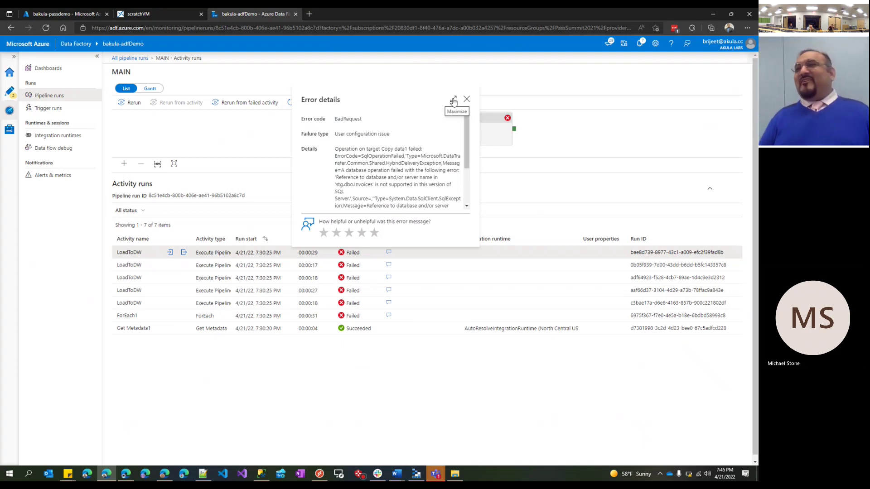
{"action": "left_click", "coordinate": [453, 101]}
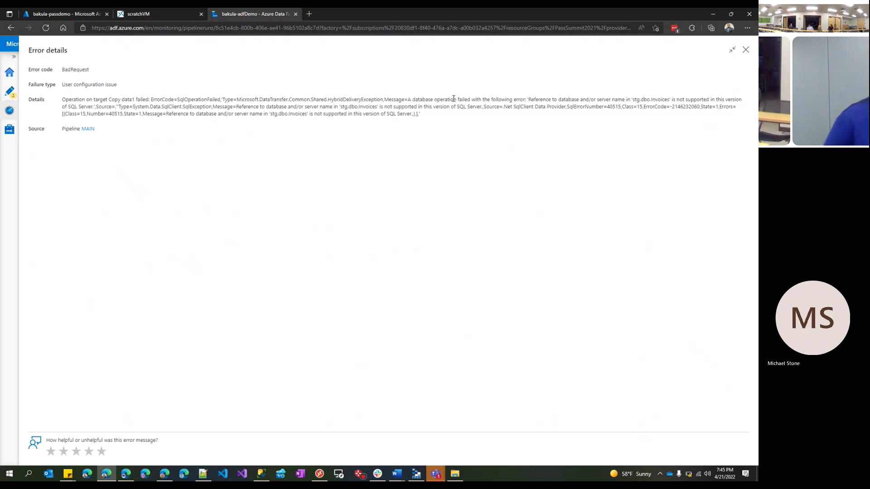
Step: Check the meeting chat in Microsoft Teams, return to Data Factory and close the error details
{"action": "left_click", "coordinate": [436, 470]}
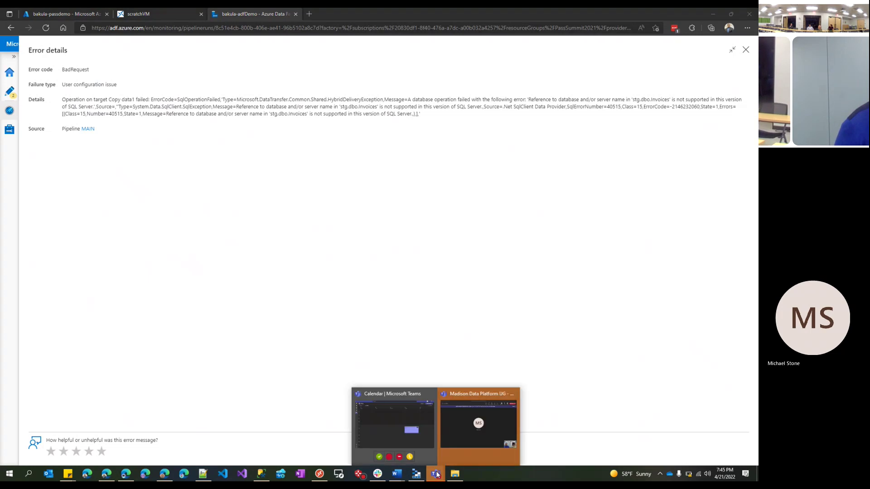
{"action": "left_click", "coordinate": [469, 423]}
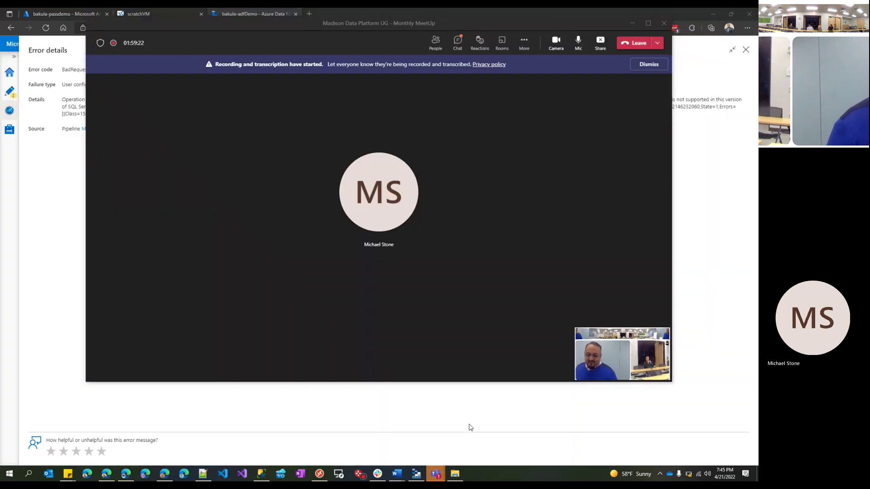
{"action": "left_click", "coordinate": [458, 45]}
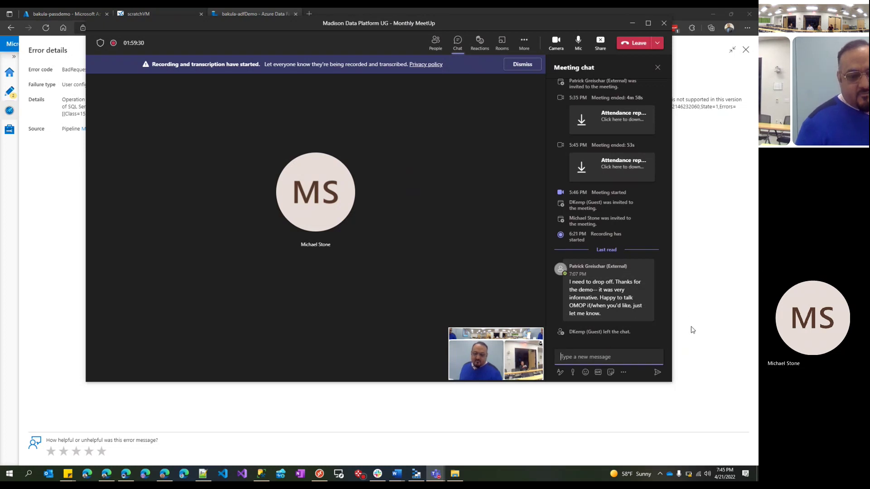
{"action": "left_click", "coordinate": [692, 322]}
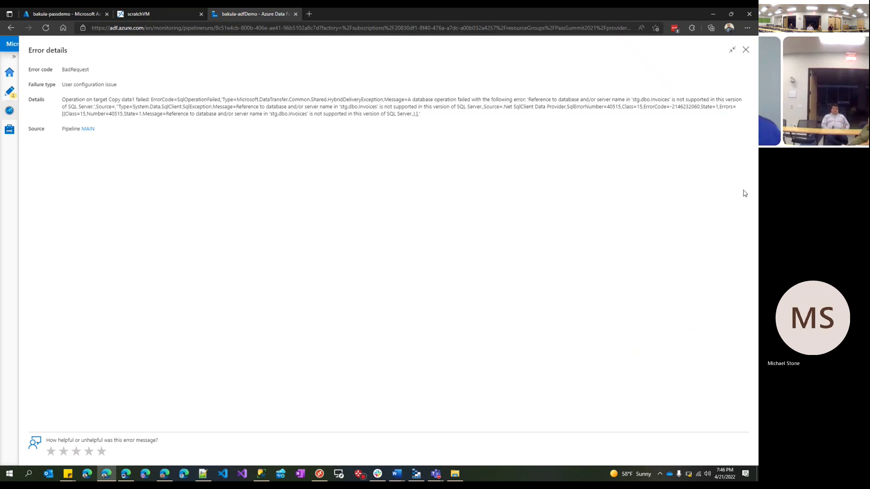
{"action": "left_click", "coordinate": [746, 50]}
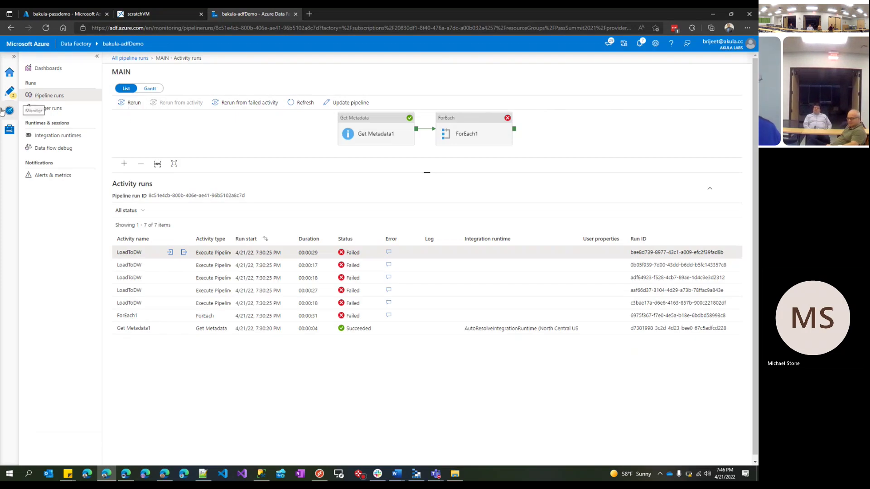
Step: Return to the factory's authoring view and create a new data flow
{"action": "left_click", "coordinate": [10, 91]}
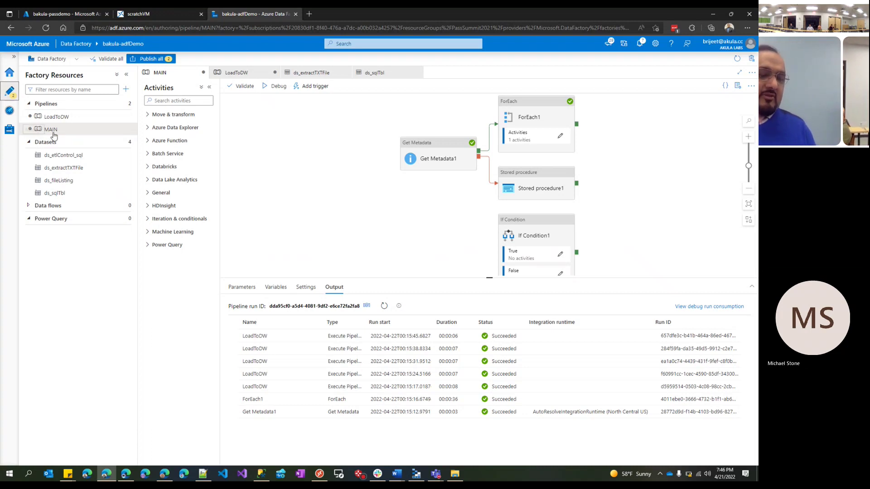
{"action": "left_click", "coordinate": [30, 206]}
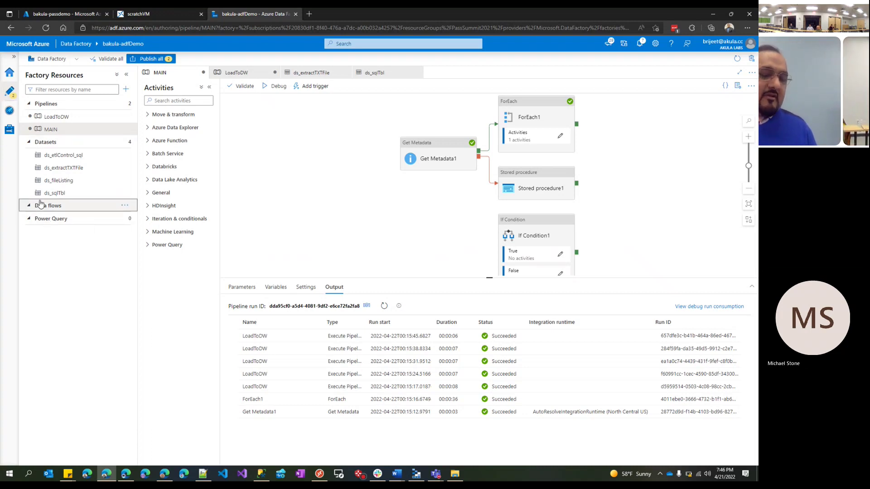
{"action": "left_click", "coordinate": [126, 207]}
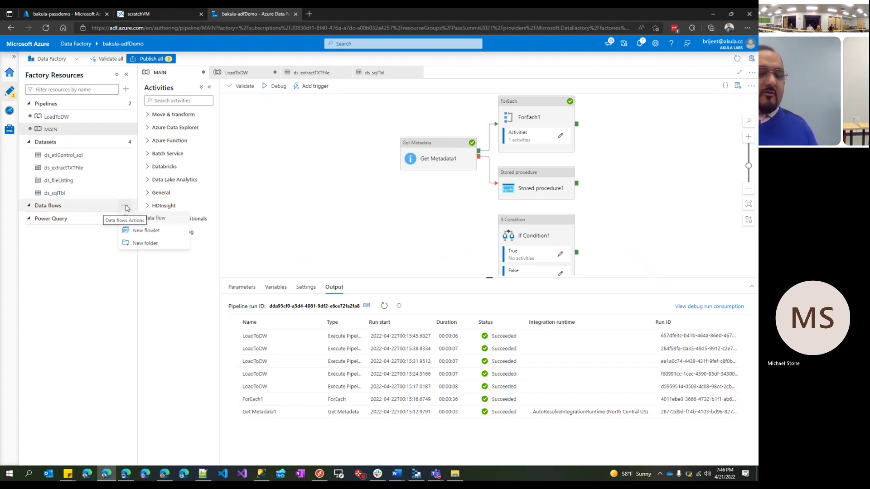
{"action": "left_click", "coordinate": [154, 222]}
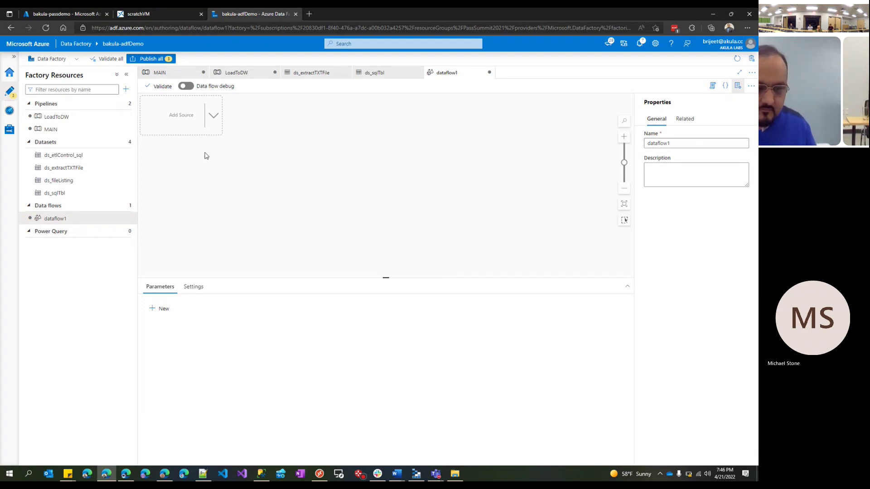
Step: Add a source to the new data flow, leaving its dataset unselected
{"action": "left_click_drag", "start_coordinate": [182, 116], "coordinate": [244, 140]}
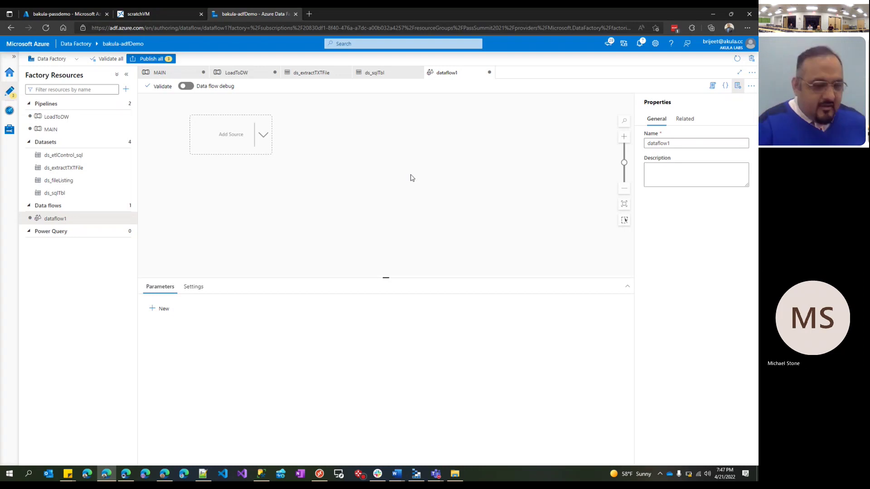
{"action": "left_click", "coordinate": [263, 136]}
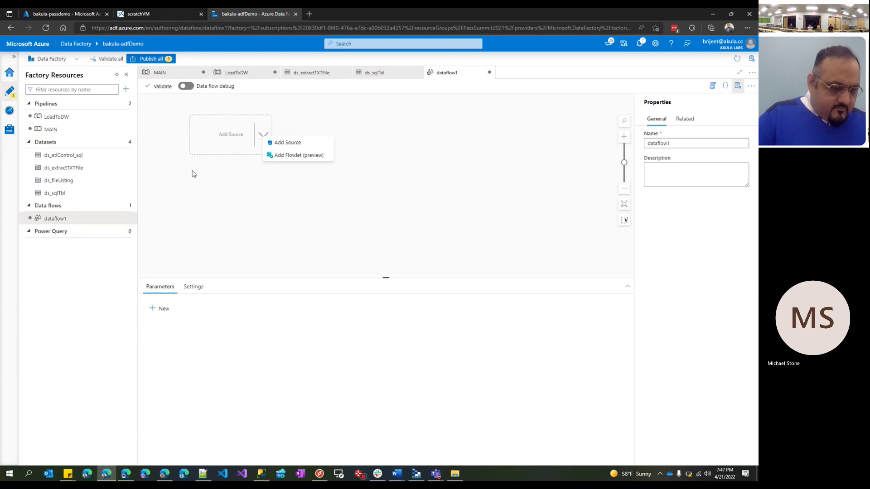
{"action": "left_click", "coordinate": [274, 143]}
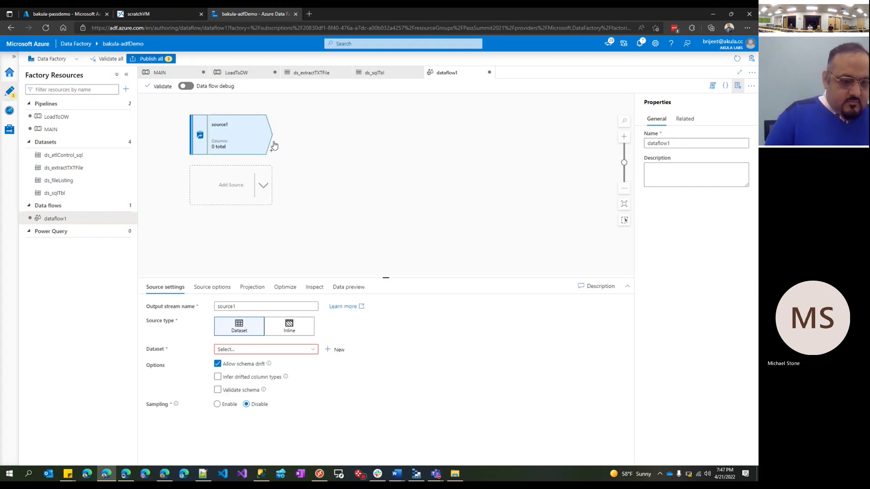
Step: Look through the transformations that can follow source1 and close the list without adding one
{"action": "left_click", "coordinate": [127, 76]}
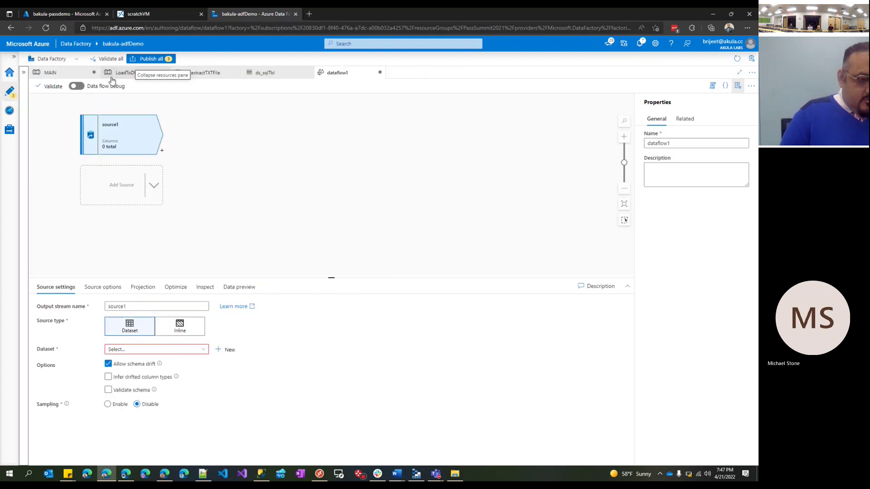
{"action": "left_click", "coordinate": [25, 74]}
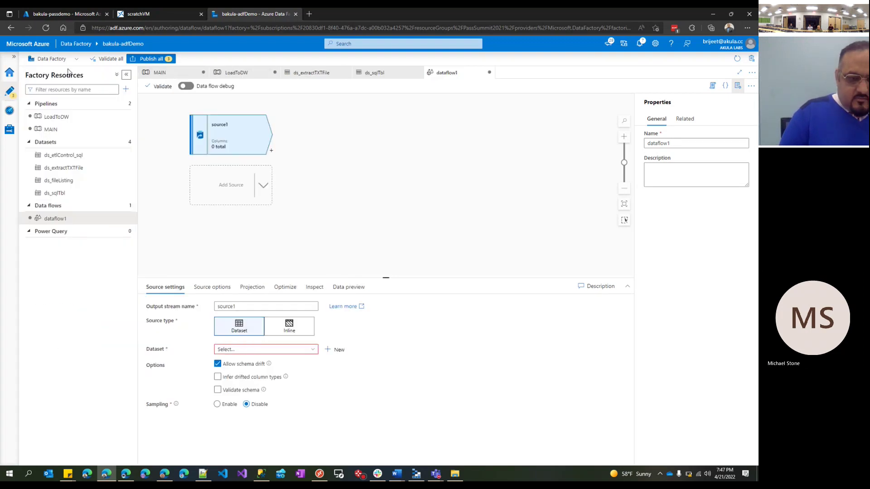
{"action": "left_click", "coordinate": [271, 152]}
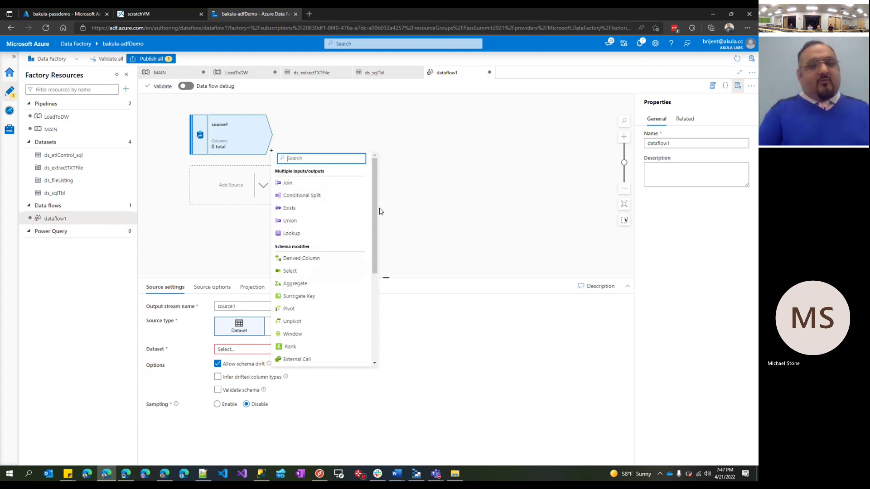
{"action": "left_click_drag", "start_coordinate": [376, 220], "coordinate": [378, 266]}
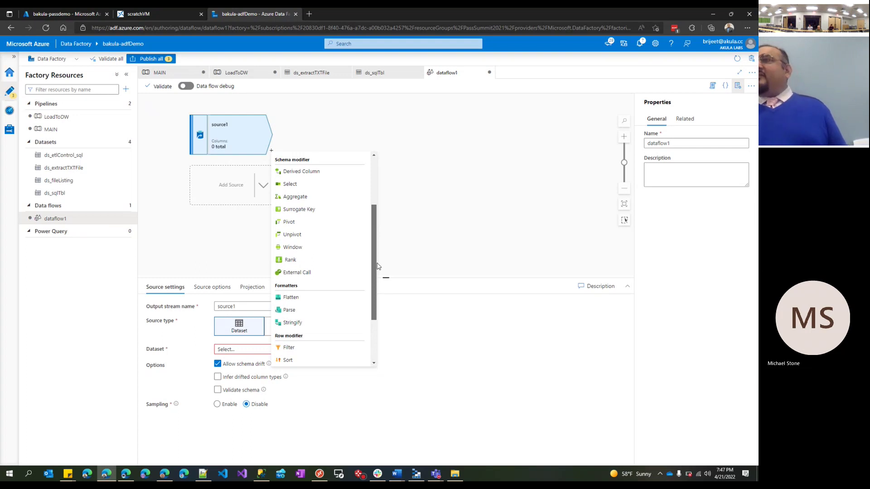
{"action": "left_click_drag", "start_coordinate": [378, 266], "coordinate": [395, 210]}
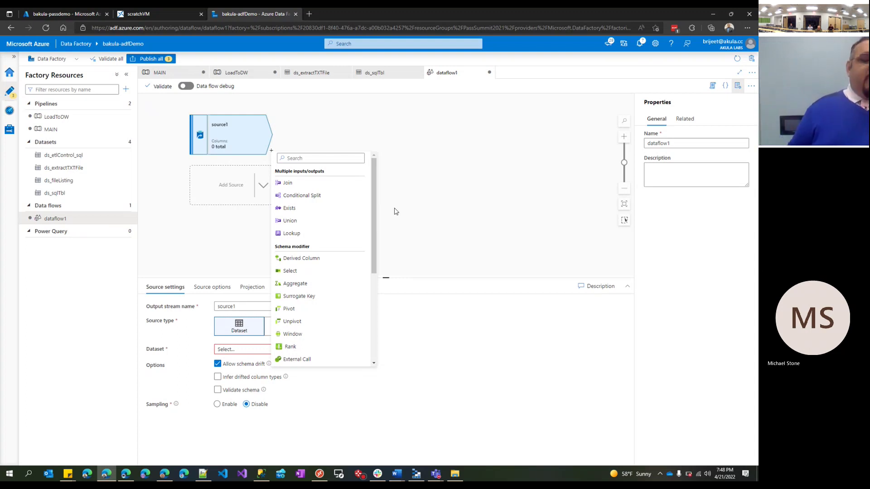
{"action": "left_click", "coordinate": [431, 221]}
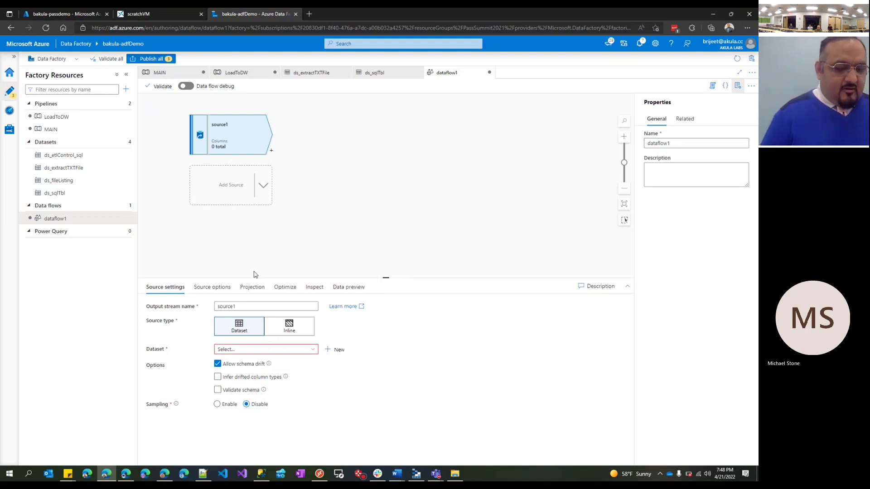
Step: Look at the data flow's own settings and parameters, and dismiss the low-battery notice
{"action": "left_click", "coordinate": [298, 210]}
{"action": "left_click", "coordinate": [195, 290]}
{"action": "left_click", "coordinate": [165, 286]}
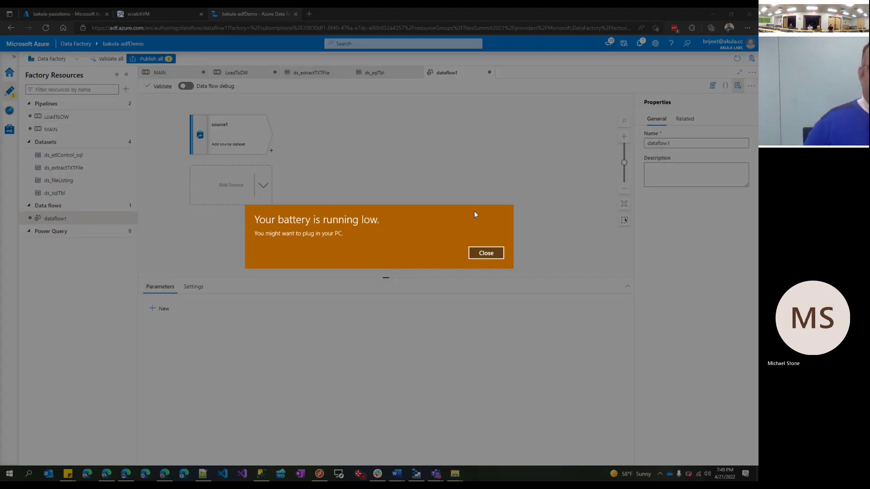
{"action": "left_click", "coordinate": [497, 254]}
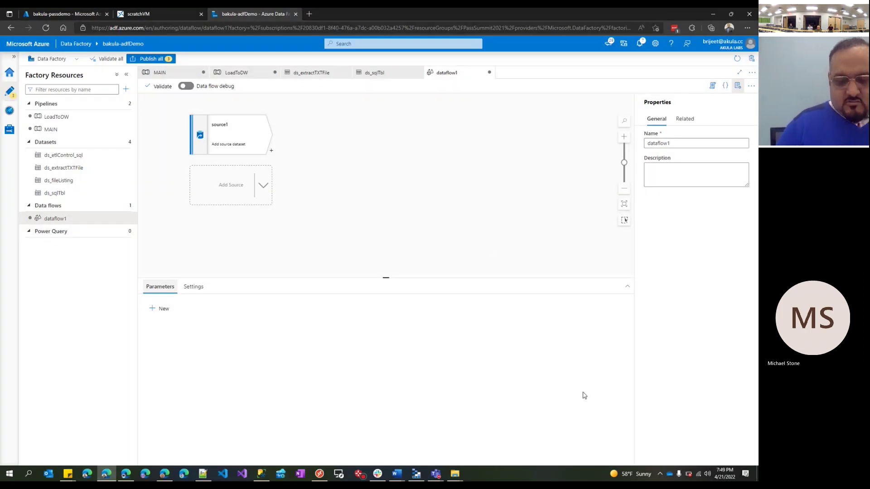